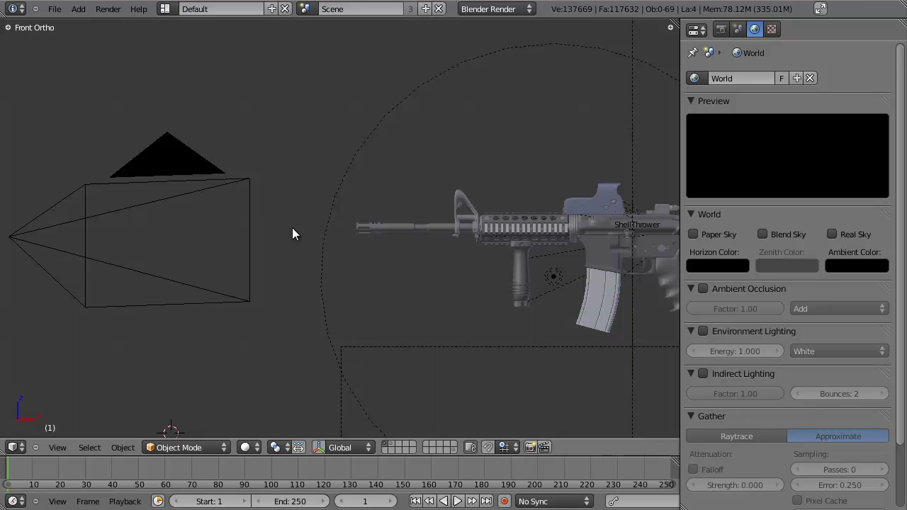
Add a cylinder mesh with 20 vertices in the space between the camera and the rifle's muzzle
{"action": "left_click", "coordinate": [290, 228]}
{"action": "key", "text": "shift+a"}
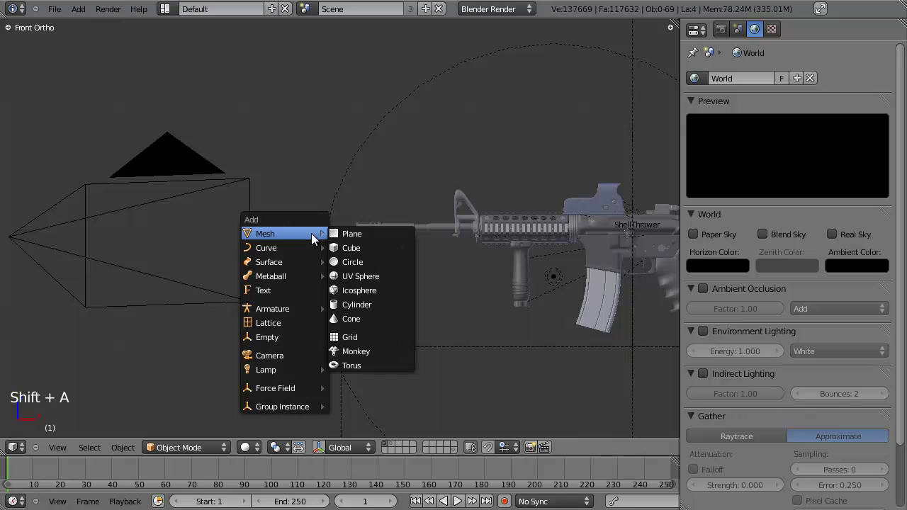
{"action": "left_click", "coordinate": [367, 303]}
{"action": "scroll", "coordinate": [387, 311], "scroll_direction": "down", "scroll_amount": 4}
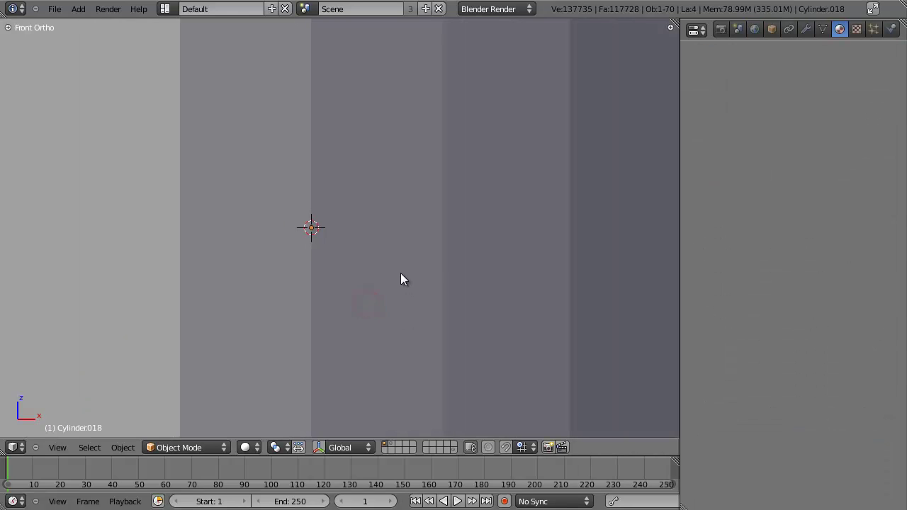
{"action": "scroll", "coordinate": [401, 282], "scroll_direction": "down", "scroll_amount": 4}
{"action": "key", "text": "t"}
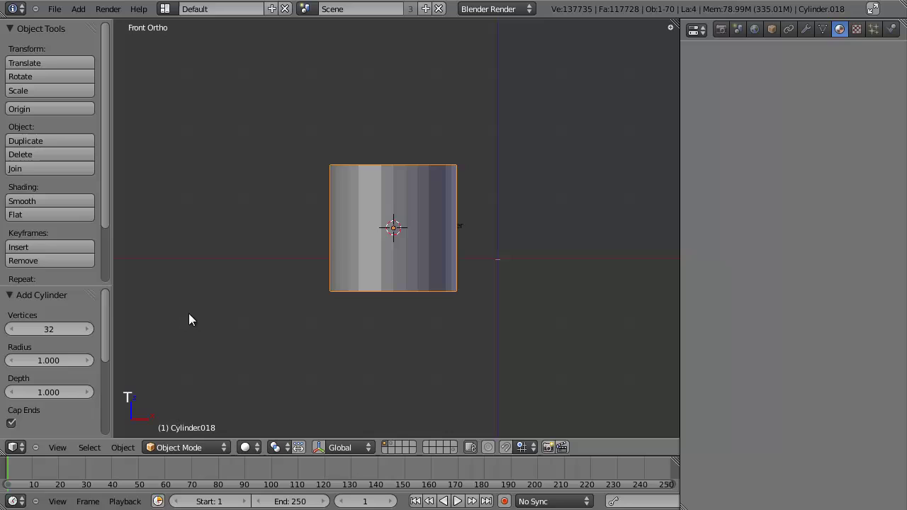
{"action": "left_click", "coordinate": [50, 331]}
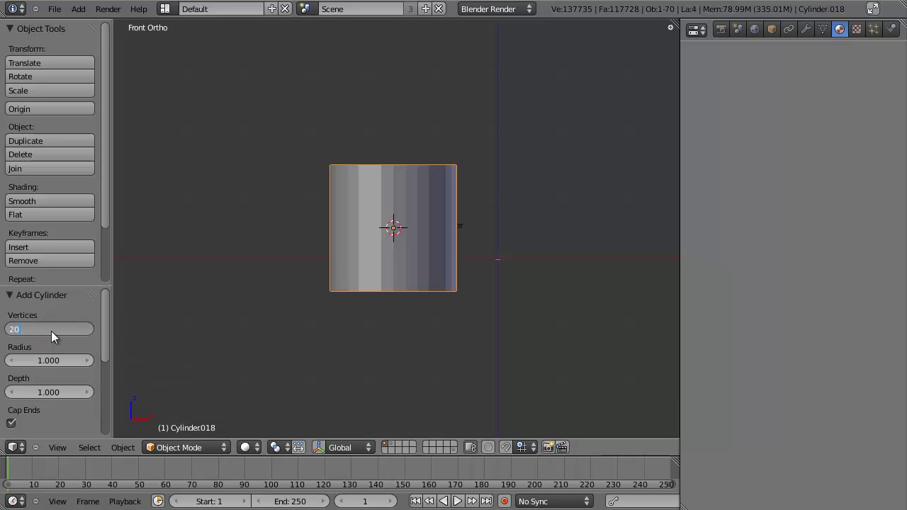
{"action": "key", "text": "Return"}
{"action": "key", "text": "t"}
Scale the cylinder down in wireframe and shift it along Y toward the barrel's line, working in top view
{"action": "key", "text": "KP_7"}
{"action": "key", "text": "z"}
{"action": "scroll", "coordinate": [430, 249], "scroll_direction": "up", "scroll_amount": 4}
{"action": "key", "text": "s"}
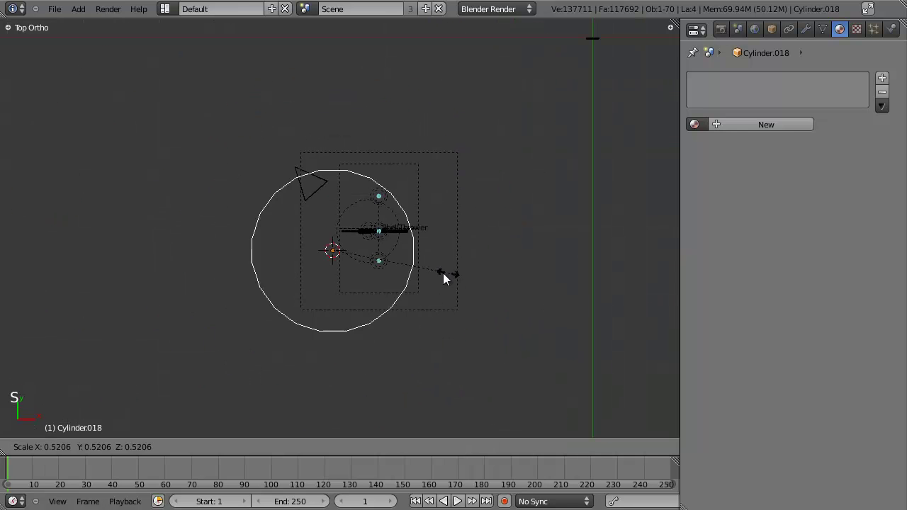
{"action": "left_click", "coordinate": [346, 260]}
{"action": "scroll", "coordinate": [440, 271], "scroll_direction": "up", "scroll_amount": 5}
{"action": "key", "text": "s"}
{"action": "left_click", "coordinate": [377, 286]}
{"action": "key", "text": "g"}
{"action": "middle_click", "coordinate": [384, 239]}
{"action": "left_click", "coordinate": [384, 240]}
Rotate the cylinder in front view so its axis follows the barrel and move it along X toward the muzzle
{"action": "key", "text": "KP_1"}
{"action": "scroll", "coordinate": [403, 274], "scroll_direction": "up", "scroll_amount": 3}
{"action": "key", "text": "r"}
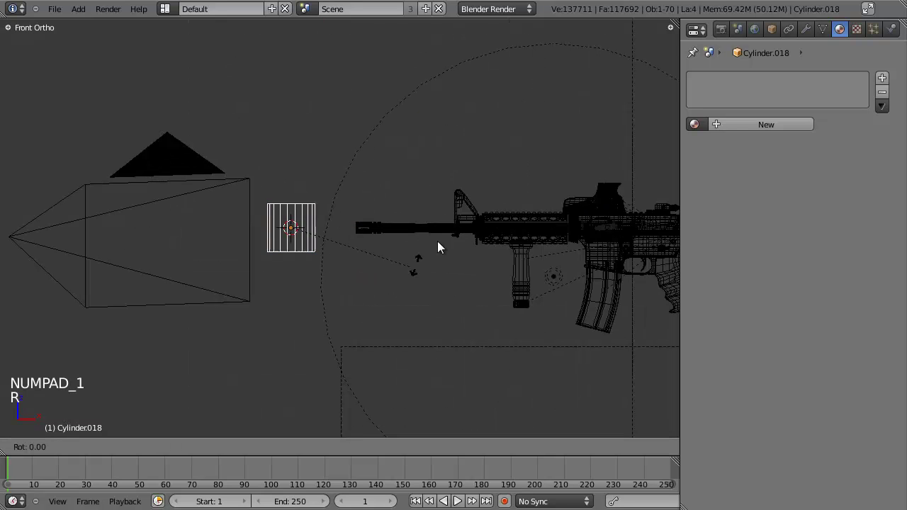
{"action": "left_click", "coordinate": [341, 84]}
{"action": "key", "text": "g"}
{"action": "key", "text": "x"}
{"action": "left_click", "coordinate": [373, 152]}
Scale the cylinder down to about the barrel's thickness and bring it up to the muzzle tip
{"action": "scroll", "coordinate": [438, 197], "scroll_direction": "up", "scroll_amount": 5}
{"action": "key", "text": "s"}
{"action": "left_click", "coordinate": [389, 213]}
{"action": "key", "text": "g"}
{"action": "middle_click", "coordinate": [406, 212]}
{"action": "left_click", "coordinate": [456, 211]}
{"action": "middle_click_drag", "start_coordinate": [456, 211], "coordinate": [402, 246], "text": "shift"}
{"action": "scroll", "coordinate": [391, 218], "scroll_direction": "up", "scroll_amount": 2}
{"action": "key", "text": "s"}
{"action": "left_click", "coordinate": [473, 226]}
Fit the cylinder to slightly less than the muzzle's diameter and slide it along X against the muzzle's front face
{"action": "scroll", "coordinate": [437, 298], "scroll_direction": "up", "scroll_amount": 4}
{"action": "key", "text": "g"}
{"action": "key", "text": "x"}
{"action": "left_click", "coordinate": [481, 148]}
{"action": "key", "text": "s"}
{"action": "left_click", "coordinate": [447, 147]}
{"action": "key", "text": "g"}
{"action": "key", "text": "x"}
{"action": "left_click", "coordinate": [460, 148]}
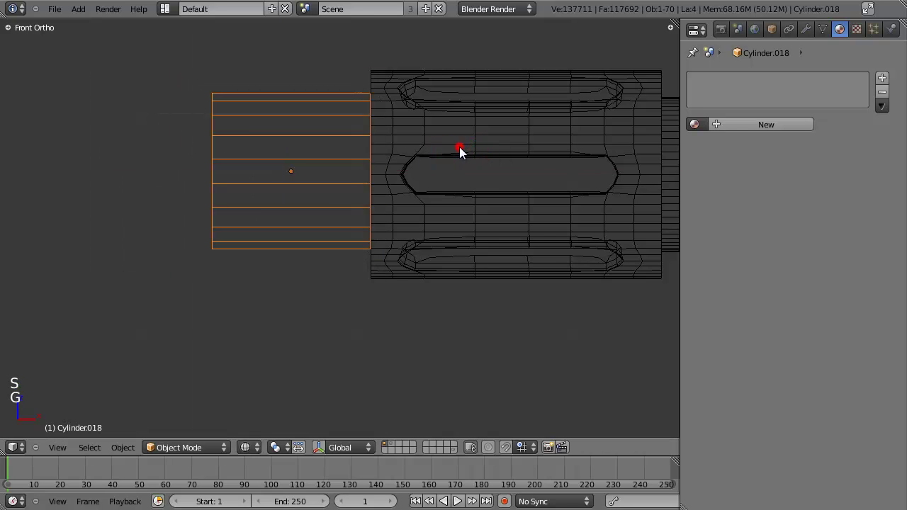
Move the cylinder along Y to centre it on the muzzle in solid shading
{"action": "scroll", "coordinate": [460, 149], "scroll_direction": "down", "scroll_amount": 6}
{"action": "middle_click_drag", "start_coordinate": [303, 211], "coordinate": [428, 297]}
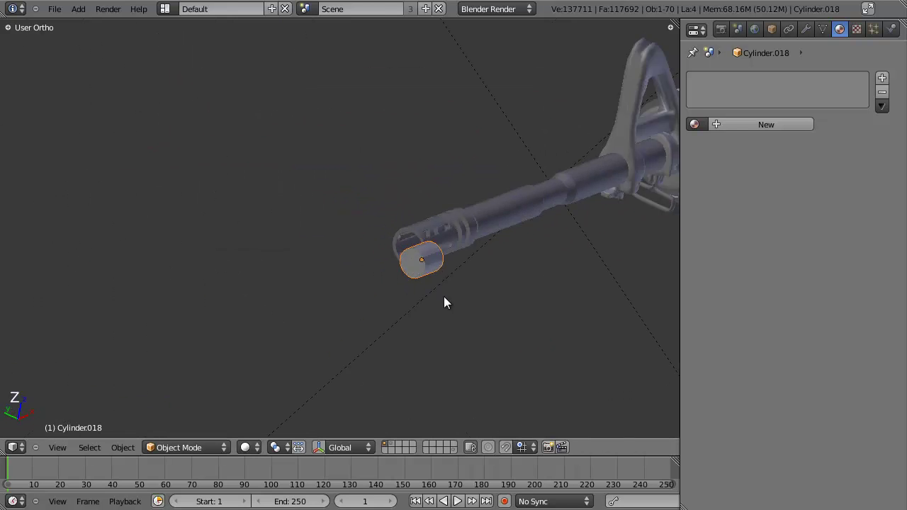
{"action": "key", "text": "g"}
{"action": "key", "text": "y"}
{"action": "left_click", "coordinate": [471, 288]}
{"action": "scroll", "coordinate": [472, 288], "scroll_direction": "up", "scroll_amount": 3}
{"action": "key", "text": "g"}
{"action": "key", "text": "y"}
{"action": "left_click", "coordinate": [460, 262]}
{"action": "scroll", "coordinate": [425, 266], "scroll_direction": "down", "scroll_amount": 5}
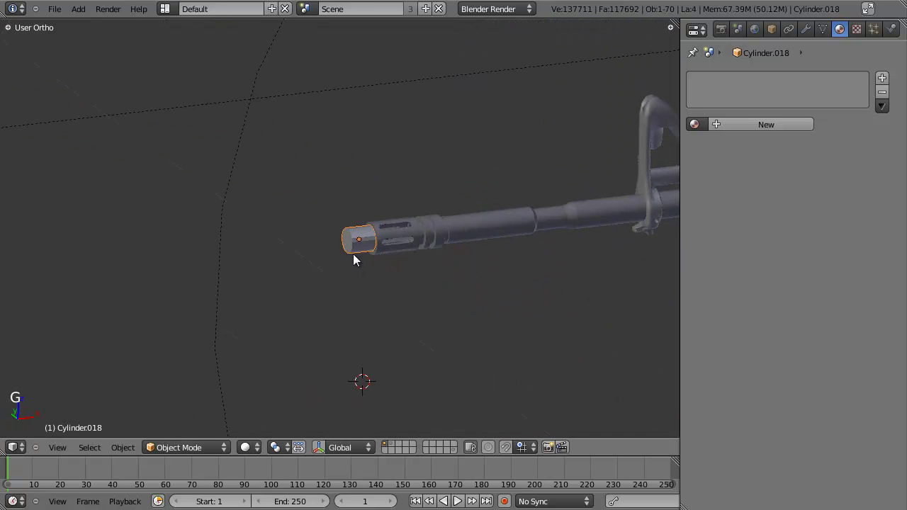
In Edit Mode, select the vertices of the cylinder's outer end and pull them away from the muzzle to lengthen it
{"action": "key", "text": "KP_3"}
{"action": "key", "text": "KP_2"}
{"action": "key", "text": "KP_1"}
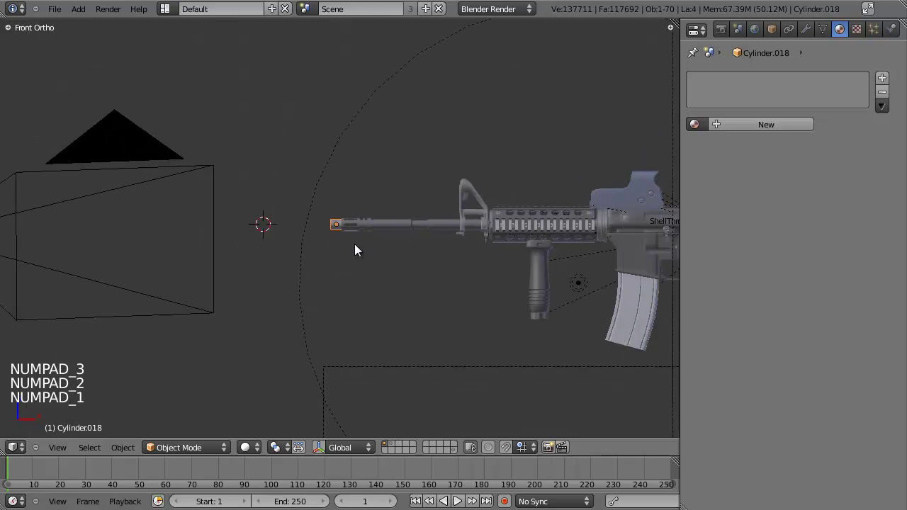
{"action": "middle_click_drag", "start_coordinate": [354, 244], "coordinate": [427, 250], "text": "shift"}
{"action": "scroll", "coordinate": [447, 252], "scroll_direction": "up", "scroll_amount": 3}
{"action": "key", "text": "Tab"}
{"action": "scroll", "coordinate": [464, 254], "scroll_direction": "up", "scroll_amount": 2}
{"action": "scroll", "coordinate": [480, 260], "scroll_direction": "down", "scroll_amount": 3}
{"action": "key", "text": "z"}
{"action": "key", "text": "a"}
{"action": "key", "text": "a"}
{"action": "key", "text": "a"}
{"action": "key", "text": "b"}
{"action": "left_click_drag", "start_coordinate": [410, 187], "coordinate": [438, 259]}
{"action": "scroll", "coordinate": [455, 257], "scroll_direction": "down", "scroll_amount": 3}
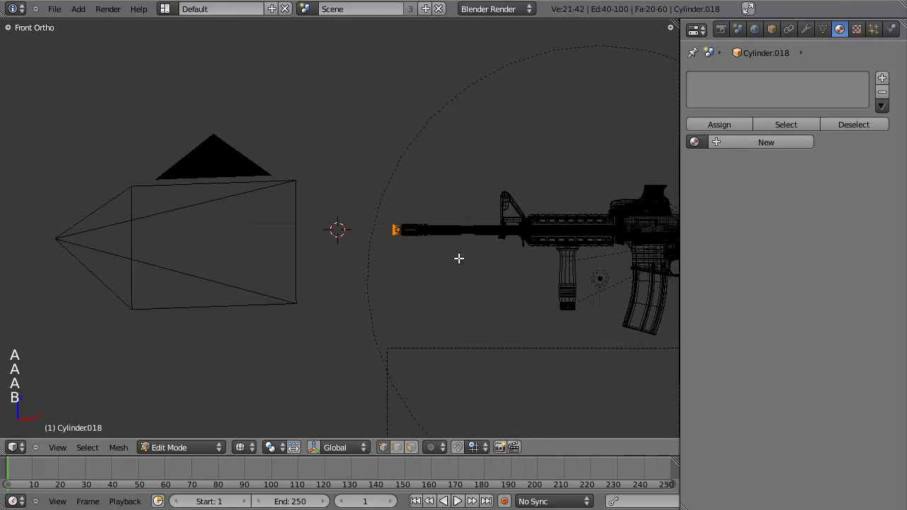
{"action": "key", "text": "g"}
{"action": "left_click", "coordinate": [341, 251]}
Fine-tune the position of the cylinder's outer end, adjusting it along X in camera view
{"action": "scroll", "coordinate": [390, 253], "scroll_direction": "down", "scroll_amount": 2}
{"action": "scroll", "coordinate": [401, 255], "scroll_direction": "up", "scroll_amount": 2}
{"action": "scroll", "coordinate": [374, 248], "scroll_direction": "down", "scroll_amount": 4}
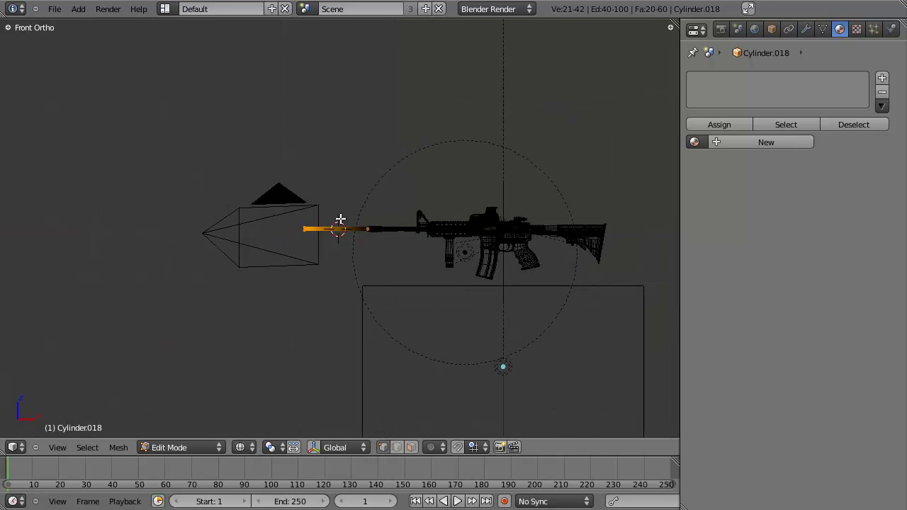
{"action": "scroll", "coordinate": [356, 241], "scroll_direction": "up", "scroll_amount": 4}
{"action": "key", "text": "g"}
{"action": "left_click", "coordinate": [345, 244]}
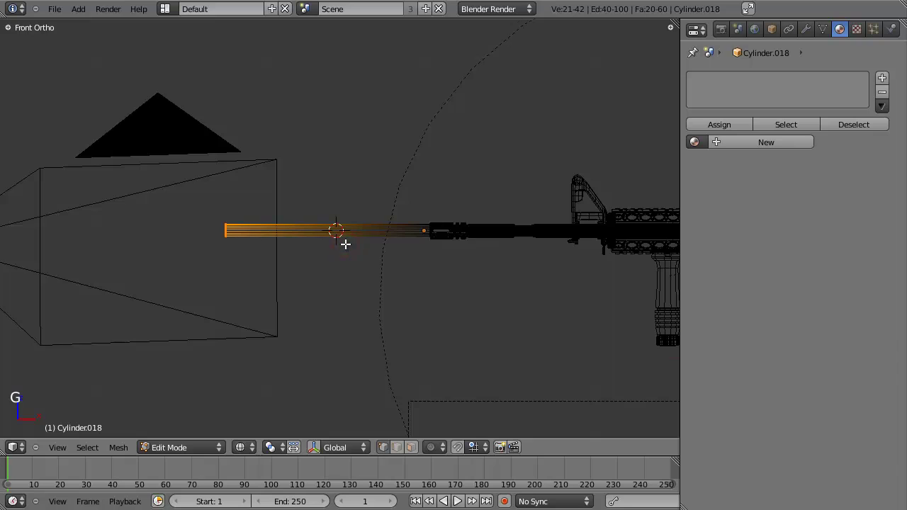
{"action": "key", "text": "KP_0"}
{"action": "key", "text": "g"}
{"action": "key", "text": "x"}
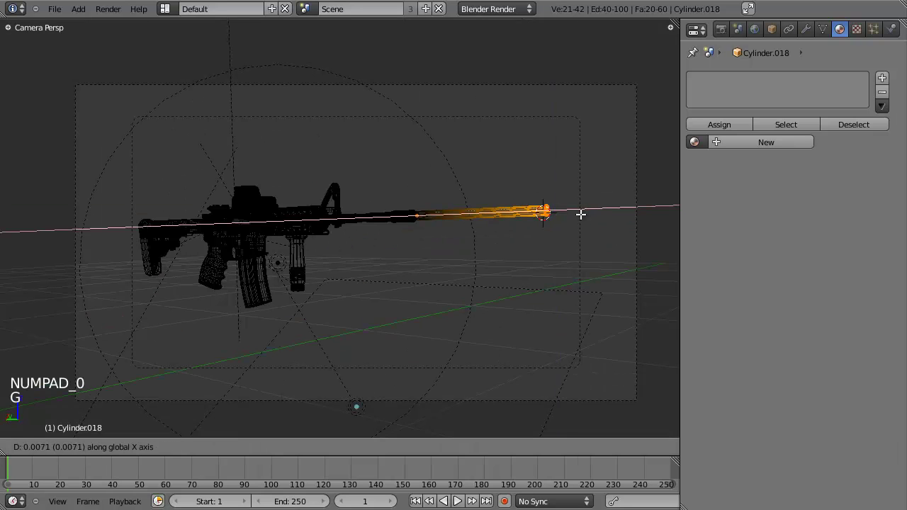
{"action": "left_click", "coordinate": [587, 217]}
Add four evenly spaced loop cuts along the length of the cylinder
{"action": "mouse_move", "coordinate": [362, 228]}
{"action": "middle_mouse_down"}
{"action": "mouse_move", "coordinate": [348, 243]}
{"action": "mouse_move", "coordinate": [360, 241]}
{"action": "middle_mouse_up"}
{"action": "key", "text": "KP_3"}
{"action": "key", "text": "KP_5"}
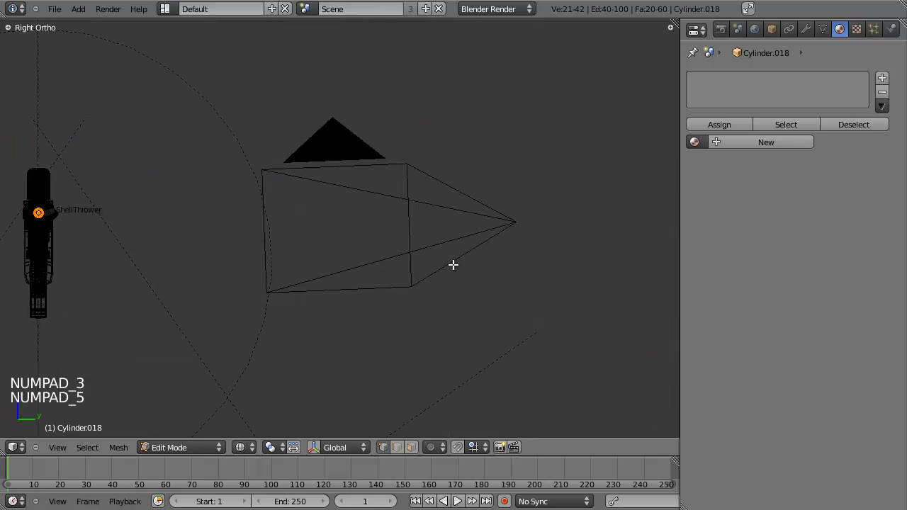
{"action": "key", "text": "KP_1"}
{"action": "scroll", "coordinate": [272, 251], "scroll_direction": "up", "scroll_amount": 5}
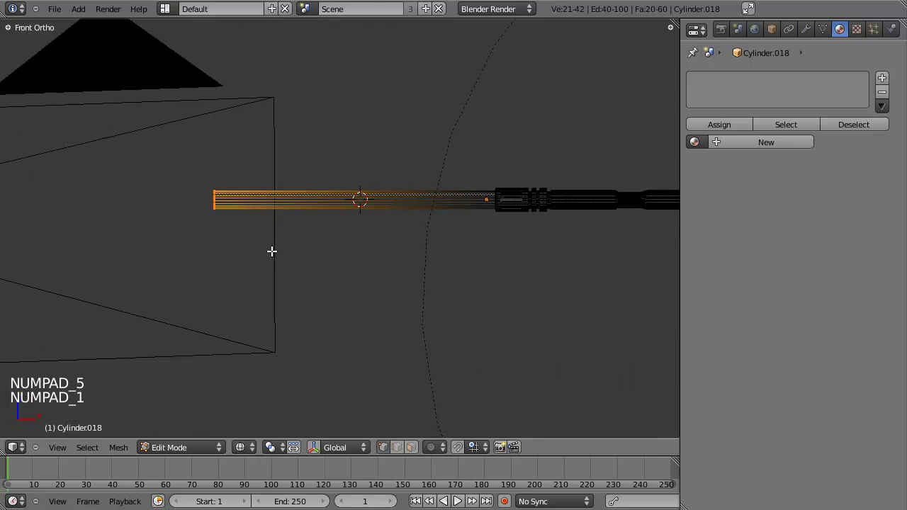
{"action": "key", "text": "a"}
{"action": "scroll", "coordinate": [346, 269], "scroll_direction": "down", "scroll_amount": 3}
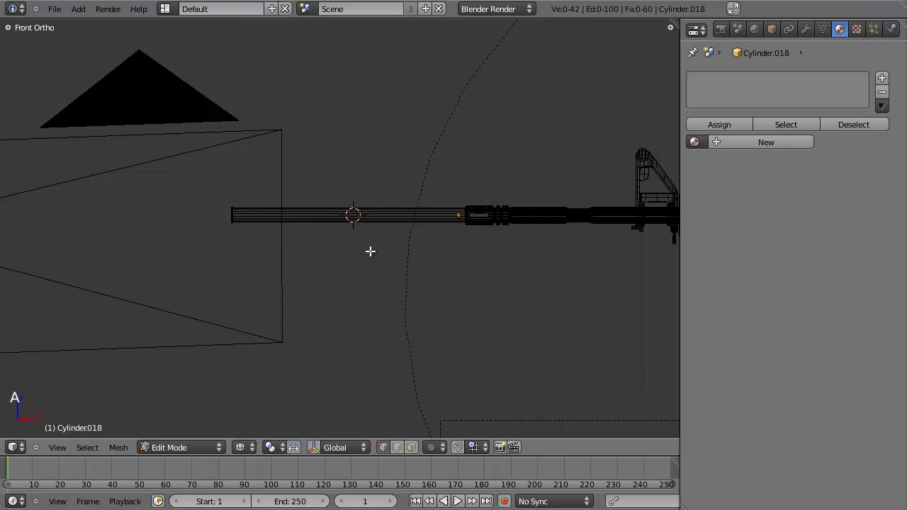
{"action": "scroll", "coordinate": [375, 243], "scroll_direction": "up", "scroll_amount": 3}
{"action": "key", "text": "ctrl+r"}
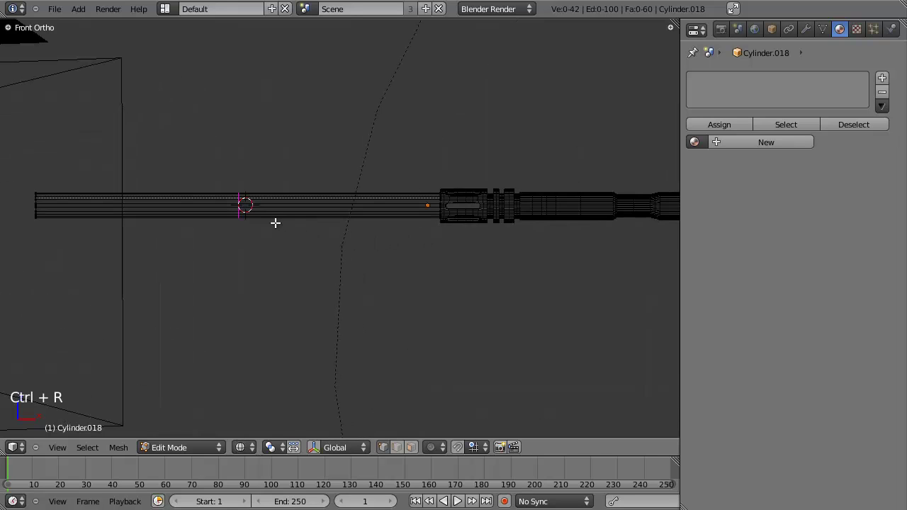
{"action": "scroll", "coordinate": [252, 219], "scroll_direction": "up", "scroll_amount": 1}
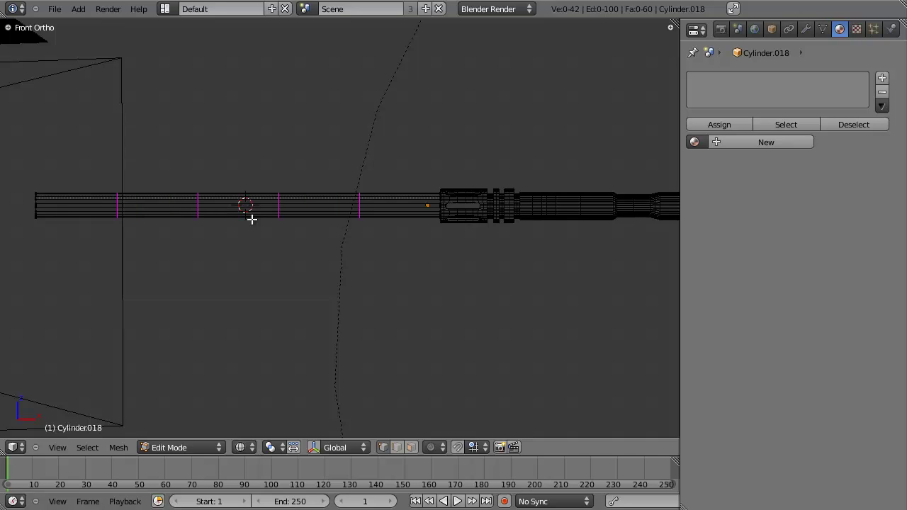
{"action": "left_click", "coordinate": [251, 220]}
Select the middle edge ring nearer the muzzle and scale it up to widen the cylinder
{"action": "scroll", "coordinate": [228, 236], "scroll_direction": "down", "scroll_amount": 2}
{"action": "middle_click_drag", "start_coordinate": [328, 238], "coordinate": [392, 274], "text": "shift"}
{"action": "scroll", "coordinate": [392, 275], "scroll_direction": "up", "scroll_amount": 2}
{"action": "key", "text": "a"}
{"action": "scroll", "coordinate": [390, 287], "scroll_direction": "down", "scroll_amount": 2}
{"action": "key", "text": "z"}
{"action": "key", "text": "a"}
{"action": "key", "text": "a"}
{"action": "key", "text": "z"}
{"action": "key", "text": "a"}
{"action": "key", "text": "a"}
{"action": "scroll", "coordinate": [358, 234], "scroll_direction": "down", "scroll_amount": 2}
{"action": "key", "text": "b"}
{"action": "left_click_drag", "start_coordinate": [347, 211], "coordinate": [363, 273]}
{"action": "key", "text": "s"}
{"action": "left_click", "coordinate": [421, 411]}
Select the middle edge ring farther from the muzzle and scale it up to match its neighbour
{"action": "key", "text": "a"}
{"action": "key", "text": "b"}
{"action": "left_click_drag", "start_coordinate": [304, 201], "coordinate": [323, 283]}
{"action": "key", "text": "s"}
{"action": "left_click", "coordinate": [363, 23]}
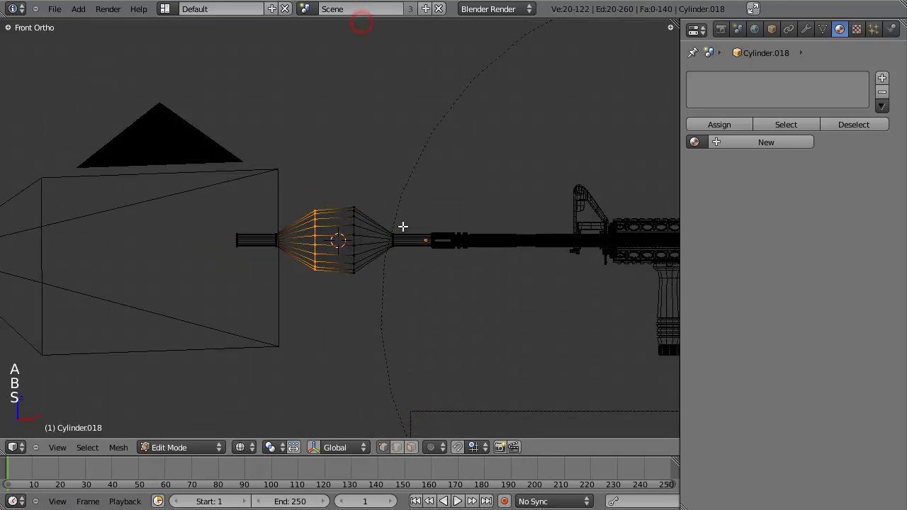
Turn on proportional editing with smooth falloff and enlarge the selected middle ring within a narrower influence radius
{"action": "key", "text": "o"}
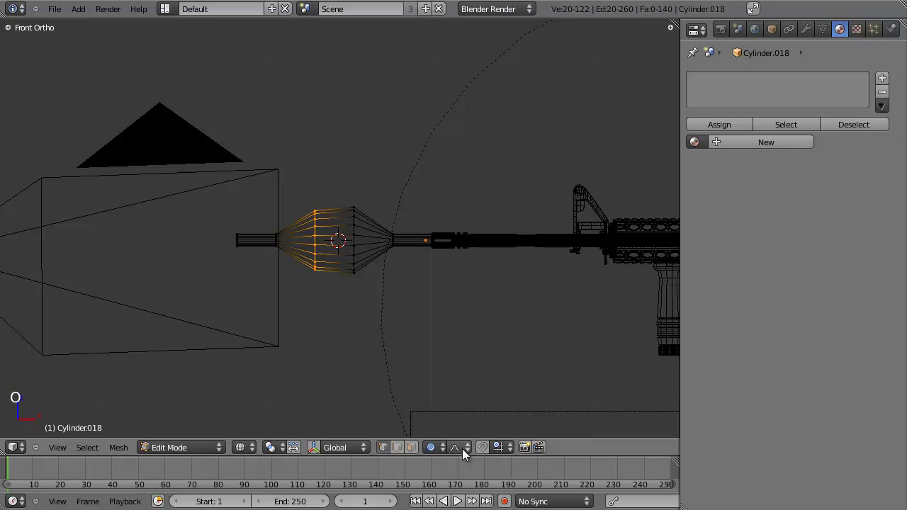
{"action": "scroll", "coordinate": [365, 258], "scroll_direction": "up", "scroll_amount": 2}
{"action": "key", "text": "o"}
{"action": "key", "text": "o"}
{"action": "key", "text": "s"}
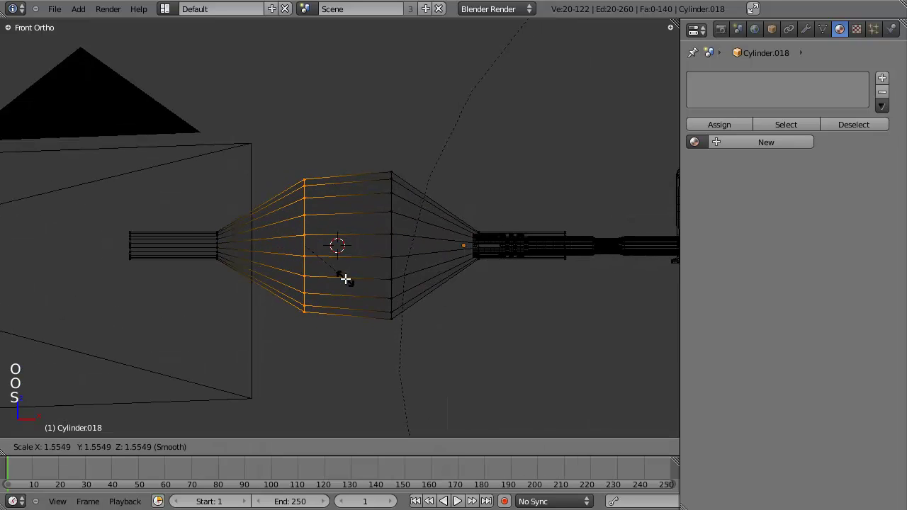
{"action": "scroll", "coordinate": [341, 278], "scroll_direction": "up", "scroll_amount": 6}
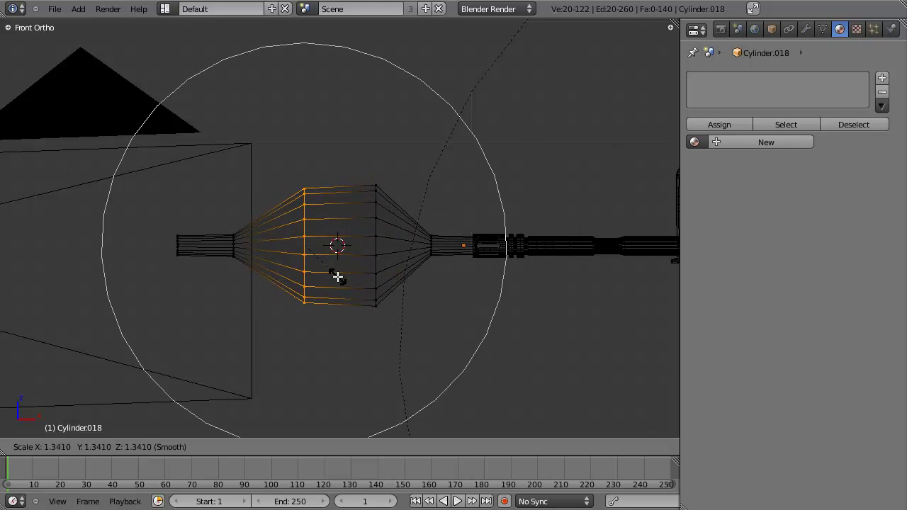
{"action": "left_click", "coordinate": [342, 289]}
Select the ring next to the outer tip and scale it up proportionally to round out the taper
{"action": "key", "text": "a"}
{"action": "key", "text": "b"}
{"action": "left_click_drag", "start_coordinate": [238, 207], "coordinate": [254, 268]}
{"action": "key", "text": "s"}
{"action": "scroll", "coordinate": [273, 306], "scroll_direction": "up", "scroll_amount": 3}
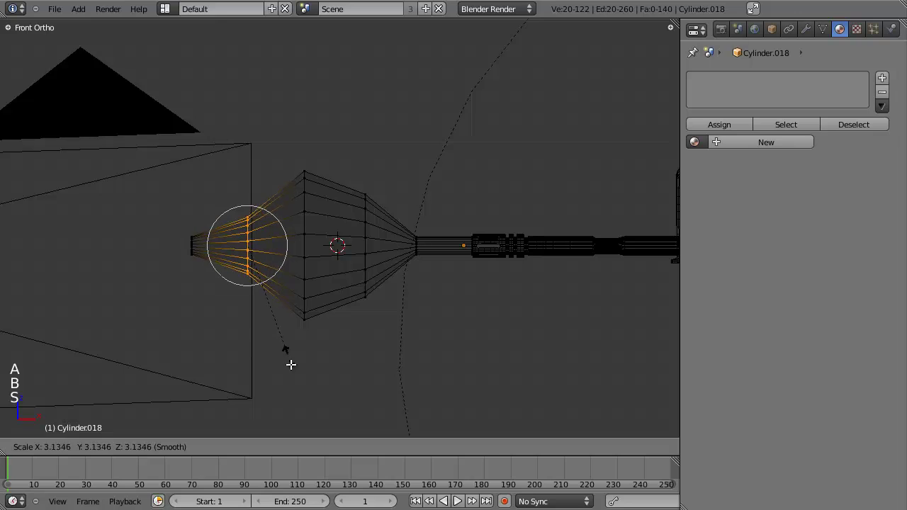
{"action": "left_click", "coordinate": [296, 390]}
Select the loop-cut ring nearest the muzzle and scale it up proportionally to widen the rear taper
{"action": "key", "text": "a"}
{"action": "key", "text": "b"}
{"action": "left_click_drag", "start_coordinate": [405, 203], "coordinate": [427, 285]}
{"action": "key", "text": "s"}
{"action": "left_click", "coordinate": [446, 380]}
Select the outer end ring and scale it down to form a narrow tip
{"action": "scroll", "coordinate": [332, 318], "scroll_direction": "up", "scroll_amount": 2}
{"action": "key", "text": "a"}
{"action": "key", "text": "b"}
{"action": "left_click_drag", "start_coordinate": [103, 201], "coordinate": [134, 298]}
{"action": "key", "text": "s"}
{"action": "left_click", "coordinate": [227, 271]}
Select the end ring at the muzzle and scale it down slightly
{"action": "key", "text": "a"}
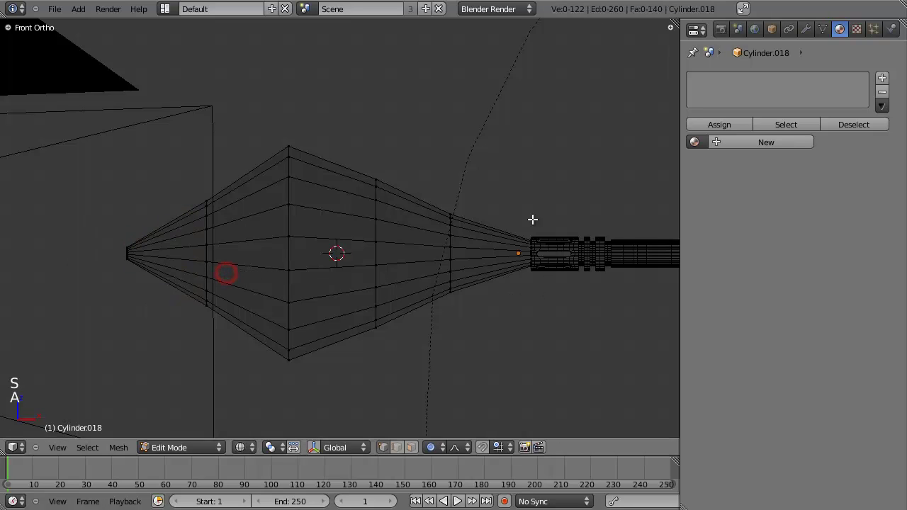
{"action": "key", "text": "b"}
{"action": "left_click_drag", "start_coordinate": [519, 204], "coordinate": [562, 281]}
{"action": "key", "text": "s"}
{"action": "left_click", "coordinate": [557, 279]}
Select the widest edge loop in solid shading and scale it down slightly
{"action": "key", "text": "z"}
{"action": "scroll", "coordinate": [390, 247], "scroll_direction": "down", "scroll_amount": 3}
{"action": "mouse_move", "coordinate": [390, 247]}
{"action": "middle_mouse_down"}
{"action": "mouse_move", "coordinate": [323, 304]}
{"action": "mouse_move", "coordinate": [446, 225]}
{"action": "middle_mouse_up"}
{"action": "scroll", "coordinate": [413, 255], "scroll_direction": "up", "scroll_amount": 2}
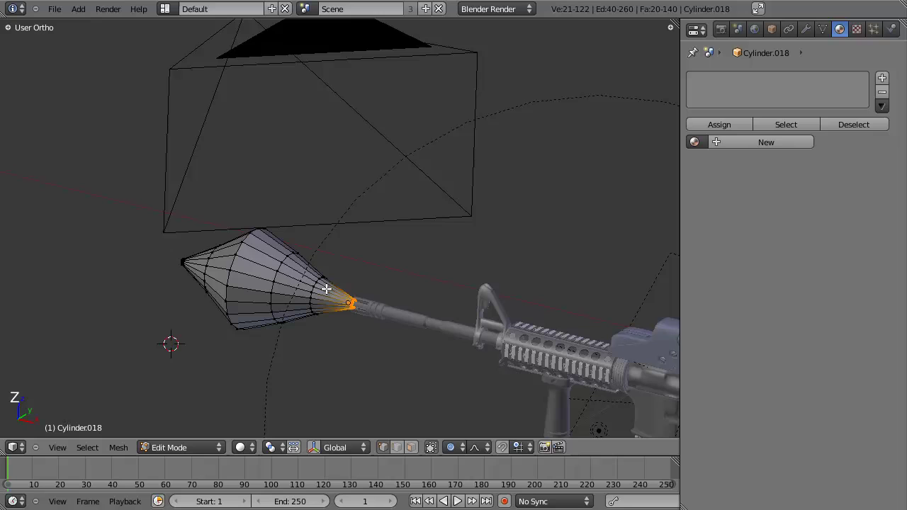
{"action": "right_click", "coordinate": [234, 261], "text": "alt"}
{"action": "key", "text": "s"}
{"action": "left_click", "coordinate": [377, 270]}
Select the middle edge loop on the muzzle side of the widest loop and scale it up to fill out the shape
{"action": "right_click", "coordinate": [277, 279], "text": "alt"}
{"action": "key", "text": "s"}
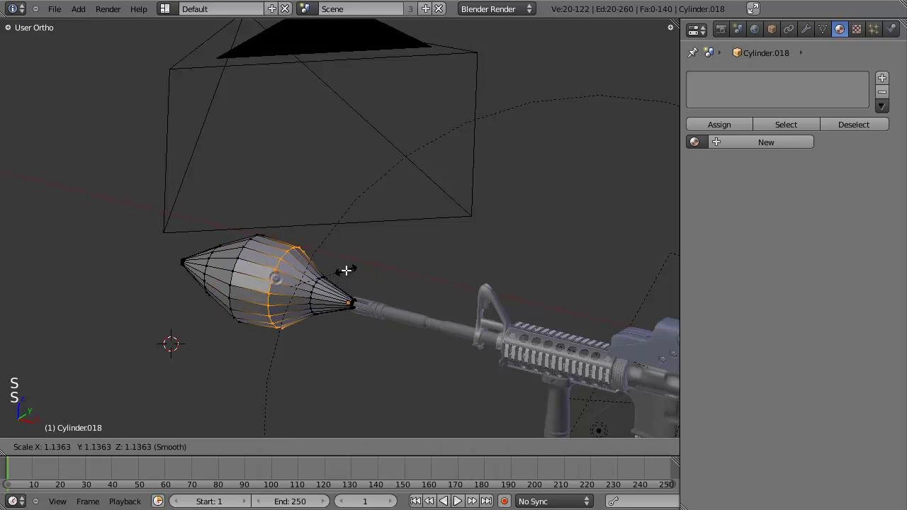
{"action": "left_click", "coordinate": [352, 269]}
{"action": "middle_click_drag", "start_coordinate": [352, 269], "coordinate": [440, 234], "text": "shift"}
{"action": "scroll", "coordinate": [443, 255], "scroll_direction": "up", "scroll_amount": 2}
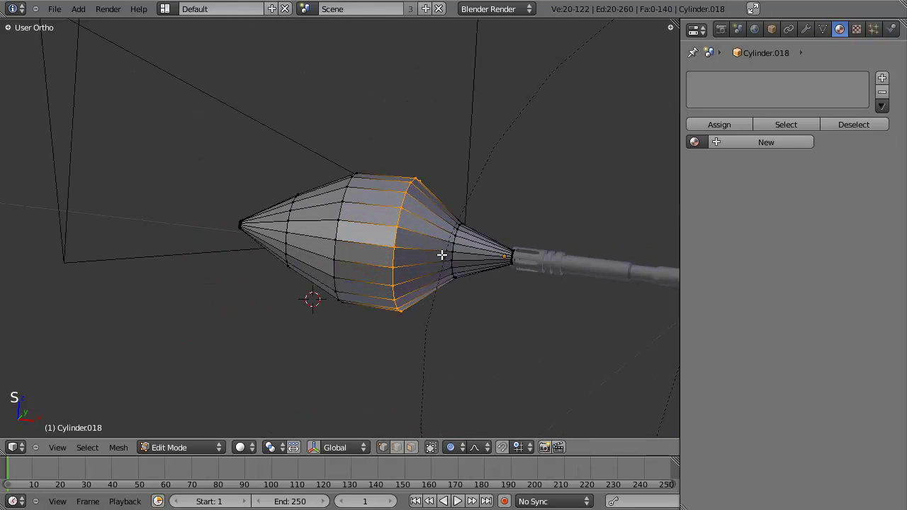
Select the edge loop on the tip side of the widest loop, scale it down slightly, and clear the selection
{"action": "right_click", "coordinate": [343, 215], "text": "alt"}
{"action": "key", "text": "s"}
{"action": "left_click", "coordinate": [399, 213]}
{"action": "key", "text": "a"}
{"action": "key", "text": "b"}
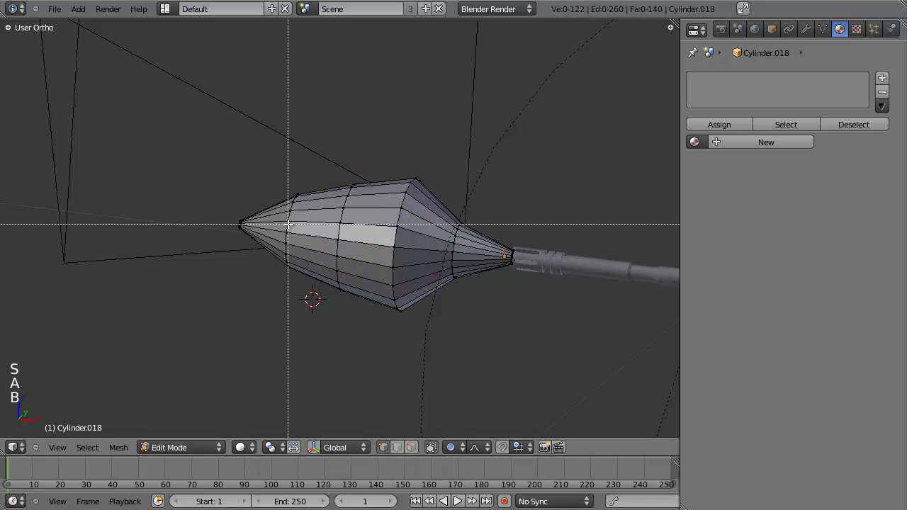
Select the edge loop nearest the flame's pointed tip and scale it down slightly
{"action": "right_click", "coordinate": [288, 225]}
{"action": "right_click", "coordinate": [287, 226], "text": "alt"}
{"action": "key", "text": "s"}
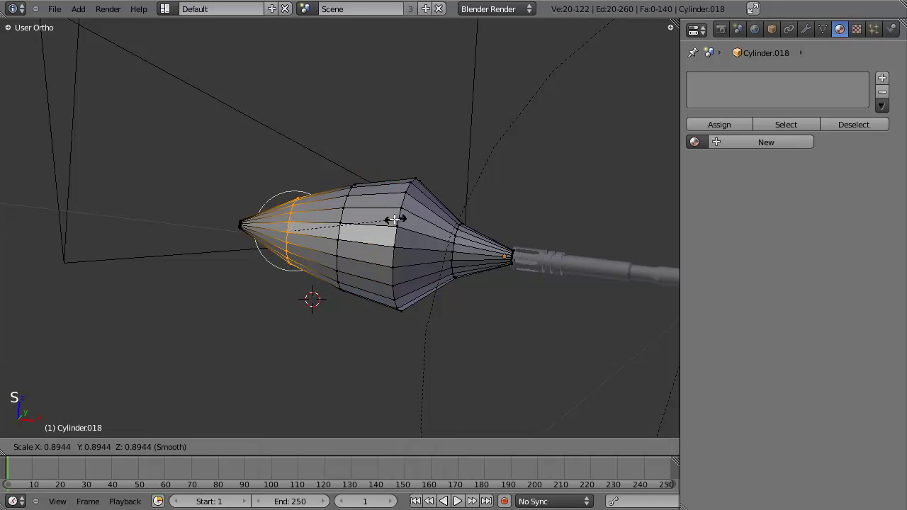
{"action": "left_click", "coordinate": [372, 217]}
{"action": "scroll", "coordinate": [458, 223], "scroll_direction": "up", "scroll_amount": 2}
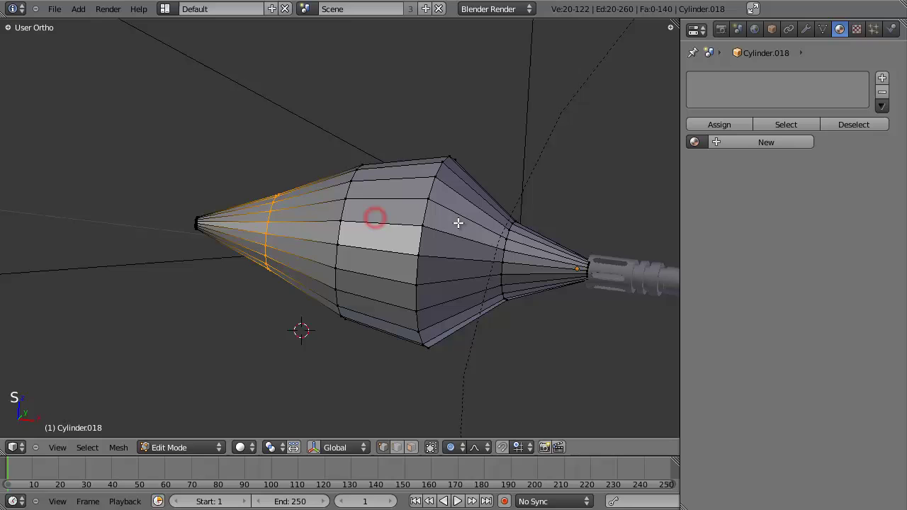
Select the edge loop nearest the muzzle and scale it up to widen the flame's base
{"action": "right_click", "coordinate": [509, 254]}
{"action": "right_click", "coordinate": [513, 248], "text": "alt"}
{"action": "key", "text": "s"}
{"action": "left_click", "coordinate": [611, 229]}
{"action": "scroll", "coordinate": [496, 224], "scroll_direction": "down", "scroll_amount": 2}
{"action": "middle_click_drag", "start_coordinate": [371, 199], "coordinate": [393, 190]}
{"action": "scroll", "coordinate": [408, 209], "scroll_direction": "down", "scroll_amount": 5}
{"action": "scroll", "coordinate": [425, 220], "scroll_direction": "up", "scroll_amount": 4}
Select the widest edge loop and fine-tune its scale
{"action": "right_click", "coordinate": [443, 221], "text": "alt"}
{"action": "key", "text": "s"}
{"action": "left_click", "coordinate": [490, 213]}
Reselect the edge loop nearest the muzzle and scale it up further to round out the flame's base
{"action": "right_click", "coordinate": [489, 227], "text": "alt"}
{"action": "key", "text": "s"}
{"action": "left_click", "coordinate": [520, 211]}
{"action": "middle_click_drag", "start_coordinate": [520, 211], "coordinate": [422, 216]}
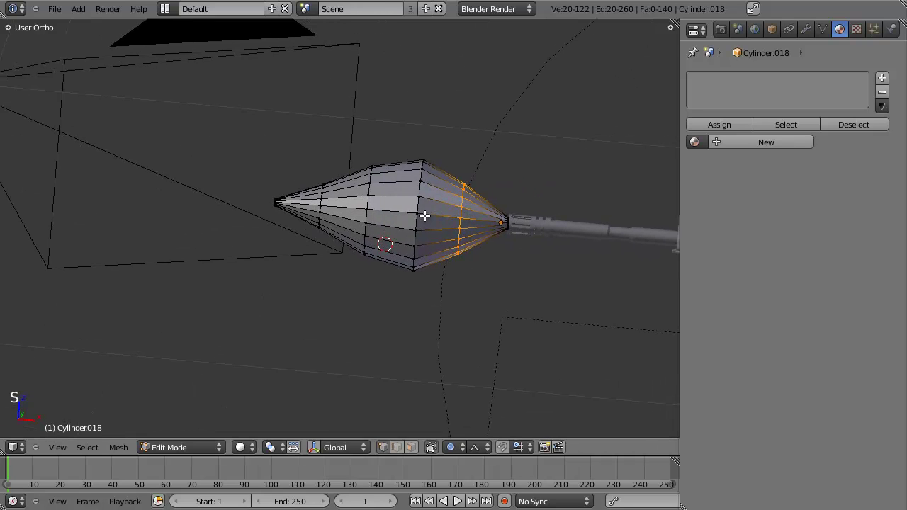
{"action": "scroll", "coordinate": [425, 214], "scroll_direction": "up", "scroll_amount": 2}
{"action": "scroll", "coordinate": [578, 225], "scroll_direction": "down", "scroll_amount": 2}
{"action": "key", "text": "s"}
{"action": "left_click", "coordinate": [523, 207]}
{"action": "middle_click_drag", "start_coordinate": [436, 247], "coordinate": [354, 249], "text": "shift"}
{"action": "scroll", "coordinate": [332, 207], "scroll_direction": "up", "scroll_amount": 2}
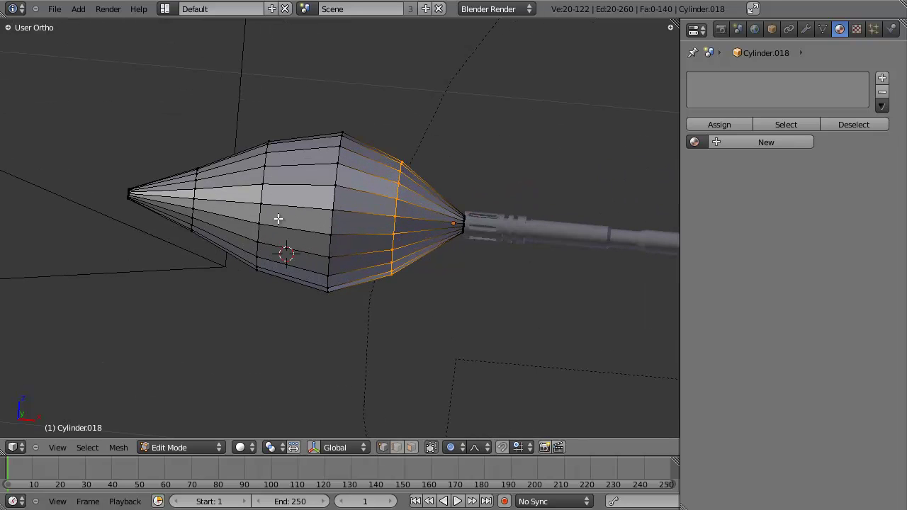
Check the flame mesh's profile and return it to Object Mode
{"action": "scroll", "coordinate": [323, 206], "scroll_direction": "down", "scroll_amount": 3}
{"action": "key", "text": "KP_1"}
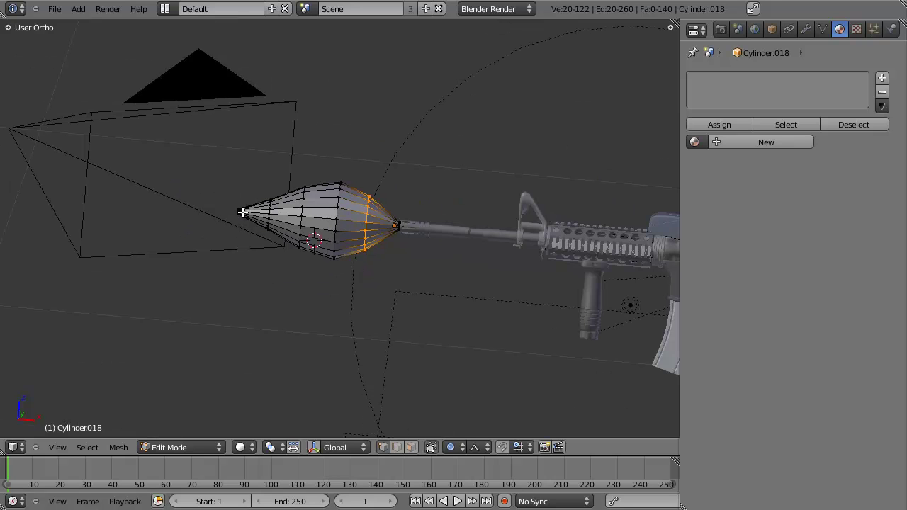
{"action": "scroll", "coordinate": [243, 212], "scroll_direction": "up", "scroll_amount": 1}
{"action": "scroll", "coordinate": [329, 184], "scroll_direction": "up", "scroll_amount": 4}
{"action": "middle_click_drag", "start_coordinate": [610, 197], "coordinate": [186, 239]}
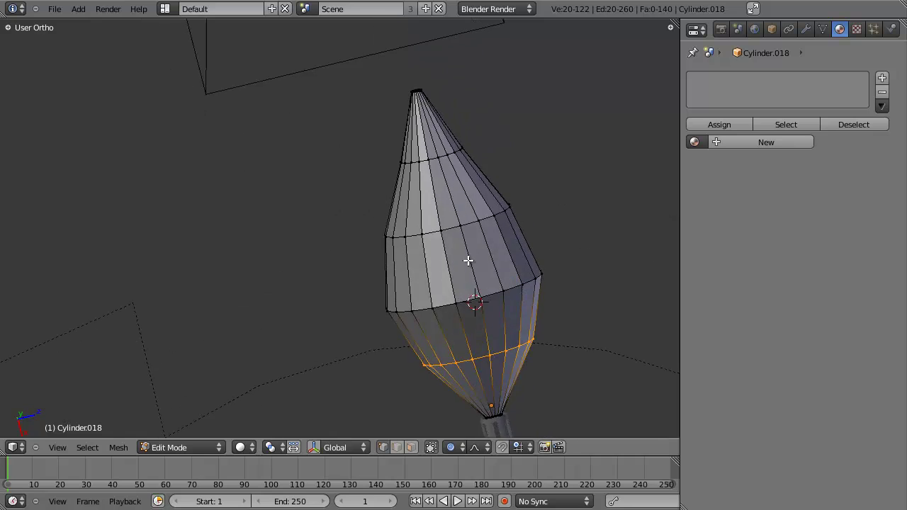
{"action": "scroll", "coordinate": [467, 280], "scroll_direction": "down", "scroll_amount": 2}
{"action": "scroll", "coordinate": [426, 234], "scroll_direction": "down", "scroll_amount": 3}
{"action": "key", "text": "Tab"}
{"action": "scroll", "coordinate": [344, 243], "scroll_direction": "down", "scroll_amount": 2}
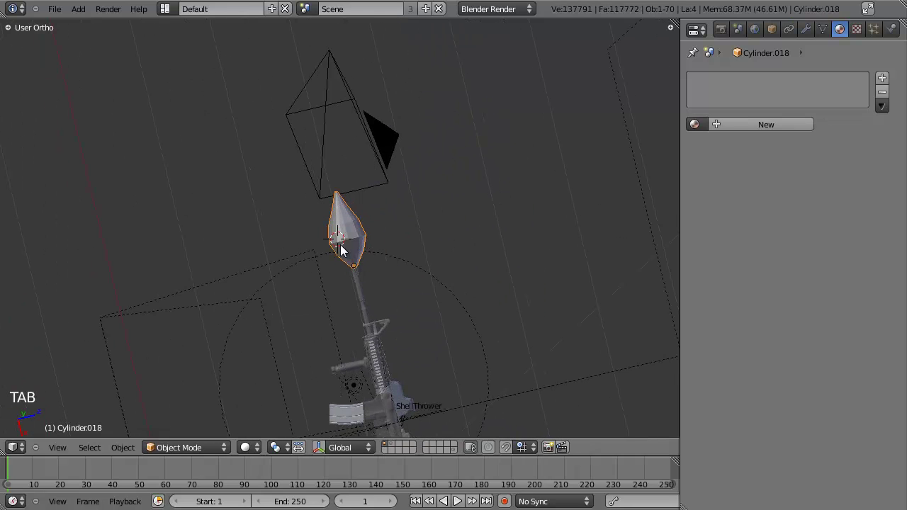
Examine the flame mesh's shape and its fit on the rifle barrel from the front and from angled views
{"action": "key", "text": "KP_3"}
{"action": "key", "text": "KP_2"}
{"action": "key", "text": "KP_3"}
{"action": "key", "text": "KP_1"}
{"action": "scroll", "coordinate": [341, 248], "scroll_direction": "up", "scroll_amount": 6}
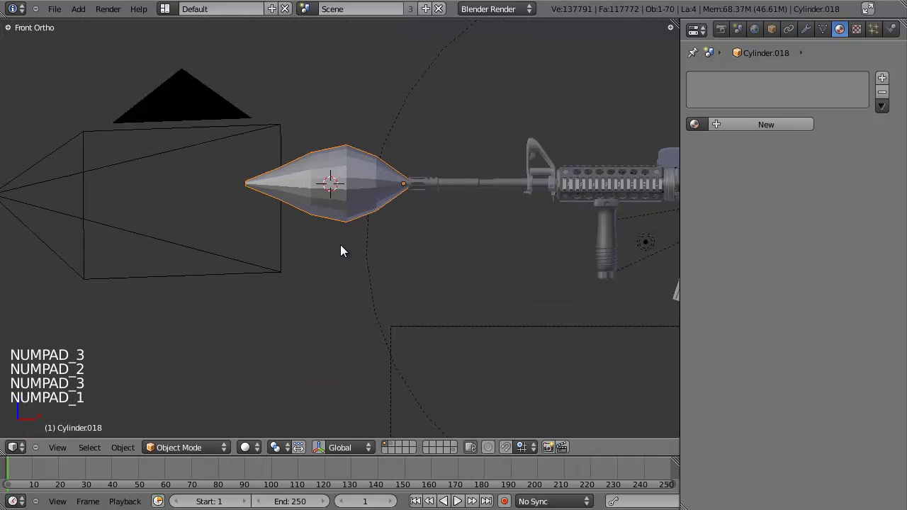
{"action": "middle_click_drag", "start_coordinate": [346, 217], "coordinate": [378, 241]}
{"action": "scroll", "coordinate": [378, 241], "scroll_direction": "down", "scroll_amount": 4}
{"action": "middle_click_drag", "start_coordinate": [305, 277], "coordinate": [345, 256]}
{"action": "middle_click_drag", "start_coordinate": [445, 311], "coordinate": [468, 331]}
Save the project over the existing file
{"action": "left_click", "coordinate": [478, 342]}
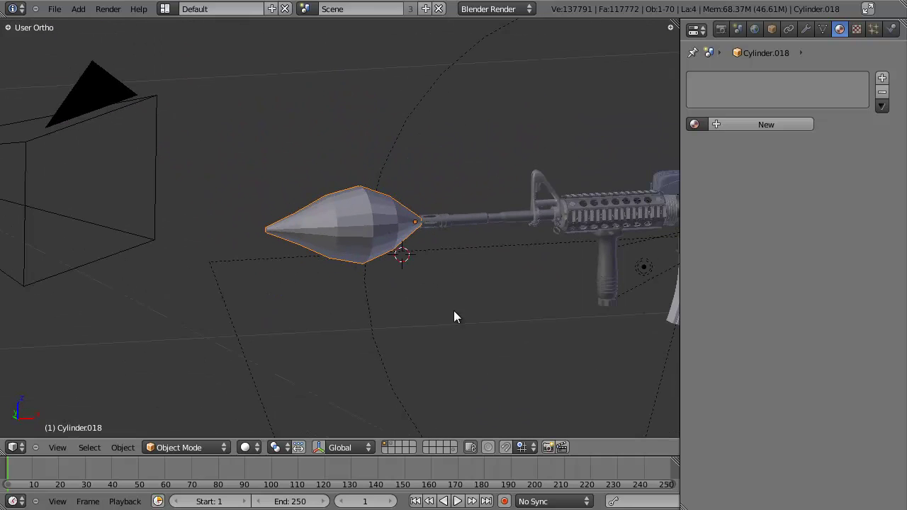
{"action": "key", "text": "ctrl+s"}
{"action": "left_click", "coordinate": [481, 338]}
{"action": "scroll", "coordinate": [396, 241], "scroll_direction": "up", "scroll_amount": 2}
{"action": "scroll", "coordinate": [393, 243], "scroll_direction": "down", "scroll_amount": 4}
{"action": "scroll", "coordinate": [386, 246], "scroll_direction": "up", "scroll_amount": 3}
{"action": "scroll", "coordinate": [381, 247], "scroll_direction": "down", "scroll_amount": 4}
{"action": "scroll", "coordinate": [319, 239], "scroll_direction": "up", "scroll_amount": 2}
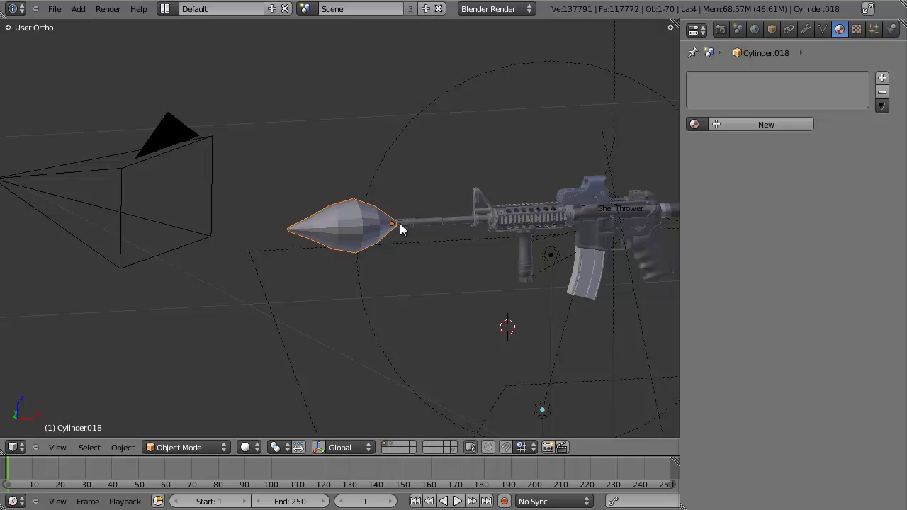
{"action": "scroll", "coordinate": [368, 228], "scroll_direction": "up", "scroll_amount": 3}
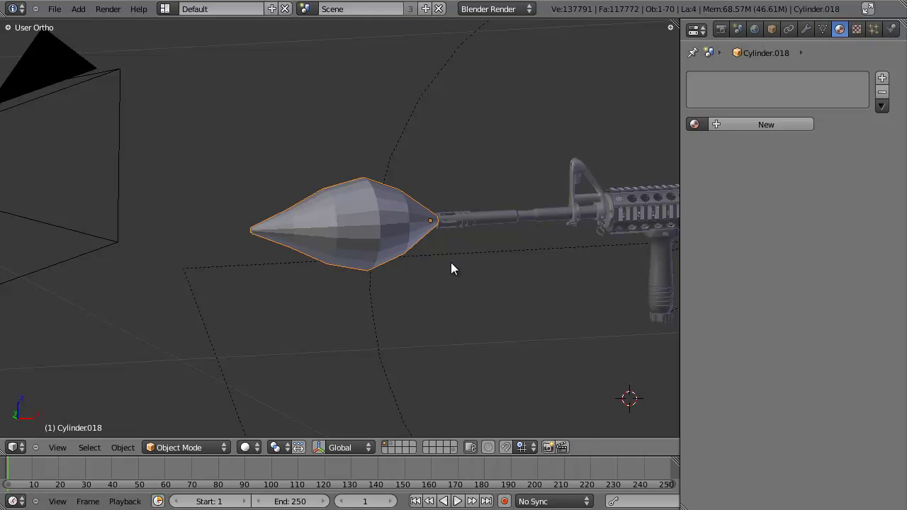
{"action": "scroll", "coordinate": [429, 252], "scroll_direction": "down", "scroll_amount": 2}
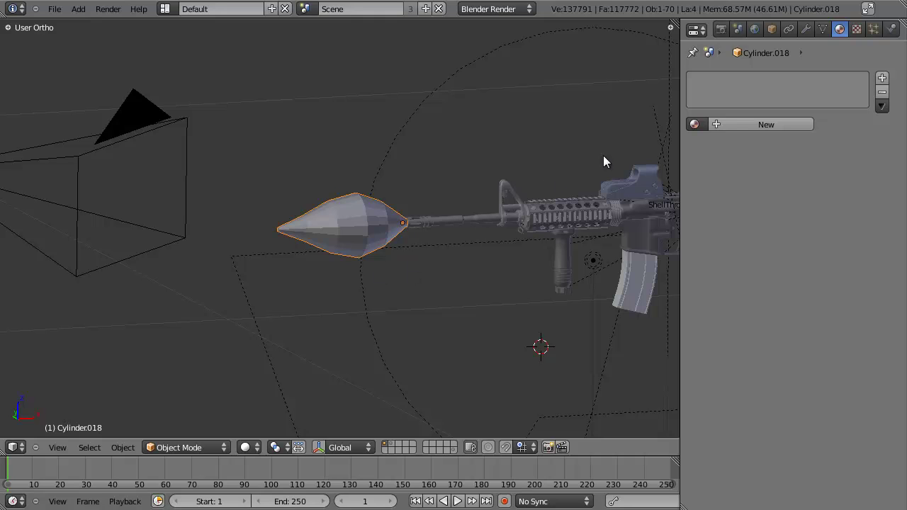
Add a Displace modifier to the flame mesh
{"action": "left_click", "coordinate": [806, 30]}
{"action": "left_click", "coordinate": [781, 96]}
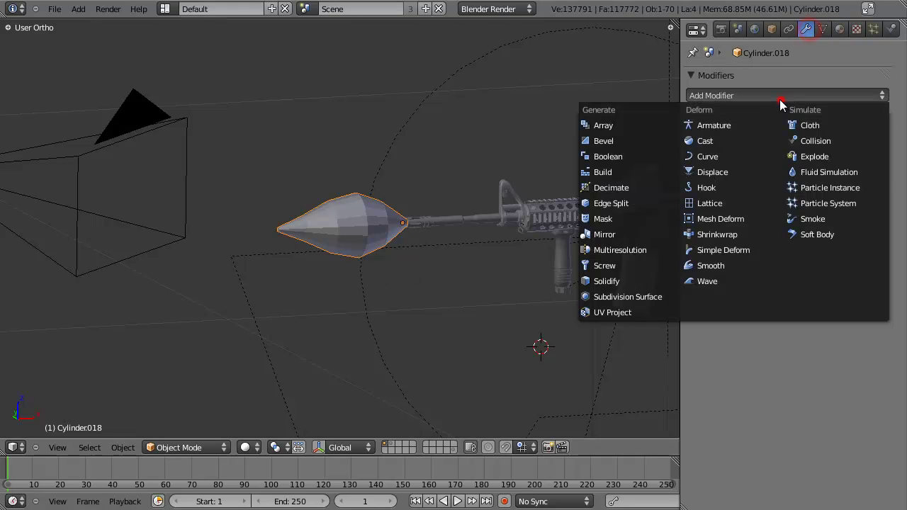
{"action": "left_click", "coordinate": [730, 173]}
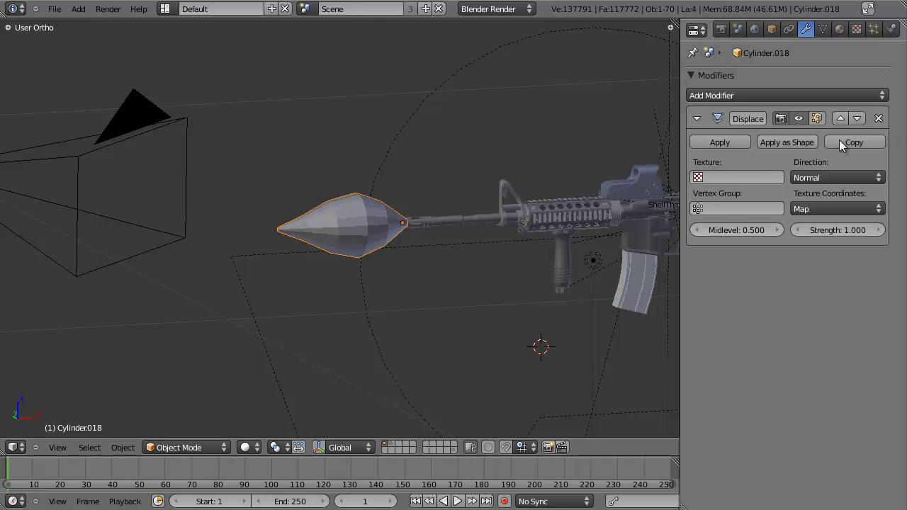
Create a new material on the flame mesh
{"action": "left_click", "coordinate": [840, 29]}
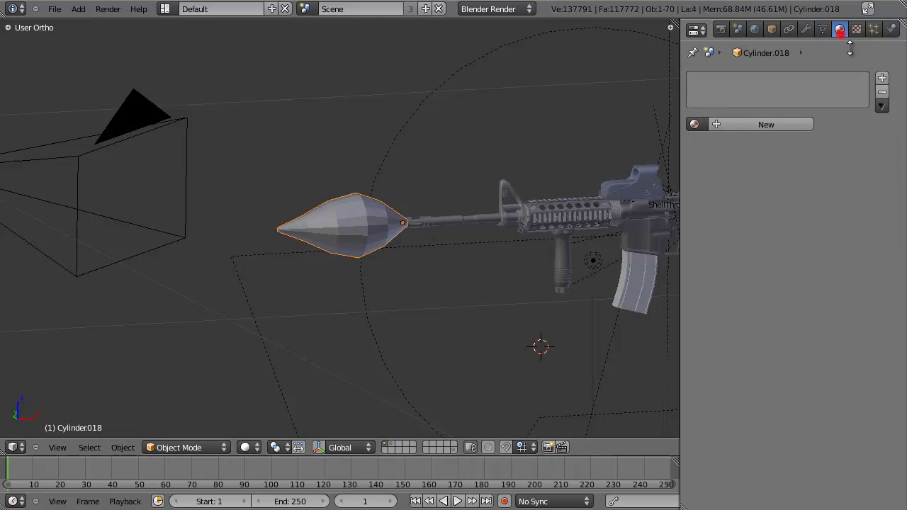
{"action": "right_click", "coordinate": [328, 227]}
{"action": "right_click", "coordinate": [327, 226]}
{"action": "left_click", "coordinate": [753, 126]}
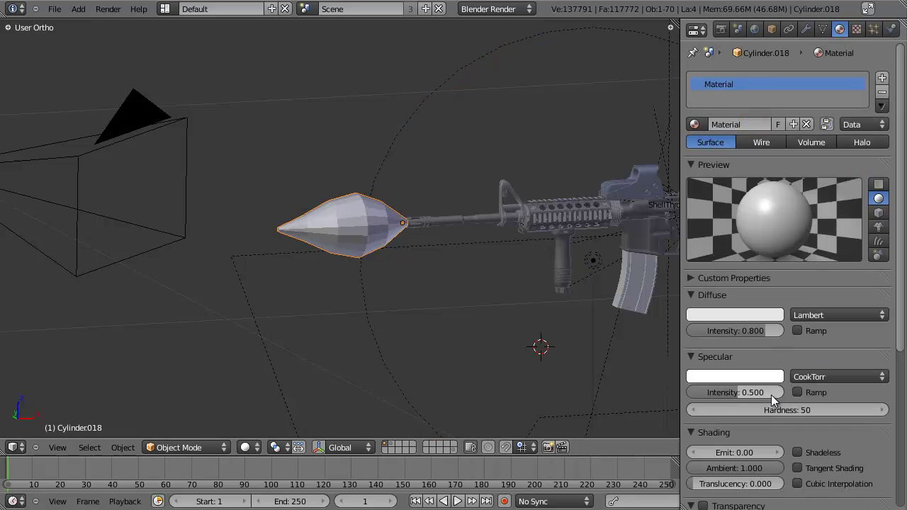
Add a new Clouds texture to the flame's material and disable it there so it does not affect the shading
{"action": "left_click", "coordinate": [858, 29]}
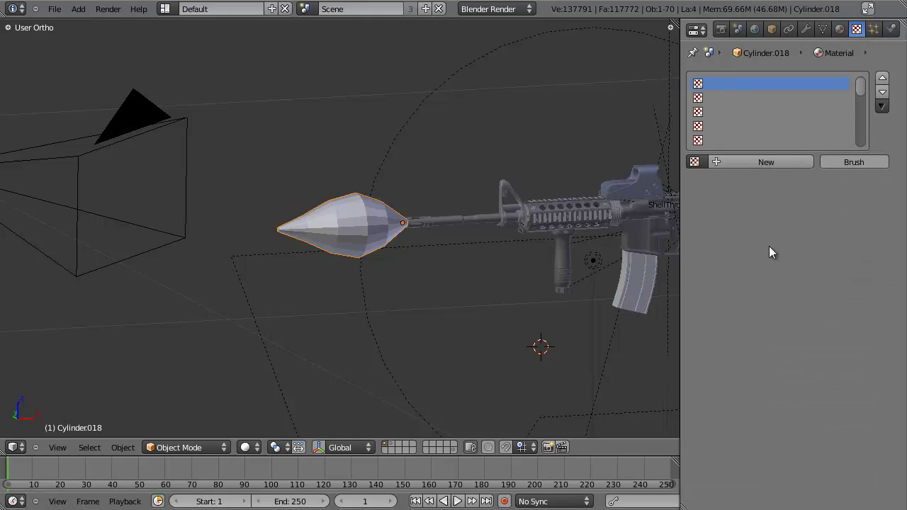
{"action": "left_click", "coordinate": [753, 162]}
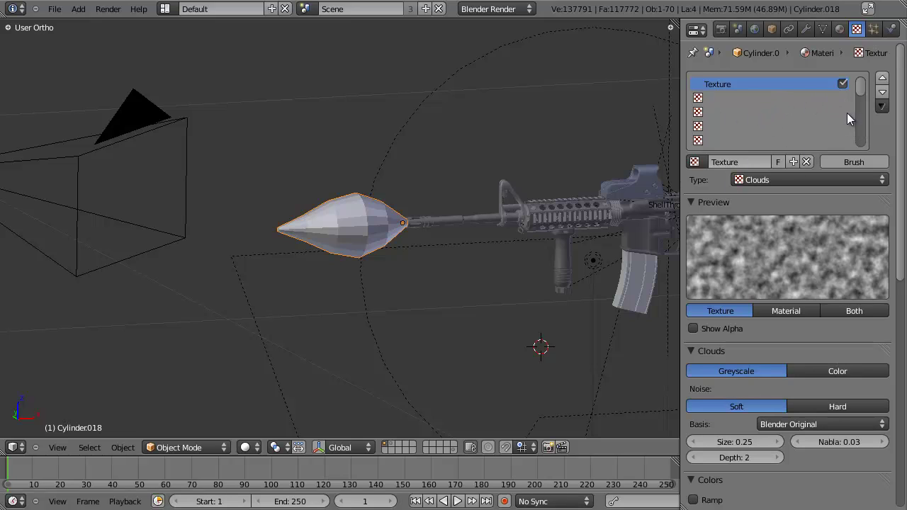
{"action": "left_click", "coordinate": [843, 83]}
{"action": "scroll", "coordinate": [770, 212], "scroll_direction": "down", "scroll_amount": 4}
{"action": "scroll", "coordinate": [779, 205], "scroll_direction": "down", "scroll_amount": 1}
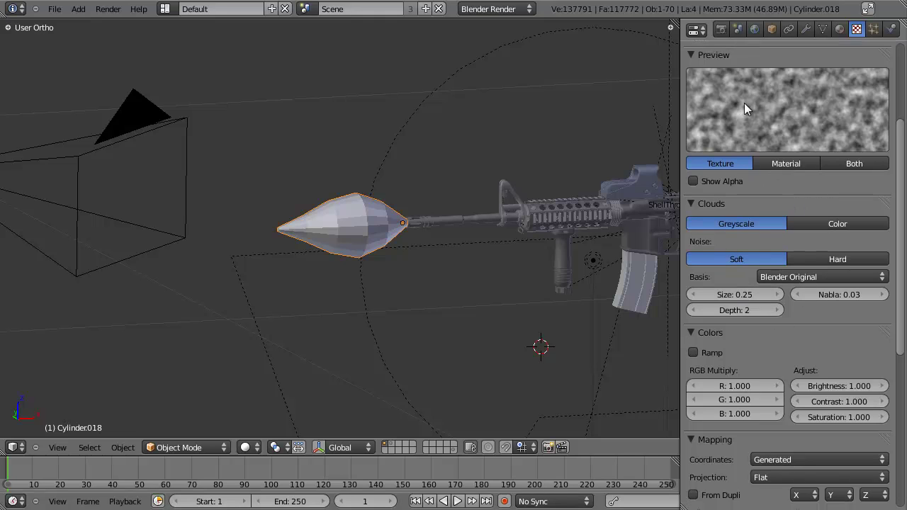
Set the Clouds texture's size to 0.10 and its depth to 0
{"action": "scroll", "coordinate": [737, 117], "scroll_direction": "up", "scroll_amount": 3}
{"action": "scroll", "coordinate": [758, 178], "scroll_direction": "down", "scroll_amount": 4}
{"action": "left_click", "coordinate": [733, 263]}
{"action": "key", "text": "Return"}
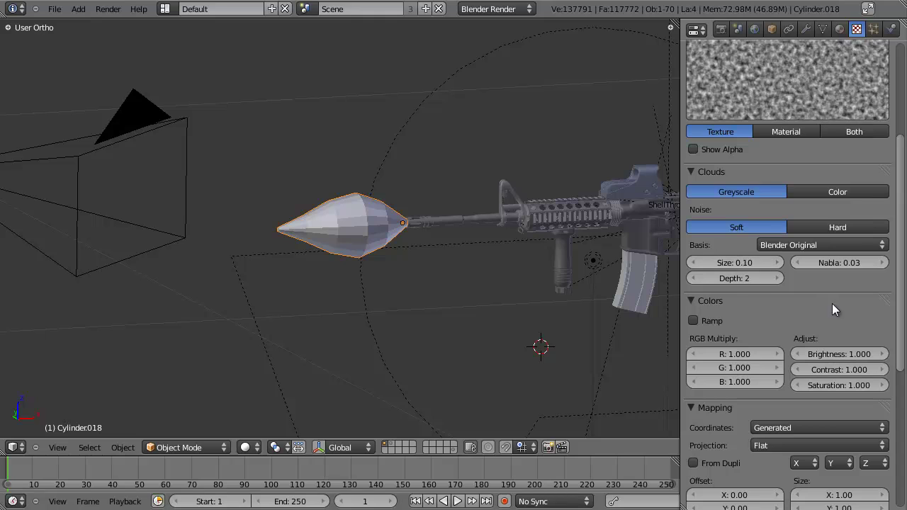
{"action": "left_click", "coordinate": [737, 277]}
{"action": "type", "text": "0"}
{"action": "key", "text": "Return"}
{"action": "scroll", "coordinate": [796, 275], "scroll_direction": "up", "scroll_amount": 3}
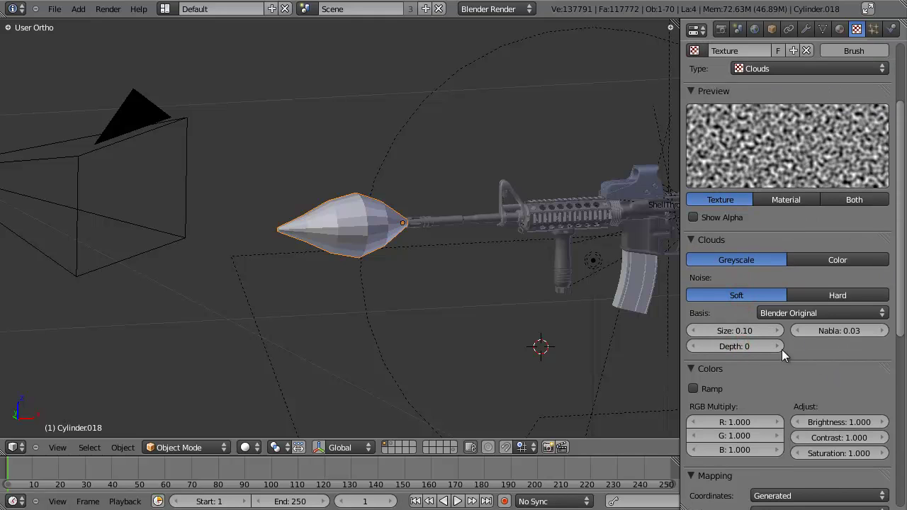
{"action": "scroll", "coordinate": [793, 212], "scroll_direction": "up", "scroll_amount": 1}
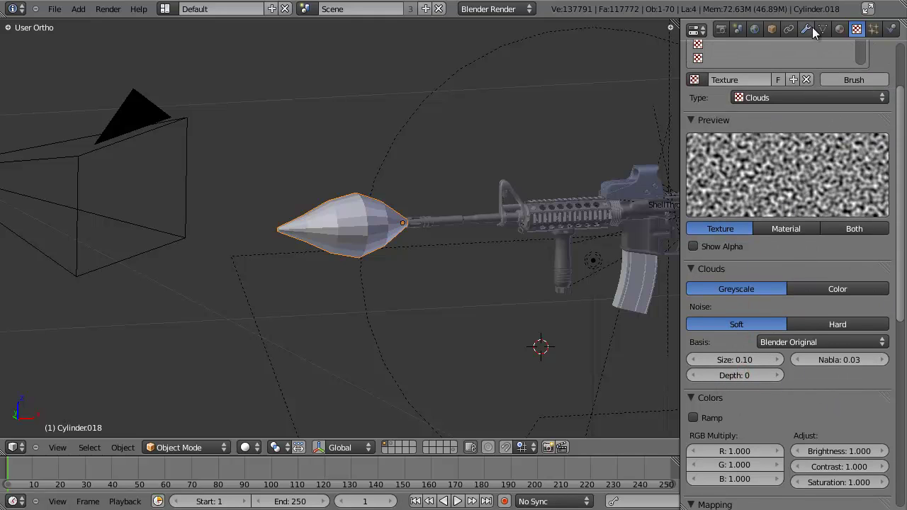
Rename the Clouds texture as Flaaaash
{"action": "left_click", "coordinate": [811, 29]}
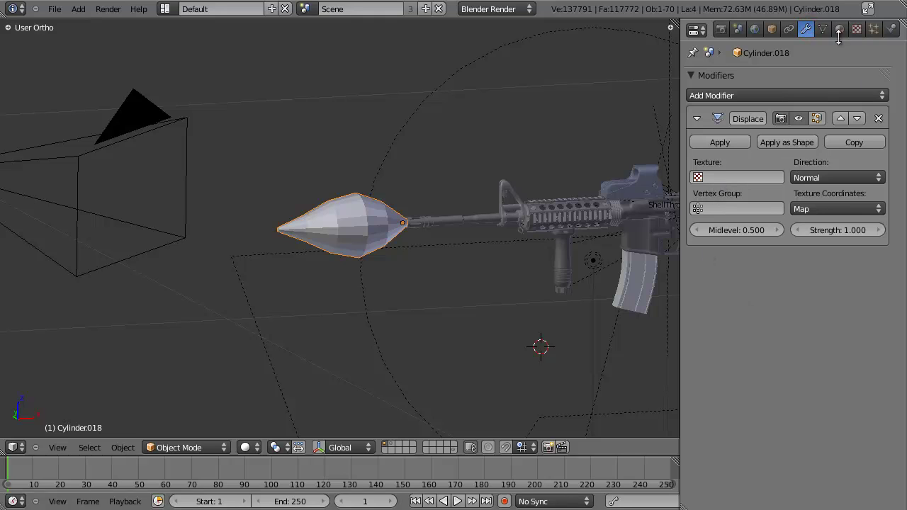
{"action": "left_click", "coordinate": [853, 29]}
{"action": "scroll", "coordinate": [773, 139], "scroll_direction": "up", "scroll_amount": 3}
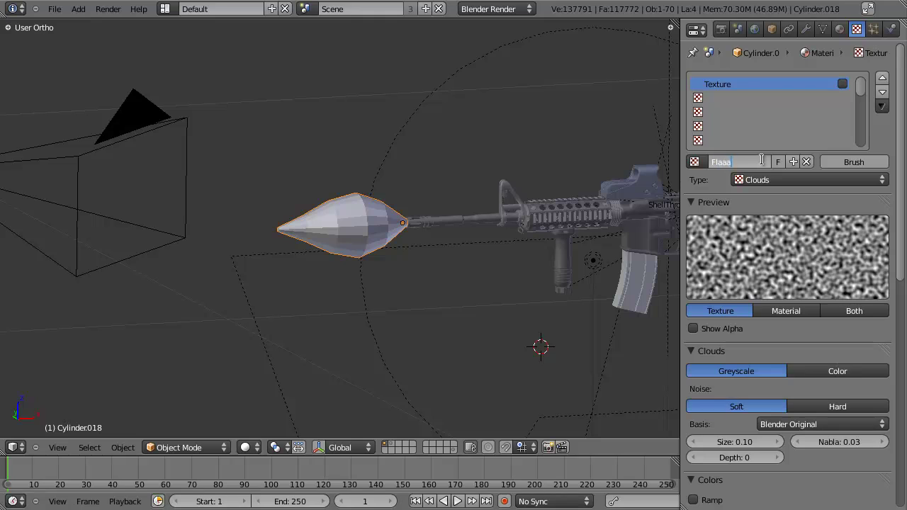
{"action": "key", "text": "Escape"}
Assign the Flaaaash texture to the Displace modifier and set the displacement strength to 1.500
{"action": "left_click", "coordinate": [806, 29]}
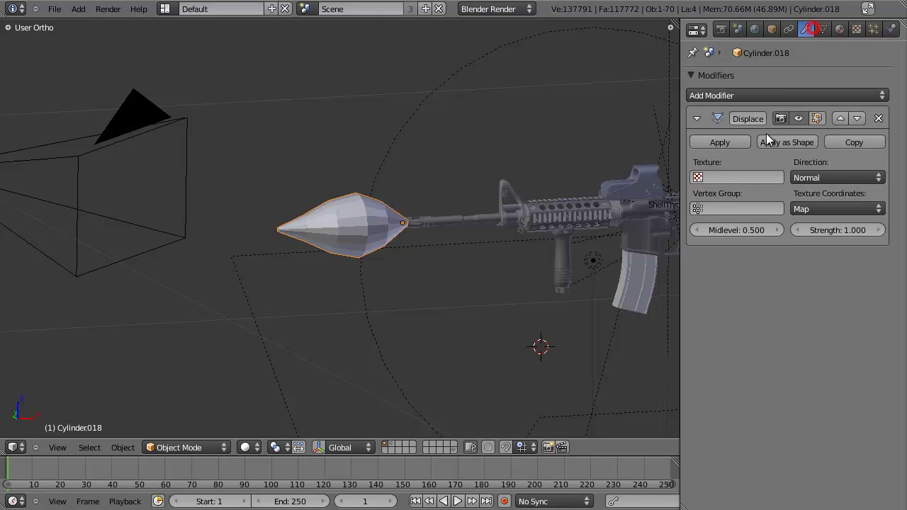
{"action": "left_click", "coordinate": [737, 177]}
{"action": "type", "text": "Fla"}
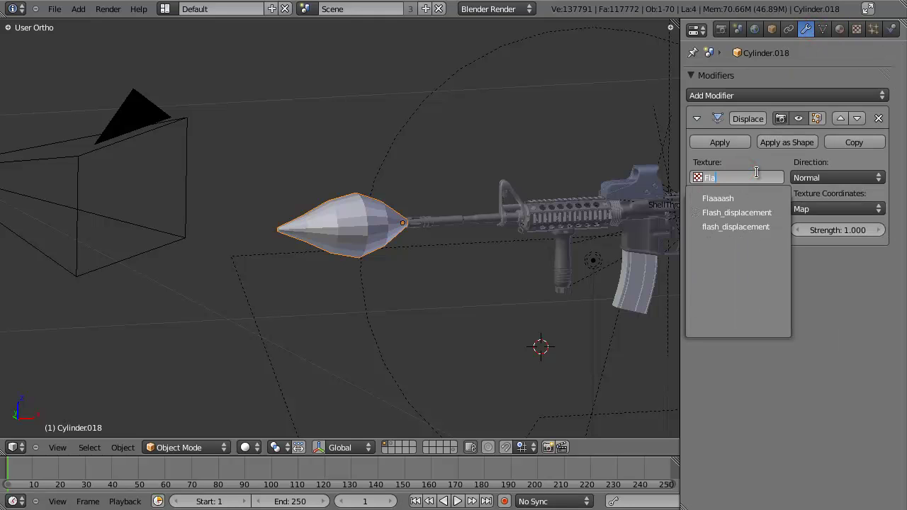
{"action": "left_click", "coordinate": [732, 200]}
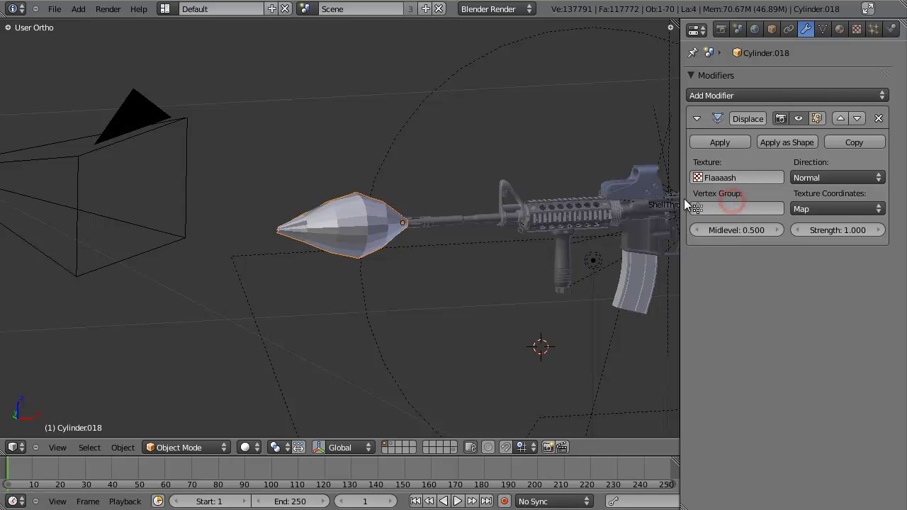
{"action": "scroll", "coordinate": [420, 246], "scroll_direction": "up", "scroll_amount": 3}
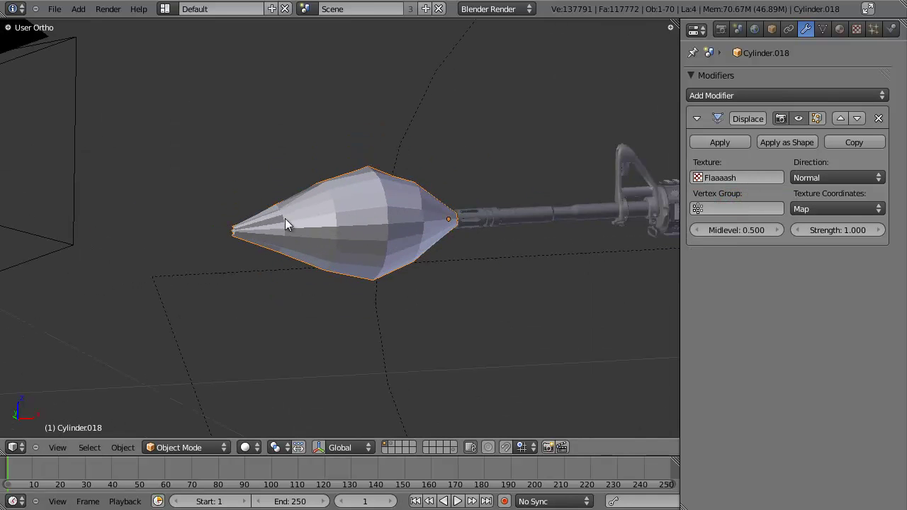
{"action": "left_click_drag", "start_coordinate": [840, 231], "coordinate": [312, 235]}
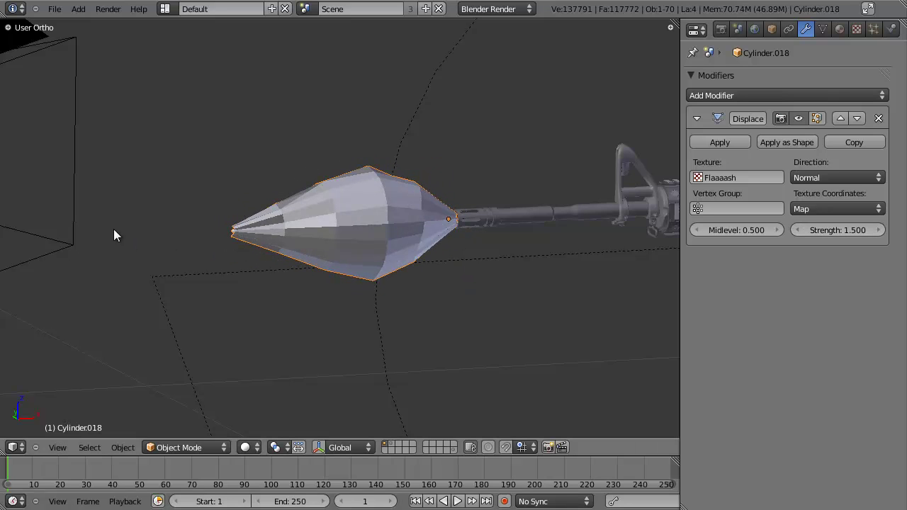
Add a Subdivision Surface modifier to the flame mesh and move it above the Displace modifier
{"action": "left_click", "coordinate": [747, 94]}
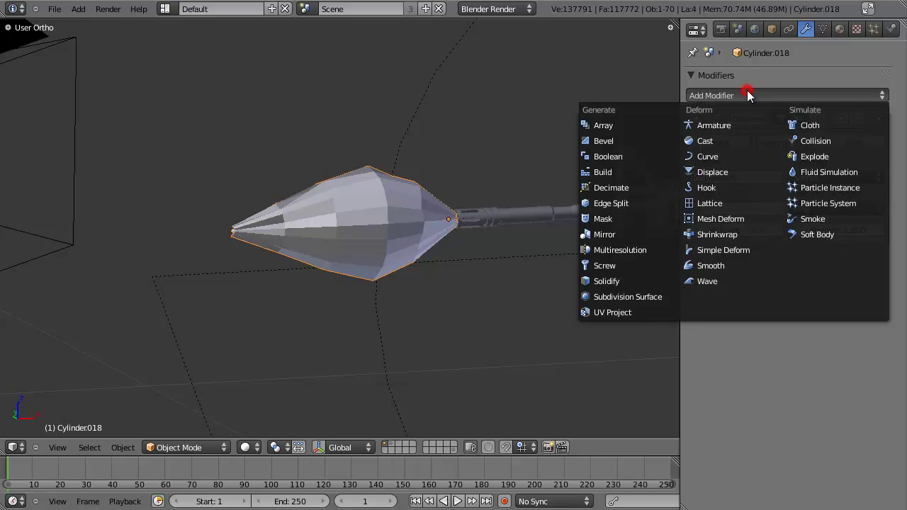
{"action": "left_click", "coordinate": [633, 296]}
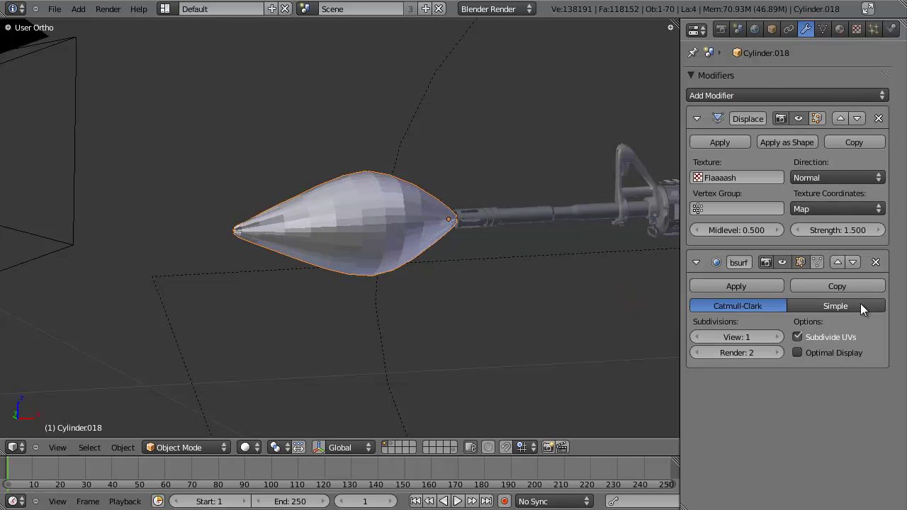
{"action": "left_click", "coordinate": [838, 261]}
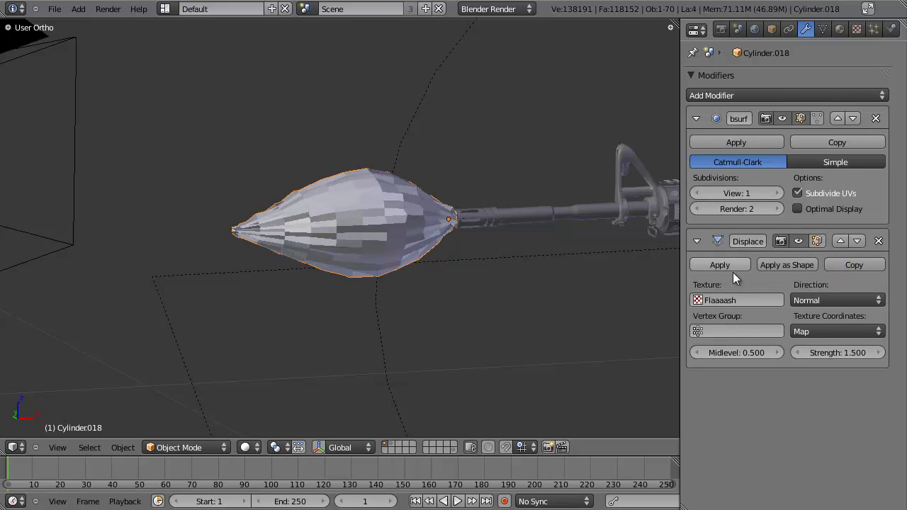
Set the Subdivision Surface view level to 2 and raise the Displace strength to 7.400
{"action": "left_click", "coordinate": [771, 192]}
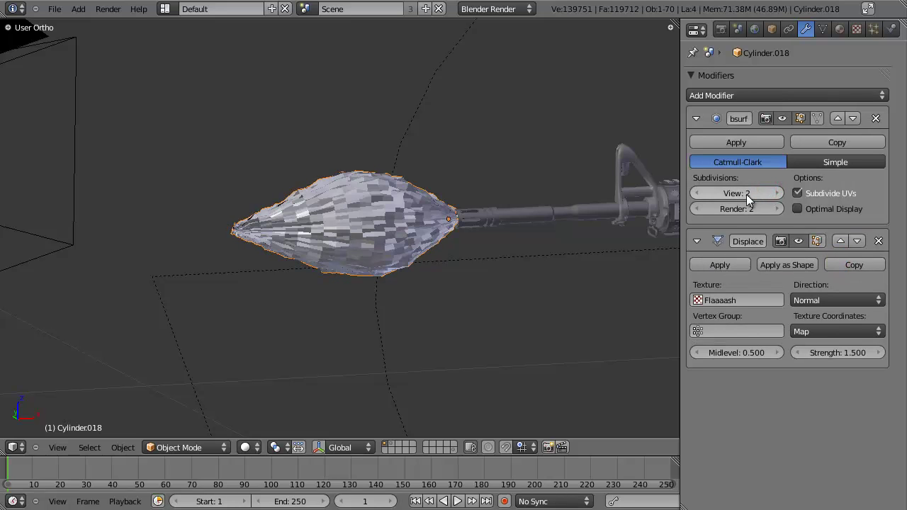
{"action": "left_click_drag", "start_coordinate": [855, 353], "coordinate": [903, 353]}
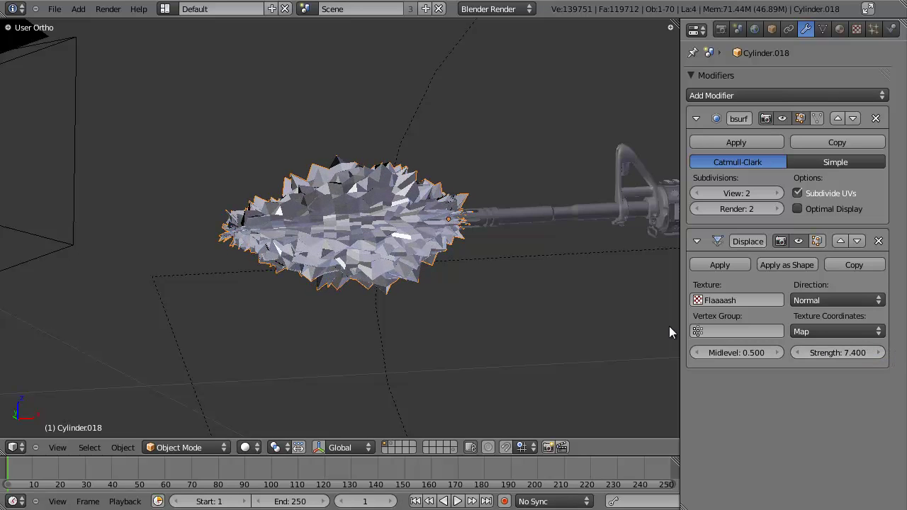
Raise the Displace modifier's strength to 11.300 on the flame mesh
{"action": "middle_click_drag", "start_coordinate": [525, 269], "coordinate": [468, 262]}
{"action": "left_click_drag", "start_coordinate": [854, 351], "coordinate": [894, 358]}
{"action": "middle_click_drag", "start_coordinate": [397, 270], "coordinate": [453, 268]}
{"action": "left_click_drag", "start_coordinate": [844, 352], "coordinate": [861, 353]}
{"action": "middle_click_drag", "start_coordinate": [425, 297], "coordinate": [364, 346]}
{"action": "middle_click_drag", "start_coordinate": [303, 171], "coordinate": [336, 212]}
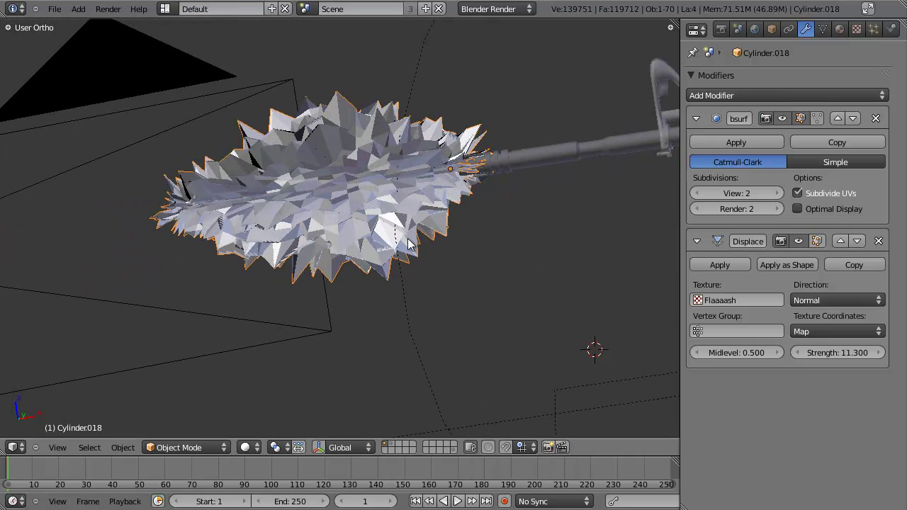
Examine the displaced spikes at the flame's pointed tip and where the mesh meets the rifle's muzzle
{"action": "scroll", "coordinate": [408, 244], "scroll_direction": "up", "scroll_amount": 1}
{"action": "middle_click_drag", "start_coordinate": [322, 119], "coordinate": [390, 276]}
{"action": "middle_click_drag", "start_coordinate": [372, 244], "coordinate": [444, 267]}
{"action": "scroll", "coordinate": [444, 267], "scroll_direction": "up", "scroll_amount": 3}
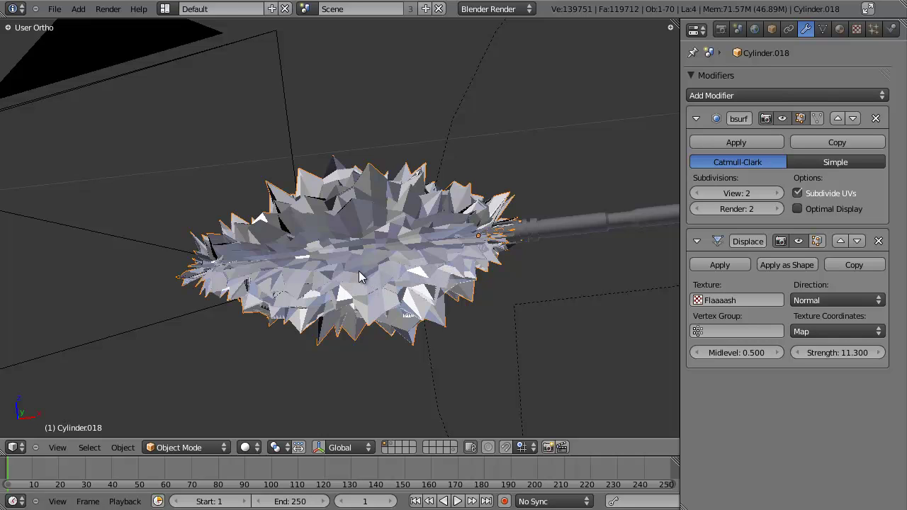
{"action": "middle_click_drag", "start_coordinate": [317, 245], "coordinate": [300, 197]}
{"action": "scroll", "coordinate": [347, 261], "scroll_direction": "up", "scroll_amount": 2}
{"action": "middle_click_drag", "start_coordinate": [377, 268], "coordinate": [195, 237]}
{"action": "scroll", "coordinate": [279, 268], "scroll_direction": "up", "scroll_amount": 2}
{"action": "scroll", "coordinate": [280, 262], "scroll_direction": "up", "scroll_amount": 1}
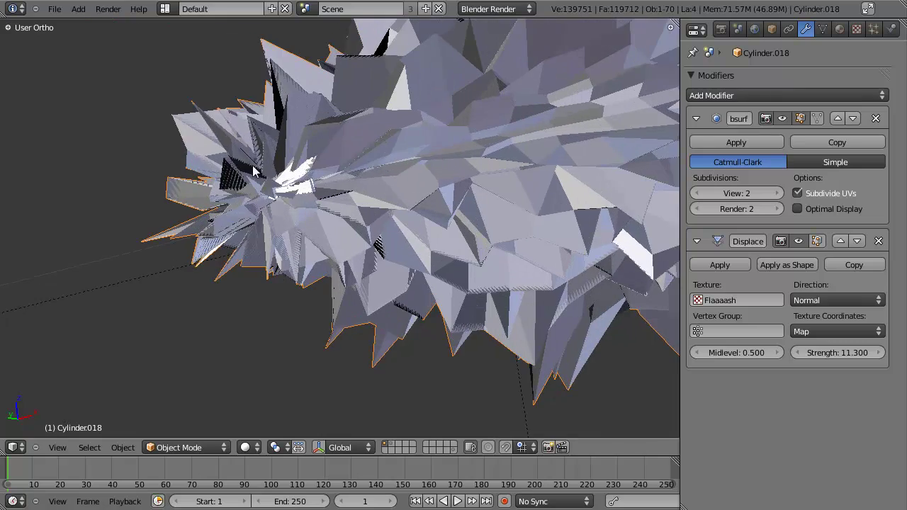
{"action": "scroll", "coordinate": [248, 203], "scroll_direction": "down", "scroll_amount": 6}
{"action": "middle_click_drag", "start_coordinate": [475, 216], "coordinate": [367, 269]}
{"action": "scroll", "coordinate": [305, 263], "scroll_direction": "up", "scroll_amount": 6}
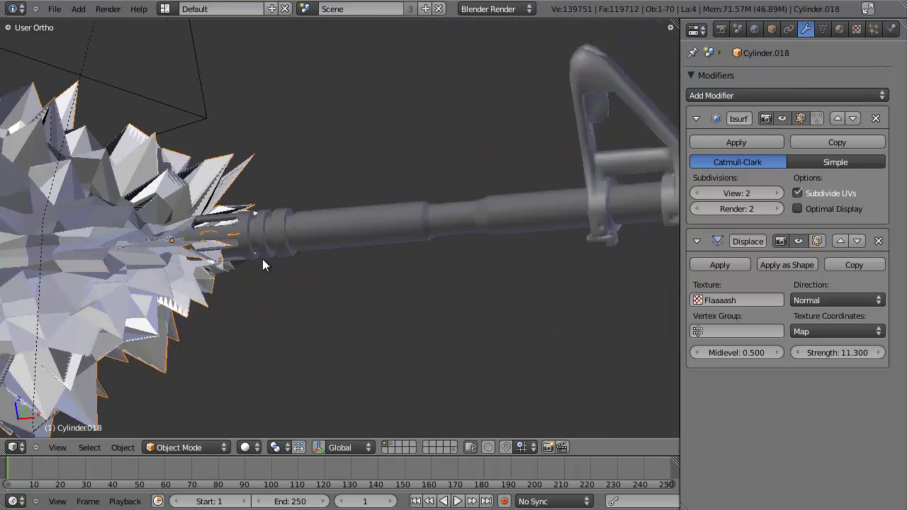
{"action": "scroll", "coordinate": [186, 247], "scroll_direction": "down", "scroll_amount": 5}
{"action": "middle_click_drag", "start_coordinate": [238, 249], "coordinate": [415, 244], "text": "shift"}
{"action": "mouse_move", "coordinate": [282, 273]}
{"action": "middle_mouse_down"}
{"action": "mouse_move", "coordinate": [324, 269]}
{"action": "mouse_move", "coordinate": [330, 279]}
{"action": "mouse_move", "coordinate": [393, 258]}
{"action": "mouse_move", "coordinate": [279, 286]}
{"action": "middle_mouse_up"}
{"action": "scroll", "coordinate": [330, 279], "scroll_direction": "up", "scroll_amount": 3}
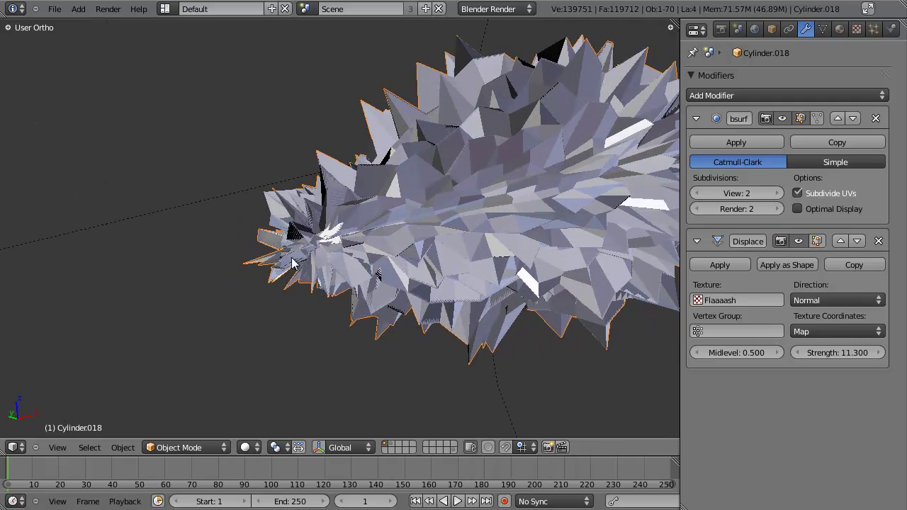
{"action": "mouse_move", "coordinate": [307, 247]}
{"action": "middle_mouse_down"}
{"action": "mouse_move", "coordinate": [341, 250]}
{"action": "mouse_move", "coordinate": [267, 267]}
{"action": "mouse_move", "coordinate": [298, 262]}
{"action": "middle_mouse_up"}
{"action": "scroll", "coordinate": [298, 262], "scroll_direction": "down", "scroll_amount": 3}
{"action": "middle_click_drag", "start_coordinate": [177, 298], "coordinate": [337, 255], "text": "shift"}
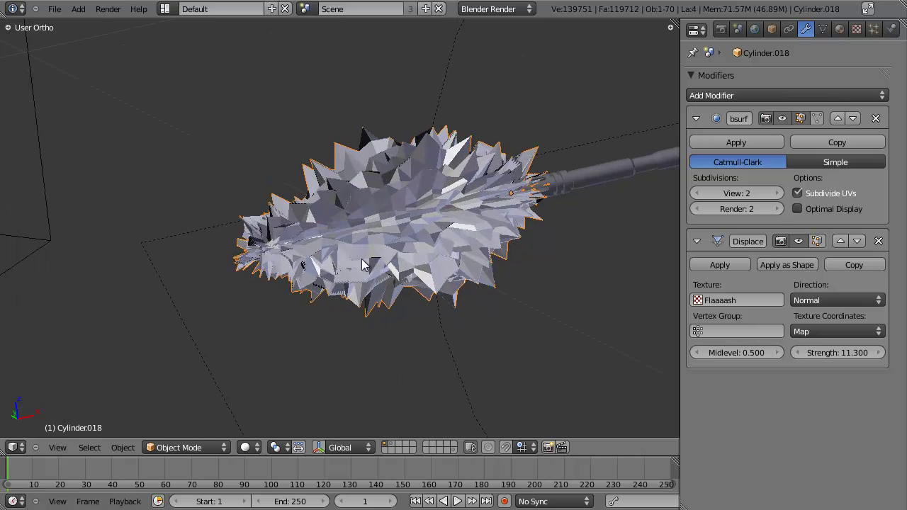
{"action": "middle_click_drag", "start_coordinate": [401, 276], "coordinate": [359, 286]}
{"action": "key", "text": "z"}
{"action": "key", "text": "z"}
{"action": "middle_click_drag", "start_coordinate": [305, 201], "coordinate": [344, 267]}
{"action": "scroll", "coordinate": [377, 265], "scroll_direction": "up", "scroll_amount": 4}
{"action": "scroll", "coordinate": [377, 265], "scroll_direction": "down", "scroll_amount": 2}
{"action": "scroll", "coordinate": [344, 267], "scroll_direction": "up", "scroll_amount": 2}
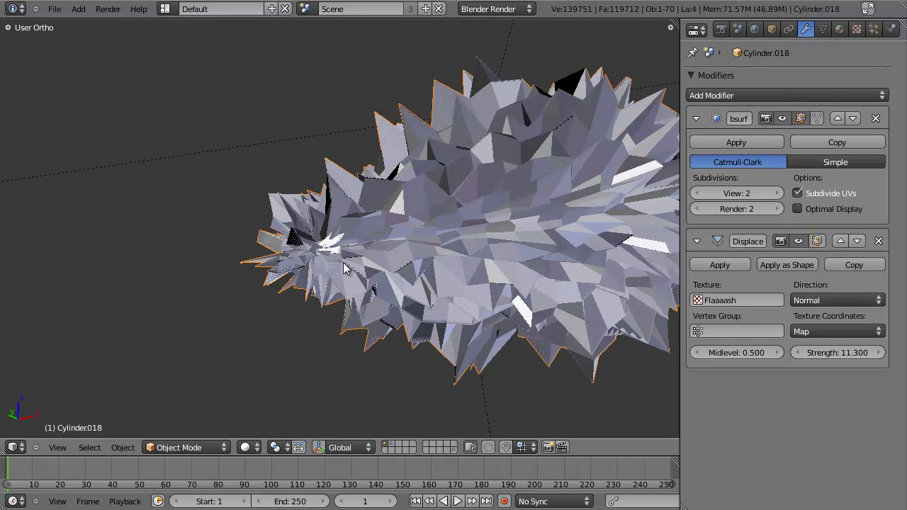
Inspect the flame's undisplaced base mesh in Edit Mode and return to Object Mode
{"action": "key", "text": "Tab"}
{"action": "scroll", "coordinate": [350, 257], "scroll_direction": "down", "scroll_amount": 5}
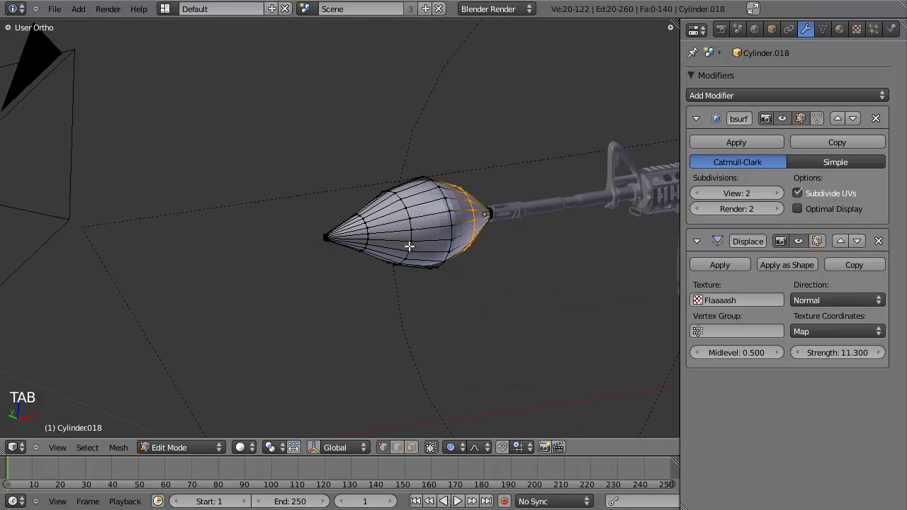
{"action": "middle_click_drag", "start_coordinate": [409, 245], "coordinate": [299, 261]}
{"action": "scroll", "coordinate": [301, 262], "scroll_direction": "up", "scroll_amount": 5}
{"action": "key", "text": "z"}
{"action": "key", "text": "z"}
{"action": "scroll", "coordinate": [360, 233], "scroll_direction": "down", "scroll_amount": 4}
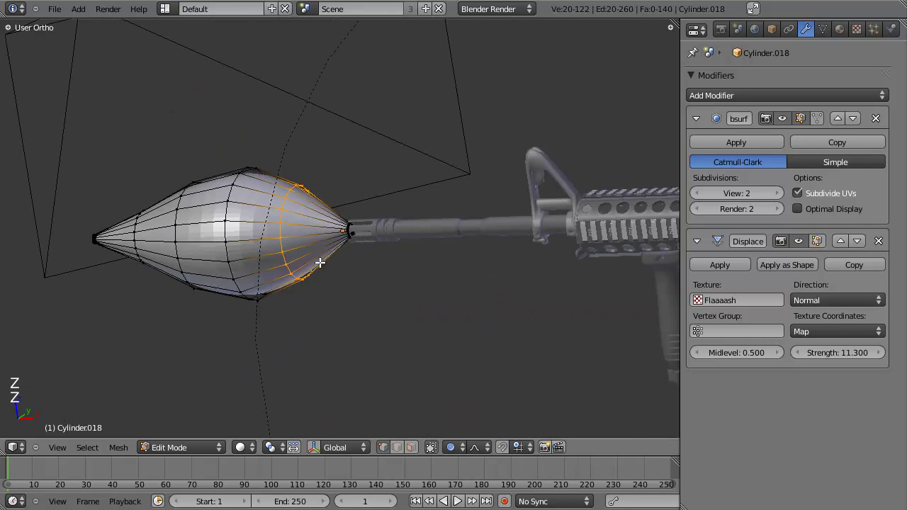
{"action": "middle_click_drag", "start_coordinate": [360, 241], "coordinate": [362, 258]}
{"action": "scroll", "coordinate": [367, 216], "scroll_direction": "up", "scroll_amount": 2}
{"action": "key", "text": "Tab"}
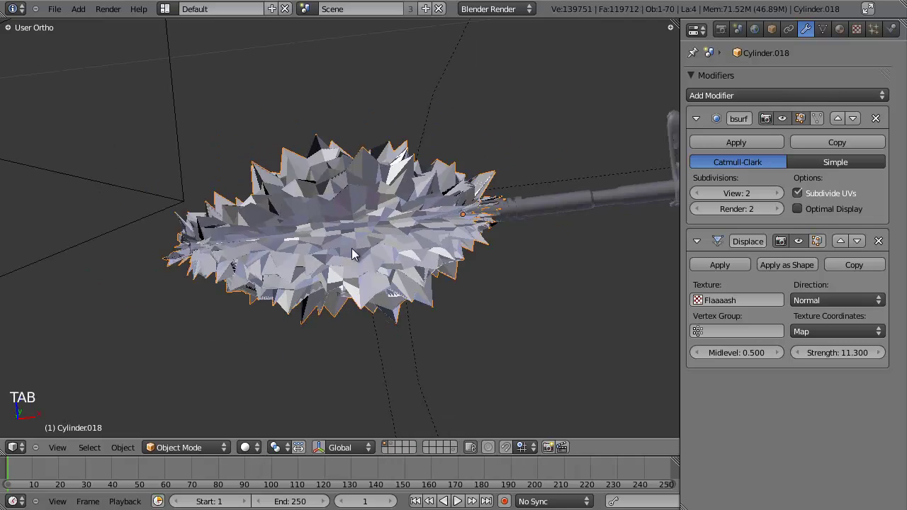
Examine the crowded spikes around the flame's far tip from several angles in Object Mode
{"action": "scroll", "coordinate": [409, 250], "scroll_direction": "up", "scroll_amount": 2}
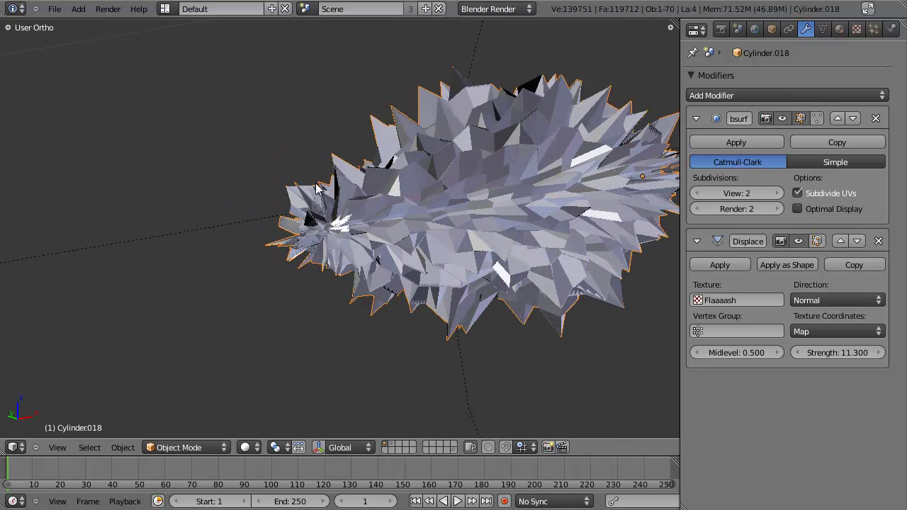
{"action": "mouse_move", "coordinate": [322, 242]}
{"action": "middle_mouse_down"}
{"action": "mouse_move", "coordinate": [303, 233]}
{"action": "mouse_move", "coordinate": [309, 241]}
{"action": "middle_mouse_up"}
{"action": "scroll", "coordinate": [309, 242], "scroll_direction": "up", "scroll_amount": 1}
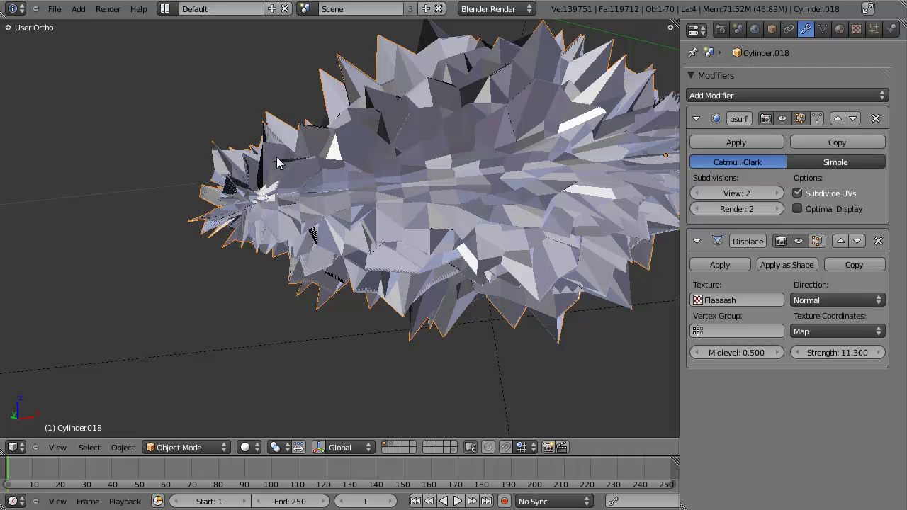
{"action": "middle_click_drag", "start_coordinate": [242, 195], "coordinate": [221, 191]}
{"action": "scroll", "coordinate": [401, 139], "scroll_direction": "down", "scroll_amount": 2}
{"action": "scroll", "coordinate": [370, 92], "scroll_direction": "down", "scroll_amount": 2}
{"action": "scroll", "coordinate": [345, 232], "scroll_direction": "up", "scroll_amount": 3}
{"action": "middle_click_drag", "start_coordinate": [275, 220], "coordinate": [289, 225]}
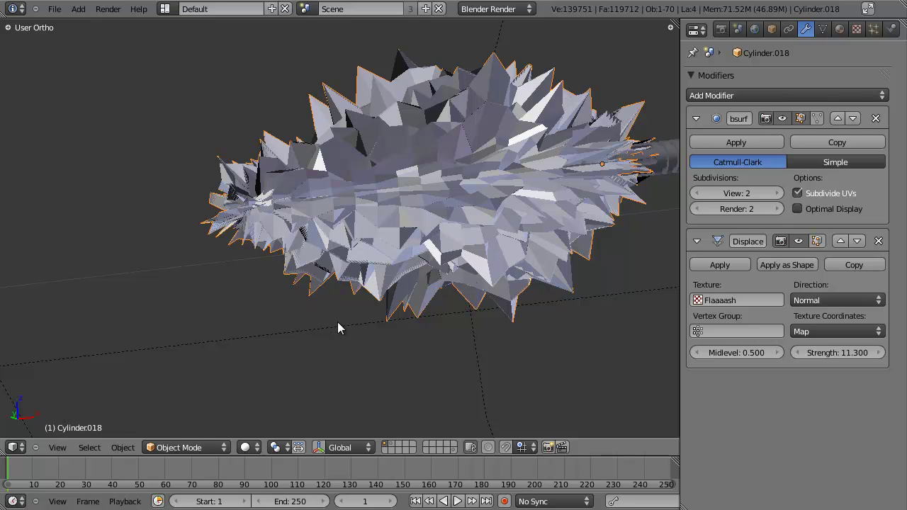
{"action": "scroll", "coordinate": [394, 288], "scroll_direction": "down", "scroll_amount": 4}
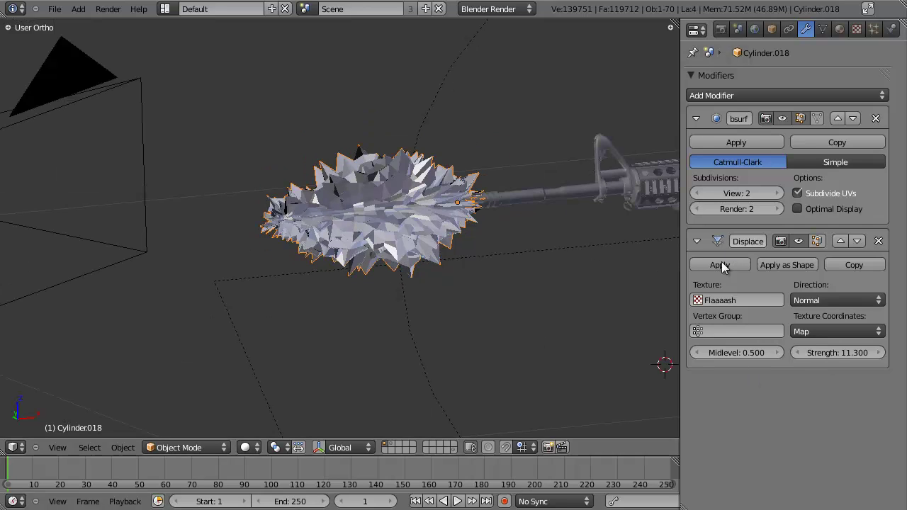
Switch the flame mesh to Weight Paint mode and set the Draw brush weight to 1.000
{"action": "left_click", "coordinate": [721, 329]}
{"action": "left_click", "coordinate": [739, 330]}
{"action": "left_click", "coordinate": [756, 316]}
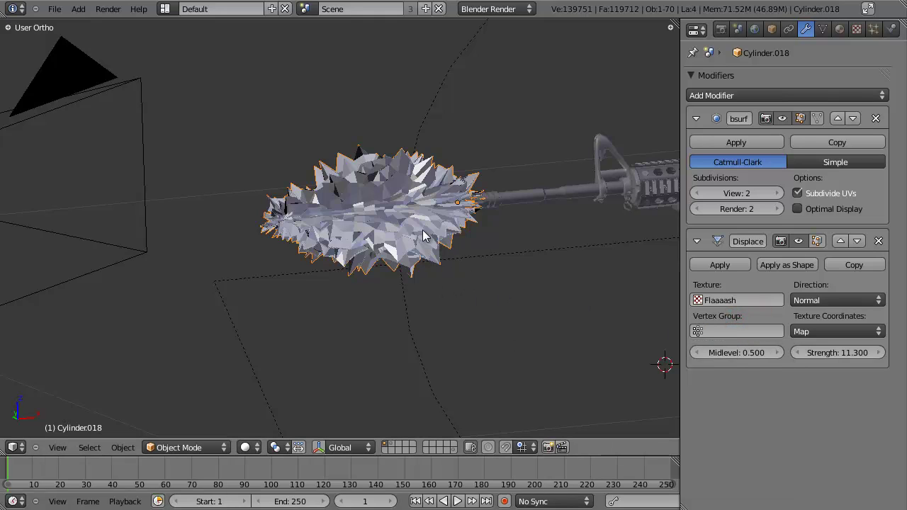
{"action": "key", "text": "ctrl+Tab"}
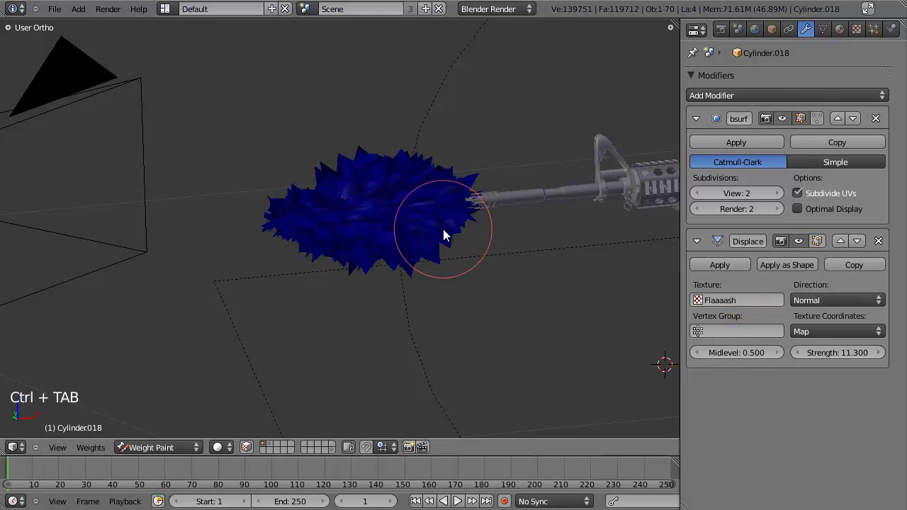
{"action": "mouse_move", "coordinate": [441, 249]}
{"action": "middle_mouse_down"}
{"action": "mouse_move", "coordinate": [387, 283]}
{"action": "mouse_move", "coordinate": [398, 308]}
{"action": "middle_mouse_up"}
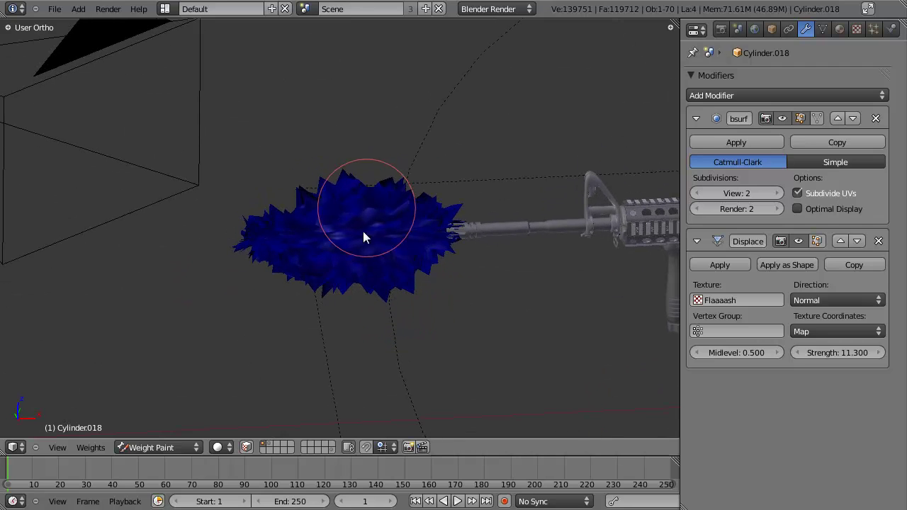
{"action": "key", "text": "t"}
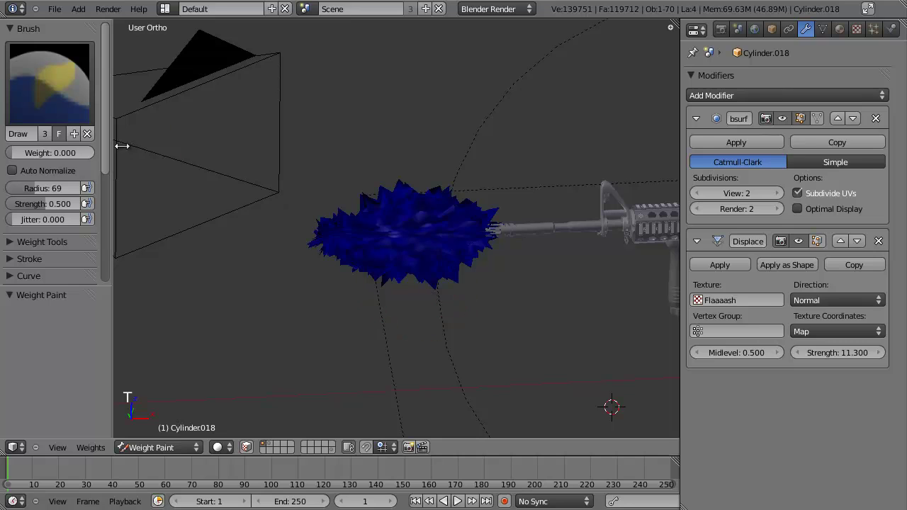
{"action": "left_click_drag", "start_coordinate": [136, 158], "coordinate": [217, 161]}
{"action": "left_click_drag", "start_coordinate": [105, 166], "coordinate": [107, 249]}
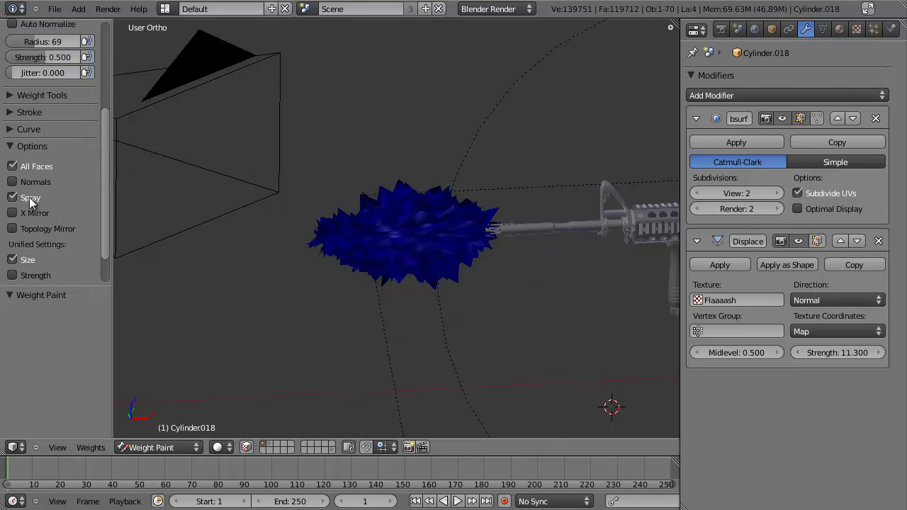
{"action": "left_click_drag", "start_coordinate": [103, 173], "coordinate": [126, 126]}
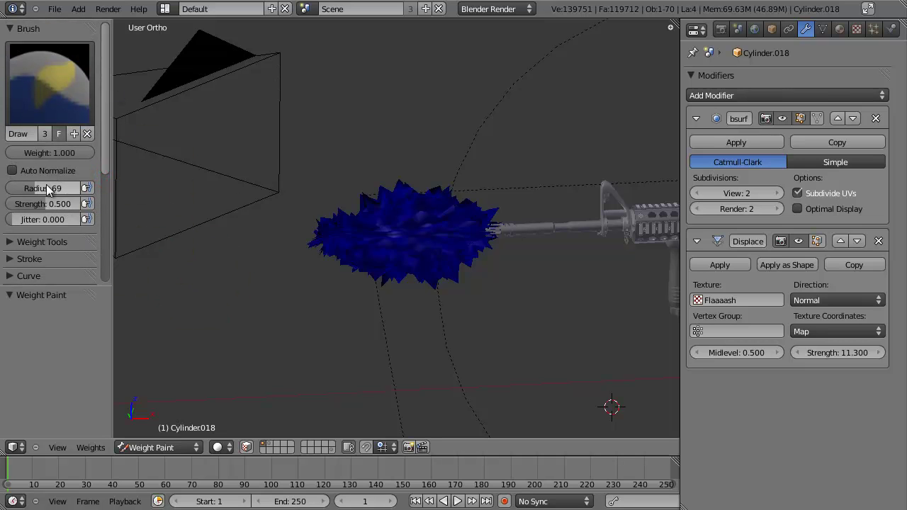
Paint weight 1.000 all around the middle of the flame mesh, leaving both pointed ends unpainted
{"action": "scroll", "coordinate": [427, 261], "scroll_direction": "up", "scroll_amount": 3}
{"action": "middle_click_drag", "start_coordinate": [427, 261], "coordinate": [425, 284]}
{"action": "mouse_move", "coordinate": [425, 285]}
{"action": "left_mouse_down"}
{"action": "mouse_move", "coordinate": [403, 160]}
{"action": "mouse_move", "coordinate": [379, 164]}
{"action": "mouse_move", "coordinate": [375, 202]}
{"action": "mouse_move", "coordinate": [389, 290]}
{"action": "mouse_move", "coordinate": [442, 198]}
{"action": "left_mouse_up"}
{"action": "mouse_move", "coordinate": [442, 198]}
{"action": "middle_mouse_down"}
{"action": "mouse_move", "coordinate": [270, 382]}
{"action": "mouse_move", "coordinate": [273, 354]}
{"action": "mouse_move", "coordinate": [380, 269]}
{"action": "mouse_move", "coordinate": [304, 106]}
{"action": "middle_mouse_up"}
{"action": "mouse_move", "coordinate": [304, 106]}
{"action": "left_mouse_down"}
{"action": "mouse_move", "coordinate": [333, 172]}
{"action": "mouse_move", "coordinate": [352, 162]}
{"action": "left_mouse_up"}
{"action": "mouse_move", "coordinate": [353, 162]}
{"action": "middle_mouse_down"}
{"action": "mouse_move", "coordinate": [498, 310]}
{"action": "mouse_move", "coordinate": [557, 345]}
{"action": "mouse_move", "coordinate": [482, 322]}
{"action": "mouse_move", "coordinate": [440, 269]}
{"action": "middle_mouse_up"}
{"action": "left_click_drag", "start_coordinate": [383, 211], "coordinate": [398, 240]}
{"action": "middle_click_drag", "start_coordinate": [398, 240], "coordinate": [459, 259]}
Return to Object Mode and assign the vertex group Group to the Displace modifier
{"action": "key", "text": "ctrl+Tab"}
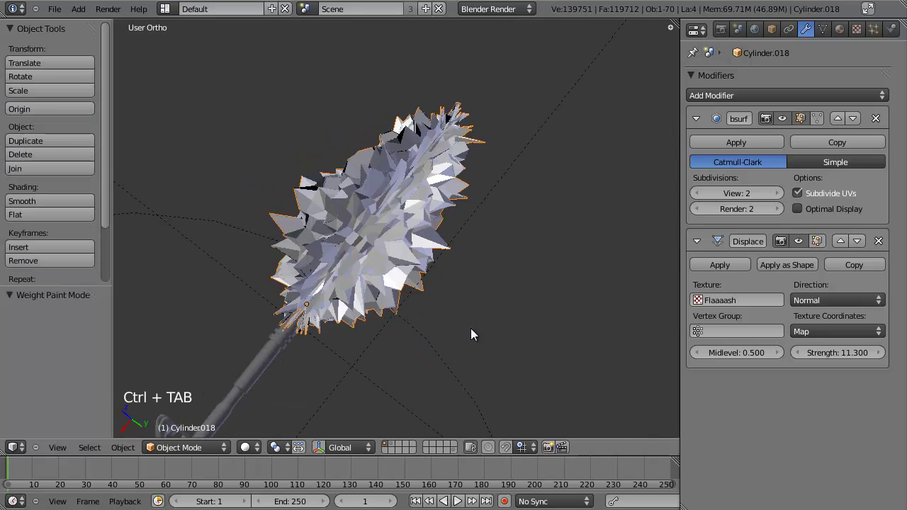
{"action": "middle_click_drag", "start_coordinate": [472, 335], "coordinate": [586, 321]}
{"action": "left_click", "coordinate": [724, 333]}
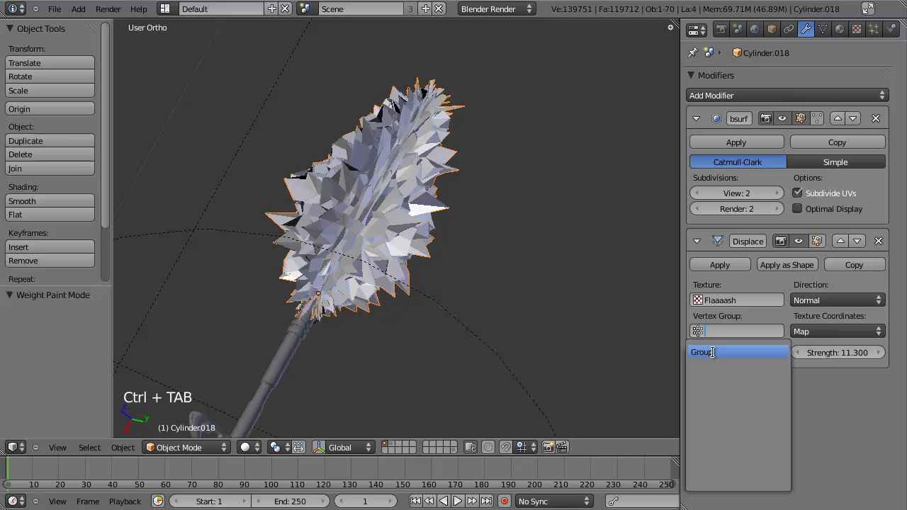
{"action": "left_click", "coordinate": [712, 351]}
Examine how the painted vertex group limits the displacement between the flame's middle and its two ends
{"action": "middle_click_drag", "start_coordinate": [634, 369], "coordinate": [195, 291]}
{"action": "middle_click_drag", "start_coordinate": [504, 143], "coordinate": [497, 207]}
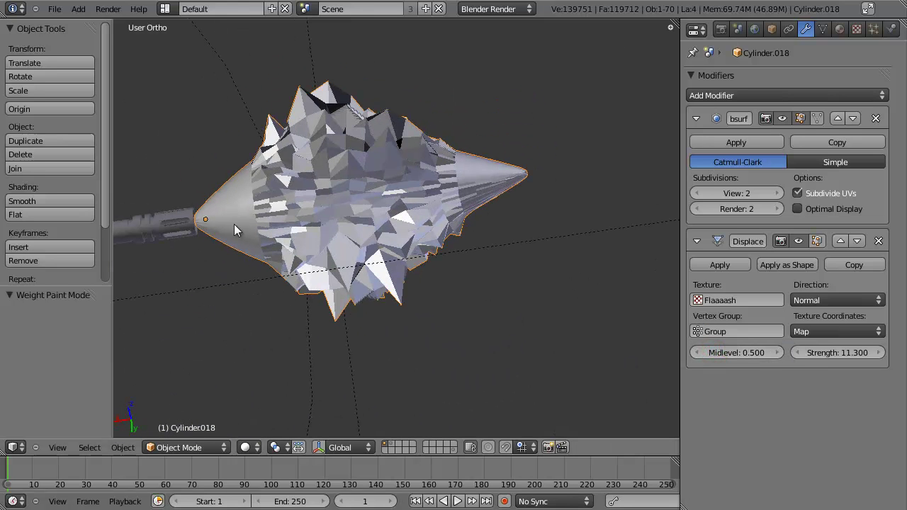
{"action": "key", "text": "t"}
{"action": "middle_click_drag", "start_coordinate": [338, 221], "coordinate": [331, 202]}
{"action": "scroll", "coordinate": [284, 165], "scroll_direction": "down", "scroll_amount": 1}
{"action": "middle_click_drag", "start_coordinate": [380, 218], "coordinate": [495, 284], "text": "shift"}
{"action": "scroll", "coordinate": [413, 291], "scroll_direction": "up", "scroll_amount": 1}
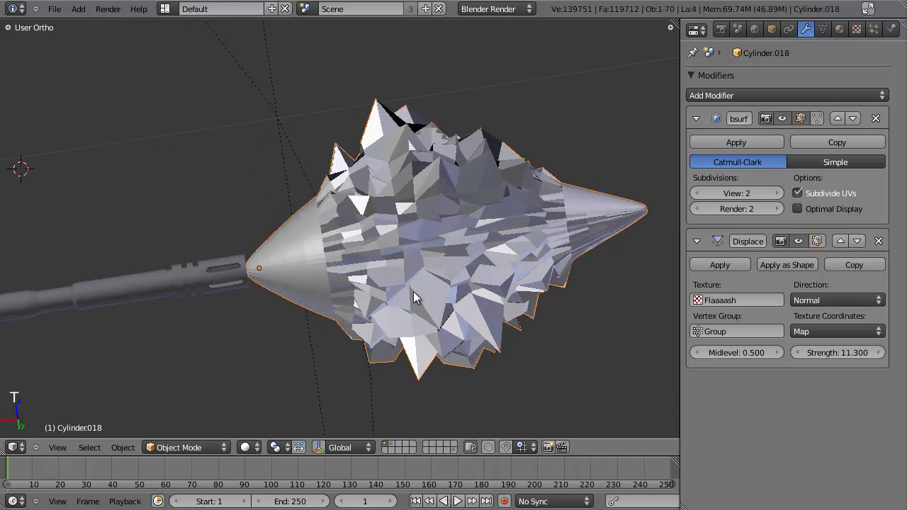
{"action": "scroll", "coordinate": [413, 291], "scroll_direction": "up", "scroll_amount": 1}
{"action": "middle_click_drag", "start_coordinate": [413, 291], "coordinate": [411, 274]}
{"action": "scroll", "coordinate": [411, 274], "scroll_direction": "up", "scroll_amount": 1}
{"action": "scroll", "coordinate": [343, 230], "scroll_direction": "down", "scroll_amount": 1}
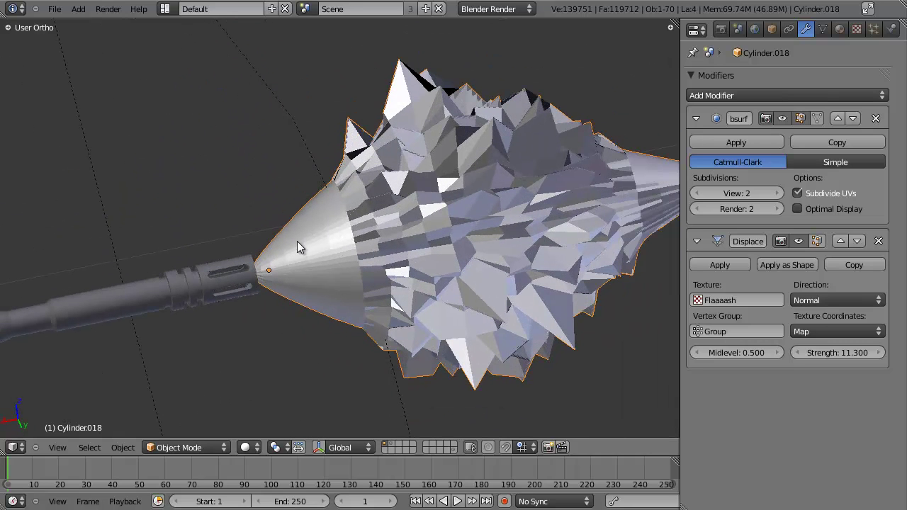
Re-enter Weight Paint mode, set the brush weight to 0.500 and paint around the smooth cone beside the muzzle
{"action": "key", "text": "Tab"}
{"action": "key", "text": "Tab"}
{"action": "key", "text": "ctrl+Tab"}
{"action": "key", "text": "t"}
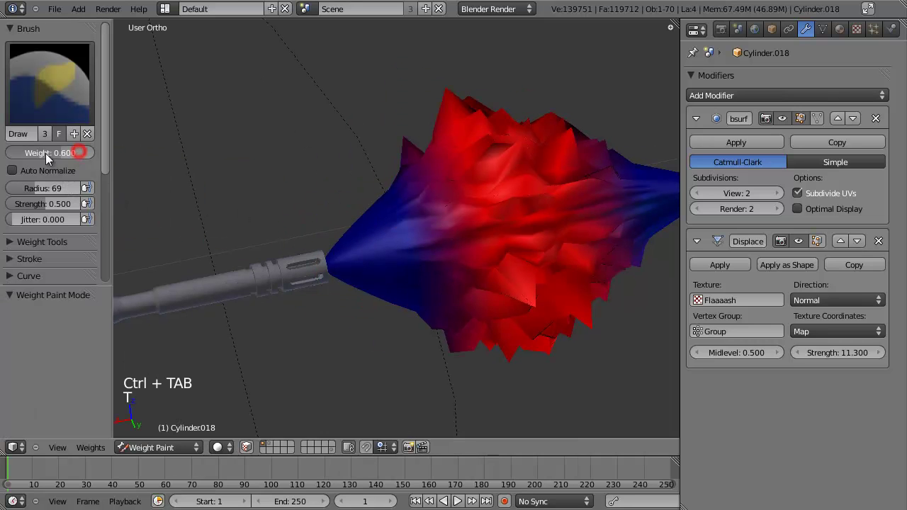
{"action": "left_click_drag", "start_coordinate": [46, 153], "coordinate": [38, 154], "text": "ctrl"}
{"action": "mouse_move", "coordinate": [405, 250]}
{"action": "left_mouse_down"}
{"action": "mouse_move", "coordinate": [409, 189]}
{"action": "mouse_move", "coordinate": [451, 320]}
{"action": "left_mouse_up"}
{"action": "middle_click_drag", "start_coordinate": [453, 322], "coordinate": [409, 174]}
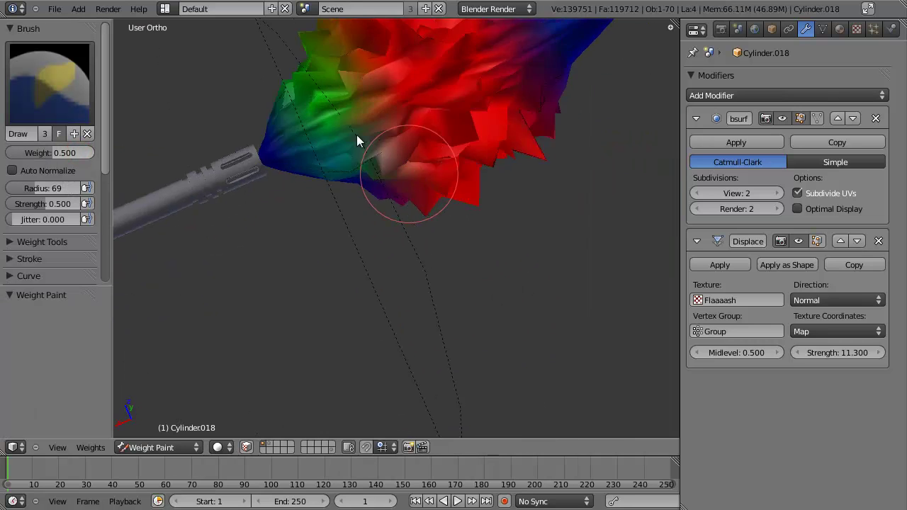
{"action": "middle_click_drag", "start_coordinate": [356, 135], "coordinate": [347, 146]}
{"action": "middle_click_drag", "start_coordinate": [352, 156], "coordinate": [397, 200]}
{"action": "mouse_move", "coordinate": [332, 210]}
{"action": "left_mouse_down"}
{"action": "mouse_move", "coordinate": [419, 227]}
{"action": "mouse_move", "coordinate": [314, 212]}
{"action": "left_mouse_up"}
{"action": "scroll", "coordinate": [445, 177], "scroll_direction": "down", "scroll_amount": 1}
{"action": "mouse_move", "coordinate": [445, 177]}
{"action": "middle_mouse_down"}
{"action": "mouse_move", "coordinate": [433, 210]}
{"action": "mouse_move", "coordinate": [436, 287]}
{"action": "middle_mouse_up"}
{"action": "left_click_drag", "start_coordinate": [436, 287], "coordinate": [473, 247]}
{"action": "mouse_move", "coordinate": [489, 250]}
{"action": "middle_mouse_down"}
{"action": "mouse_move", "coordinate": [391, 283]}
{"action": "mouse_move", "coordinate": [368, 344]}
{"action": "middle_mouse_up"}
{"action": "left_click_drag", "start_coordinate": [368, 345], "coordinate": [378, 270]}
{"action": "mouse_move", "coordinate": [378, 270]}
{"action": "middle_mouse_down"}
{"action": "mouse_move", "coordinate": [378, 318]}
{"action": "mouse_move", "coordinate": [347, 245]}
{"action": "middle_mouse_up"}
{"action": "middle_click_drag", "start_coordinate": [358, 284], "coordinate": [439, 216]}
Raise the brush weight and paint further strokes around the flame mesh
{"action": "left_click_drag", "start_coordinate": [68, 154], "coordinate": [119, 153]}
{"action": "mouse_move", "coordinate": [453, 279]}
{"action": "left_mouse_down"}
{"action": "mouse_move", "coordinate": [404, 243]}
{"action": "mouse_move", "coordinate": [445, 261]}
{"action": "left_mouse_up"}
{"action": "mouse_move", "coordinate": [445, 261]}
{"action": "middle_mouse_down"}
{"action": "mouse_move", "coordinate": [485, 306]}
{"action": "mouse_move", "coordinate": [457, 227]}
{"action": "middle_mouse_up"}
{"action": "left_click_drag", "start_coordinate": [448, 201], "coordinate": [386, 198]}
{"action": "middle_click_drag", "start_coordinate": [386, 198], "coordinate": [419, 237]}
{"action": "mouse_move", "coordinate": [269, 193]}
{"action": "middle_mouse_down"}
{"action": "mouse_move", "coordinate": [430, 214]}
{"action": "mouse_move", "coordinate": [402, 205]}
{"action": "middle_mouse_up"}
{"action": "left_click_drag", "start_coordinate": [401, 205], "coordinate": [501, 221]}
{"action": "middle_click_drag", "start_coordinate": [501, 221], "coordinate": [380, 178]}
{"action": "mouse_move", "coordinate": [381, 179]}
{"action": "left_mouse_down"}
{"action": "mouse_move", "coordinate": [369, 220]}
{"action": "mouse_move", "coordinate": [427, 213]}
{"action": "left_mouse_up"}
Return the flame mesh to Object Mode and save the file with the scene in camera view
{"action": "mouse_move", "coordinate": [438, 212]}
{"action": "middle_mouse_down"}
{"action": "mouse_move", "coordinate": [492, 180]}
{"action": "mouse_move", "coordinate": [192, 389]}
{"action": "middle_mouse_up"}
{"action": "left_click", "coordinate": [152, 447]}
{"action": "left_click", "coordinate": [152, 432]}
{"action": "middle_click_drag", "start_coordinate": [304, 237], "coordinate": [309, 204]}
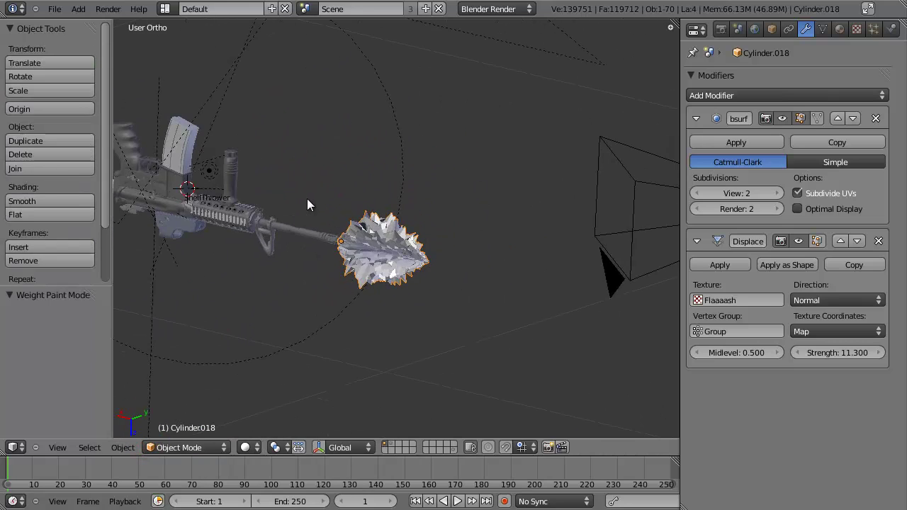
{"action": "key", "text": "KP_0"}
{"action": "key", "text": "ctrl+s"}
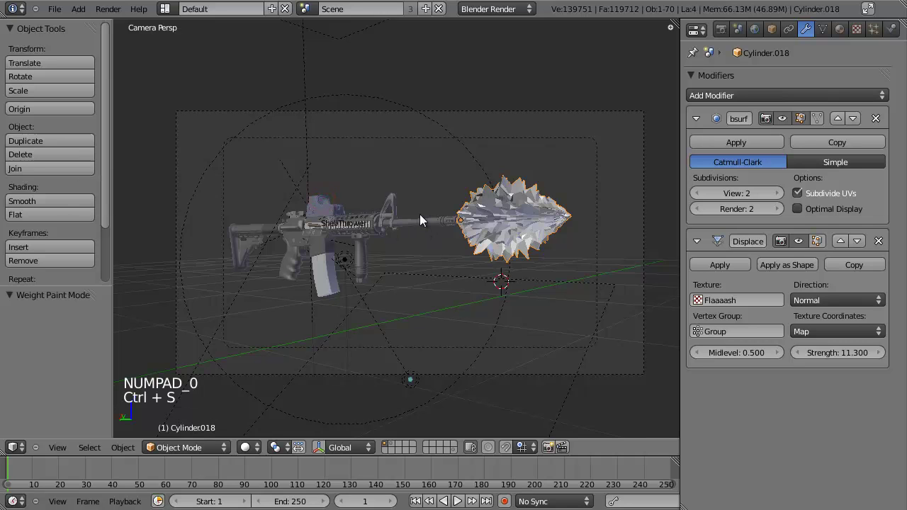
{"action": "key", "text": "t"}
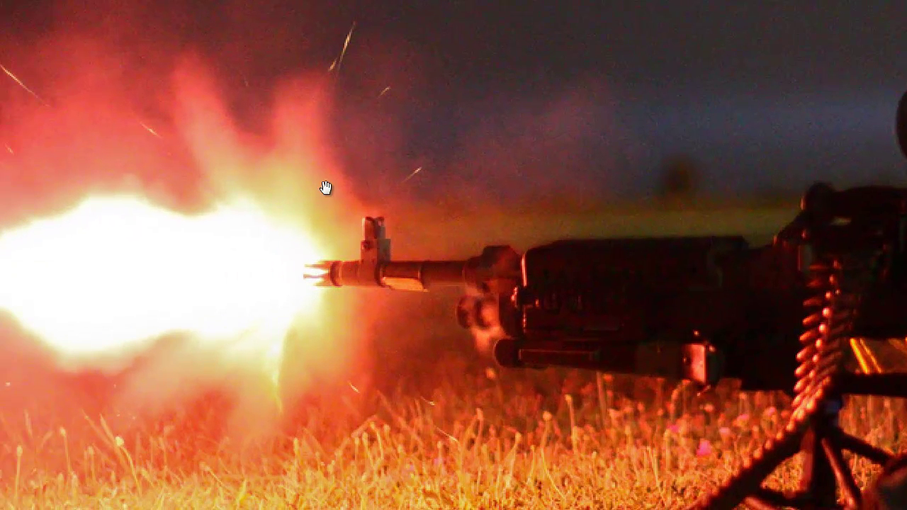
Compare the flame mesh with the muzzle flash reference photo and inspect where it meets the selected rifle barrel
{"action": "key", "text": "alt+Tab"}
{"action": "scroll", "coordinate": [431, 256], "scroll_direction": "up", "scroll_amount": 2}
{"action": "right_click", "coordinate": [430, 210]}
{"action": "middle_click_drag", "start_coordinate": [429, 210], "coordinate": [416, 239]}
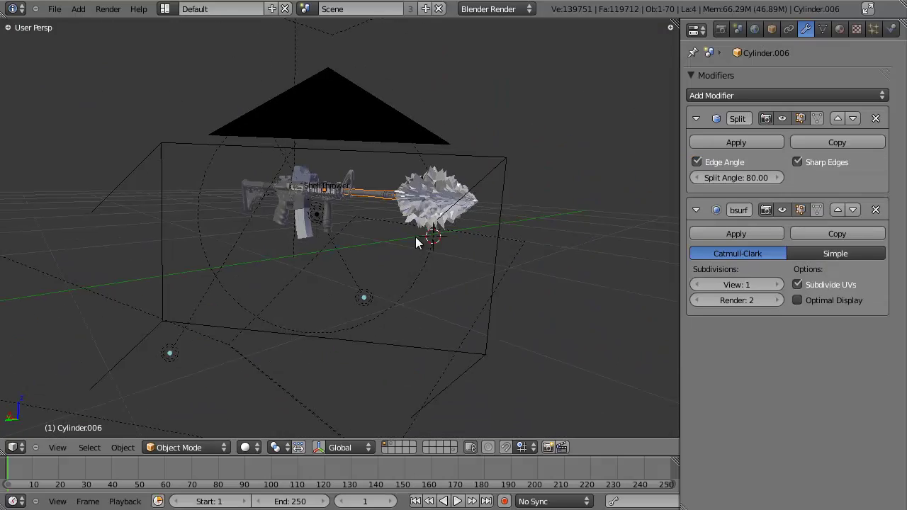
{"action": "key", "text": "KP_Decimal"}
{"action": "middle_click_drag", "start_coordinate": [481, 273], "coordinate": [509, 223]}
{"action": "scroll", "coordinate": [446, 256], "scroll_direction": "up", "scroll_amount": 2}
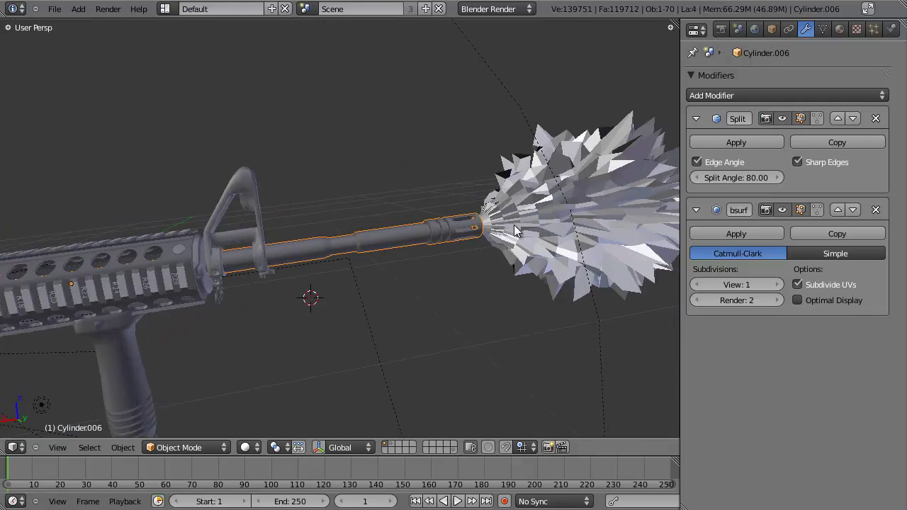
{"action": "mouse_move", "coordinate": [453, 222]}
{"action": "middle_mouse_down"}
{"action": "mouse_move", "coordinate": [472, 233]}
{"action": "mouse_move", "coordinate": [453, 233]}
{"action": "mouse_move", "coordinate": [571, 219]}
{"action": "mouse_move", "coordinate": [453, 235]}
{"action": "middle_mouse_up"}
{"action": "mouse_move", "coordinate": [388, 210]}
{"action": "middle_mouse_down"}
{"action": "mouse_move", "coordinate": [319, 341]}
{"action": "mouse_move", "coordinate": [356, 330]}
{"action": "mouse_move", "coordinate": [319, 325]}
{"action": "middle_mouse_up"}
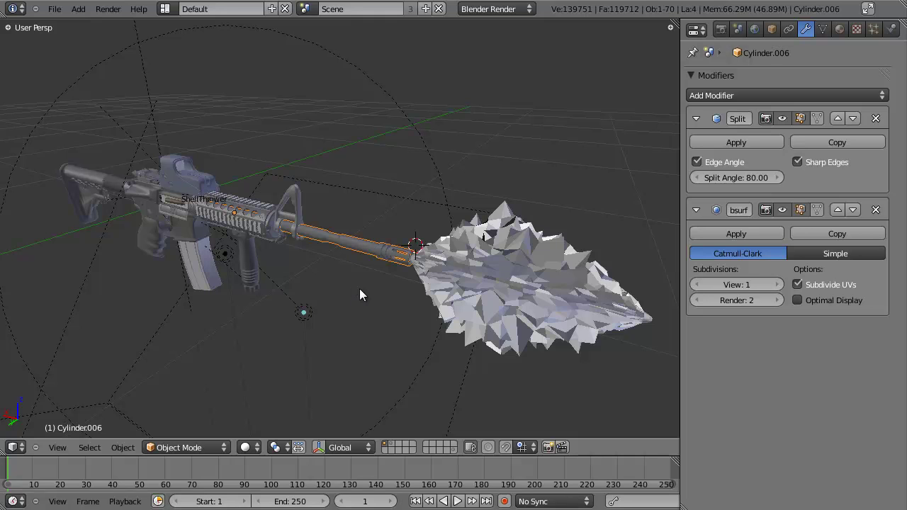
Deselect the rifle barrel and select the flame mesh at the muzzle
{"action": "key", "text": "a"}
{"action": "middle_click_drag", "start_coordinate": [414, 284], "coordinate": [507, 227]}
{"action": "scroll", "coordinate": [569, 198], "scroll_direction": "up", "scroll_amount": 2}
{"action": "middle_click_drag", "start_coordinate": [399, 234], "coordinate": [360, 210]}
{"action": "scroll", "coordinate": [387, 208], "scroll_direction": "down", "scroll_amount": 2}
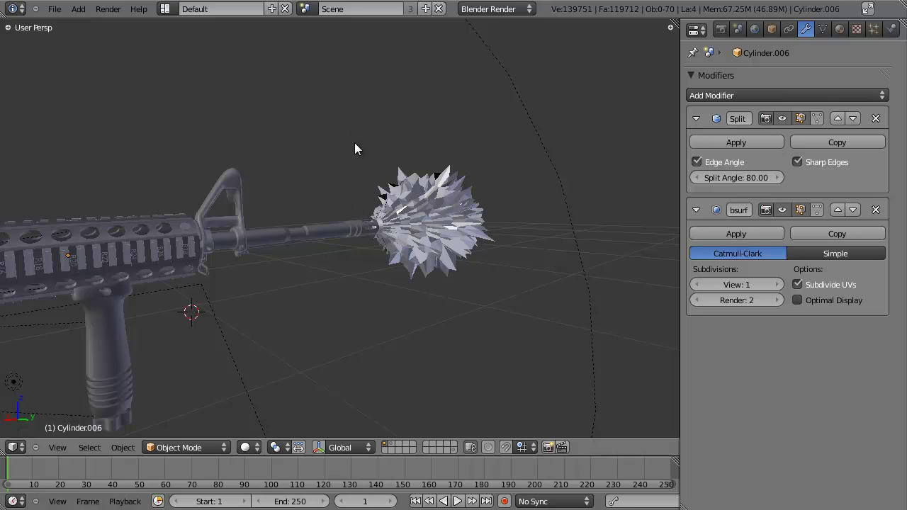
{"action": "middle_click_drag", "start_coordinate": [320, 257], "coordinate": [465, 248]}
{"action": "right_click", "coordinate": [461, 232]}
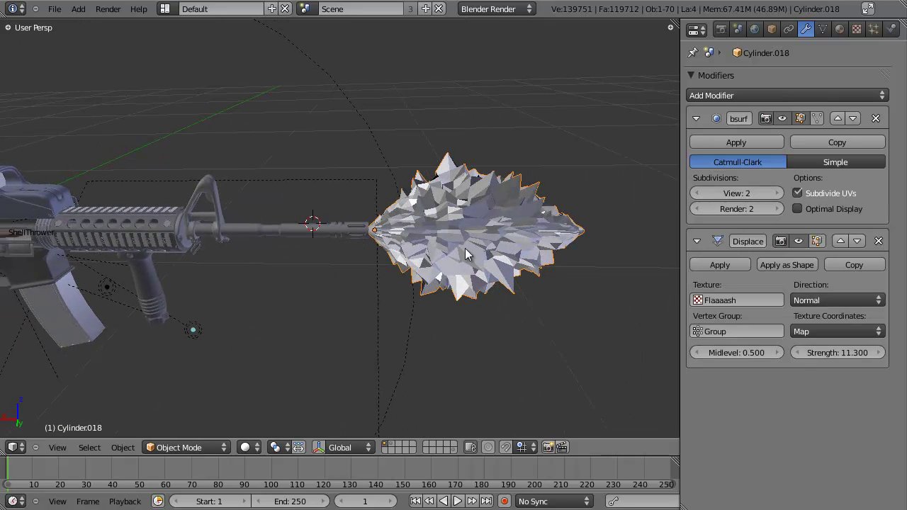
Duplicate the flame mesh in place and rotate the copy upright in the front orthographic view
{"action": "key", "text": "shift+d"}
{"action": "right_click", "coordinate": [502, 149]}
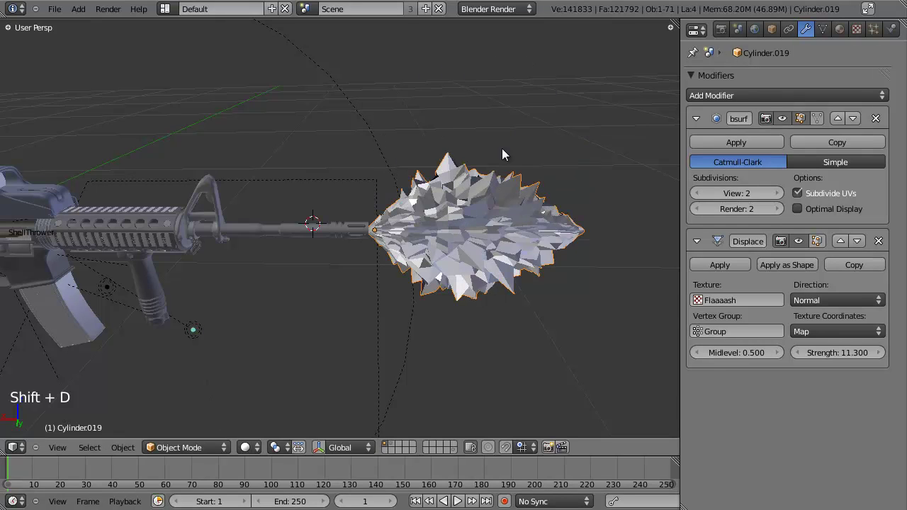
{"action": "key", "text": "KP_3"}
{"action": "key", "text": "KP_1"}
{"action": "key", "text": "KP_5"}
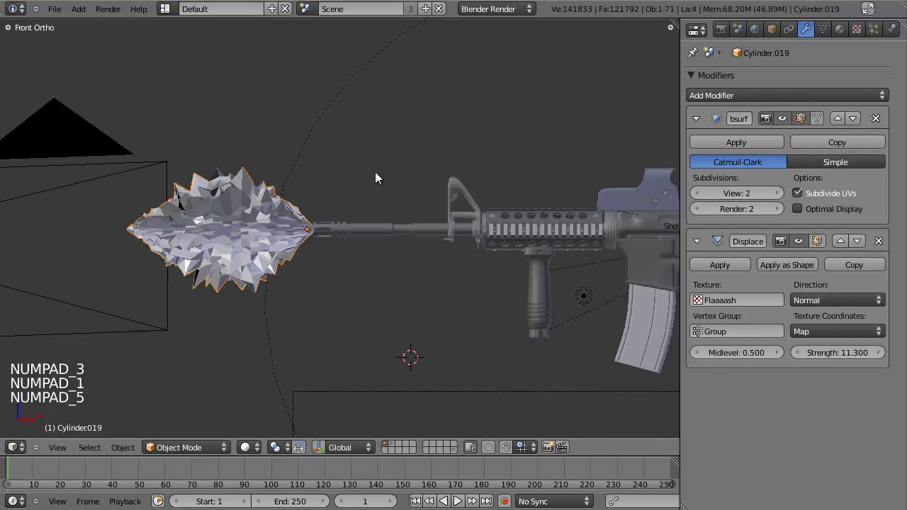
{"action": "key", "text": "r"}
{"action": "left_click", "coordinate": [315, 321]}
Move the upright flame copy above the slotted muzzle end of the barrel
{"action": "key", "text": "g"}
{"action": "left_click", "coordinate": [338, 312]}
{"action": "scroll", "coordinate": [341, 312], "scroll_direction": "up", "scroll_amount": 4}
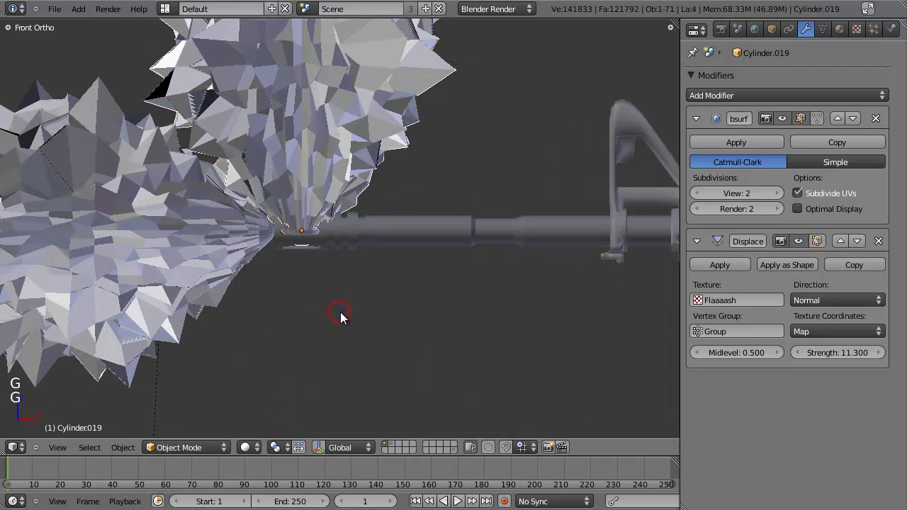
{"action": "key", "text": "z"}
{"action": "left_click", "coordinate": [348, 276]}
{"action": "scroll", "coordinate": [348, 275], "scroll_direction": "down", "scroll_amount": 4}
{"action": "middle_click_drag", "start_coordinate": [348, 276], "coordinate": [472, 316]}
{"action": "scroll", "coordinate": [323, 252], "scroll_direction": "up", "scroll_amount": 3}
{"action": "scroll", "coordinate": [471, 316], "scroll_direction": "down", "scroll_amount": 2}
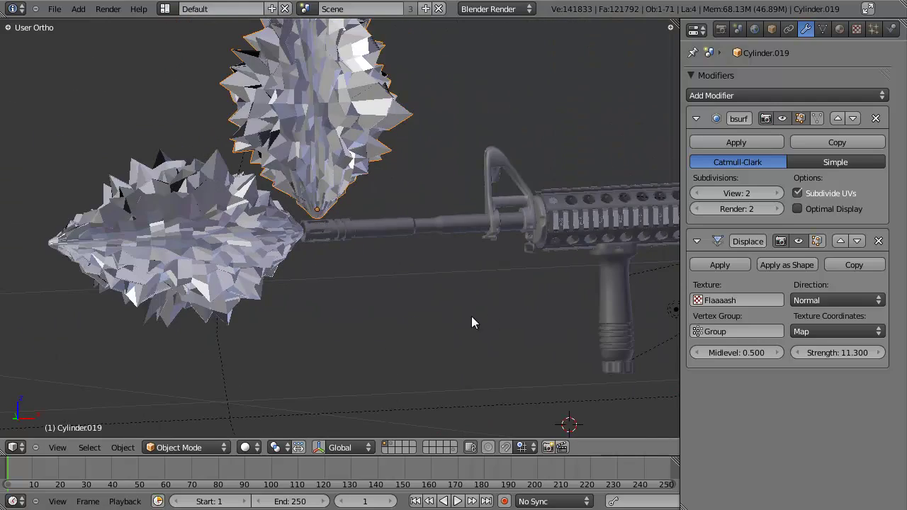
Scale the upright flame copy down and lower it onto the top of the slotted muzzle
{"action": "key", "text": "s"}
{"action": "left_click", "coordinate": [382, 237]}
{"action": "middle_click_drag", "start_coordinate": [381, 237], "coordinate": [399, 280]}
{"action": "scroll", "coordinate": [374, 274], "scroll_direction": "up", "scroll_amount": 3}
{"action": "key", "text": "s"}
{"action": "left_click", "coordinate": [403, 270]}
{"action": "key", "text": "g"}
{"action": "key", "text": "z"}
{"action": "left_click", "coordinate": [404, 279]}
{"action": "scroll", "coordinate": [341, 281], "scroll_direction": "down", "scroll_amount": 4}
{"action": "scroll", "coordinate": [343, 324], "scroll_direction": "up", "scroll_amount": 4}
Try Shrink/Fatten on the small upright flame's whole mesh in Edit Mode and turn off proportional editing
{"action": "key", "text": "Tab"}
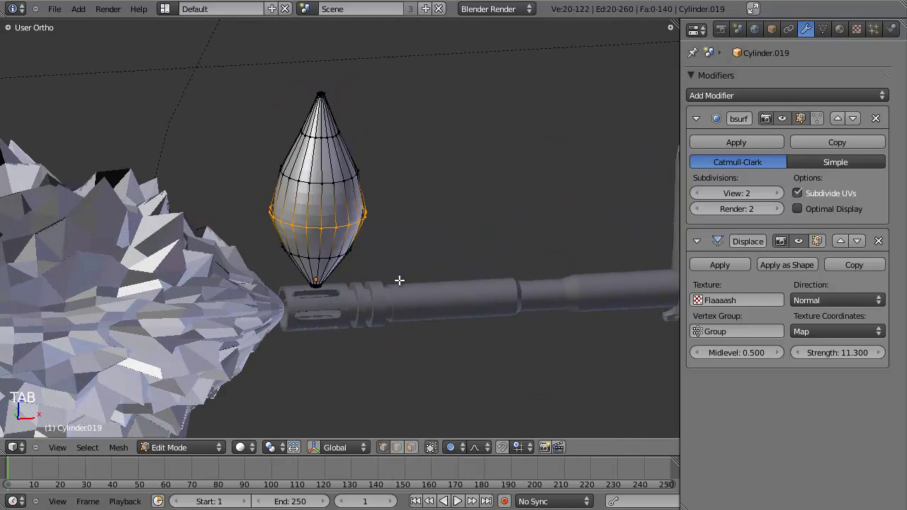
{"action": "key", "text": "a"}
{"action": "key", "text": "a"}
{"action": "key", "text": "alt+s"}
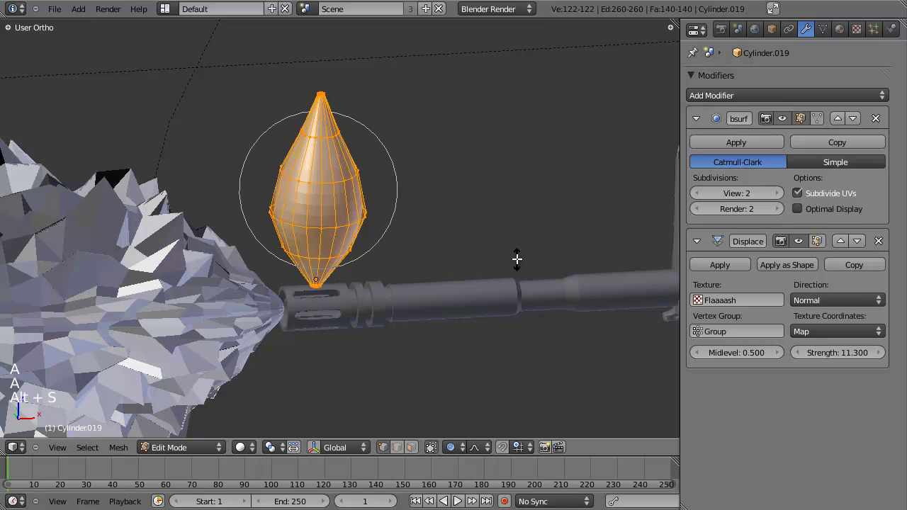
{"action": "right_click", "coordinate": [489, 258]}
{"action": "key", "text": "o"}
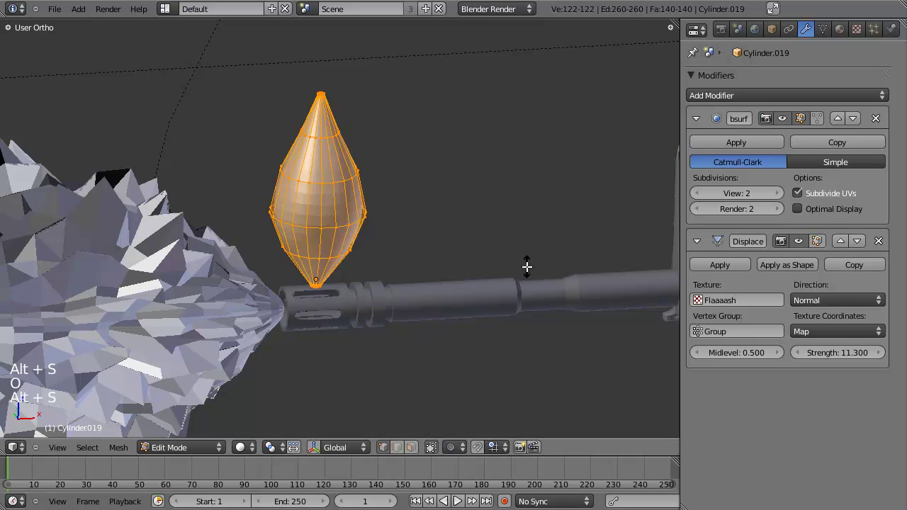
{"action": "middle_click_drag", "start_coordinate": [467, 250], "coordinate": [433, 251]}
{"action": "key", "text": "a"}
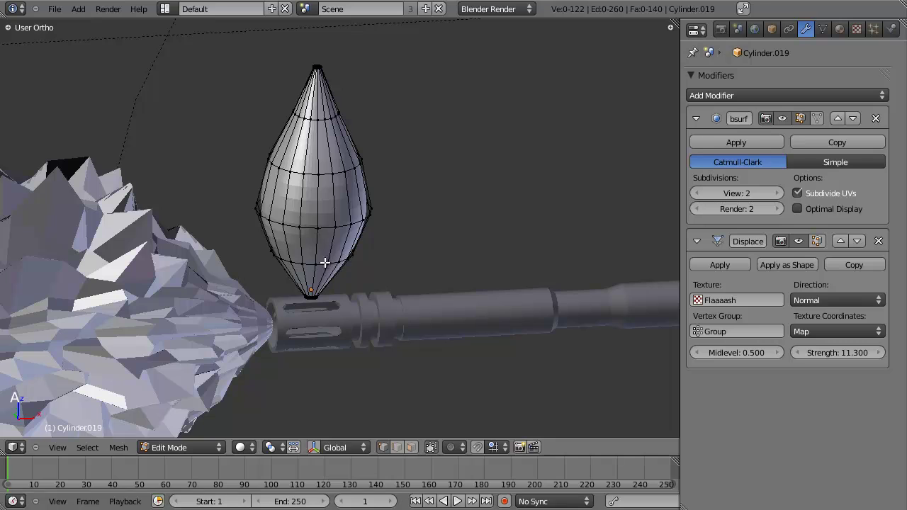
Scale the edge loop nearest the small flame's base to reshape its lower end
{"action": "right_click", "coordinate": [322, 260], "text": "alt"}
{"action": "key", "text": "s"}
{"action": "left_click", "coordinate": [435, 261]}
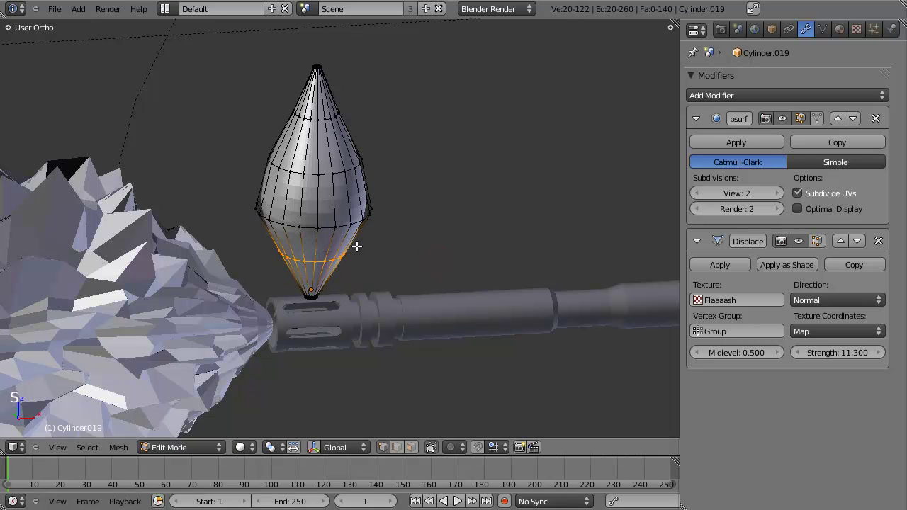
{"action": "key", "text": "s"}
{"action": "left_click", "coordinate": [389, 255]}
Narrow the small flame's middle and upper edge loops, scale the loop near its tip, and return to Object Mode
{"action": "right_click", "coordinate": [330, 228], "text": "alt"}
{"action": "key", "text": "s"}
{"action": "left_click", "coordinate": [396, 226]}
{"action": "right_click", "coordinate": [346, 164], "text": "alt"}
{"action": "key", "text": "s"}
{"action": "left_click", "coordinate": [368, 178]}
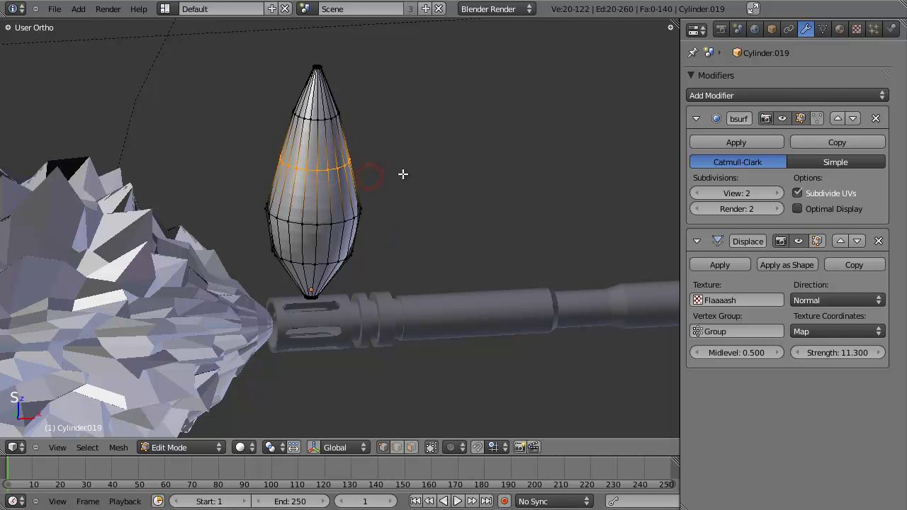
{"action": "right_click", "coordinate": [320, 116], "text": "alt"}
{"action": "key", "text": "s"}
{"action": "left_click", "coordinate": [370, 124]}
{"action": "key", "text": "Tab"}
Set the small flame's Displace modifier strength to 10.7
{"action": "middle_click_drag", "start_coordinate": [375, 184], "coordinate": [446, 279]}
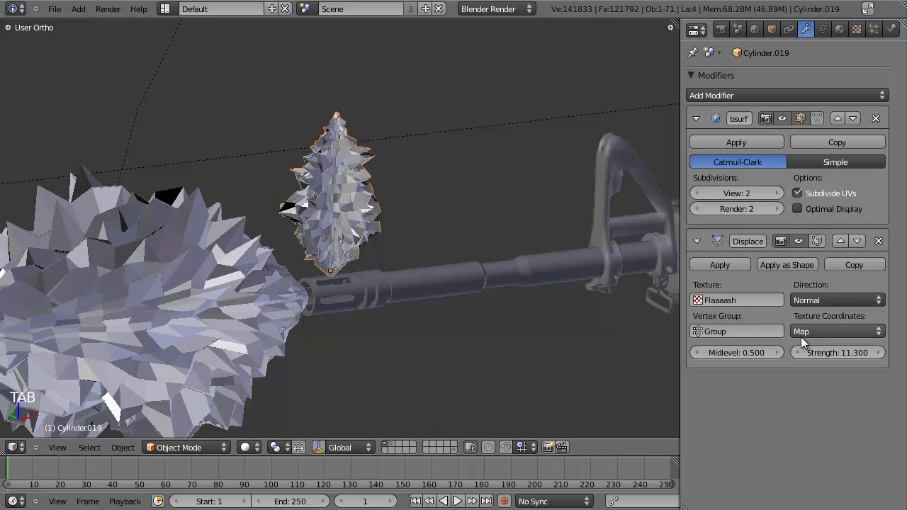
{"action": "left_click_drag", "start_coordinate": [824, 350], "coordinate": [782, 349]}
{"action": "middle_click_drag", "start_coordinate": [559, 330], "coordinate": [368, 307]}
{"action": "left_click_drag", "start_coordinate": [858, 352], "coordinate": [886, 349]}
{"action": "middle_click_drag", "start_coordinate": [482, 312], "coordinate": [470, 298]}
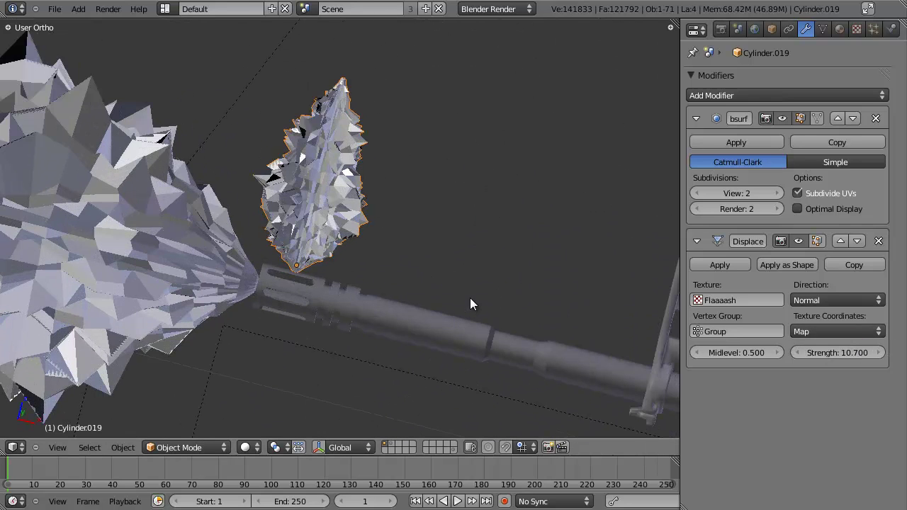
Duplicate the small flame in the right-side wireframe view and rotate the copy to point diagonally downward
{"action": "key", "text": "KP_1"}
{"action": "key", "text": "z"}
{"action": "key", "text": "KP_3"}
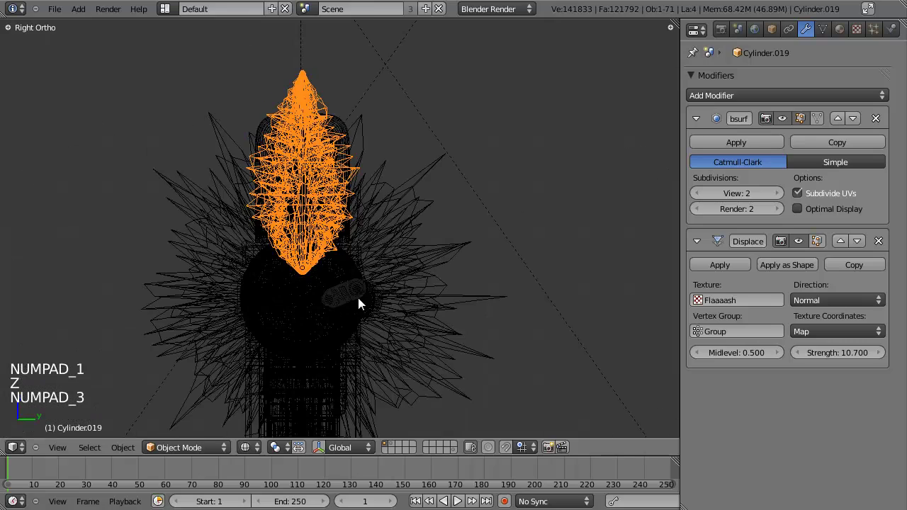
{"action": "key", "text": "g"}
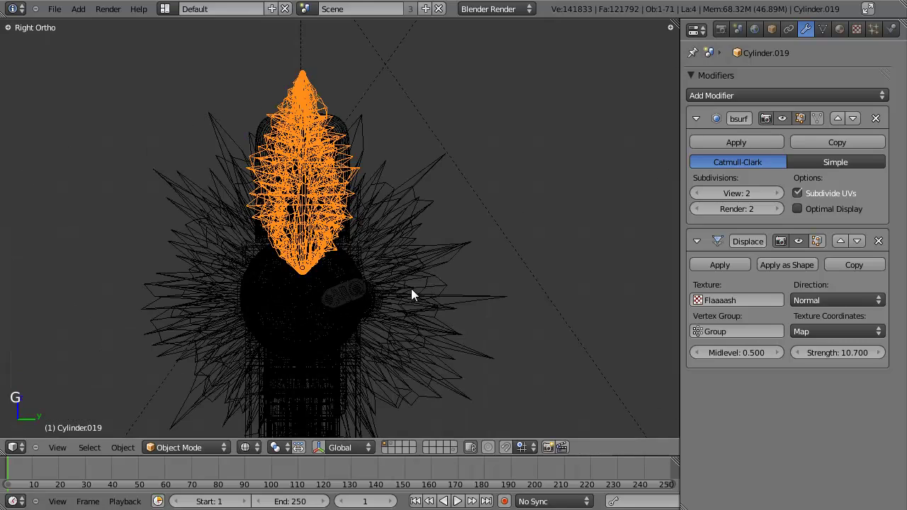
{"action": "key", "text": "shift+d"}
{"action": "right_click", "coordinate": [413, 286]}
{"action": "key", "text": "r"}
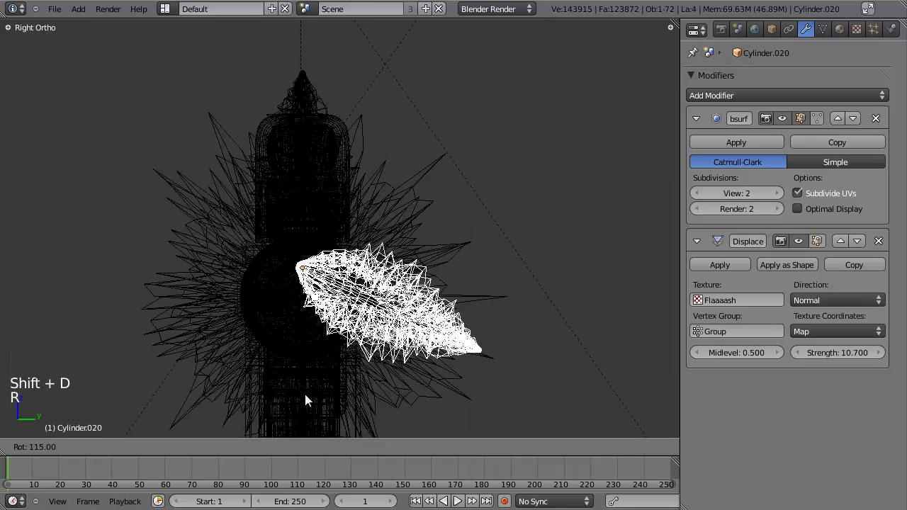
{"action": "left_click", "coordinate": [288, 395]}
Move the rotated flame copy to the lower side of the muzzle and return to solid shading
{"action": "key", "text": "g"}
{"action": "left_click", "coordinate": [398, 359]}
{"action": "key", "text": "z"}
{"action": "middle_click_drag", "start_coordinate": [397, 359], "coordinate": [334, 329]}
{"action": "key", "text": "g"}
{"action": "left_click", "coordinate": [350, 331]}
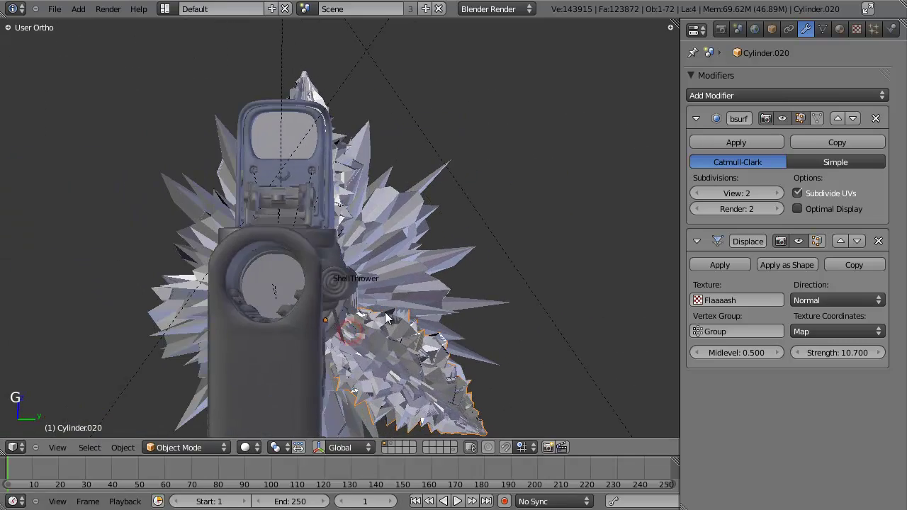
Duplicate the diagonal flame in the right-side wireframe view, then rotate and move the copy toward the muzzle's opposite lower side
{"action": "key", "text": "KP_3"}
{"action": "key", "text": "z"}
{"action": "key", "text": "shift+d"}
{"action": "right_click", "coordinate": [320, 325]}
{"action": "key", "text": "r"}
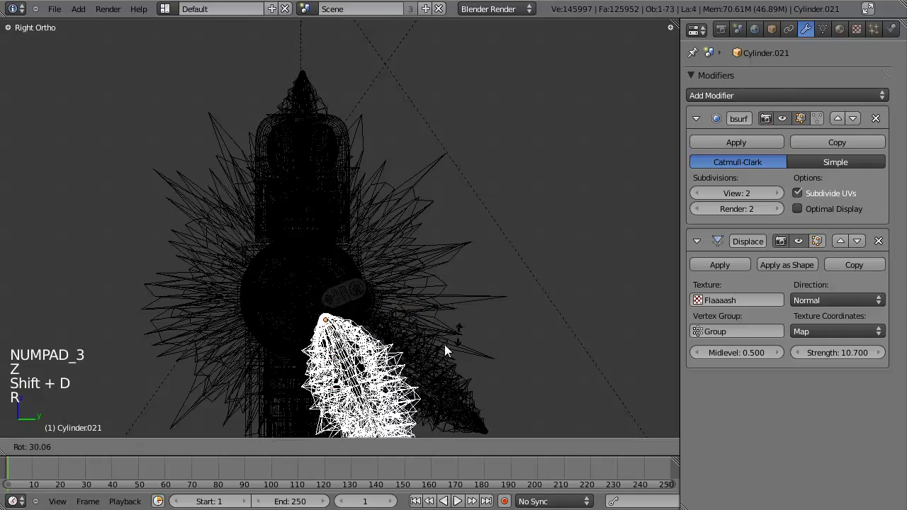
{"action": "left_click", "coordinate": [345, 395]}
{"action": "key", "text": "g"}
{"action": "left_click", "coordinate": [322, 350]}
{"action": "key", "text": "r"}
{"action": "left_click", "coordinate": [415, 322]}
Shift the third small flame along Y and reposition it against the muzzle in solid shading
{"action": "key", "text": "z"}
{"action": "mouse_move", "coordinate": [415, 322]}
{"action": "middle_mouse_down"}
{"action": "mouse_move", "coordinate": [351, 312]}
{"action": "mouse_move", "coordinate": [469, 275]}
{"action": "mouse_move", "coordinate": [416, 202]}
{"action": "mouse_move", "coordinate": [399, 274]}
{"action": "mouse_move", "coordinate": [368, 282]}
{"action": "mouse_move", "coordinate": [362, 203]}
{"action": "mouse_move", "coordinate": [389, 285]}
{"action": "mouse_move", "coordinate": [327, 331]}
{"action": "middle_mouse_up"}
{"action": "key", "text": "g"}
{"action": "key", "text": "y"}
{"action": "left_click", "coordinate": [392, 273]}
{"action": "key", "text": "g"}
{"action": "left_click", "coordinate": [366, 207]}
Select the upper small flame and move it closer to the top of the muzzle
{"action": "right_click", "coordinate": [365, 271]}
{"action": "key", "text": "g"}
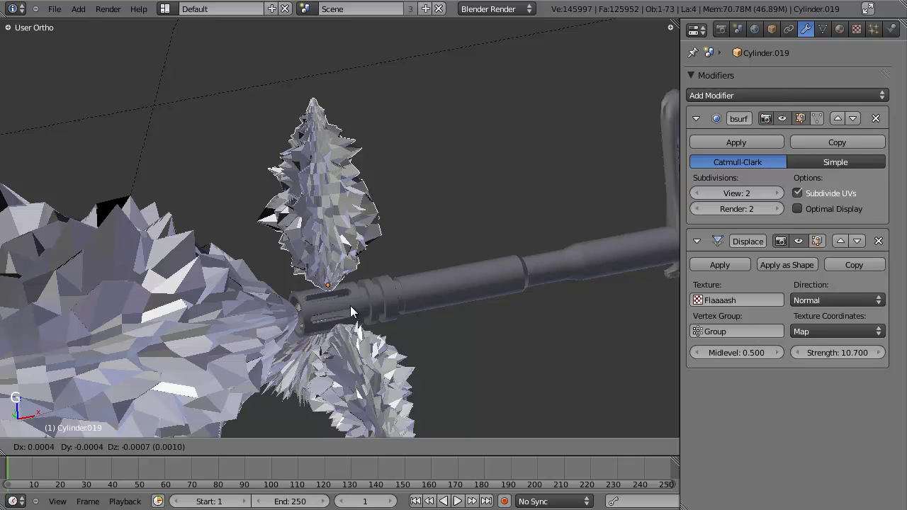
{"action": "left_click", "coordinate": [348, 303]}
{"action": "middle_click_drag", "start_coordinate": [348, 302], "coordinate": [418, 336]}
{"action": "key", "text": "g"}
{"action": "left_click", "coordinate": [423, 335]}
Examine the flame arrangement at the muzzle and the rest of the rifle back to its stock
{"action": "scroll", "coordinate": [425, 333], "scroll_direction": "down", "scroll_amount": 4}
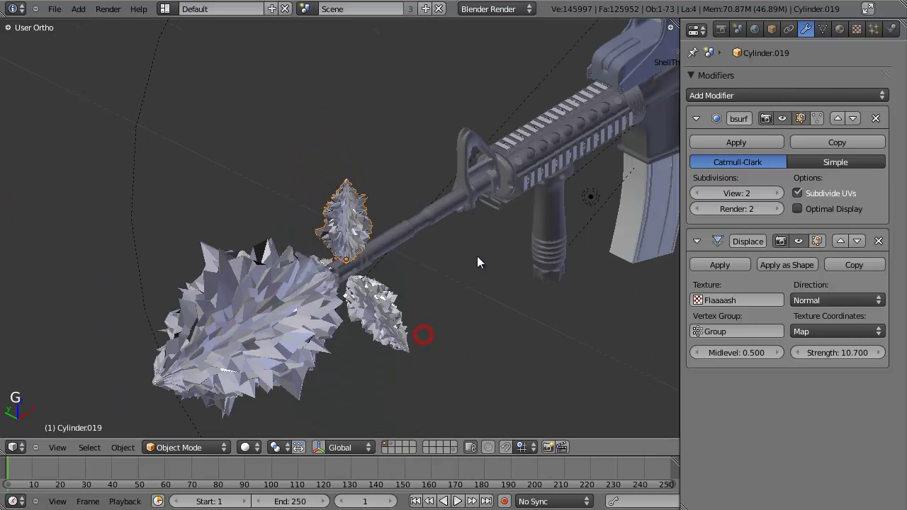
{"action": "middle_click_drag", "start_coordinate": [583, 178], "coordinate": [335, 330], "text": "shift"}
{"action": "scroll", "coordinate": [337, 330], "scroll_direction": "down", "scroll_amount": 3}
{"action": "middle_click_drag", "start_coordinate": [456, 290], "coordinate": [376, 324], "text": "shift"}
{"action": "scroll", "coordinate": [376, 324], "scroll_direction": "up", "scroll_amount": 3}
{"action": "scroll", "coordinate": [377, 324], "scroll_direction": "up", "scroll_amount": 2}
{"action": "middle_click_drag", "start_coordinate": [406, 230], "coordinate": [417, 321]}
{"action": "scroll", "coordinate": [417, 321], "scroll_direction": "down", "scroll_amount": 3}
{"action": "middle_click_drag", "start_coordinate": [548, 270], "coordinate": [366, 238], "text": "shift"}
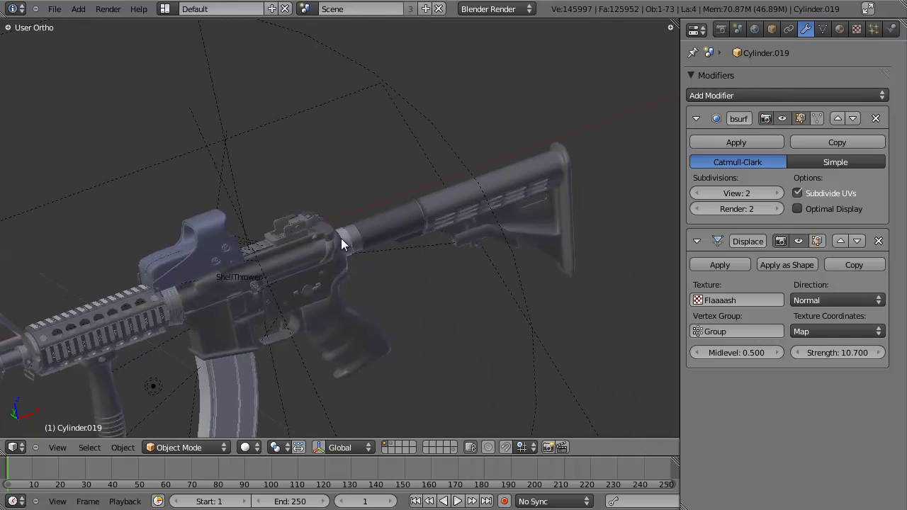
{"action": "scroll", "coordinate": [347, 258], "scroll_direction": "up", "scroll_amount": 3}
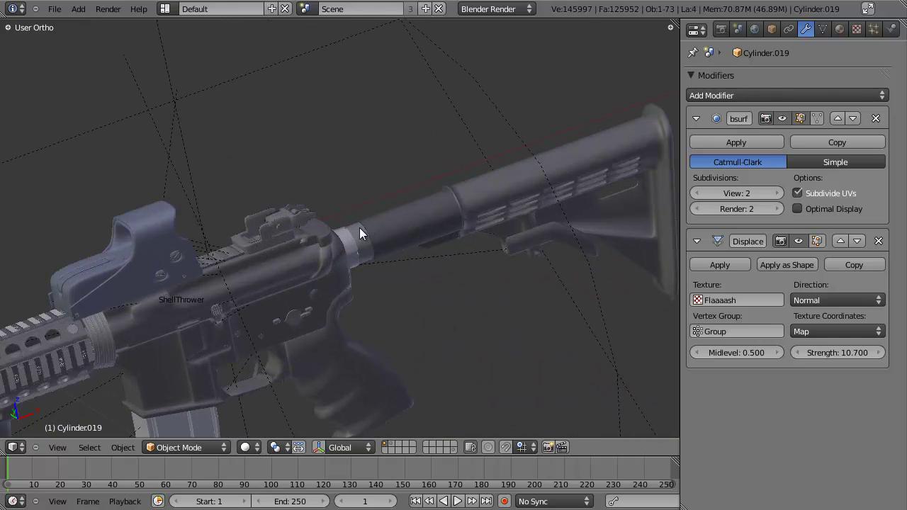
{"action": "scroll", "coordinate": [293, 256], "scroll_direction": "down", "scroll_amount": 4}
{"action": "middle_click_drag", "start_coordinate": [194, 338], "coordinate": [418, 278], "text": "shift"}
{"action": "scroll", "coordinate": [410, 264], "scroll_direction": "up", "scroll_amount": 2}
{"action": "middle_click_drag", "start_coordinate": [277, 346], "coordinate": [295, 302], "text": "shift"}
{"action": "scroll", "coordinate": [409, 265], "scroll_direction": "up", "scroll_amount": 2}
{"action": "scroll", "coordinate": [296, 300], "scroll_direction": "up", "scroll_amount": 2}
Deselect the upper small flame and save the file over the existing one
{"action": "key", "text": "ctrl+s"}
{"action": "left_click", "coordinate": [345, 288]}
{"action": "middle_click_drag", "start_coordinate": [345, 288], "coordinate": [421, 288]}
{"action": "key", "text": "a"}
{"action": "key", "text": "ctrl+s"}
{"action": "left_click", "coordinate": [384, 261]}
{"action": "key", "text": "ctrl+s"}
{"action": "left_click", "coordinate": [476, 284]}
Select the diagonal small flame below the muzzle and save the file again
{"action": "middle_click_drag", "start_coordinate": [476, 285], "coordinate": [423, 263]}
{"action": "right_click", "coordinate": [428, 293]}
{"action": "right_click", "coordinate": [339, 279]}
{"action": "right_click", "coordinate": [400, 208]}
{"action": "right_click", "coordinate": [389, 296]}
{"action": "key", "text": "ctrl+s"}
{"action": "left_click", "coordinate": [421, 261]}
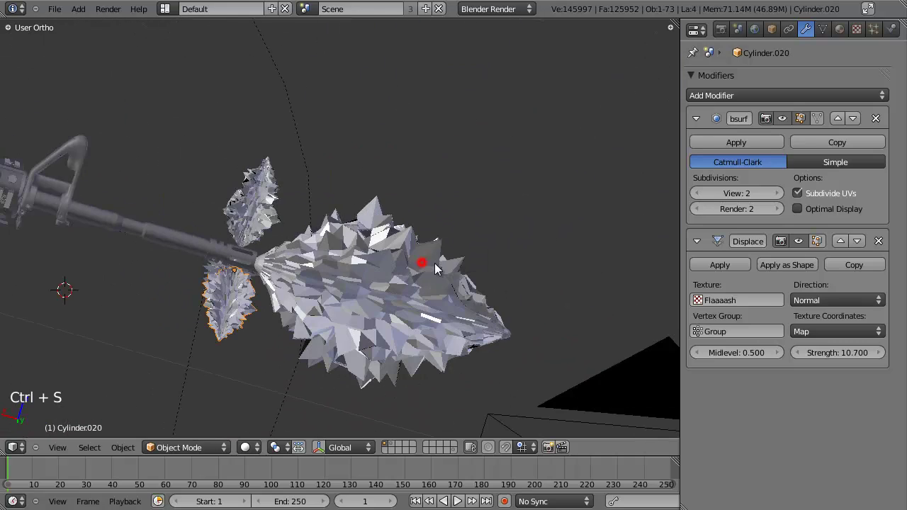
Switch to the camera view, save the file, and place the 3D cursor just outside the camera frame's lower corner
{"action": "key", "text": "KP_0"}
{"action": "key", "text": "ctrl+s"}
{"action": "left_click", "coordinate": [435, 263]}
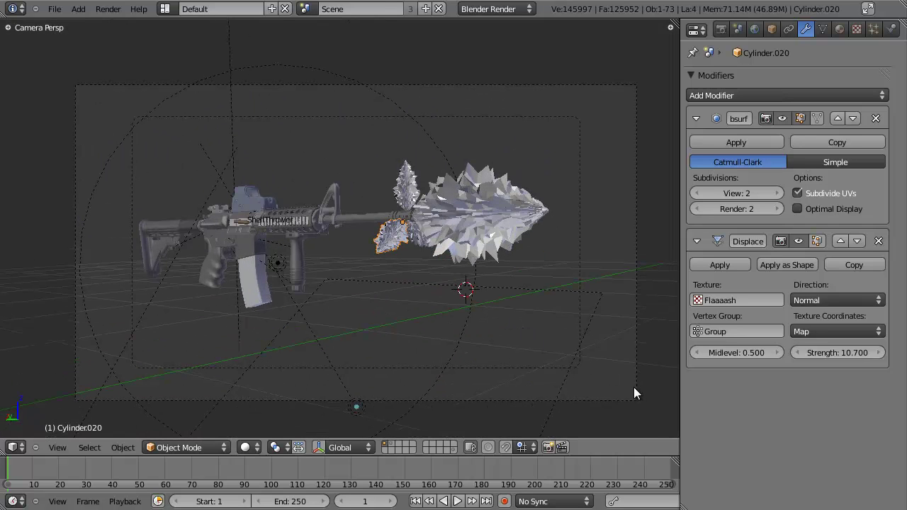
{"action": "left_click", "coordinate": [649, 406]}
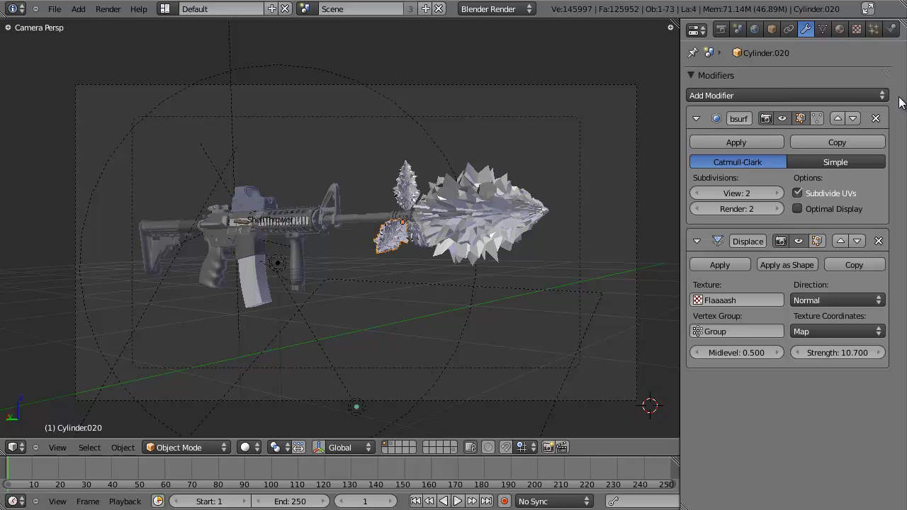
Select the large flame mesh and change its material type to Volume
{"action": "left_click", "coordinate": [839, 30]}
{"action": "left_click", "coordinate": [838, 29]}
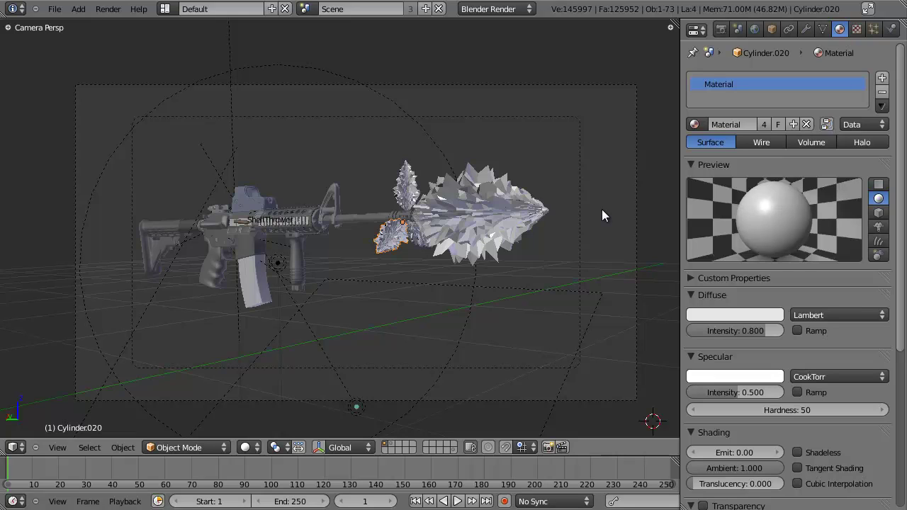
{"action": "key", "text": "a"}
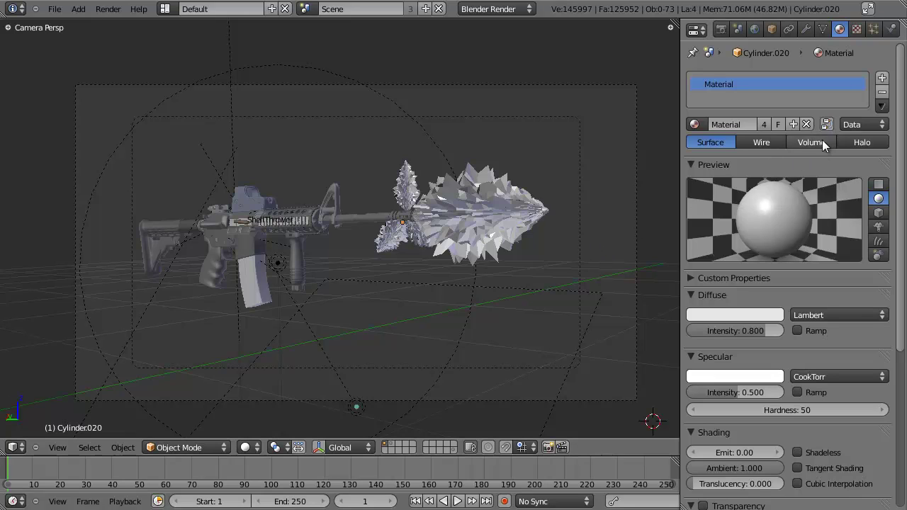
{"action": "right_click", "coordinate": [551, 206]}
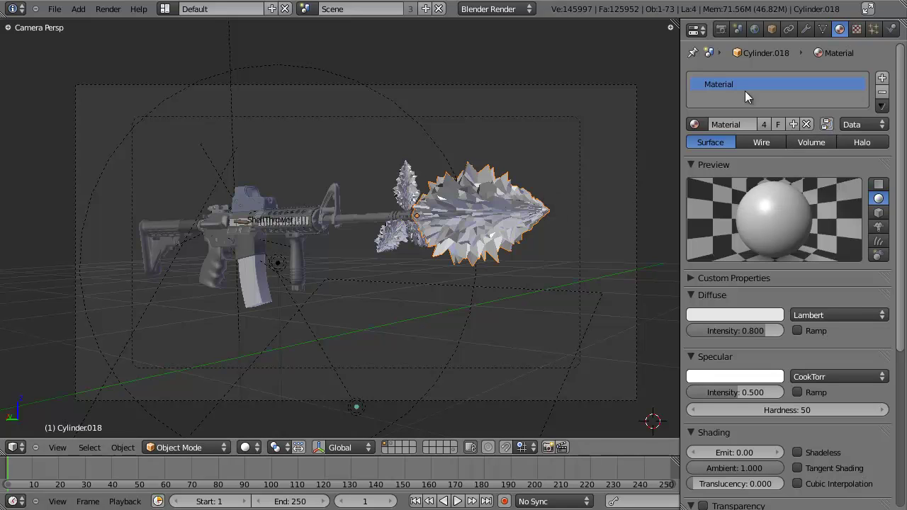
{"action": "left_click", "coordinate": [811, 142]}
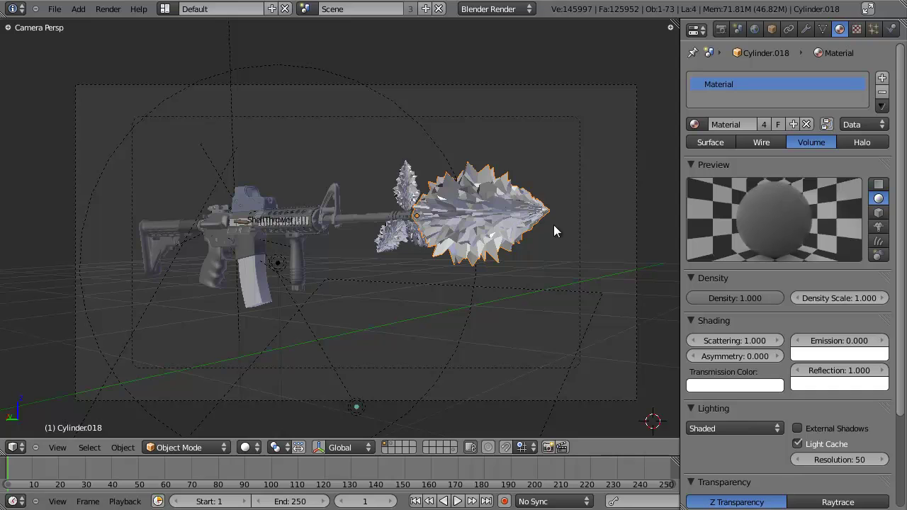
Review the rifle and flames in the camera view, deselect the large flame, and save the file
{"action": "scroll", "coordinate": [551, 225], "scroll_direction": "up", "scroll_amount": 3}
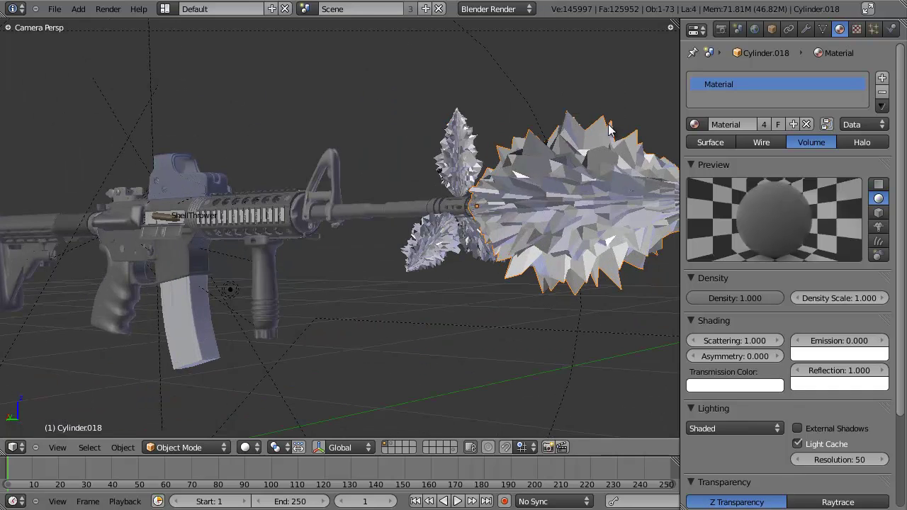
{"action": "scroll", "coordinate": [561, 169], "scroll_direction": "down", "scroll_amount": 3}
{"action": "middle_click_drag", "start_coordinate": [551, 189], "coordinate": [531, 204], "text": "shift"}
{"action": "scroll", "coordinate": [524, 214], "scroll_direction": "up", "scroll_amount": 3}
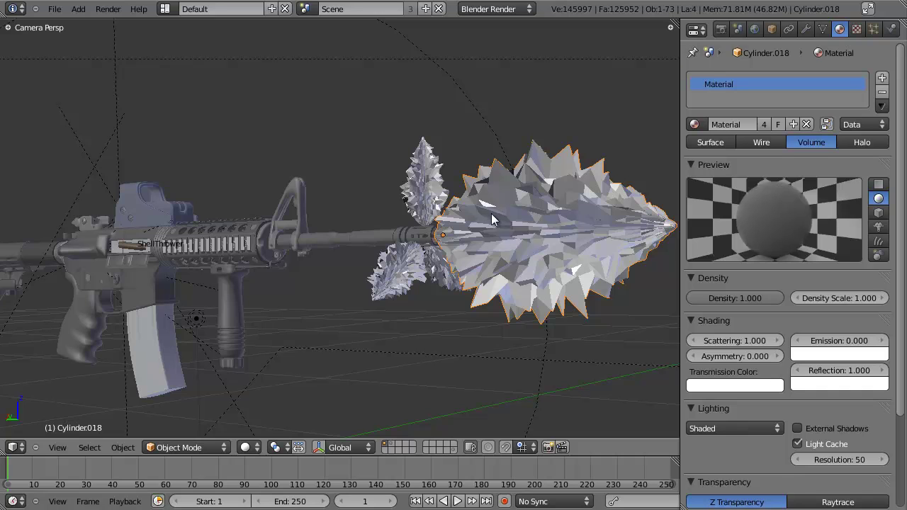
{"action": "scroll", "coordinate": [525, 236], "scroll_direction": "down", "scroll_amount": 2}
{"action": "key", "text": "a"}
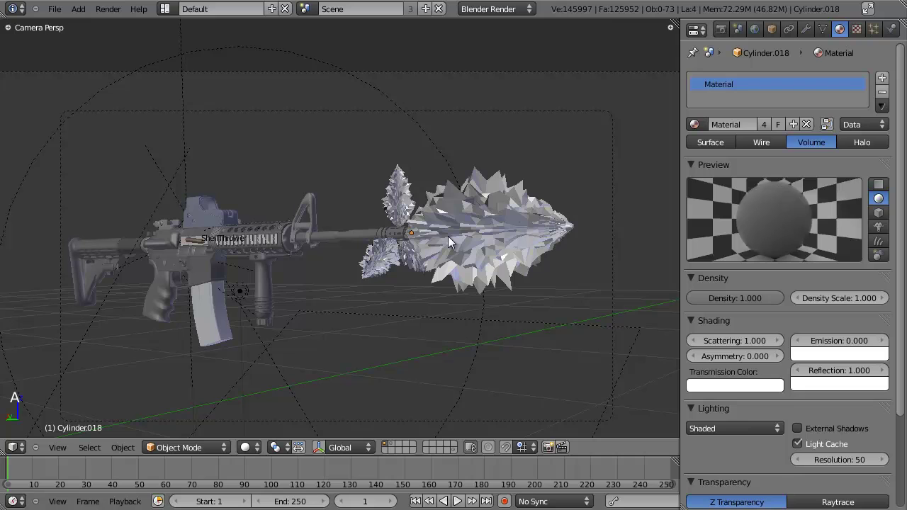
{"action": "scroll", "coordinate": [475, 239], "scroll_direction": "down", "scroll_amount": 1}
{"action": "middle_click_drag", "start_coordinate": [472, 239], "coordinate": [455, 197], "text": "shift"}
{"action": "scroll", "coordinate": [455, 197], "scroll_direction": "up", "scroll_amount": 2}
{"action": "key", "text": "ctrl+s"}
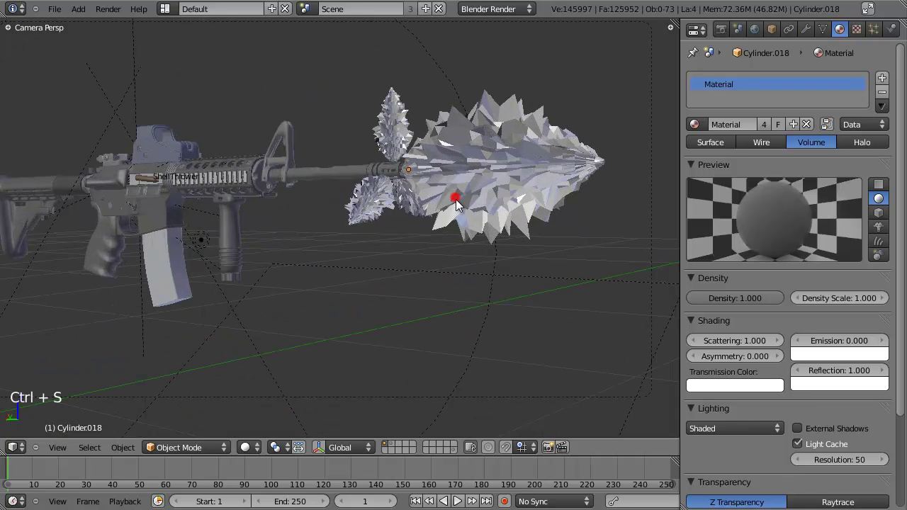
{"action": "scroll", "coordinate": [457, 204], "scroll_direction": "down", "scroll_amount": 2}
{"action": "key", "text": "ctrl+s"}
{"action": "middle_click_drag", "start_coordinate": [460, 210], "coordinate": [461, 245], "text": "shift"}
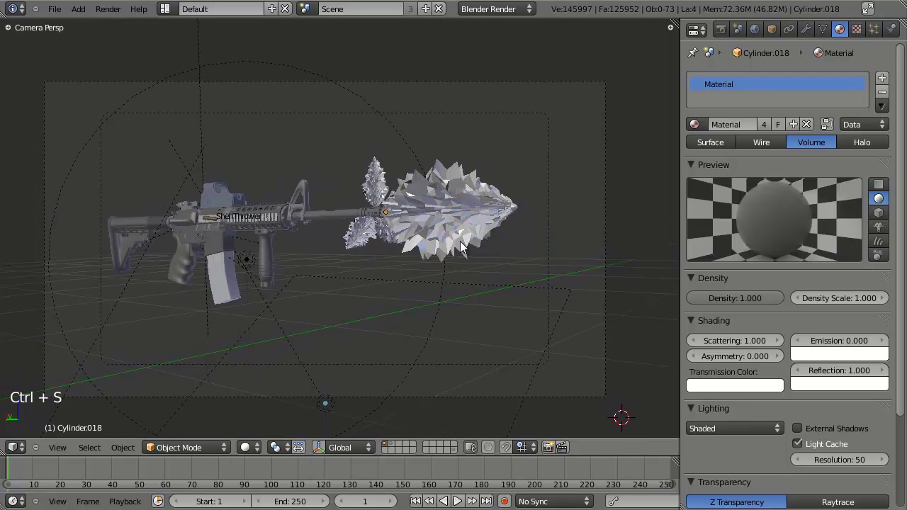
{"action": "key", "text": "ctrl+s"}
{"action": "left_click", "coordinate": [462, 245]}
Set the volume material's Density Scale to 5 for the large flame
{"action": "scroll", "coordinate": [513, 234], "scroll_direction": "up", "scroll_amount": 2}
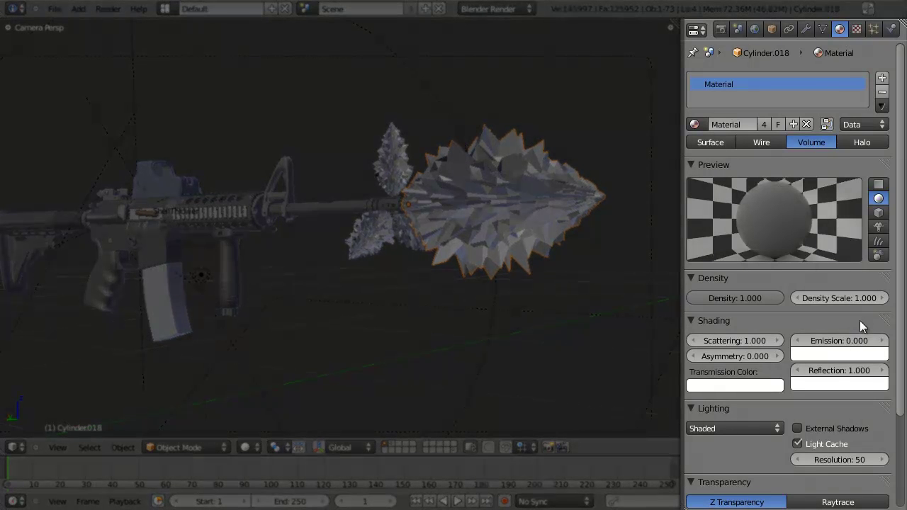
{"action": "scroll", "coordinate": [744, 332], "scroll_direction": "down", "scroll_amount": 4}
{"action": "left_click", "coordinate": [827, 234]}
{"action": "key", "text": "Return"}
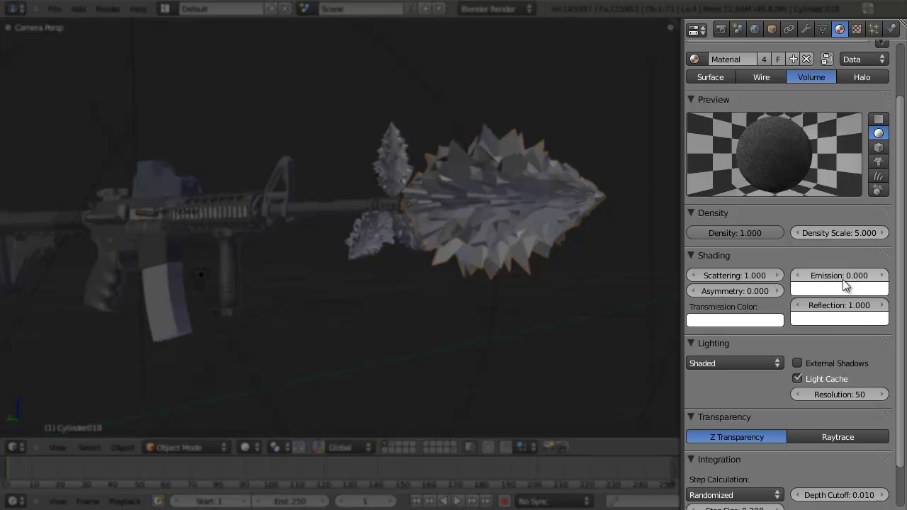
Set the volume material's Emission to 10 for the large flame
{"action": "left_click", "coordinate": [834, 276]}
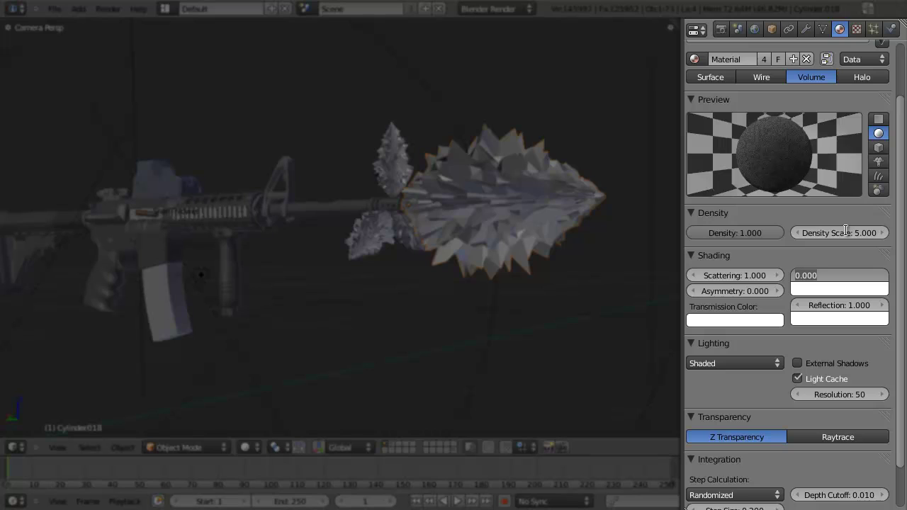
{"action": "type", "text": "10"}
{"action": "key", "text": "Return"}
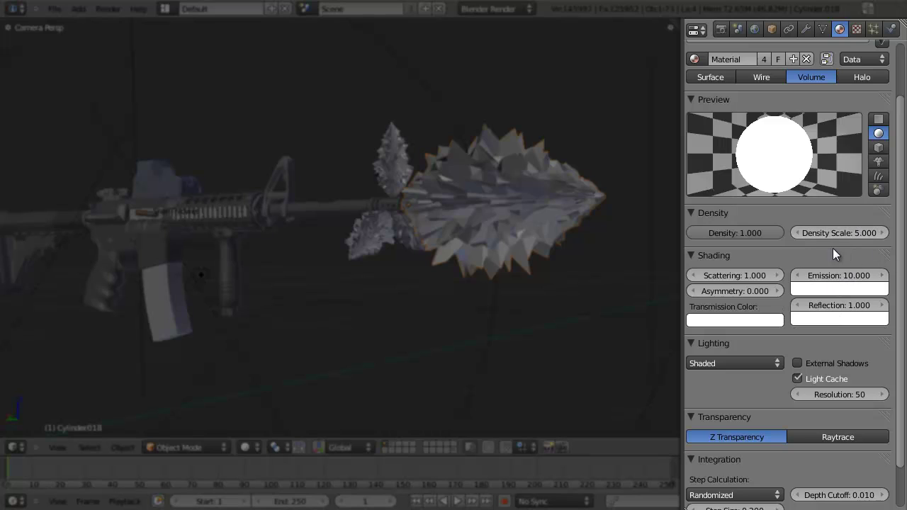
Tint the volume material's emission colour a pale orange
{"action": "left_click", "coordinate": [834, 290]}
{"action": "left_click", "coordinate": [804, 164]}
{"action": "left_click_drag", "start_coordinate": [805, 165], "coordinate": [805, 166]}
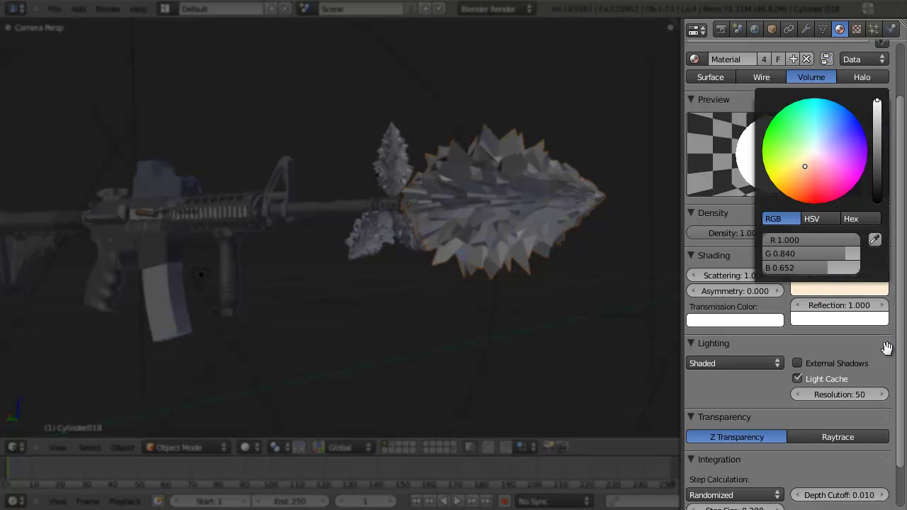
{"action": "left_click", "coordinate": [839, 289]}
{"action": "left_click", "coordinate": [806, 167]}
{"action": "left_click_drag", "start_coordinate": [806, 167], "coordinate": [807, 167]}
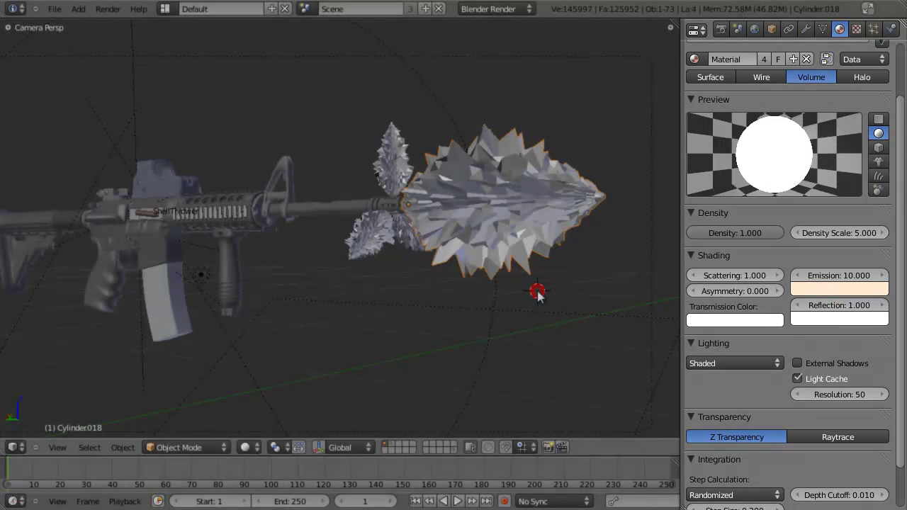
Save the file with nothing selected and render the camera view to inspect the muzzle flash up close
{"action": "key", "text": "ctrl+s"}
{"action": "key", "text": "a"}
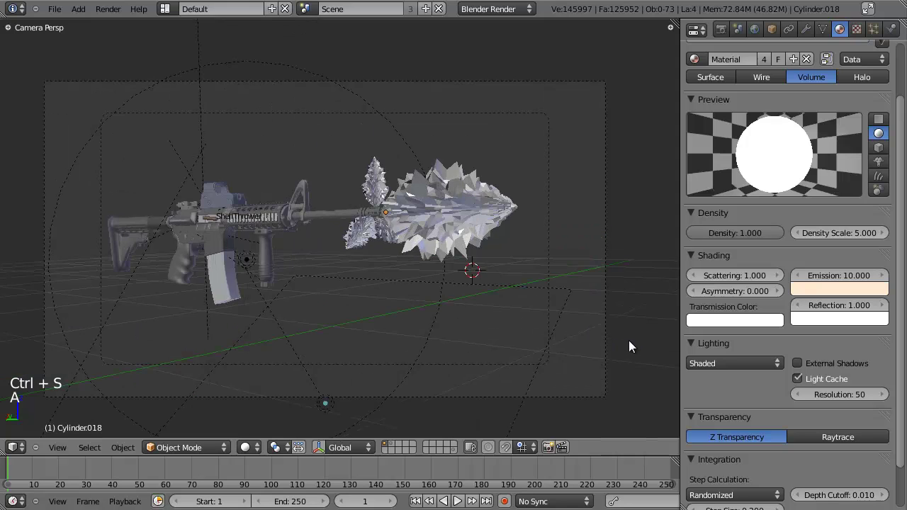
{"action": "key", "text": "F12"}
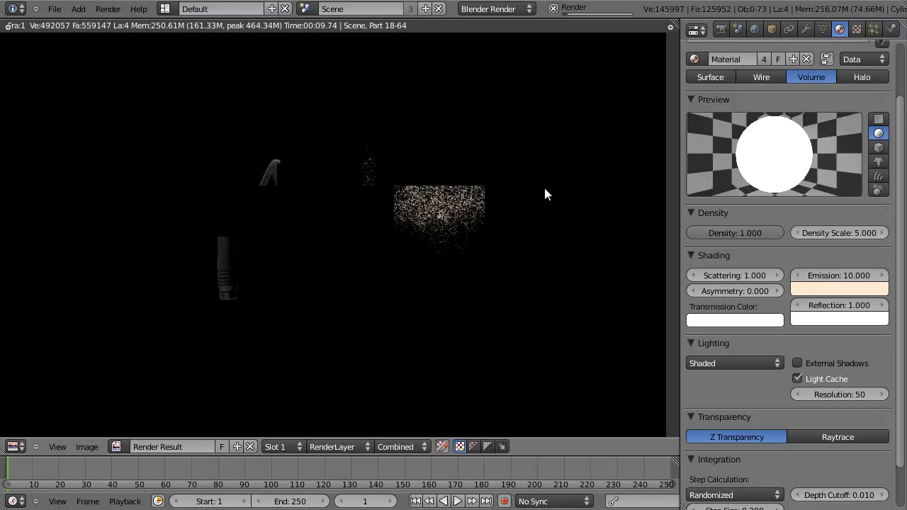
{"action": "scroll", "coordinate": [460, 220], "scroll_direction": "up", "scroll_amount": 3}
{"action": "scroll", "coordinate": [460, 219], "scroll_direction": "down", "scroll_amount": 6}
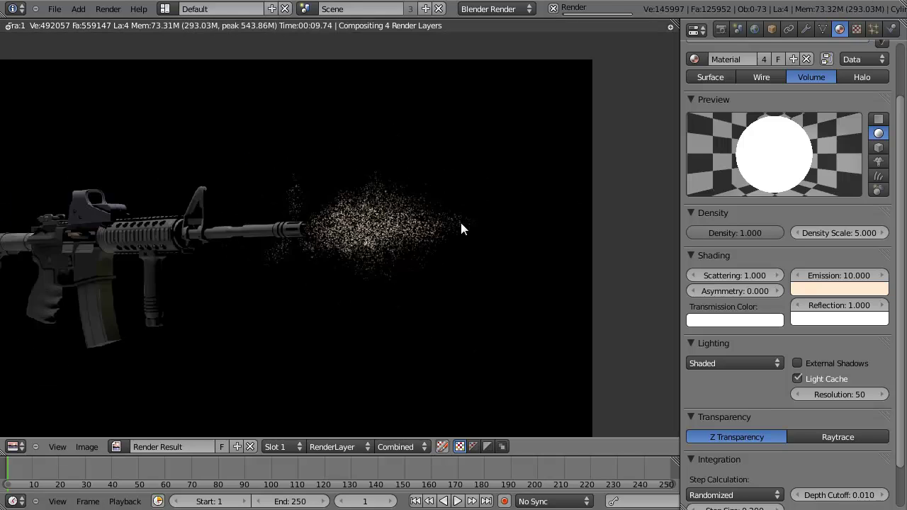
{"action": "scroll", "coordinate": [383, 213], "scroll_direction": "up", "scroll_amount": 2}
{"action": "scroll", "coordinate": [447, 224], "scroll_direction": "up", "scroll_amount": 3}
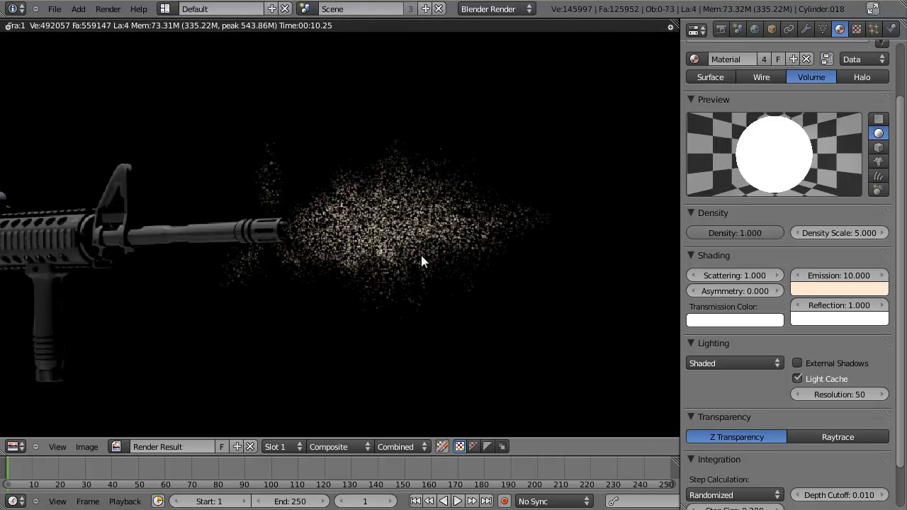
{"action": "scroll", "coordinate": [397, 261], "scroll_direction": "down", "scroll_amount": 3}
{"action": "scroll", "coordinate": [401, 263], "scroll_direction": "up", "scroll_amount": 3}
{"action": "middle_click_drag", "start_coordinate": [312, 254], "coordinate": [292, 258]}
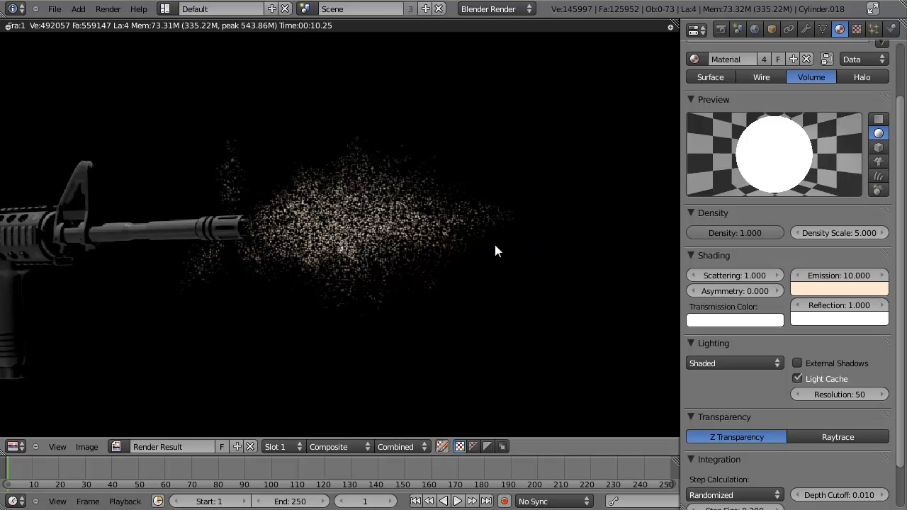
{"action": "key", "text": "Escape"}
Review the volume material's shading, lighting and integration settings, then reselect the large flame and check the last render
{"action": "scroll", "coordinate": [758, 298], "scroll_direction": "down", "scroll_amount": 2}
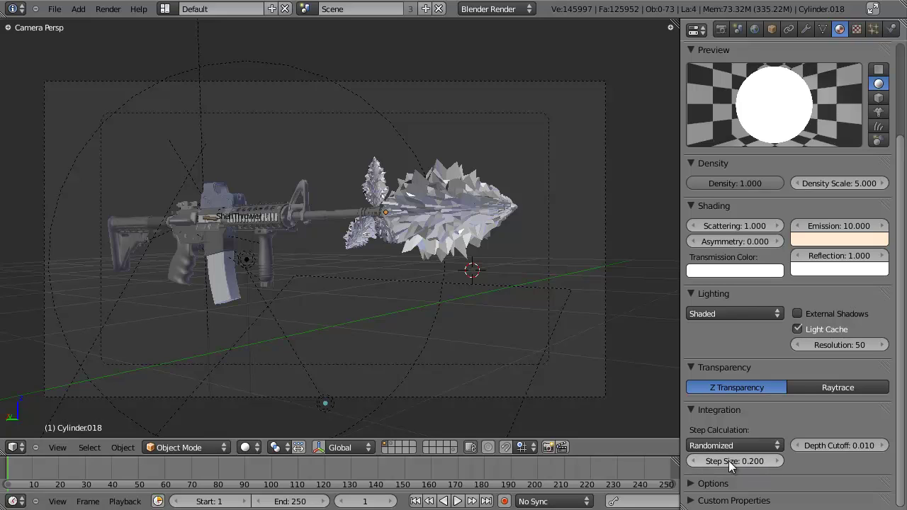
{"action": "scroll", "coordinate": [772, 370], "scroll_direction": "up", "scroll_amount": 1}
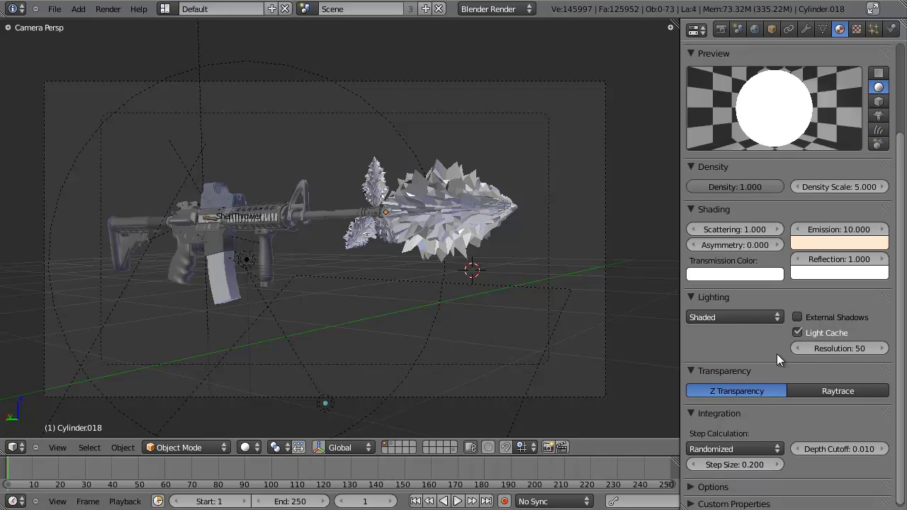
{"action": "scroll", "coordinate": [800, 340], "scroll_direction": "down", "scroll_amount": 1}
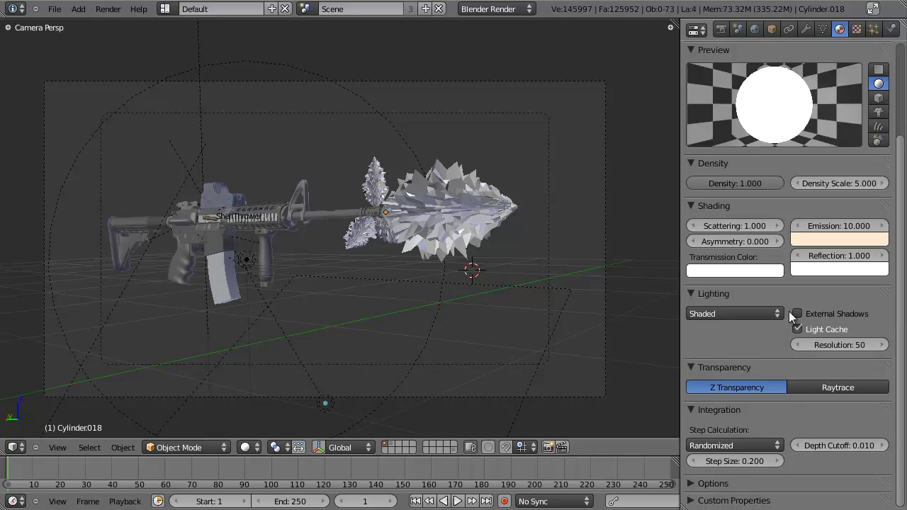
{"action": "scroll", "coordinate": [785, 354], "scroll_direction": "up", "scroll_amount": 4}
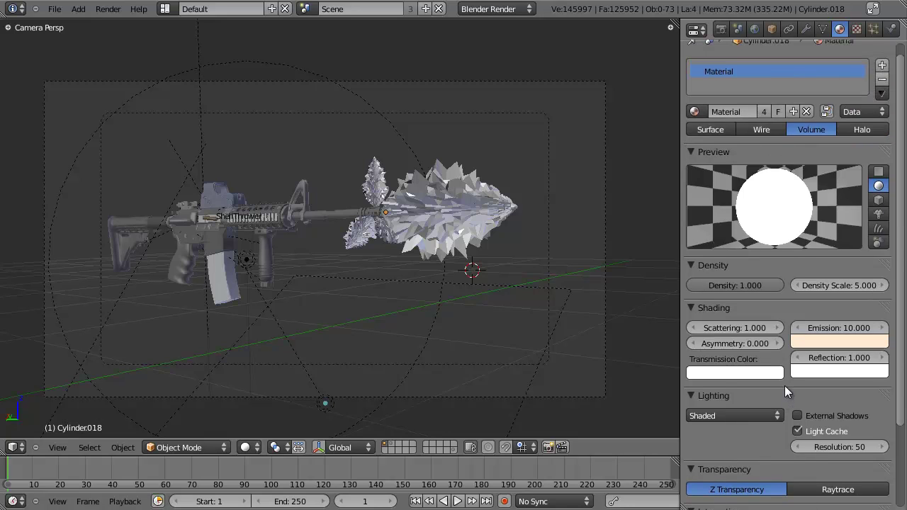
{"action": "scroll", "coordinate": [778, 386], "scroll_direction": "down", "scroll_amount": 2}
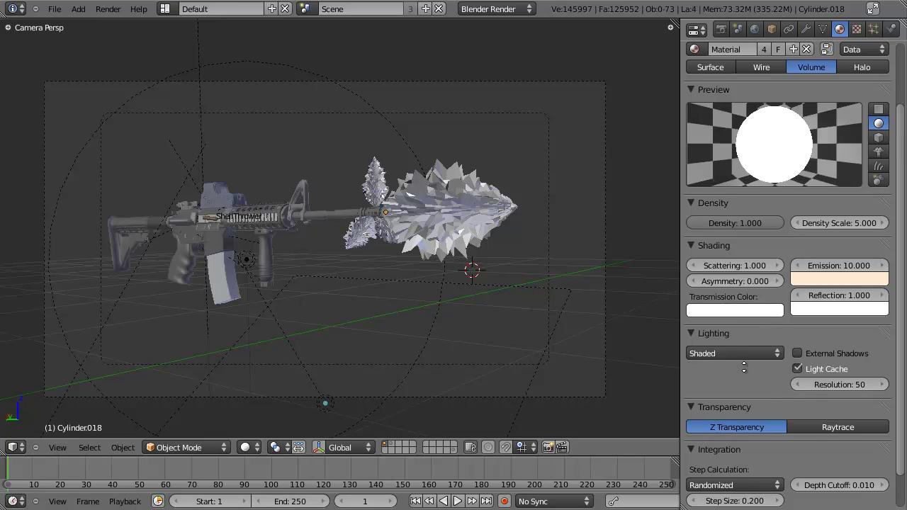
{"action": "scroll", "coordinate": [761, 323], "scroll_direction": "down", "scroll_amount": 2}
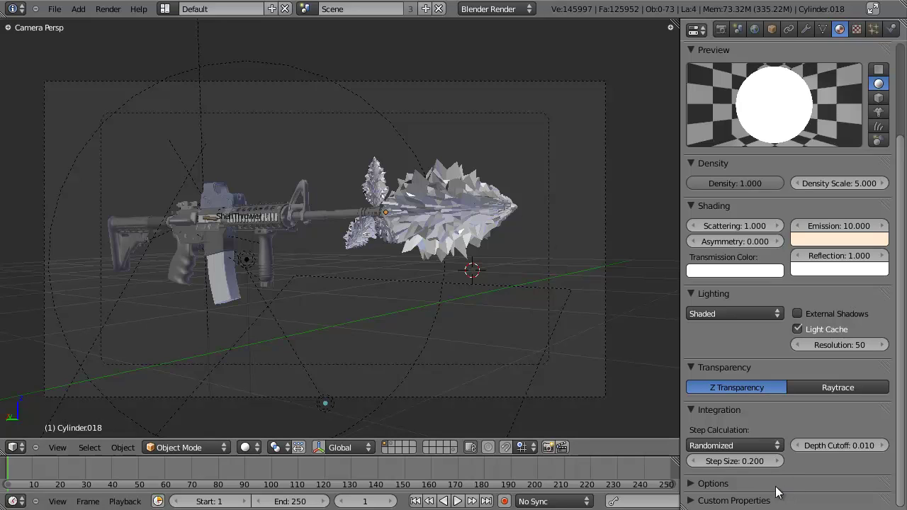
{"action": "right_click", "coordinate": [486, 221]}
{"action": "key", "text": "F12"}
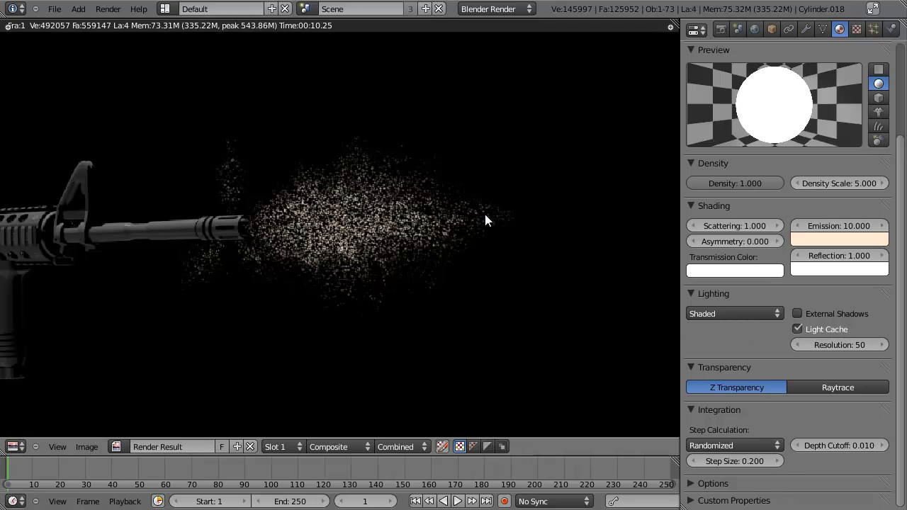
{"action": "key", "text": "Escape"}
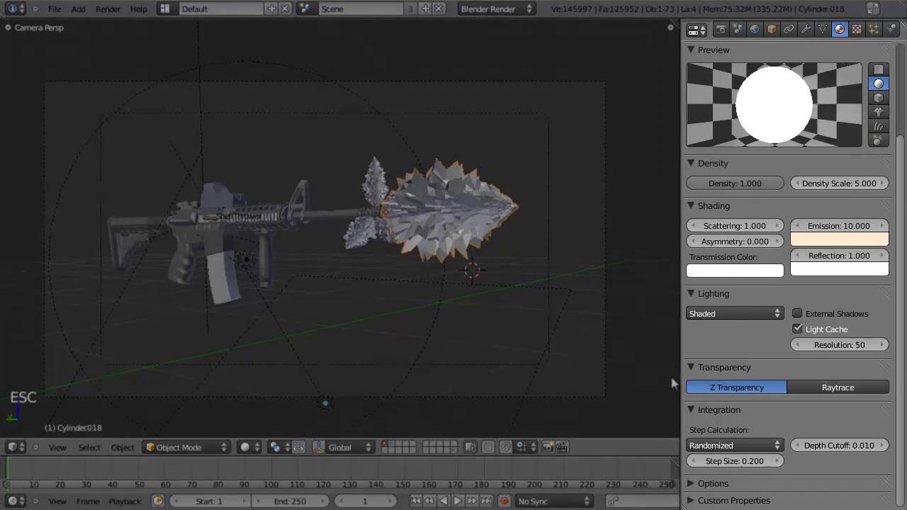
Set the volume material's integration Step Size to 0.005
{"action": "left_click", "coordinate": [743, 461]}
{"action": "type", "text": "0."}
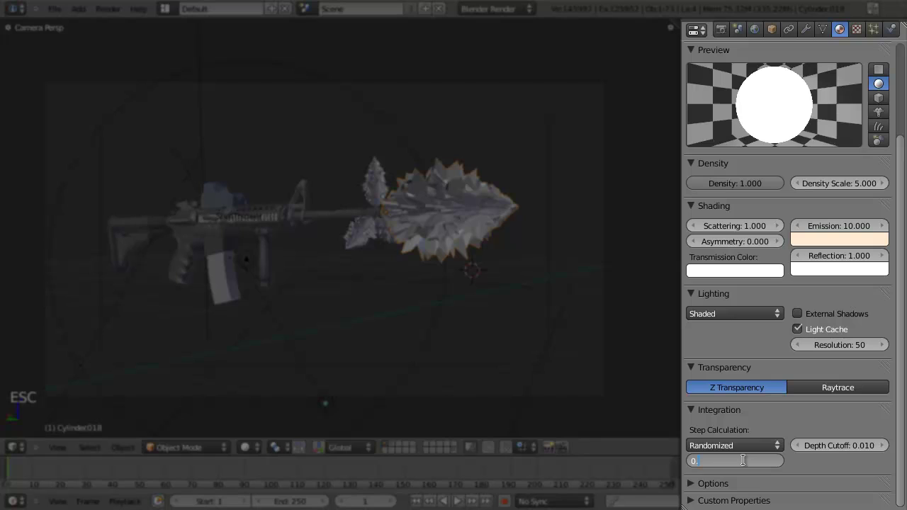
{"action": "type", "text": "0"}
{"action": "type", "text": "05"}
{"action": "key", "text": "Return"}
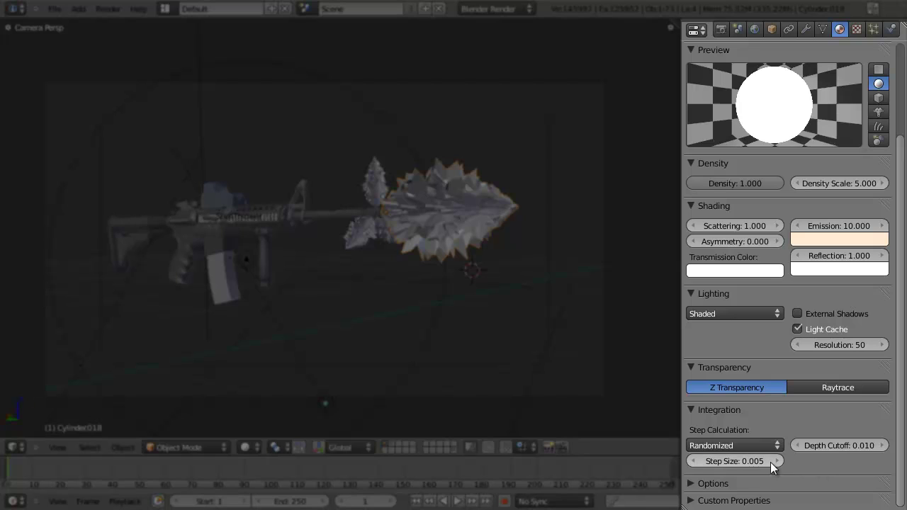
Save the file and render the scene again to inspect the flames with the smaller step size
{"action": "key", "text": "ctrl+s"}
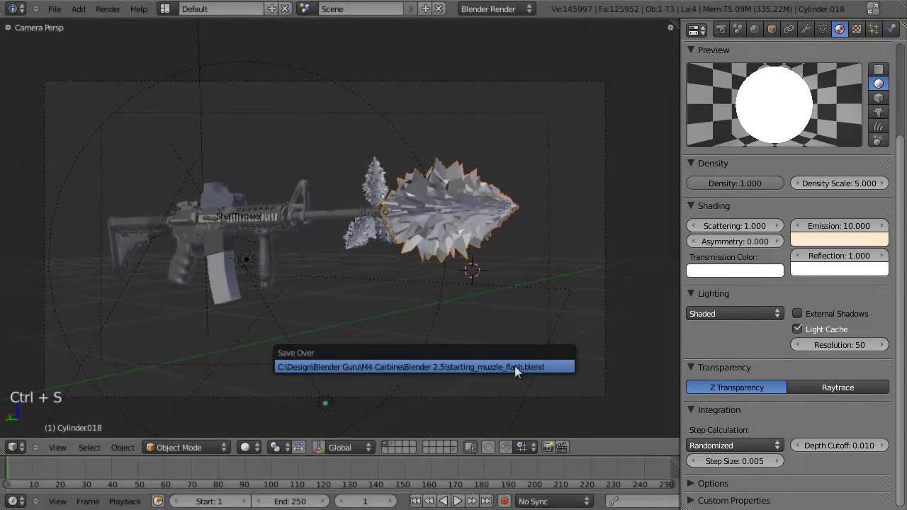
{"action": "key", "text": "F12"}
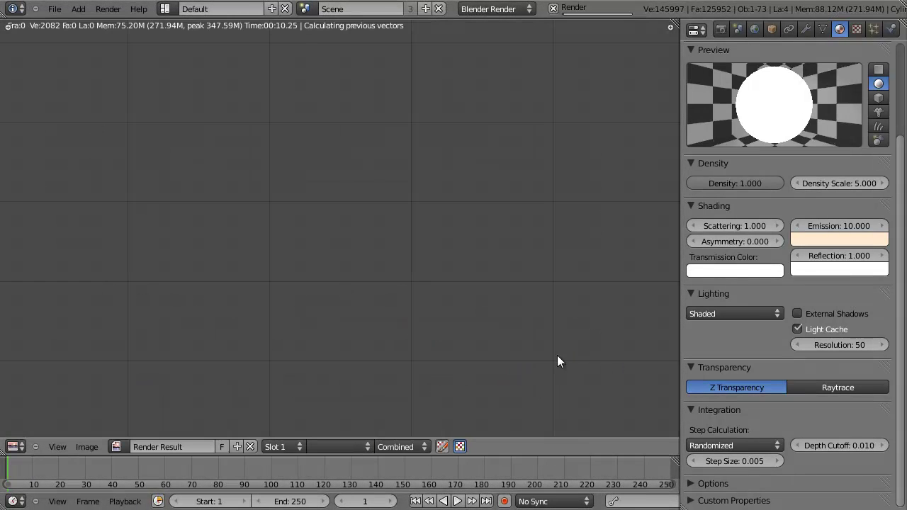
{"action": "middle_click_drag", "start_coordinate": [534, 215], "coordinate": [506, 245]}
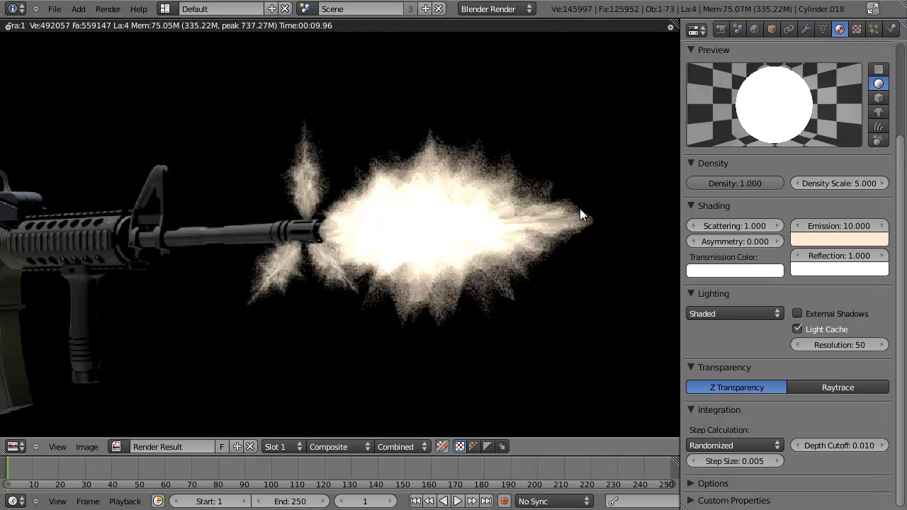
{"action": "middle_click_drag", "start_coordinate": [611, 268], "coordinate": [618, 302]}
{"action": "middle_click_drag", "start_coordinate": [551, 263], "coordinate": [536, 276]}
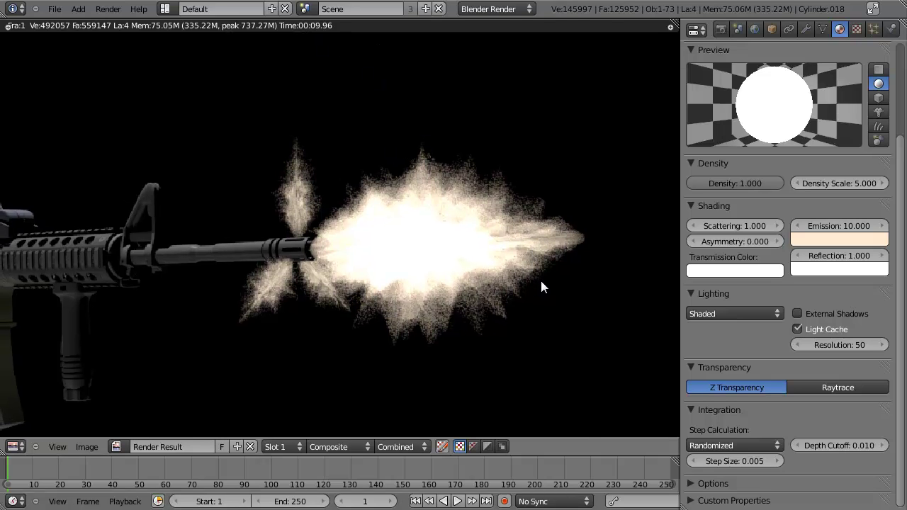
{"action": "key", "text": "Escape"}
Set the volume material's Step Size to 0.003, save the file, and deselect the large flame
{"action": "left_click", "coordinate": [743, 460]}
{"action": "left_click", "coordinate": [743, 460]}
{"action": "key", "text": "BackSpace"}
{"action": "type", "text": "3"}
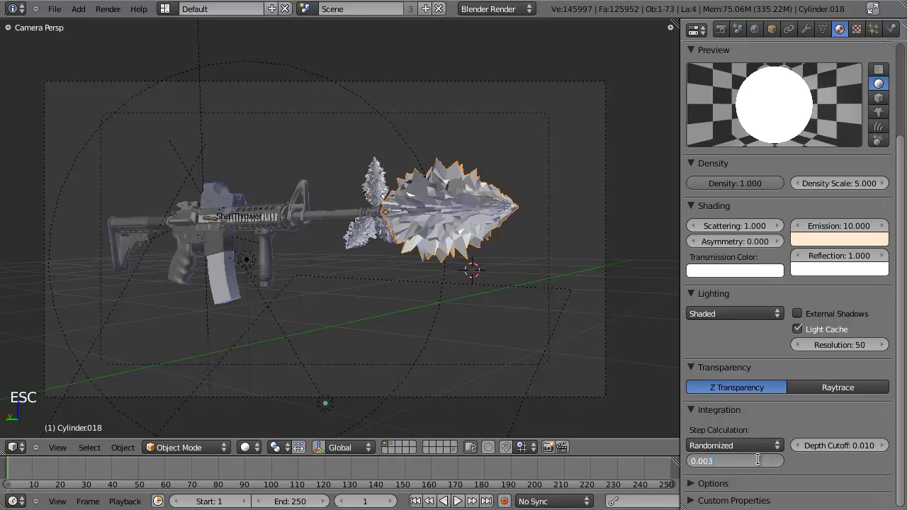
{"action": "key", "text": "Return"}
{"action": "key", "text": "ctrl+s"}
{"action": "key", "text": "a"}
Bring up the last render and examine the muzzle flash's core and outer edges
{"action": "key", "text": "F12"}
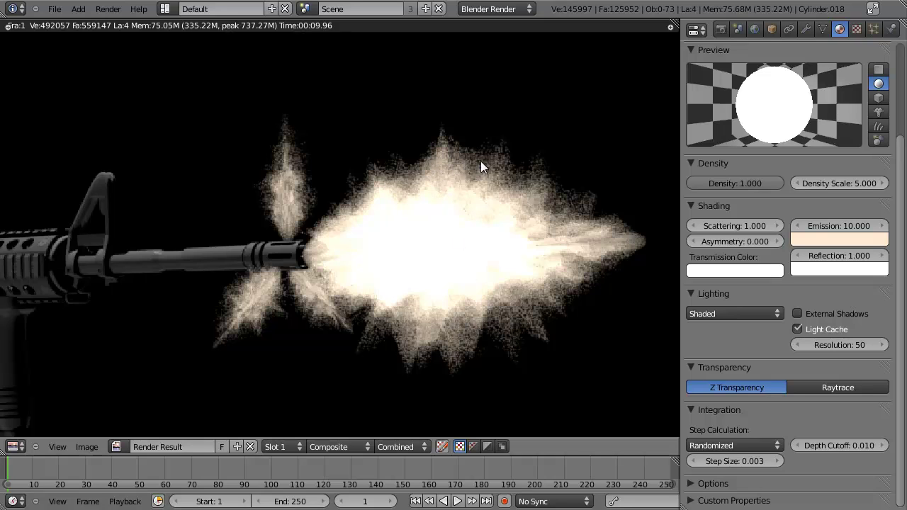
{"action": "scroll", "coordinate": [403, 308], "scroll_direction": "down", "scroll_amount": 3}
{"action": "scroll", "coordinate": [450, 308], "scroll_direction": "up", "scroll_amount": 2}
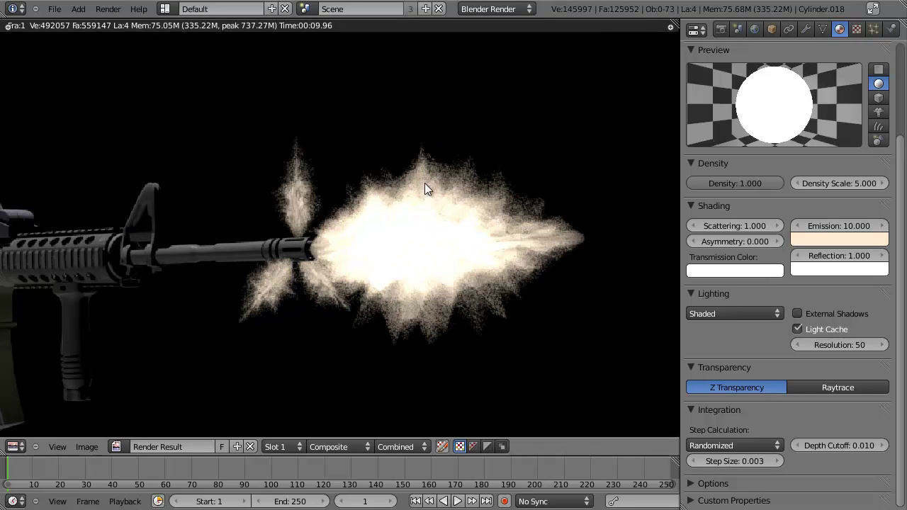
{"action": "key", "text": "ctrl+s"}
{"action": "left_click", "coordinate": [508, 171]}
{"action": "scroll", "coordinate": [426, 266], "scroll_direction": "down", "scroll_amount": 2}
{"action": "left_click", "coordinate": [406, 275]}
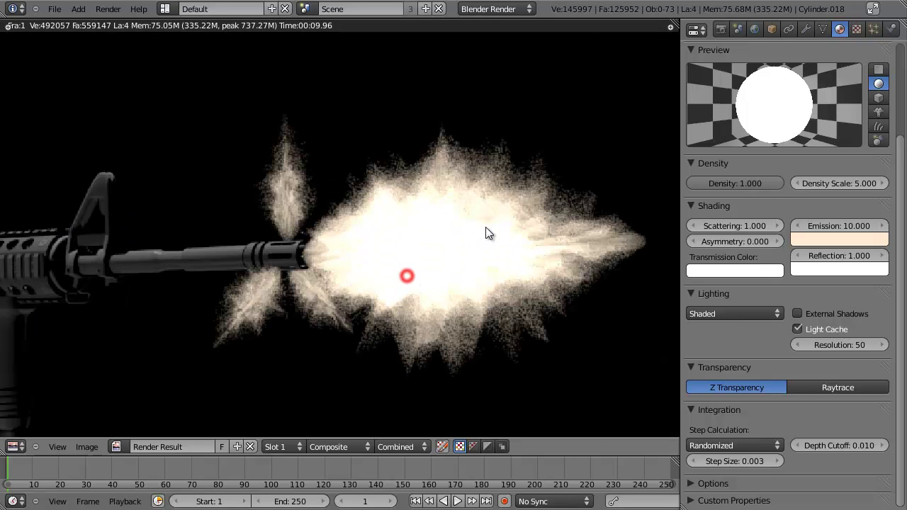
{"action": "scroll", "coordinate": [490, 223], "scroll_direction": "up", "scroll_amount": 1}
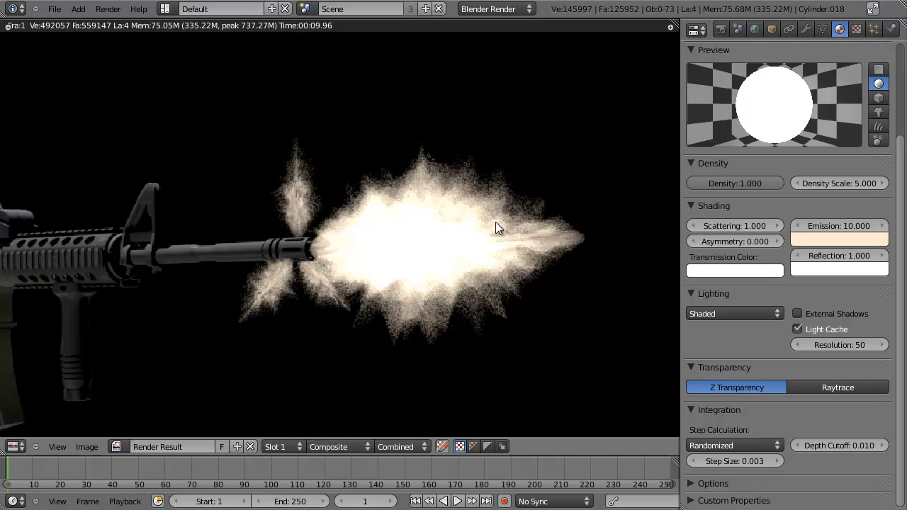
{"action": "key", "text": "Escape"}
Save the file, check the last render briefly, and leave the large flame selected
{"action": "key", "text": "ctrl+s"}
{"action": "left_click", "coordinate": [481, 227]}
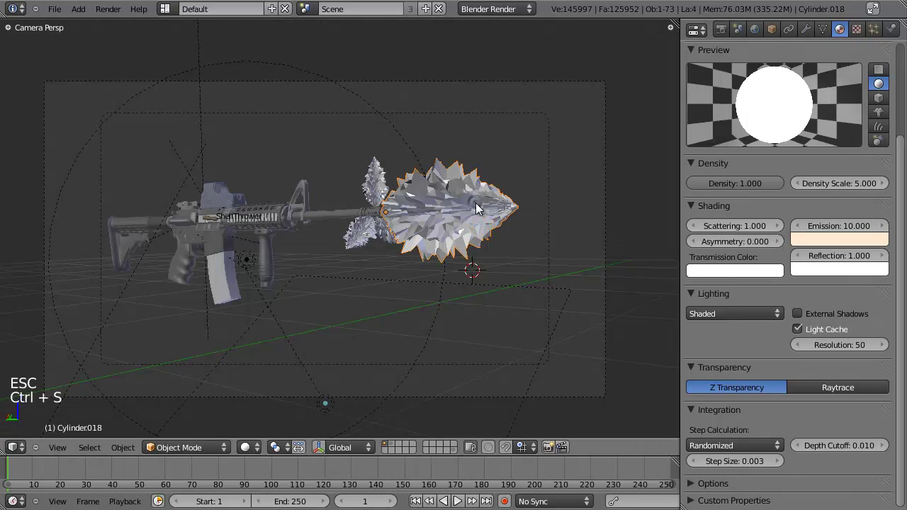
{"action": "key", "text": "F11"}
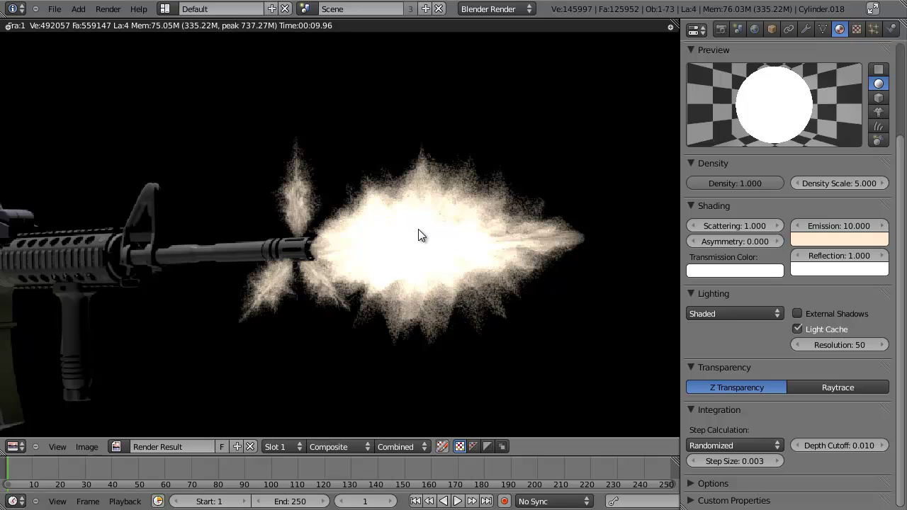
{"action": "key", "text": "Escape"}
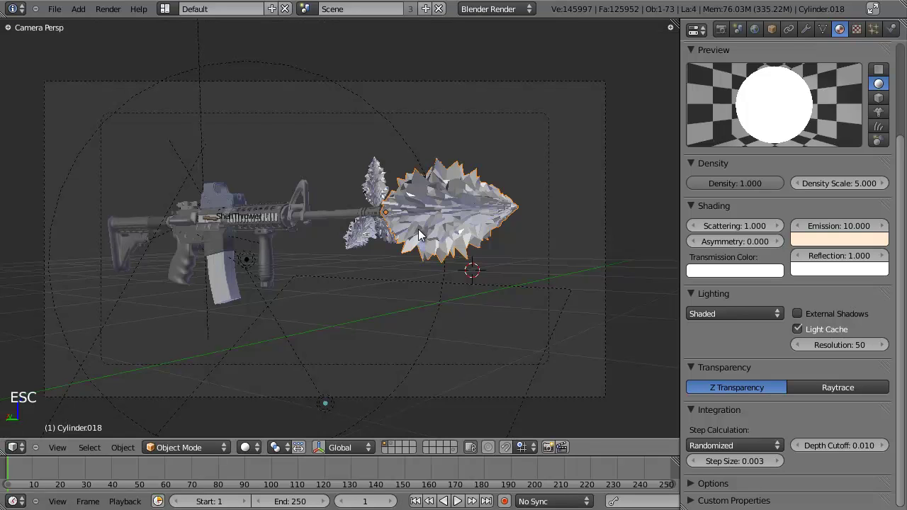
{"action": "key", "text": "ctrl+s"}
{"action": "left_click", "coordinate": [417, 238]}
{"action": "key", "text": "a"}
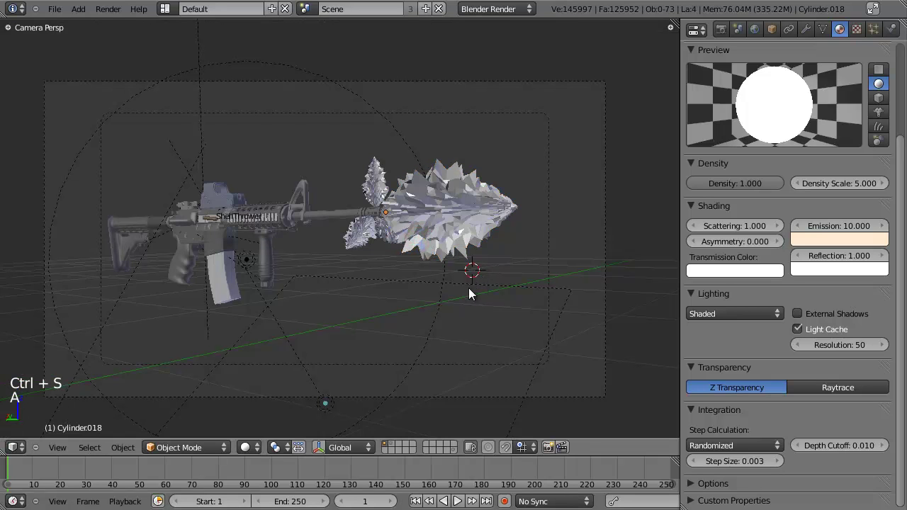
{"action": "right_click", "coordinate": [469, 221]}
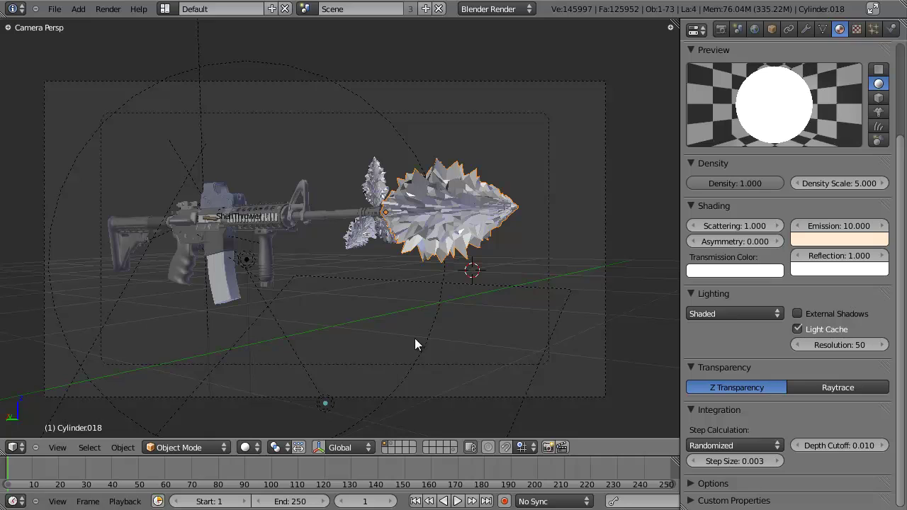
Reopen the last render and examine the flames' overall shape and colour beside the rifle barrel
{"action": "key", "text": "F11"}
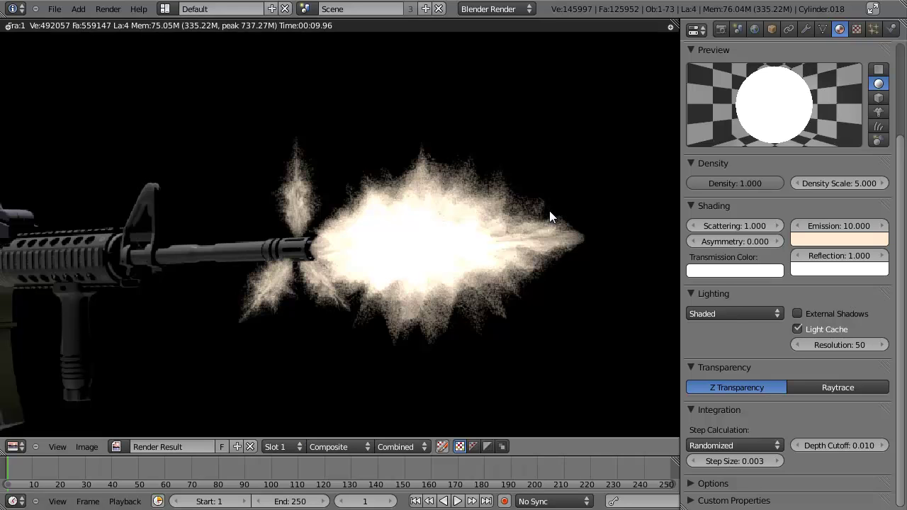
{"action": "scroll", "coordinate": [487, 239], "scroll_direction": "down", "scroll_amount": 3}
{"action": "scroll", "coordinate": [443, 268], "scroll_direction": "up", "scroll_amount": 2}
{"action": "scroll", "coordinate": [442, 268], "scroll_direction": "up", "scroll_amount": 1}
{"action": "key", "text": "Escape"}
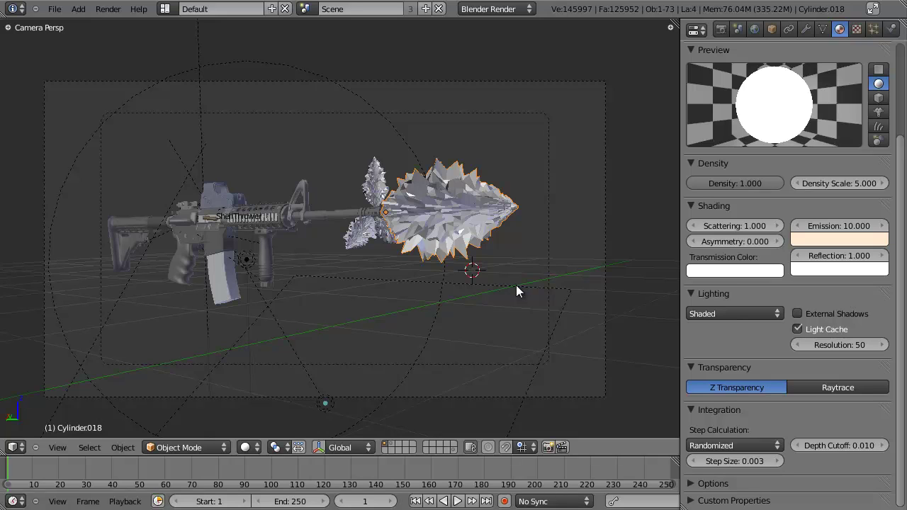
Deselect everything in the scene, switch to Firefox and search Google for "m4 carbine"
{"action": "key", "text": "a"}
{"action": "left_click", "coordinate": [634, 420]}
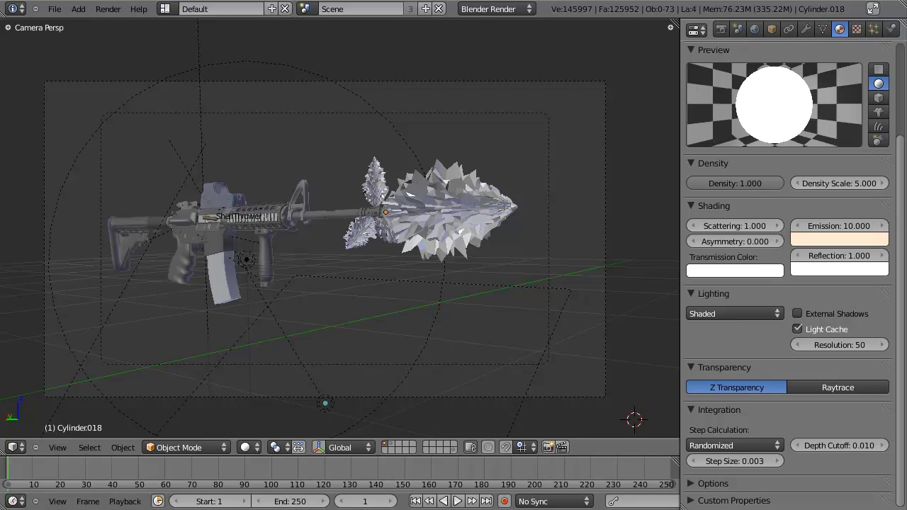
{"action": "key", "text": "alt+Tab"}
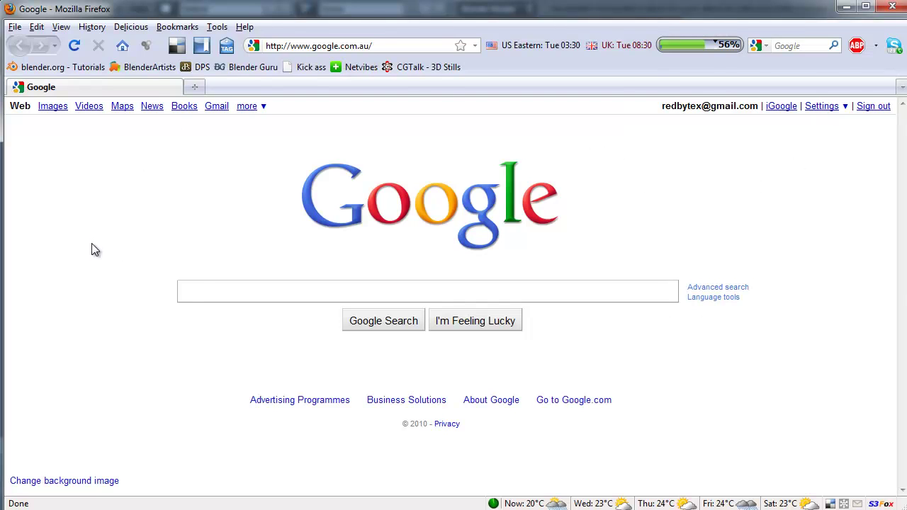
{"action": "left_click", "coordinate": [201, 292]}
{"action": "type", "text": "m"}
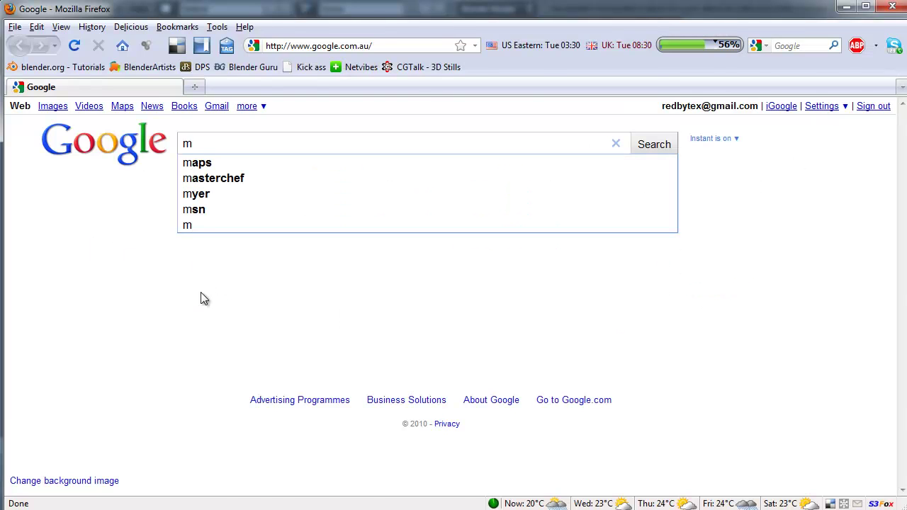
{"action": "type", "text": "4 carbine"}
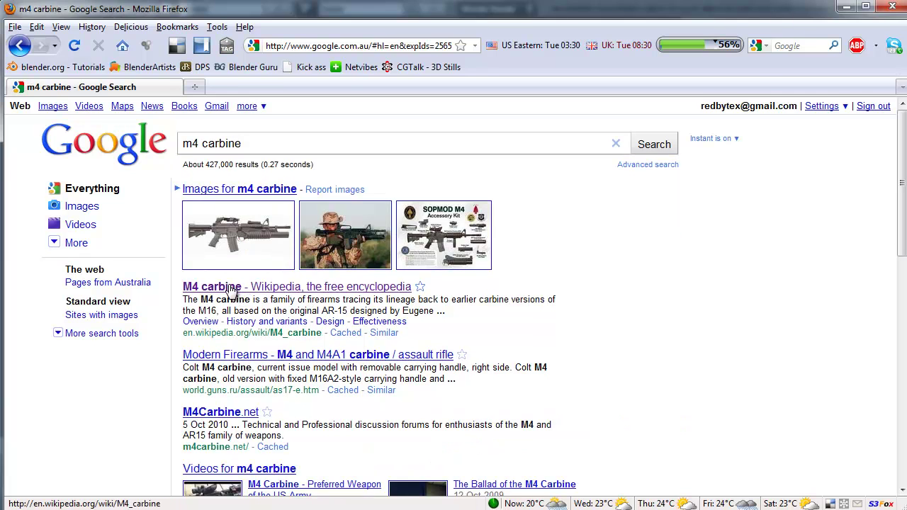
Open the Wikipedia article on the M4 carbine and find its rate of fire in the specifications
{"action": "left_click", "coordinate": [232, 289]}
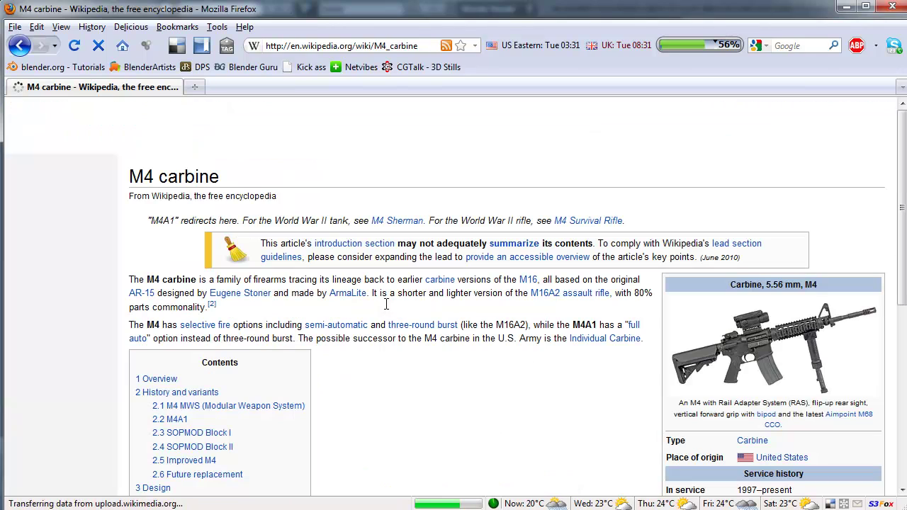
{"action": "left_click_drag", "start_coordinate": [903, 119], "coordinate": [902, 163]}
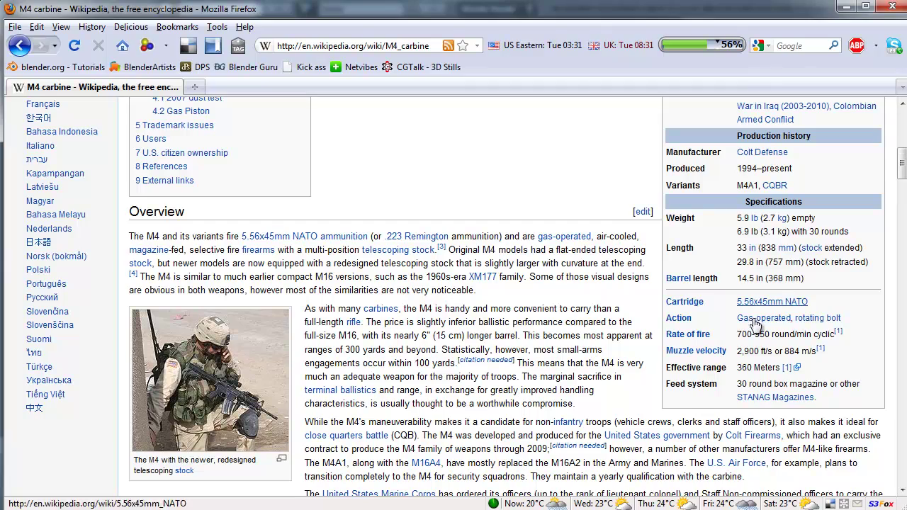
{"action": "left_click_drag", "start_coordinate": [736, 333], "coordinate": [833, 333]}
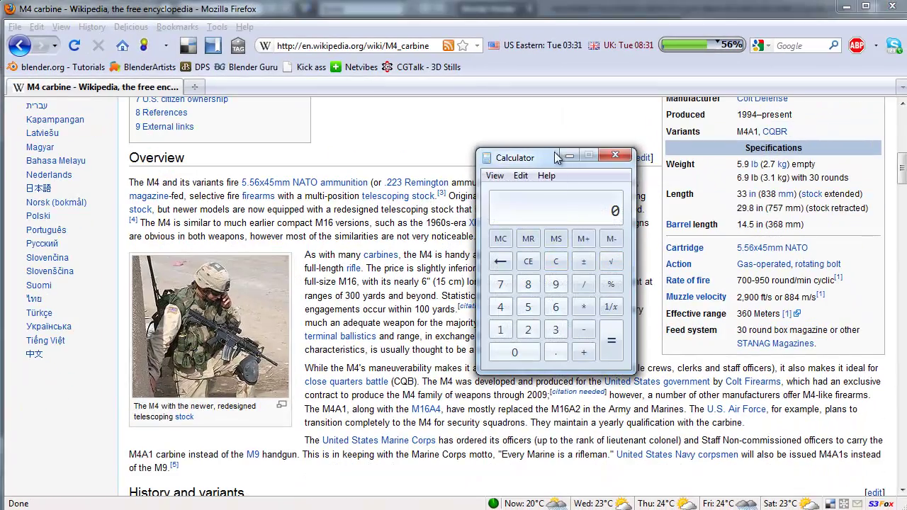
Divide 700 by 60 in the Calculator to get rounds per second, close it and return to Blender
{"action": "left_click_drag", "start_coordinate": [556, 156], "coordinate": [516, 130]}
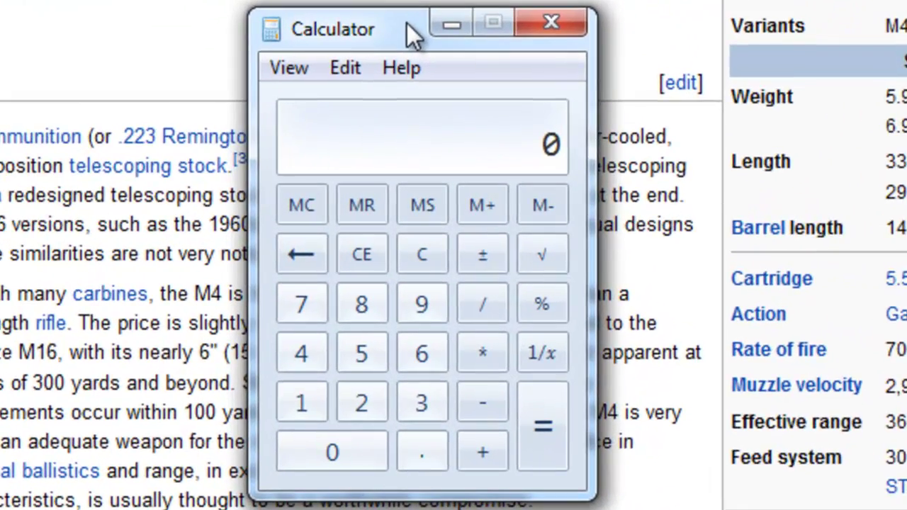
{"action": "type", "text": "700"}
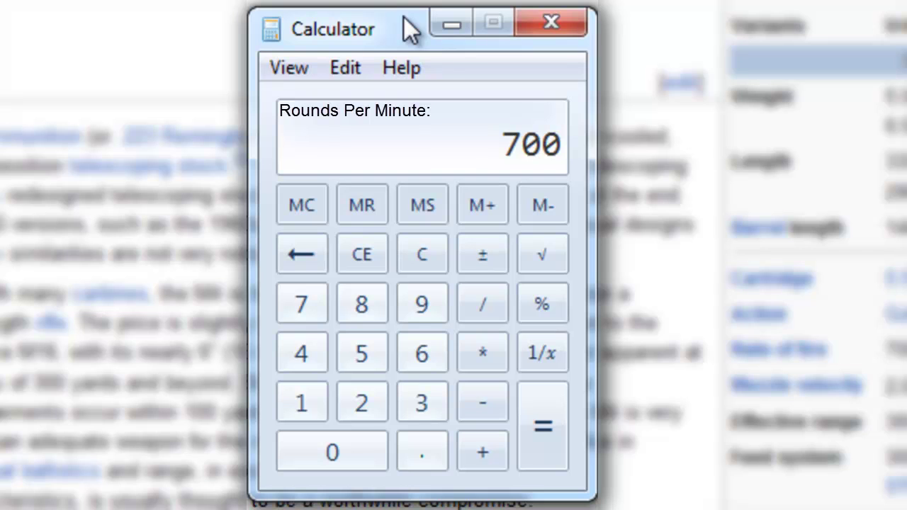
{"action": "type", "text": "/60"}
{"action": "key", "text": "Return"}
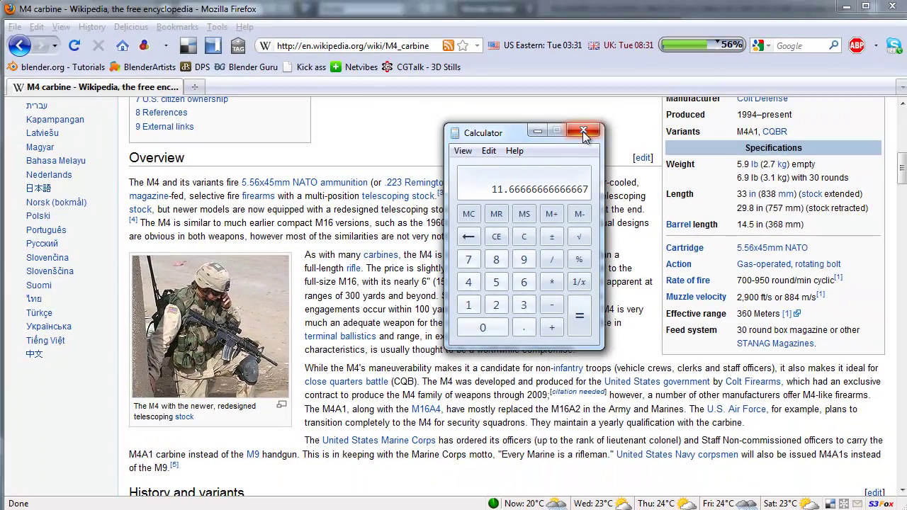
{"action": "left_click", "coordinate": [552, 30]}
{"action": "left_click", "coordinate": [854, 5]}
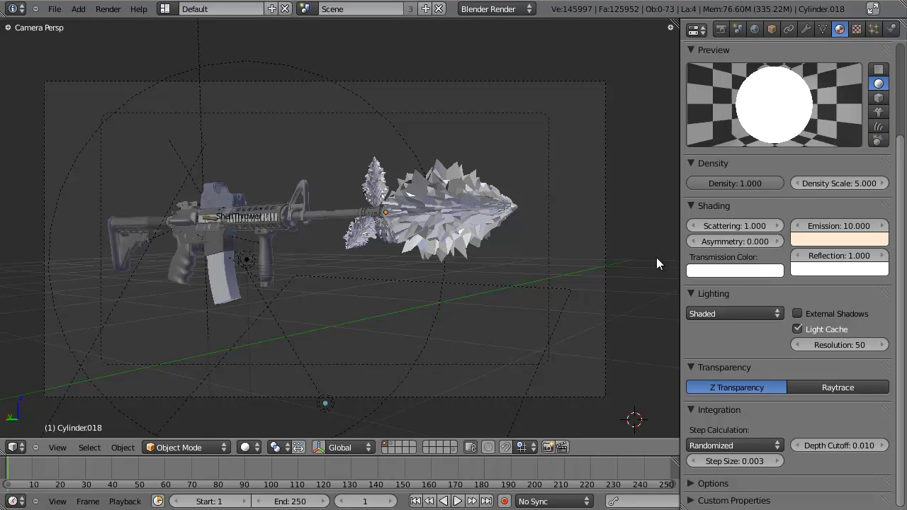
Select the large flame and keyframe its volume material's Density of 1.000 at frame 2
{"action": "right_click", "coordinate": [501, 222]}
{"action": "right_click", "coordinate": [384, 208]}
{"action": "right_click", "coordinate": [383, 217]}
{"action": "right_click", "coordinate": [378, 234]}
{"action": "right_click", "coordinate": [384, 241]}
{"action": "right_click", "coordinate": [458, 226]}
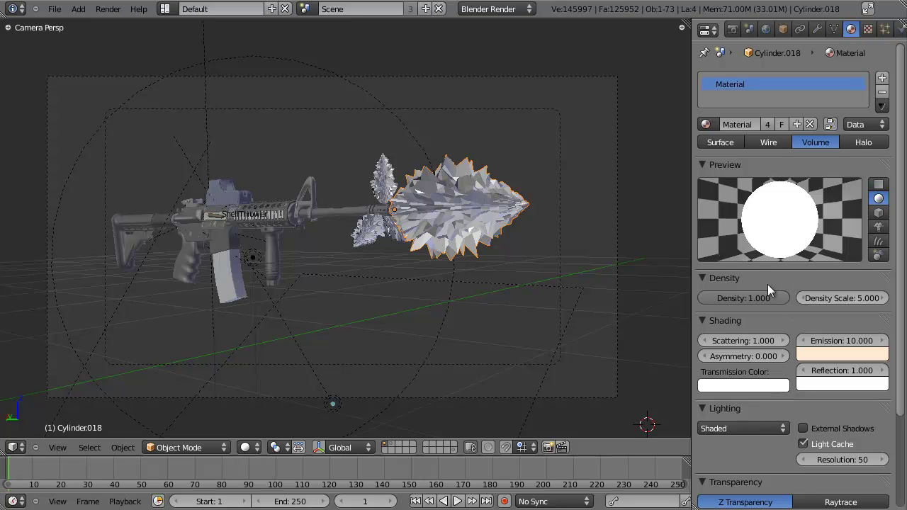
{"action": "key", "text": "Right"}
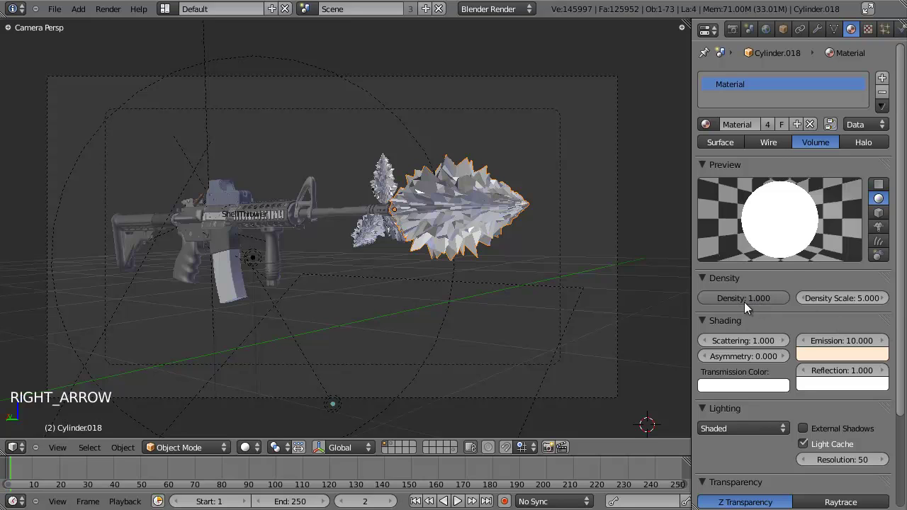
{"action": "key", "text": "i"}
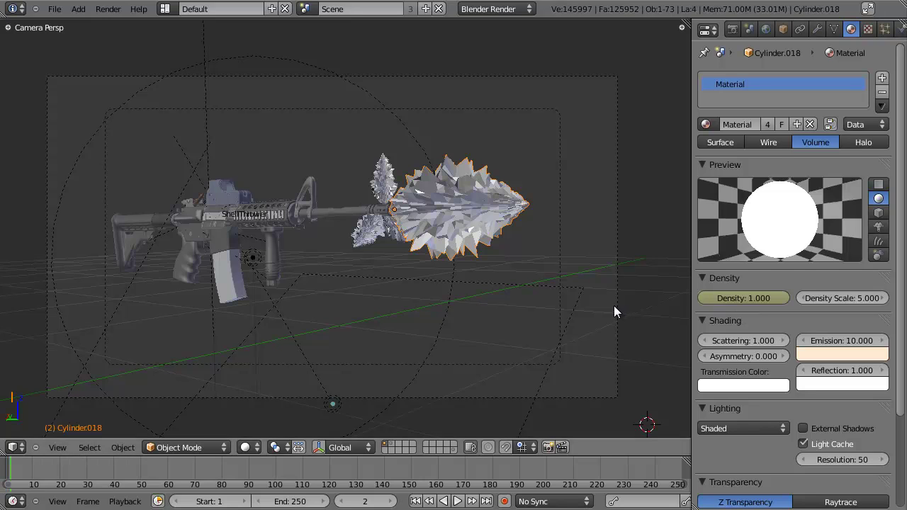
Set the volume material's Density to 0 at frame 1 and keyframe it
{"action": "key", "text": "Left"}
{"action": "left_click", "coordinate": [746, 298]}
{"action": "type", "text": "0"}
{"action": "key", "text": "Return"}
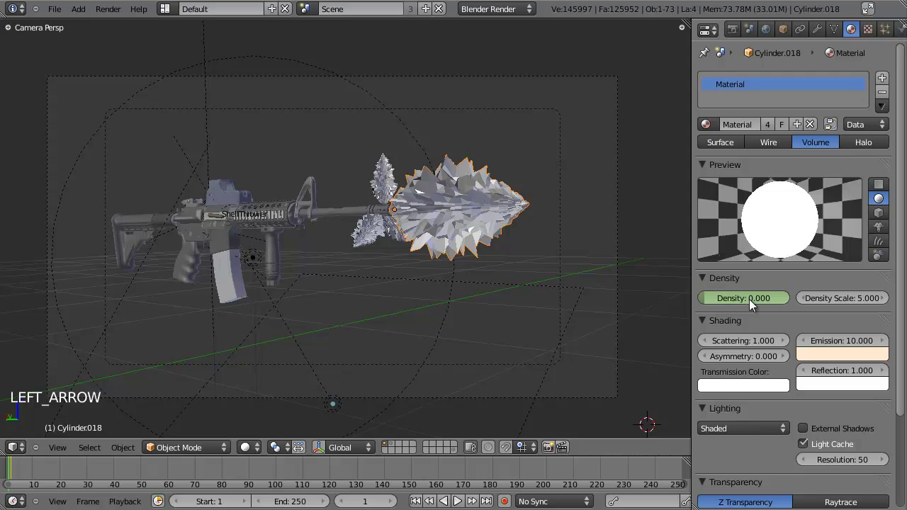
{"action": "key", "text": "i"}
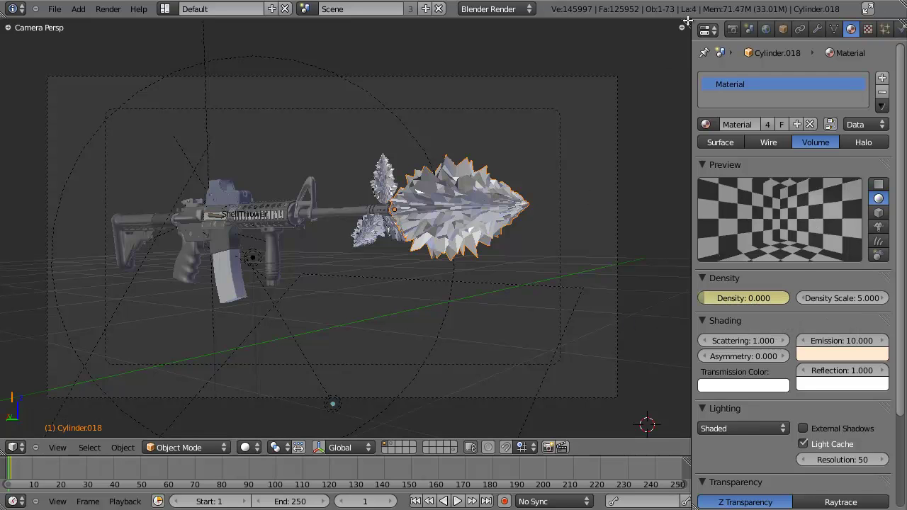
Split the 3D view in two, turn one half into a Graph Editor and frame the material's Density curve
{"action": "left_click_drag", "start_coordinate": [685, 22], "coordinate": [339, 24]}
{"action": "left_click", "coordinate": [355, 448]}
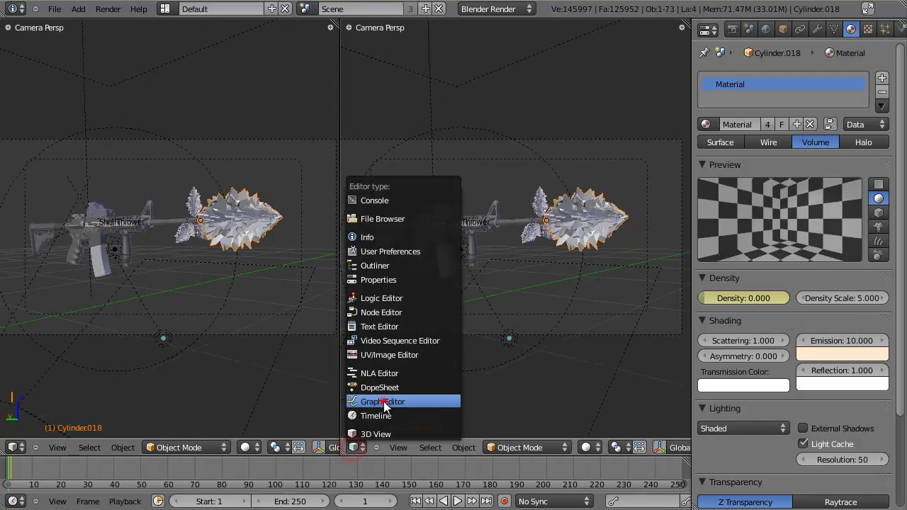
{"action": "left_click", "coordinate": [383, 401]}
{"action": "middle_click_drag", "start_coordinate": [544, 304], "coordinate": [606, 305], "text": "ctrl"}
{"action": "left_click", "coordinate": [601, 447]}
{"action": "scroll", "coordinate": [631, 296], "scroll_direction": "up", "scroll_amount": 10}
{"action": "middle_click_drag", "start_coordinate": [638, 269], "coordinate": [615, 327]}
Step back and forth between frames 1 and 2 to check the animated Density
{"action": "key", "text": "Right"}
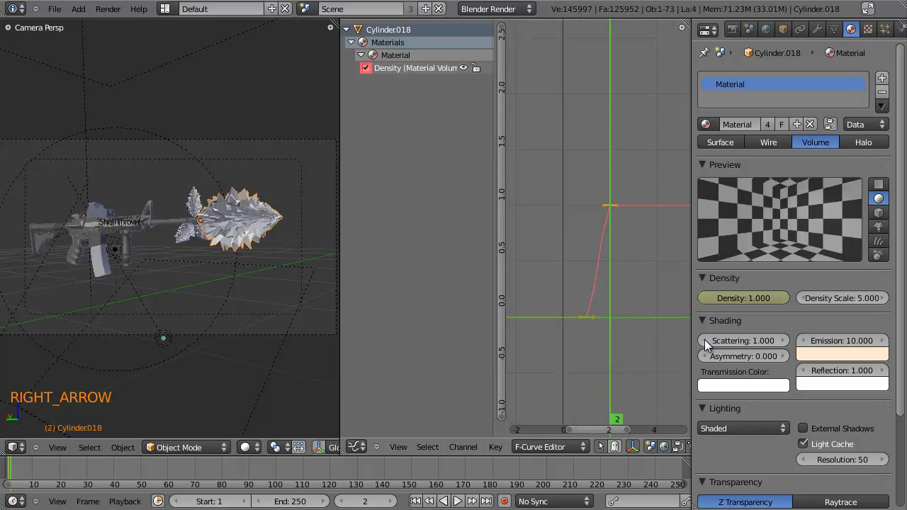
{"action": "key", "text": "Left"}
{"action": "key", "text": "Right"}
{"action": "key", "text": "Left"}
{"action": "key", "text": "Right"}
{"action": "key", "text": "Left"}
{"action": "key", "text": "Right"}
{"action": "key", "text": "Left"}
Widen the Graph Editor, show its properties and add a Cycles modifier to the Density curve
{"action": "left_click_drag", "start_coordinate": [339, 304], "coordinate": [215, 305]}
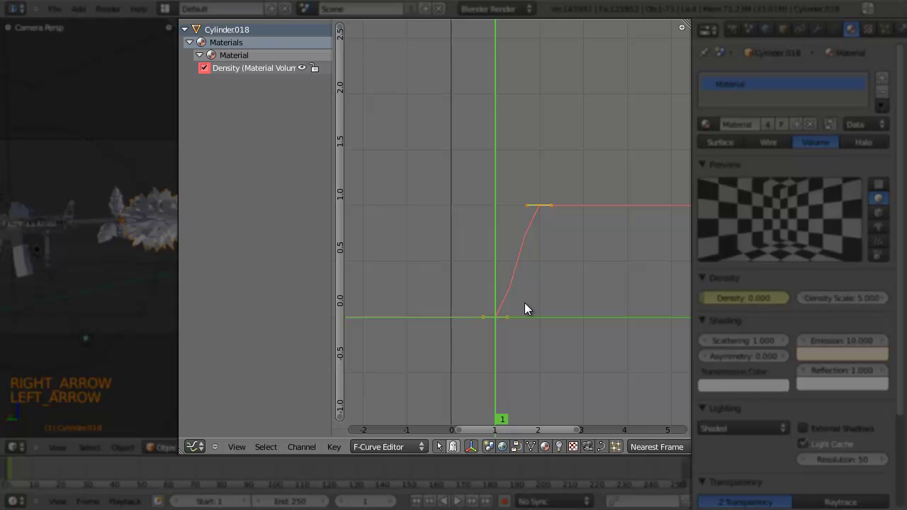
{"action": "left_click", "coordinate": [334, 447]}
{"action": "left_click", "coordinate": [334, 447]}
{"action": "left_click", "coordinate": [333, 447]}
{"action": "key", "text": "n"}
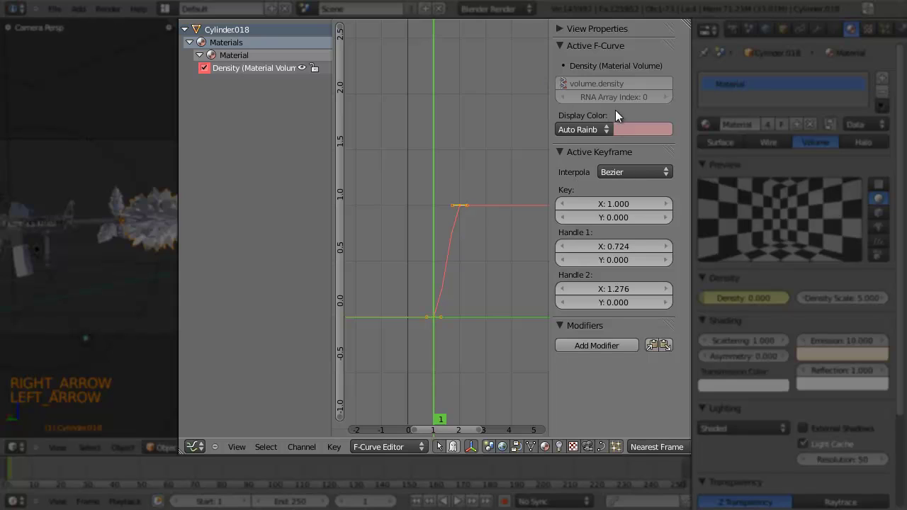
{"action": "left_click", "coordinate": [587, 344]}
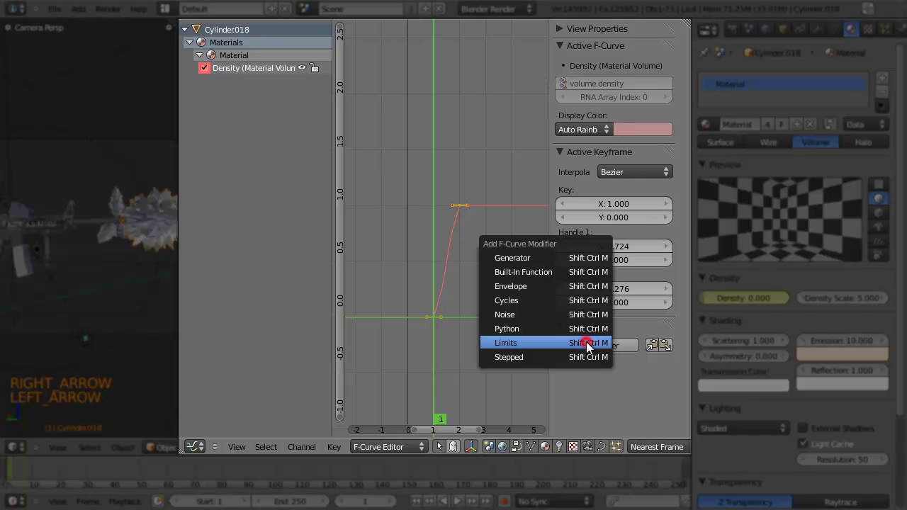
{"action": "left_click", "coordinate": [543, 300]}
{"action": "scroll", "coordinate": [479, 272], "scroll_direction": "down", "scroll_amount": 1}
{"action": "scroll", "coordinate": [479, 284], "scroll_direction": "down", "scroll_amount": 4}
{"action": "scroll", "coordinate": [451, 293], "scroll_direction": "up", "scroll_amount": 2}
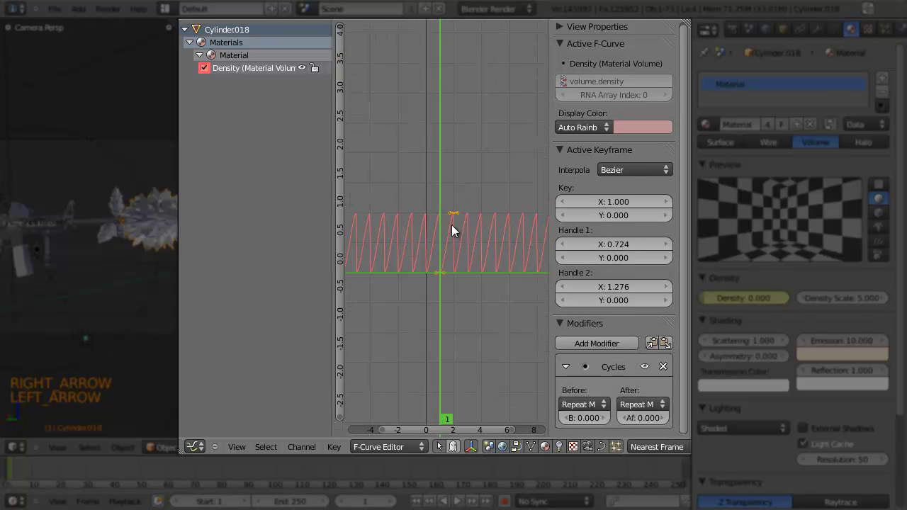
{"action": "scroll", "coordinate": [446, 302], "scroll_direction": "down", "scroll_amount": 3}
Inspect the Density curve's two original keyframes and compare the Density on frames 1 and 2
{"action": "left_click_drag", "start_coordinate": [447, 305], "coordinate": [449, 327]}
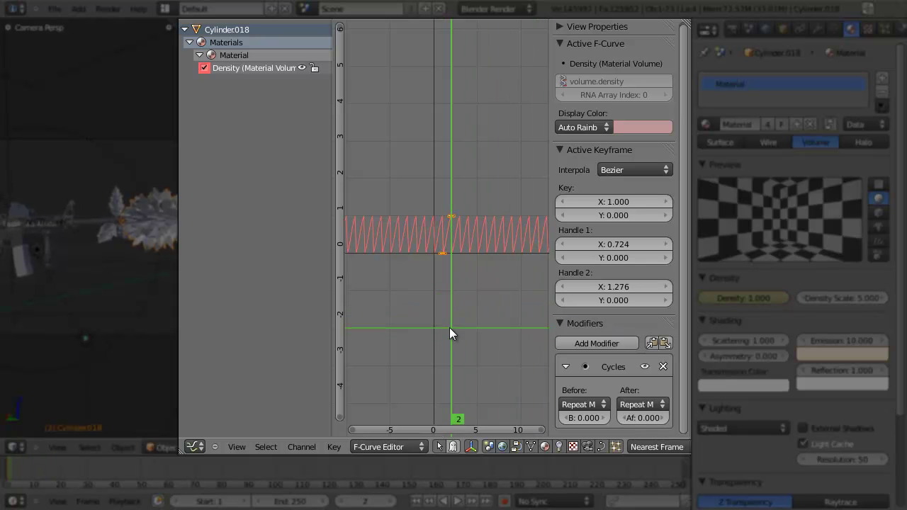
{"action": "scroll", "coordinate": [452, 322], "scroll_direction": "up", "scroll_amount": 1}
{"action": "middle_click_drag", "start_coordinate": [453, 324], "coordinate": [475, 161], "text": "ctrl"}
{"action": "right_click", "coordinate": [441, 330]}
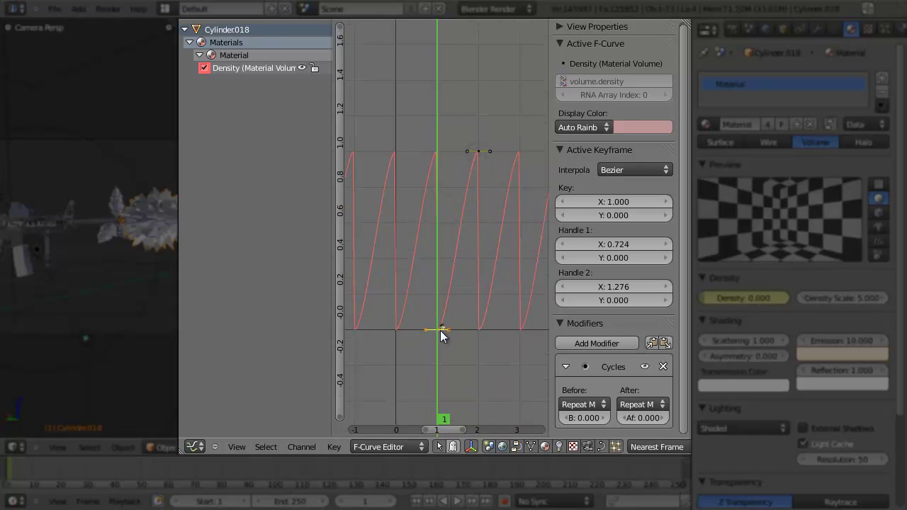
{"action": "right_click", "coordinate": [478, 151]}
{"action": "key", "text": "Right"}
{"action": "key", "text": "Left"}
{"action": "key", "text": "Right"}
{"action": "key", "text": "Left"}
{"action": "key", "text": "Right"}
{"action": "key", "text": "Left"}
{"action": "key", "text": "Right"}
{"action": "key", "text": "Left"}
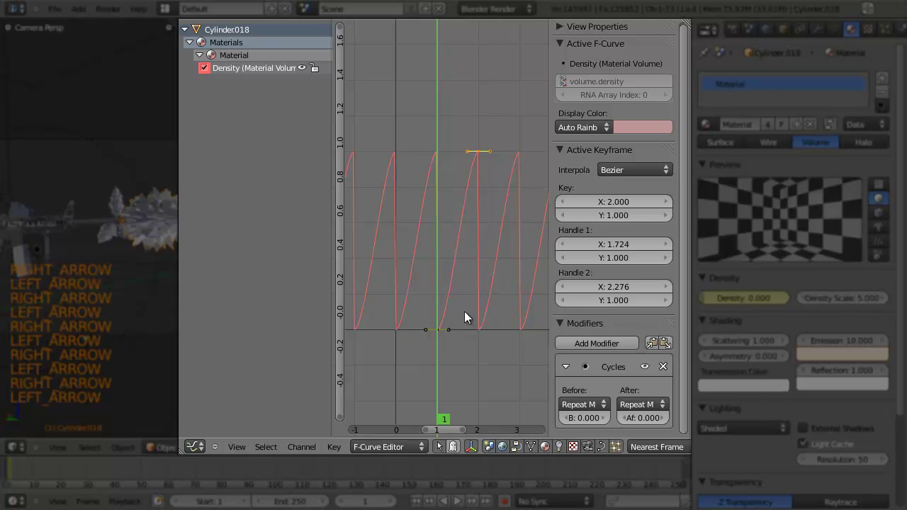
{"action": "key", "text": "Right"}
{"action": "key", "text": "Left"}
Step forward frame by frame to frame 17 and back to frame 14, checking the Density on each frame
{"action": "key", "text": "Right"}
{"action": "key", "text": "Right"}
{"action": "key", "text": "Right"}
{"action": "key", "text": "Right"}
{"action": "key", "text": "Right"}
{"action": "key", "text": "Right"}
{"action": "key", "text": "Right"}
{"action": "key", "text": "Right"}
{"action": "key", "text": "Right"}
{"action": "key", "text": "Right"}
{"action": "key", "text": "Right"}
{"action": "key", "text": "Right"}
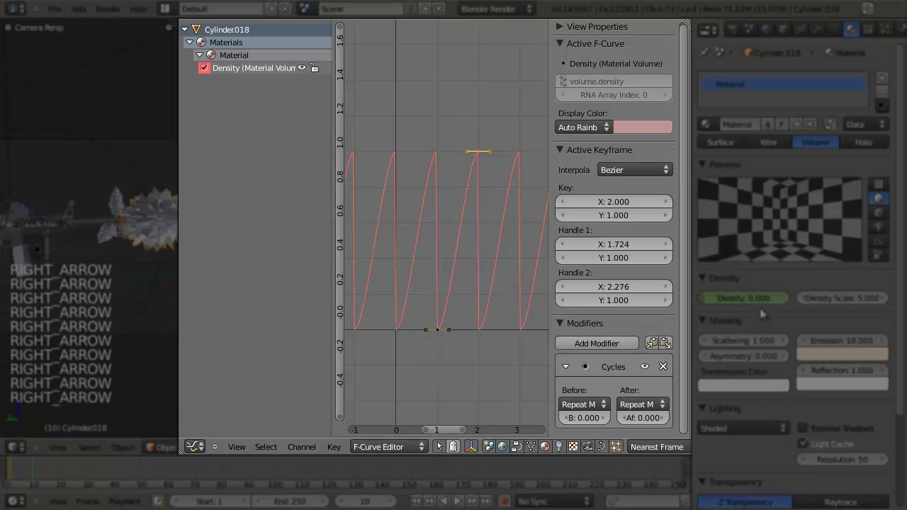
{"action": "key", "text": "Right"}
{"action": "key", "text": "Right"}
{"action": "key", "text": "Right"}
{"action": "key", "text": "Right"}
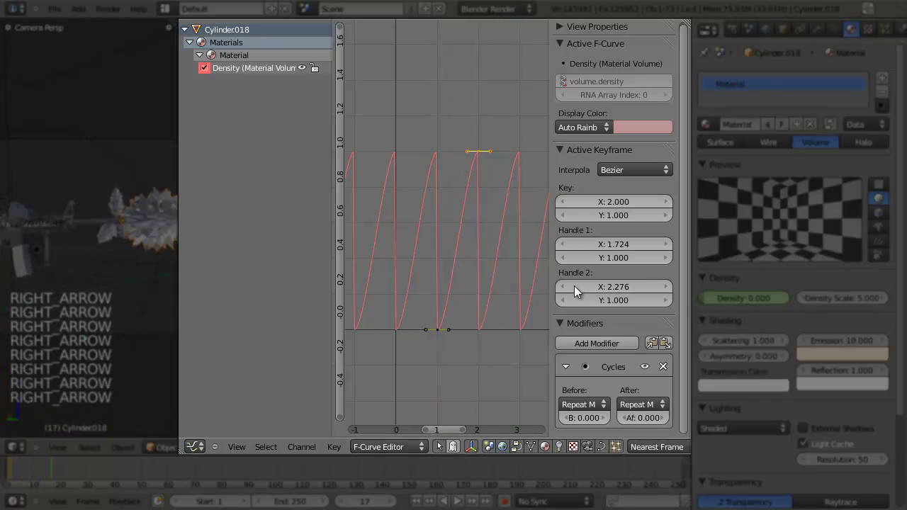
{"action": "key", "text": "Left"}
{"action": "key", "text": "Left"}
{"action": "key", "text": "Left"}
Examine close up where the cycled Density curve meets frames 14 and 15
{"action": "scroll", "coordinate": [486, 328], "scroll_direction": "down", "scroll_amount": 7}
{"action": "middle_click_drag", "start_coordinate": [486, 316], "coordinate": [418, 292]}
{"action": "middle_click_drag", "start_coordinate": [495, 280], "coordinate": [387, 285]}
{"action": "scroll", "coordinate": [479, 305], "scroll_direction": "up", "scroll_amount": 3}
{"action": "scroll", "coordinate": [439, 297], "scroll_direction": "up", "scroll_amount": 5}
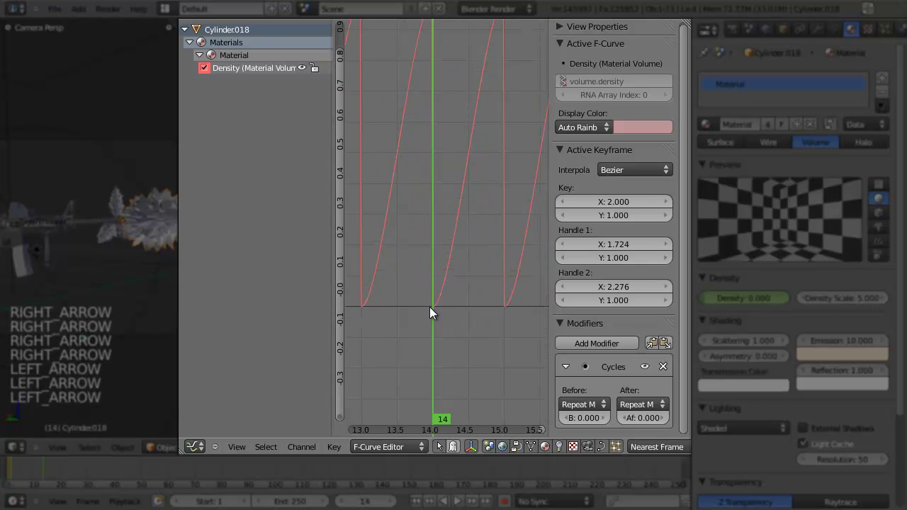
{"action": "scroll", "coordinate": [433, 306], "scroll_direction": "up", "scroll_amount": 4}
{"action": "key", "text": "Right"}
{"action": "scroll", "coordinate": [499, 339], "scroll_direction": "down", "scroll_amount": 3}
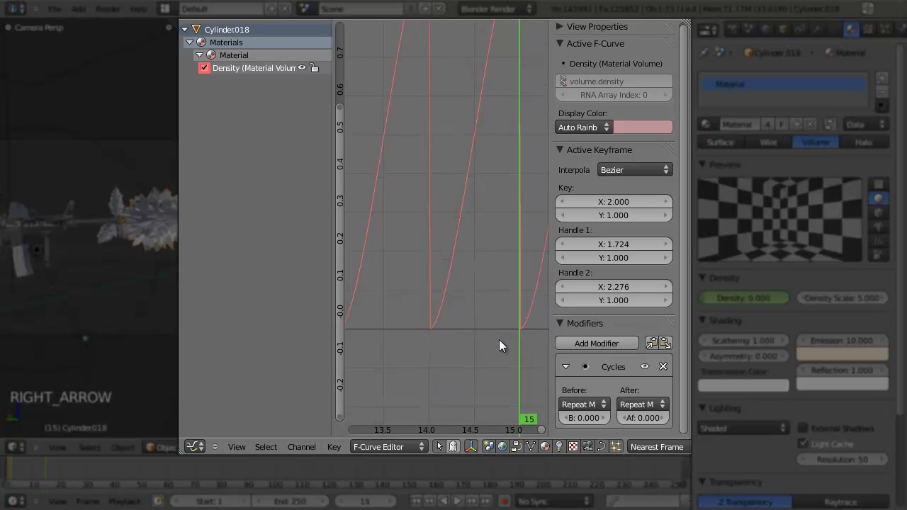
Go back to the Density curve's original keyframes and select the frame 1 and frame 2 keys in turn
{"action": "scroll", "coordinate": [431, 290], "scroll_direction": "down", "scroll_amount": 7}
{"action": "middle_click_drag", "start_coordinate": [464, 288], "coordinate": [441, 282]}
{"action": "scroll", "coordinate": [450, 289], "scroll_direction": "up", "scroll_amount": 2}
{"action": "right_click", "coordinate": [481, 266]}
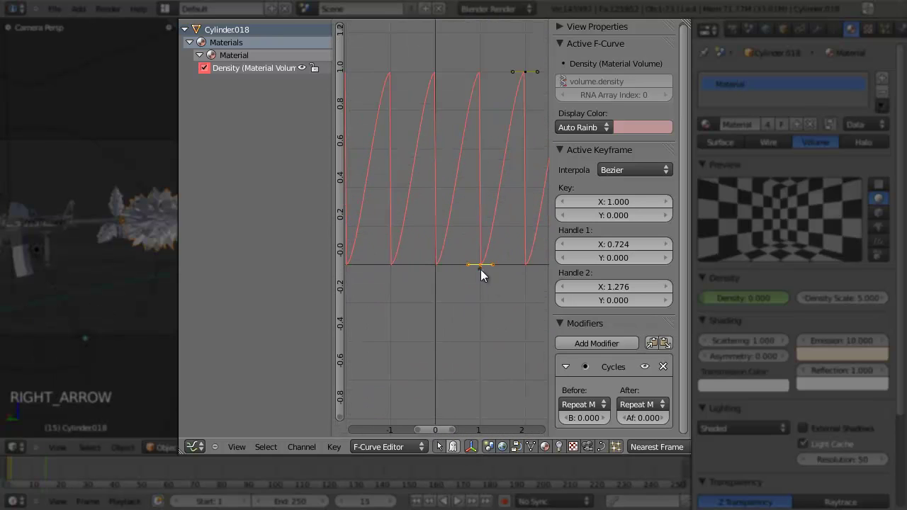
{"action": "right_click", "coordinate": [521, 76]}
{"action": "right_click", "coordinate": [478, 266]}
{"action": "right_click", "coordinate": [526, 75]}
Narrow the channel list and examine how the Density cycle repeats over the first frames
{"action": "left_click_drag", "start_coordinate": [332, 236], "coordinate": [291, 236]}
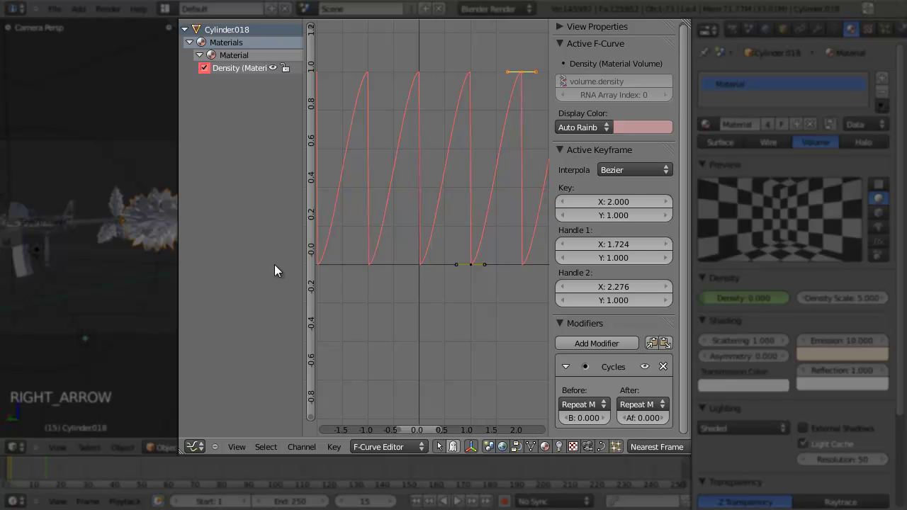
{"action": "scroll", "coordinate": [515, 201], "scroll_direction": "down", "scroll_amount": 2}
{"action": "middle_click_drag", "start_coordinate": [442, 227], "coordinate": [320, 235]}
{"action": "scroll", "coordinate": [410, 254], "scroll_direction": "down", "scroll_amount": 1}
{"action": "middle_click_drag", "start_coordinate": [410, 254], "coordinate": [474, 273]}
{"action": "scroll", "coordinate": [464, 285], "scroll_direction": "up", "scroll_amount": 2}
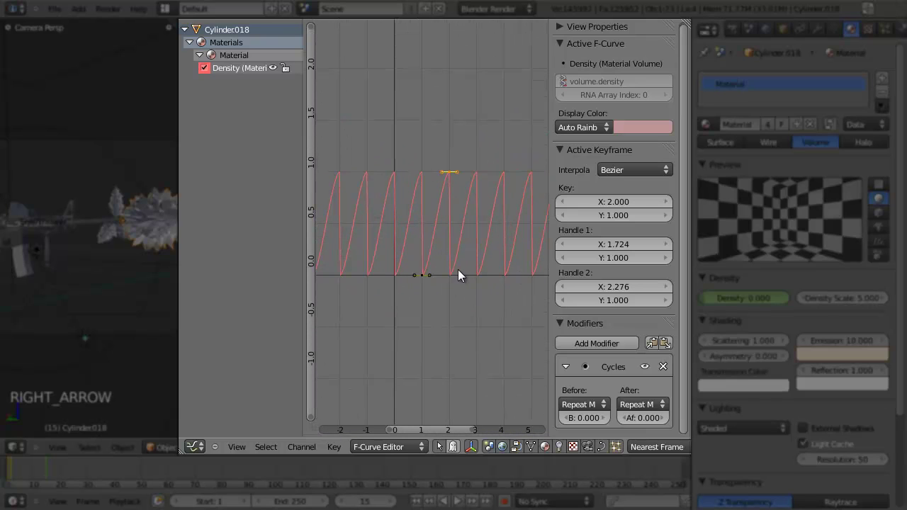
{"action": "middle_click_drag", "start_coordinate": [523, 273], "coordinate": [450, 265]}
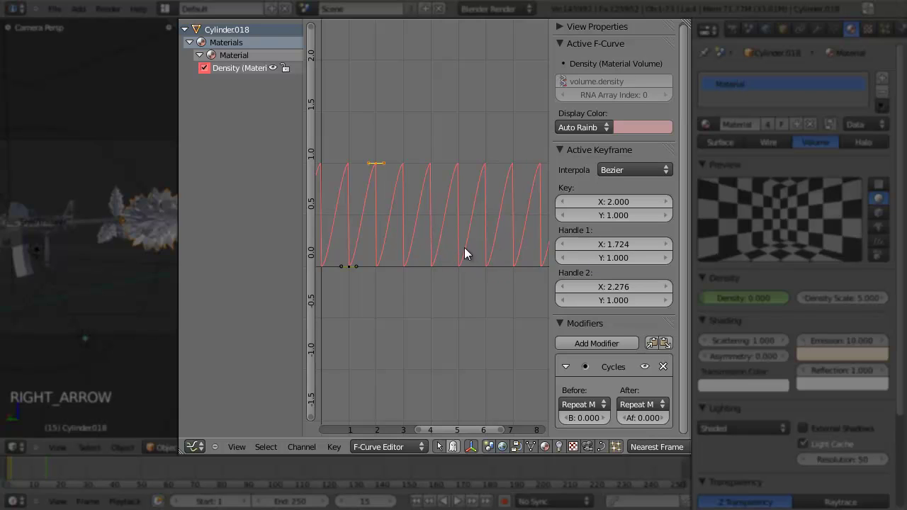
{"action": "middle_click_drag", "start_coordinate": [427, 241], "coordinate": [497, 249]}
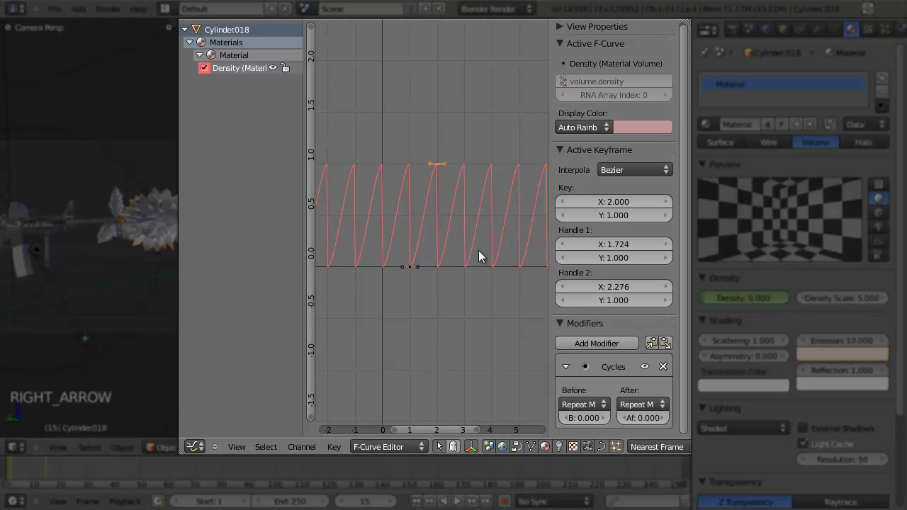
{"action": "middle_click_drag", "start_coordinate": [472, 266], "coordinate": [430, 261]}
{"action": "scroll", "coordinate": [452, 266], "scroll_direction": "up", "scroll_amount": 1}
{"action": "scroll", "coordinate": [400, 252], "scroll_direction": "up", "scroll_amount": 5}
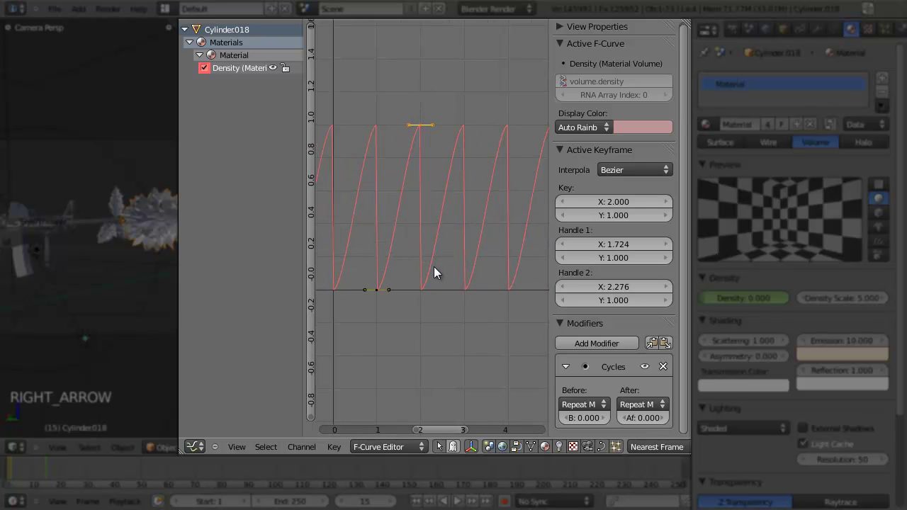
Add a Density key near zero at about frame 1.61, between the existing two keys, and set the current frame to 1
{"action": "scroll", "coordinate": [411, 287], "scroll_direction": "up", "scroll_amount": 7}
{"action": "middle_click_drag", "start_coordinate": [422, 290], "coordinate": [462, 270]}
{"action": "scroll", "coordinate": [424, 298], "scroll_direction": "down", "scroll_amount": 3}
{"action": "left_click", "coordinate": [422, 298], "text": "ctrl"}
{"action": "scroll", "coordinate": [429, 303], "scroll_direction": "up", "scroll_amount": 3}
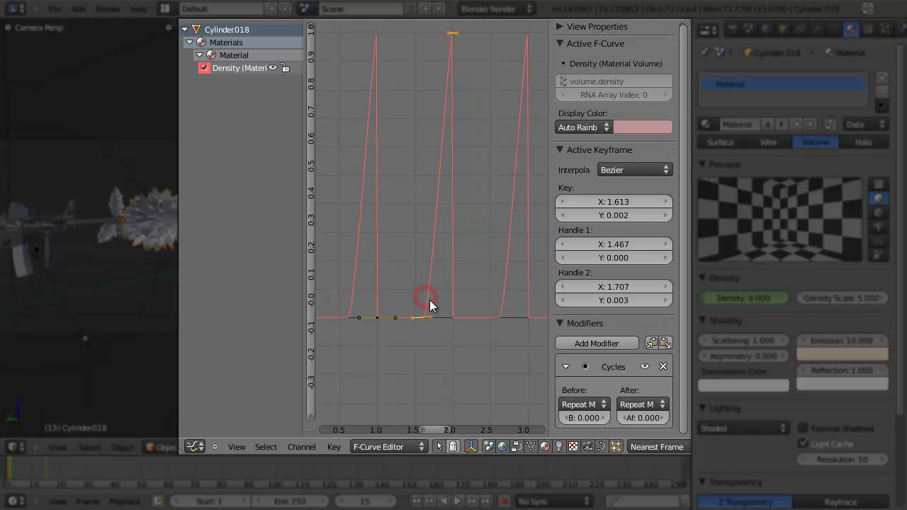
{"action": "scroll", "coordinate": [424, 320], "scroll_direction": "up", "scroll_amount": 2}
{"action": "scroll", "coordinate": [425, 338], "scroll_direction": "down", "scroll_amount": 6}
{"action": "left_click", "coordinate": [406, 308]}
{"action": "left_click_drag", "start_coordinate": [406, 308], "coordinate": [395, 301]}
{"action": "mouse_move", "coordinate": [447, 277]}
{"action": "middle_mouse_down", "text": "ctrl"}
{"action": "mouse_move", "coordinate": [399, 295]}
{"action": "mouse_move", "coordinate": [464, 318]}
{"action": "mouse_move", "coordinate": [488, 281]}
{"action": "mouse_move", "coordinate": [456, 300]}
{"action": "mouse_move", "coordinate": [428, 288]}
{"action": "mouse_move", "coordinate": [527, 294]}
{"action": "mouse_move", "coordinate": [435, 287]}
{"action": "middle_mouse_up", "text": "ctrl"}
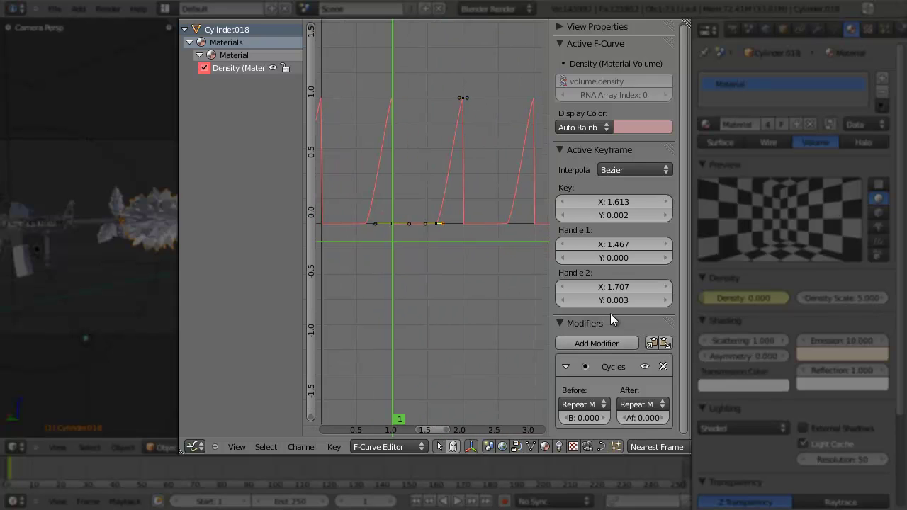
Add a Noise modifier to the Density curve beneath its Cycles modifier
{"action": "left_click", "coordinate": [560, 149]}
{"action": "left_click", "coordinate": [577, 185]}
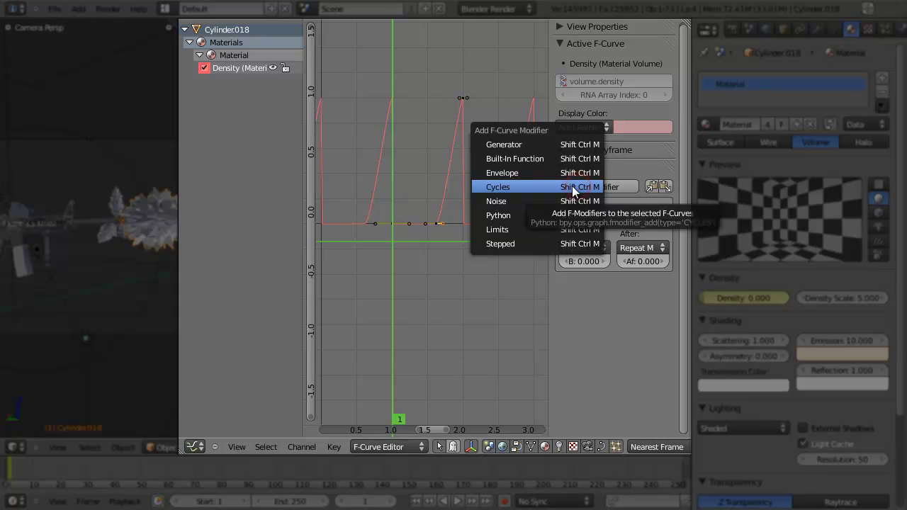
{"action": "left_click", "coordinate": [503, 201]}
{"action": "middle_click_drag", "start_coordinate": [477, 259], "coordinate": [385, 293], "text": "ctrl"}
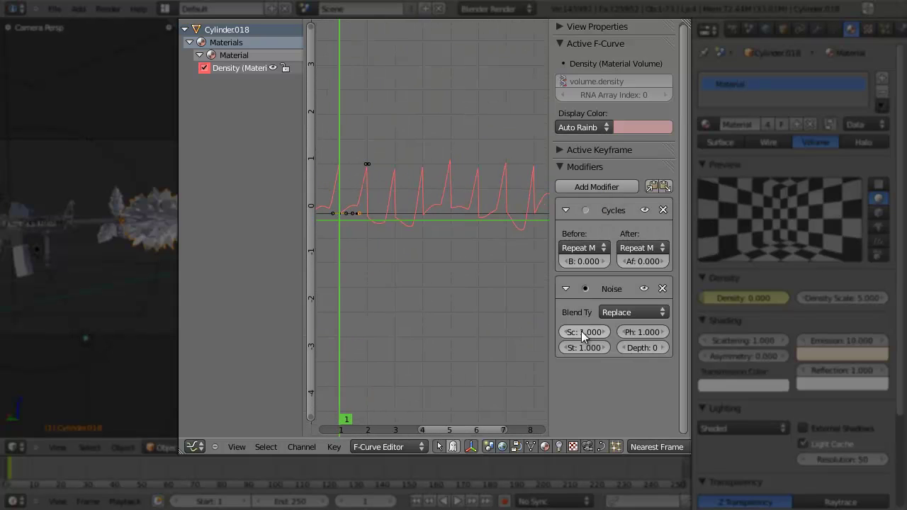
Lower the Noise modifier's scale to -0.100
{"action": "left_click_drag", "start_coordinate": [578, 333], "coordinate": [570, 332]}
{"action": "left_click", "coordinate": [569, 332]}
{"action": "left_click", "coordinate": [604, 331]}
{"action": "scroll", "coordinate": [456, 272], "scroll_direction": "up", "scroll_amount": 8}
{"action": "scroll", "coordinate": [455, 273], "scroll_direction": "up", "scroll_amount": 4}
{"action": "middle_click_drag", "start_coordinate": [390, 254], "coordinate": [468, 275]}
{"action": "scroll", "coordinate": [499, 296], "scroll_direction": "down", "scroll_amount": 3}
{"action": "left_click", "coordinate": [570, 332]}
{"action": "left_click", "coordinate": [570, 332]}
Set the Noise modifier's strength to 1.200 and its blend type to Subtract
{"action": "scroll", "coordinate": [460, 272], "scroll_direction": "down", "scroll_amount": 1}
{"action": "scroll", "coordinate": [509, 286], "scroll_direction": "down", "scroll_amount": 3}
{"action": "left_click", "coordinate": [579, 348]}
{"action": "left_click", "coordinate": [588, 385]}
{"action": "left_click", "coordinate": [575, 347]}
{"action": "left_click_drag", "start_coordinate": [575, 346], "coordinate": [577, 347]}
{"action": "left_click", "coordinate": [615, 311]}
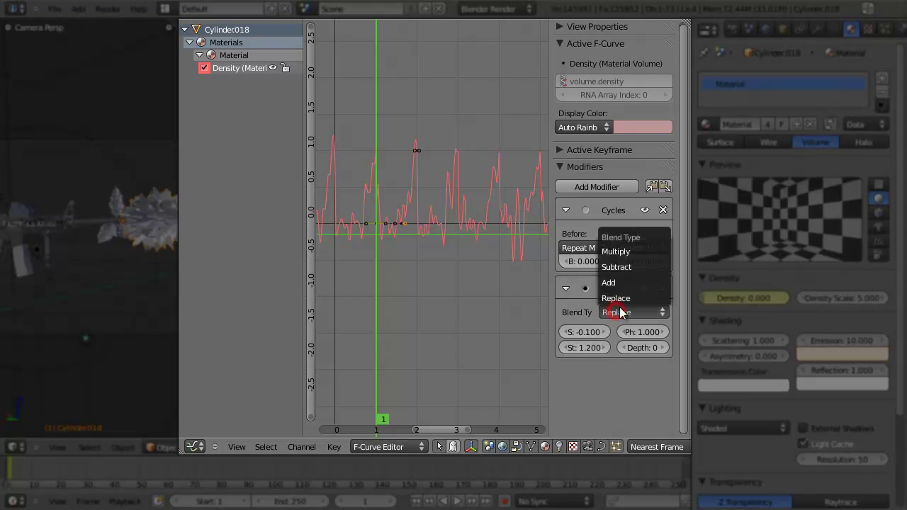
{"action": "left_click", "coordinate": [639, 265]}
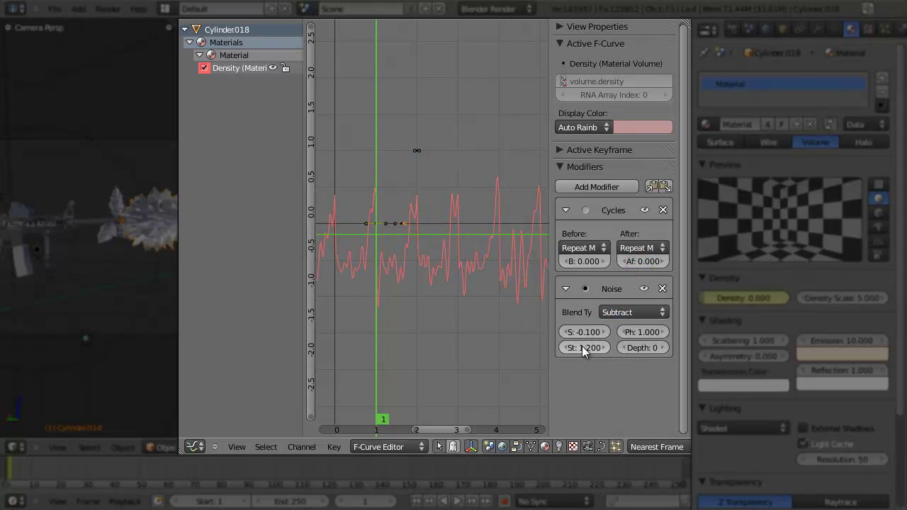
Raise the Noise modifier's strength to 3.000
{"action": "left_click_drag", "start_coordinate": [580, 349], "coordinate": [586, 347]}
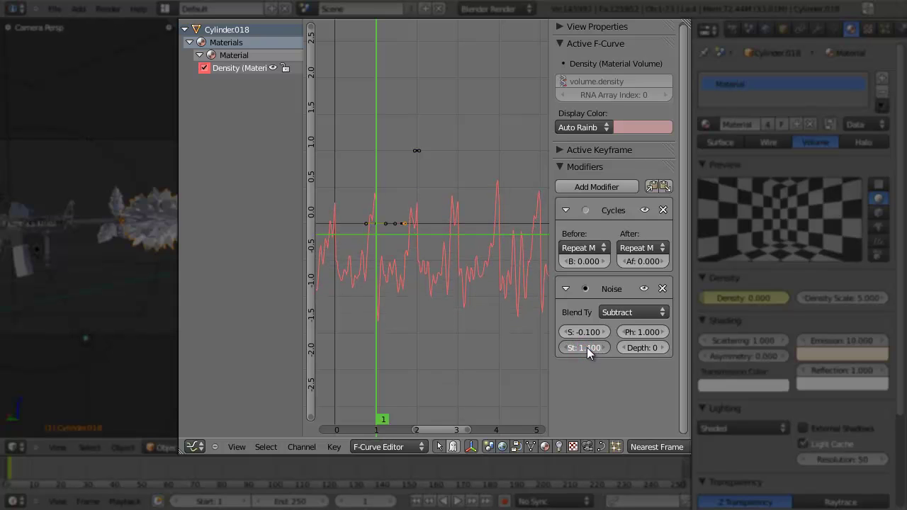
{"action": "scroll", "coordinate": [404, 205], "scroll_direction": "up", "scroll_amount": 4}
{"action": "scroll", "coordinate": [441, 245], "scroll_direction": "down", "scroll_amount": 6}
{"action": "middle_click_drag", "start_coordinate": [459, 310], "coordinate": [468, 333]}
{"action": "scroll", "coordinate": [531, 324], "scroll_direction": "up", "scroll_amount": 3}
{"action": "mouse_move", "coordinate": [594, 349]}
{"action": "left_mouse_down"}
{"action": "mouse_move", "coordinate": [587, 345]}
{"action": "mouse_move", "coordinate": [602, 348]}
{"action": "left_mouse_up"}
{"action": "scroll", "coordinate": [453, 280], "scroll_direction": "up", "scroll_amount": 5}
{"action": "scroll", "coordinate": [450, 293], "scroll_direction": "down", "scroll_amount": 2, "text": "ctrl"}
{"action": "scroll", "coordinate": [482, 308], "scroll_direction": "down", "scroll_amount": 3}
{"action": "mouse_move", "coordinate": [484, 304]}
{"action": "middle_mouse_down"}
{"action": "mouse_move", "coordinate": [535, 277]}
{"action": "mouse_move", "coordinate": [366, 295]}
{"action": "mouse_move", "coordinate": [492, 290]}
{"action": "middle_mouse_up"}
{"action": "scroll", "coordinate": [492, 290], "scroll_direction": "up", "scroll_amount": 1}
{"action": "scroll", "coordinate": [481, 266], "scroll_direction": "up", "scroll_amount": 7}
Select only the frame 2 Density key and raise it vertically to a value of about 2.09
{"action": "key", "text": "a"}
{"action": "key", "text": "b"}
{"action": "left_click_drag", "start_coordinate": [411, 119], "coordinate": [460, 159]}
{"action": "scroll", "coordinate": [468, 188], "scroll_direction": "down", "scroll_amount": 4}
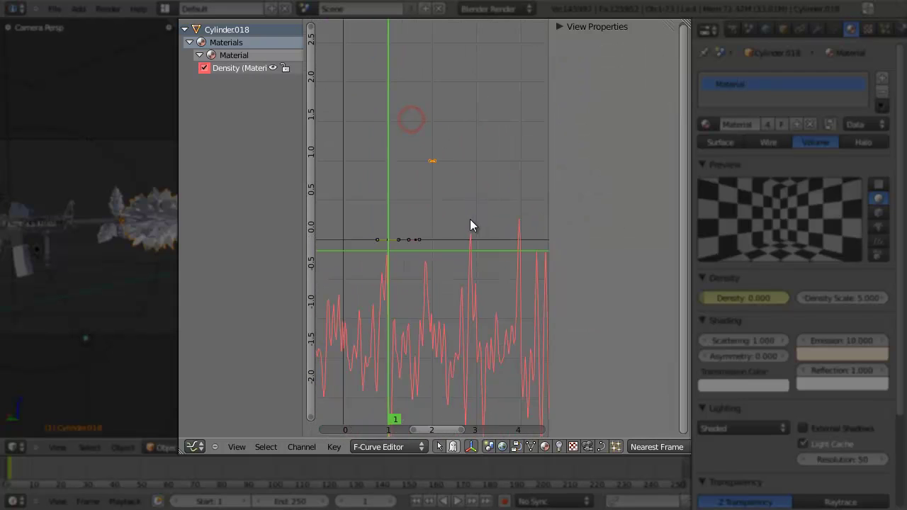
{"action": "key", "text": "g"}
{"action": "key", "text": "y"}
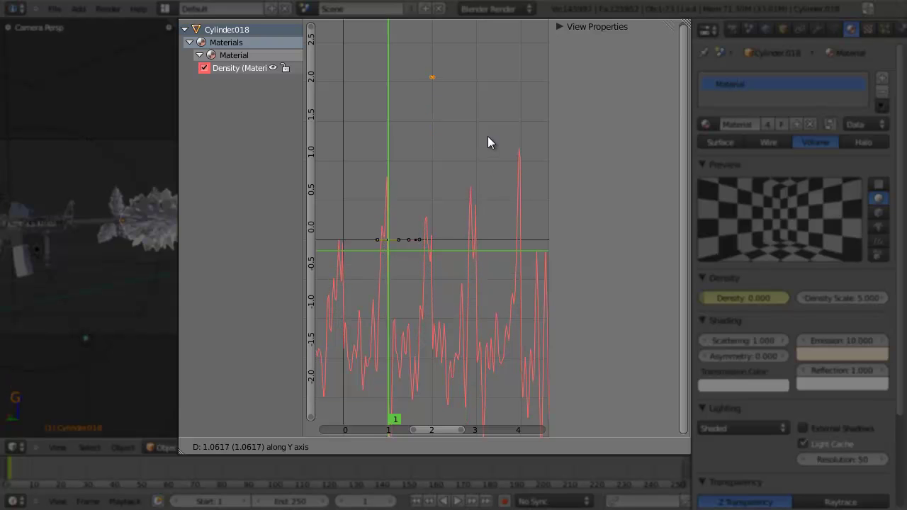
{"action": "left_click", "coordinate": [487, 136]}
Examine the peaks of the noisy Density curve up to about frame 14, and return to the original keys
{"action": "scroll", "coordinate": [495, 239], "scroll_direction": "down", "scroll_amount": 1}
{"action": "middle_click_drag", "start_coordinate": [496, 233], "coordinate": [385, 216]}
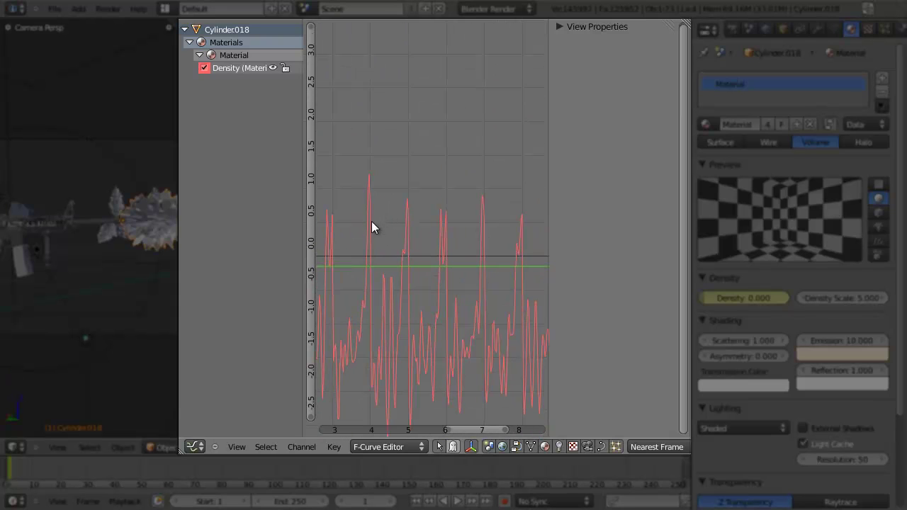
{"action": "middle_click_drag", "start_coordinate": [464, 221], "coordinate": [385, 242]}
{"action": "middle_click_drag", "start_coordinate": [514, 238], "coordinate": [389, 241]}
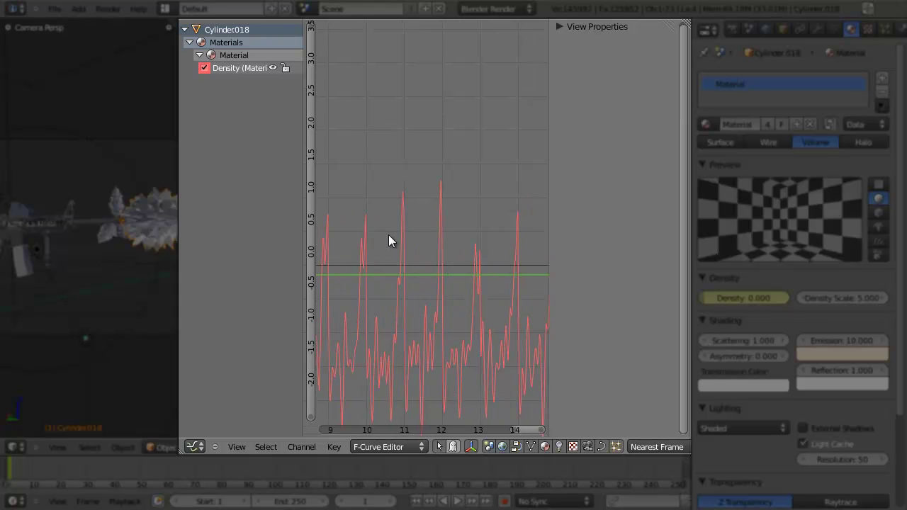
{"action": "key", "text": "Home"}
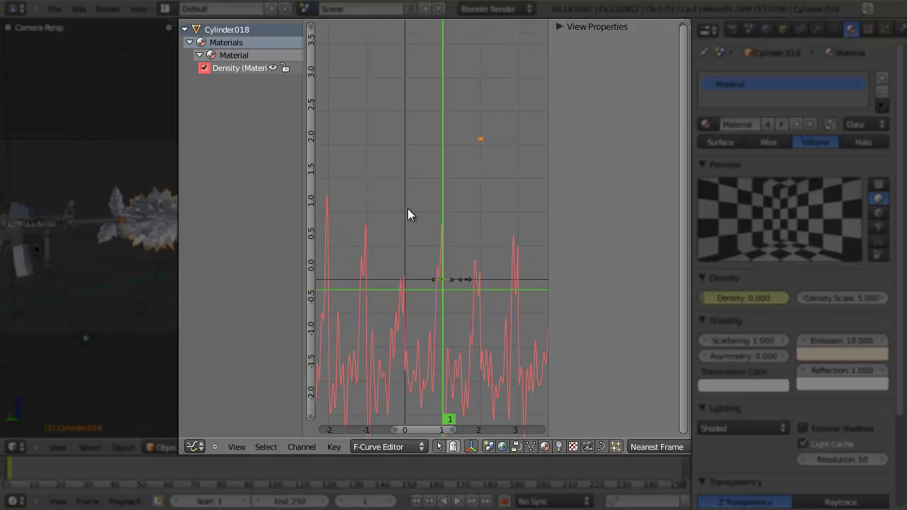
{"action": "middle_click_drag", "start_coordinate": [459, 286], "coordinate": [379, 293]}
Check the position and value of each of the three Density keys, comparing the first key with the frame 2 peak
{"action": "right_click", "coordinate": [431, 307]}
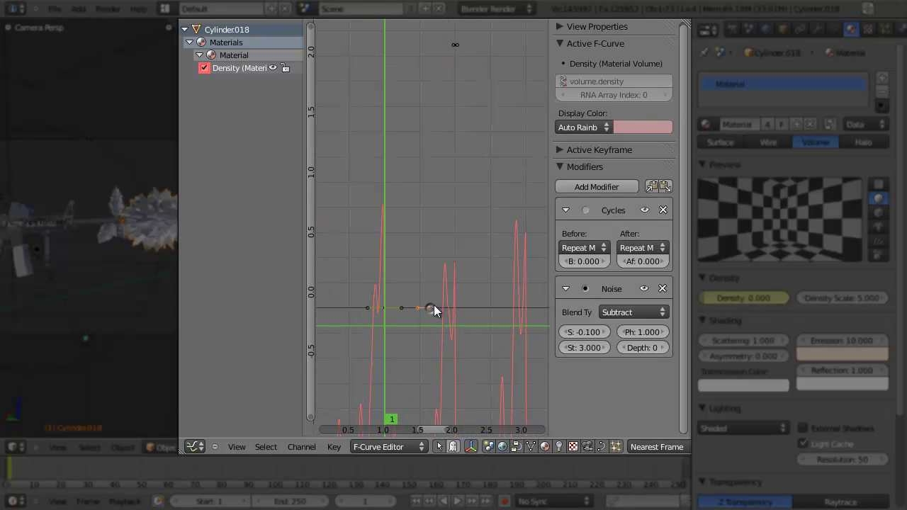
{"action": "right_click", "coordinate": [455, 44]}
{"action": "left_click", "coordinate": [560, 149]}
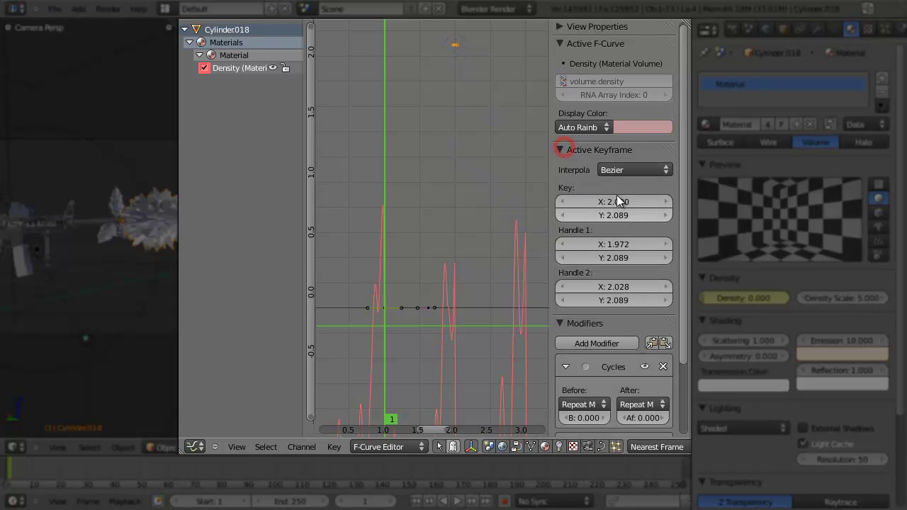
{"action": "right_click", "coordinate": [386, 309]}
{"action": "right_click", "coordinate": [427, 307]}
{"action": "right_click", "coordinate": [454, 47]}
{"action": "scroll", "coordinate": [488, 281], "scroll_direction": "down", "scroll_amount": 2}
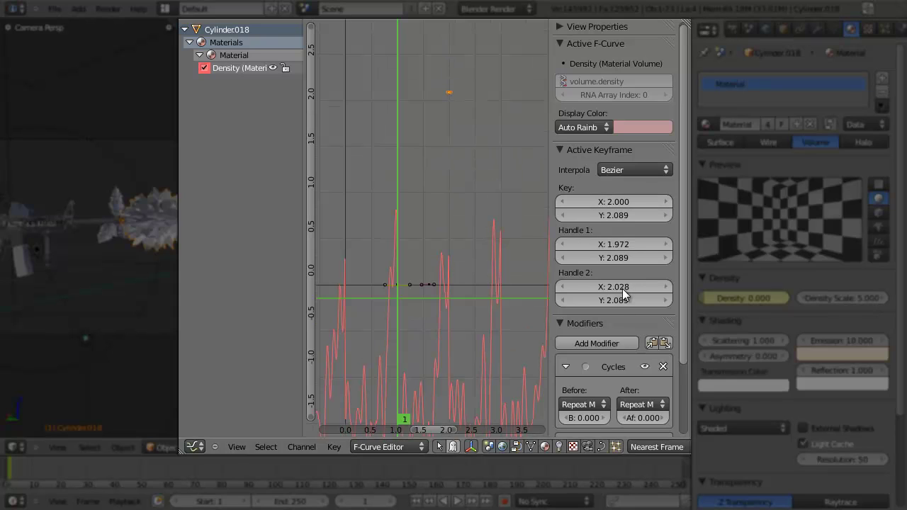
{"action": "right_click", "coordinate": [395, 285]}
{"action": "right_click", "coordinate": [451, 103]}
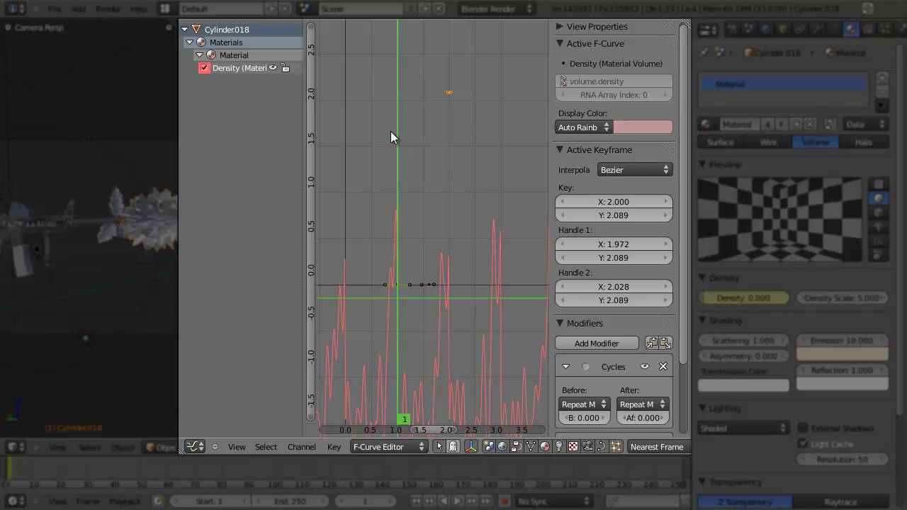
{"action": "right_click", "coordinate": [396, 286]}
{"action": "right_click", "coordinate": [448, 93]}
Examine the two near-zero Density keys up close, selecting them one by one and together, and deselect everything
{"action": "middle_click_drag", "start_coordinate": [476, 227], "coordinate": [474, 344], "text": "ctrl"}
{"action": "scroll", "coordinate": [472, 343], "scroll_direction": "up", "scroll_amount": 2}
{"action": "scroll", "coordinate": [433, 333], "scroll_direction": "up", "scroll_amount": 3}
{"action": "right_click", "coordinate": [426, 341]}
{"action": "right_click", "coordinate": [365, 342]}
{"action": "right_click", "coordinate": [425, 342], "text": "shift"}
{"action": "scroll", "coordinate": [445, 287], "scroll_direction": "down", "scroll_amount": 4}
{"action": "scroll", "coordinate": [445, 287], "scroll_direction": "down", "scroll_amount": 3}
{"action": "key", "text": "a"}
Try moving the frame 2 Density key freely, cancel the move, and switch key snapping to No Auto-Snap
{"action": "right_click", "coordinate": [451, 84]}
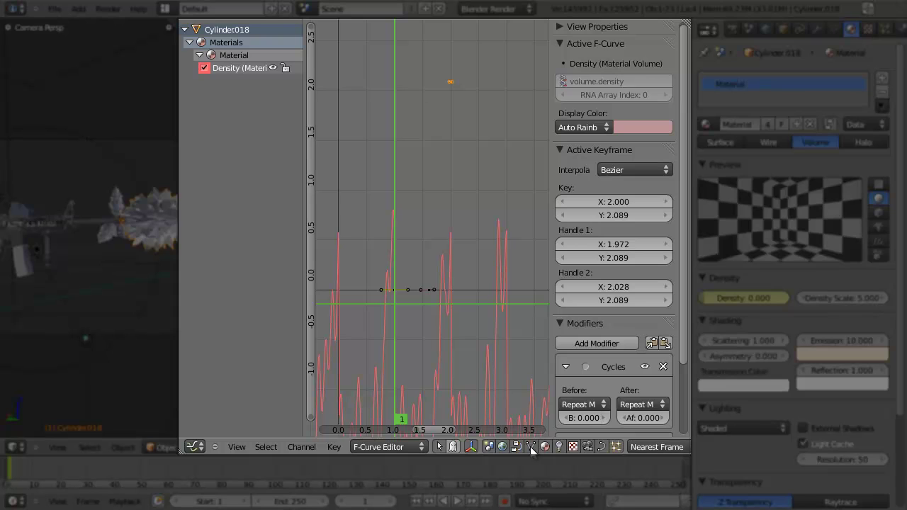
{"action": "key", "text": "g"}
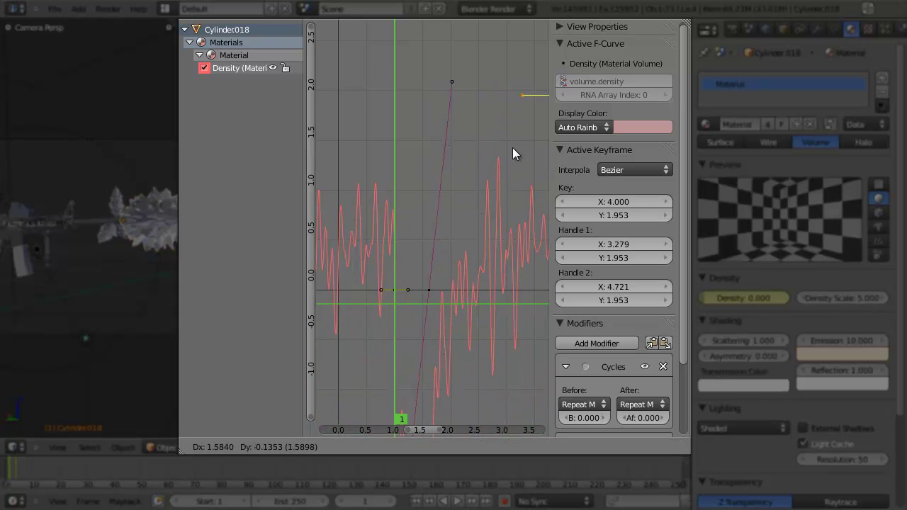
{"action": "key", "text": "Escape"}
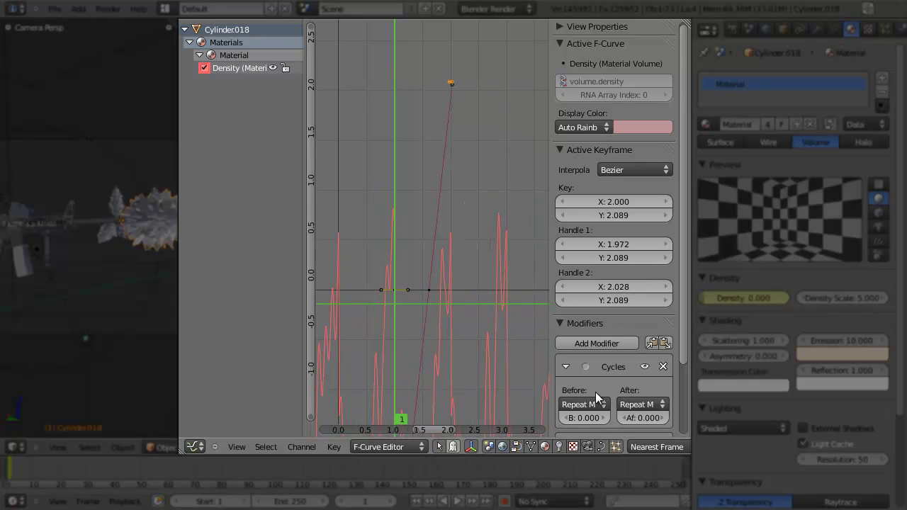
{"action": "left_click", "coordinate": [674, 450]}
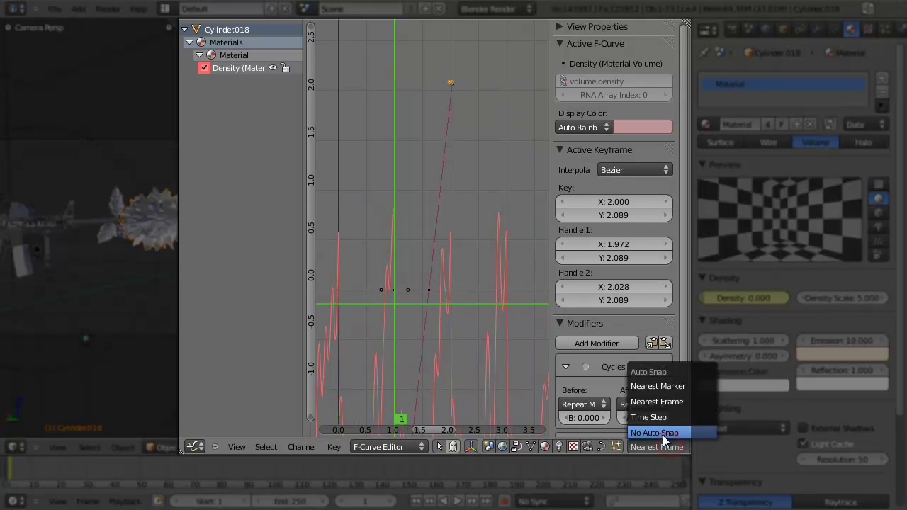
{"action": "left_click", "coordinate": [663, 434]}
Shorten the steep handles of the middle Density key and shift the key slightly earlier in time
{"action": "scroll", "coordinate": [489, 139], "scroll_direction": "up", "scroll_amount": 3}
{"action": "right_click", "coordinate": [428, 323]}
{"action": "scroll", "coordinate": [454, 269], "scroll_direction": "down", "scroll_amount": 2}
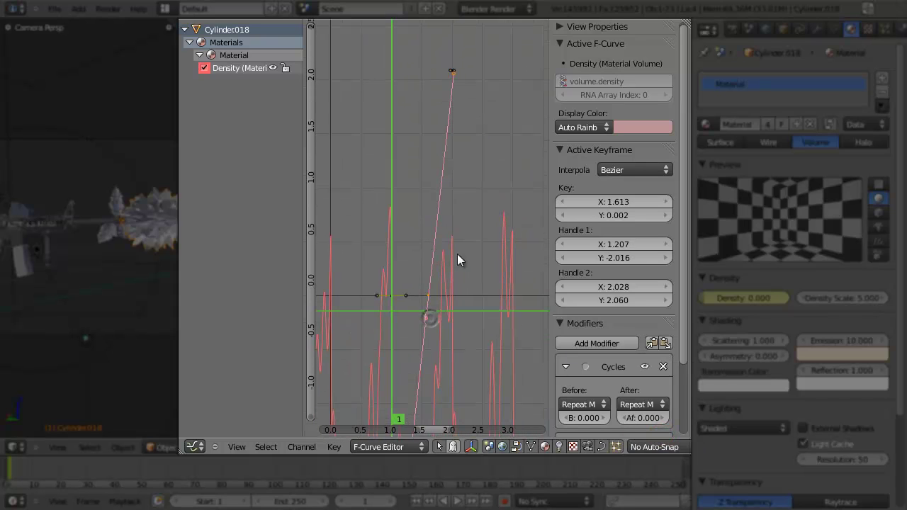
{"action": "key", "text": "s"}
{"action": "left_click", "coordinate": [446, 300]}
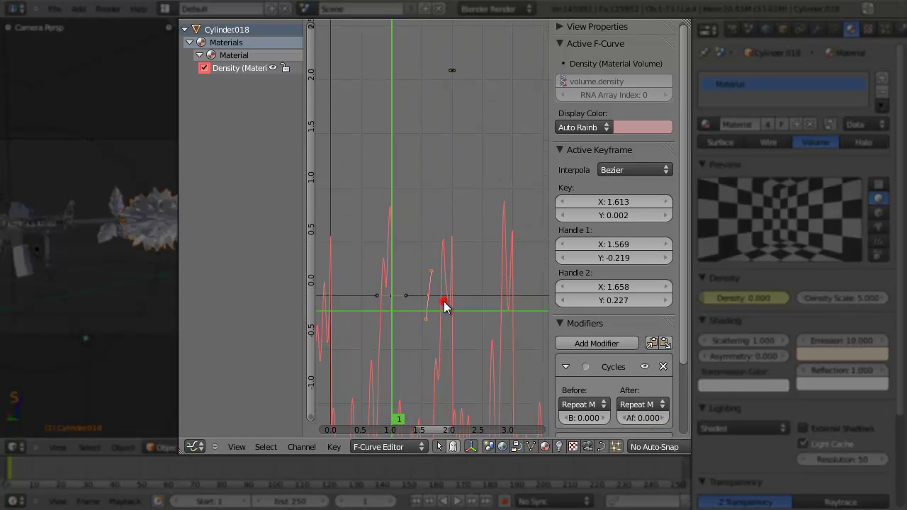
{"action": "scroll", "coordinate": [444, 301], "scroll_direction": "up", "scroll_amount": 1}
{"action": "key", "text": "g"}
{"action": "key", "text": "x"}
{"action": "left_click", "coordinate": [434, 313]}
Move the Density peak key earlier in time and set its frame position to 1.770
{"action": "right_click", "coordinate": [457, 31]}
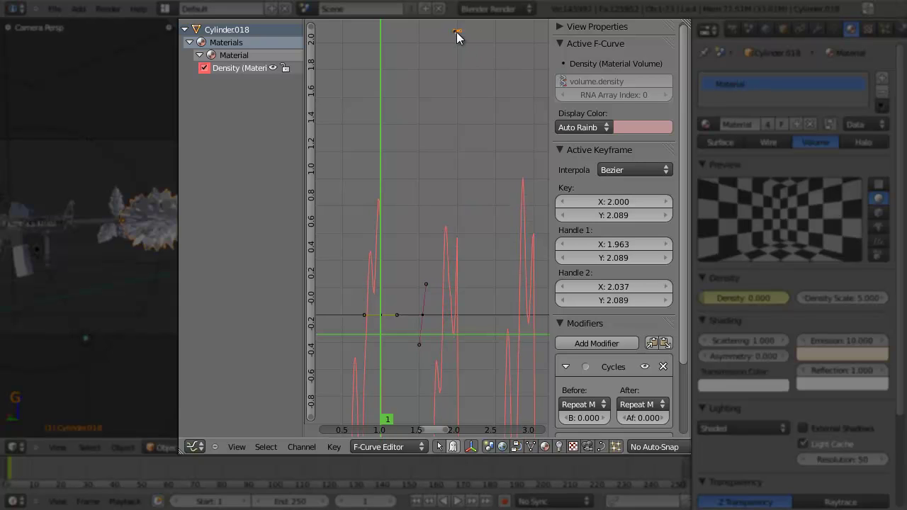
{"action": "key", "text": "g"}
{"action": "key", "text": "x"}
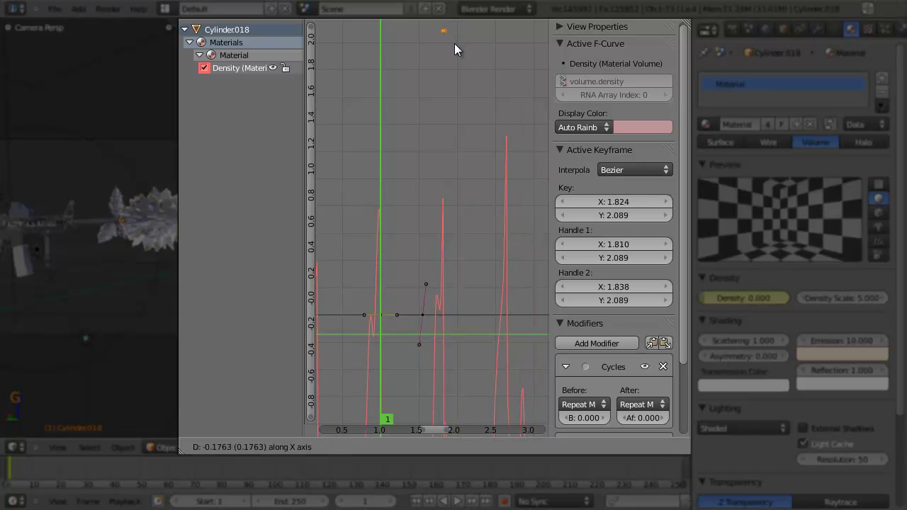
{"action": "left_click", "coordinate": [451, 48]}
{"action": "double_click", "coordinate": [609, 201]}
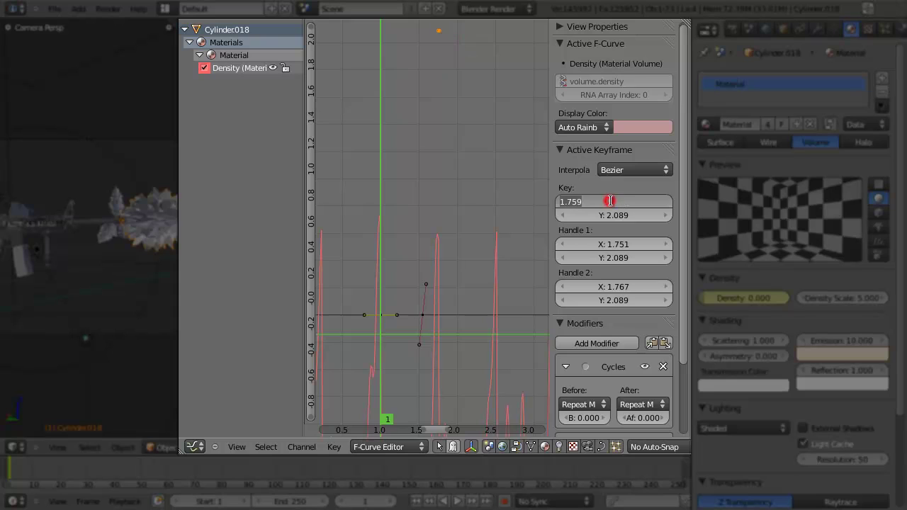
{"action": "key", "text": "BackSpace"}
{"action": "key", "text": "BackSpace"}
{"action": "type", "text": "7"}
{"action": "key", "text": "Return"}
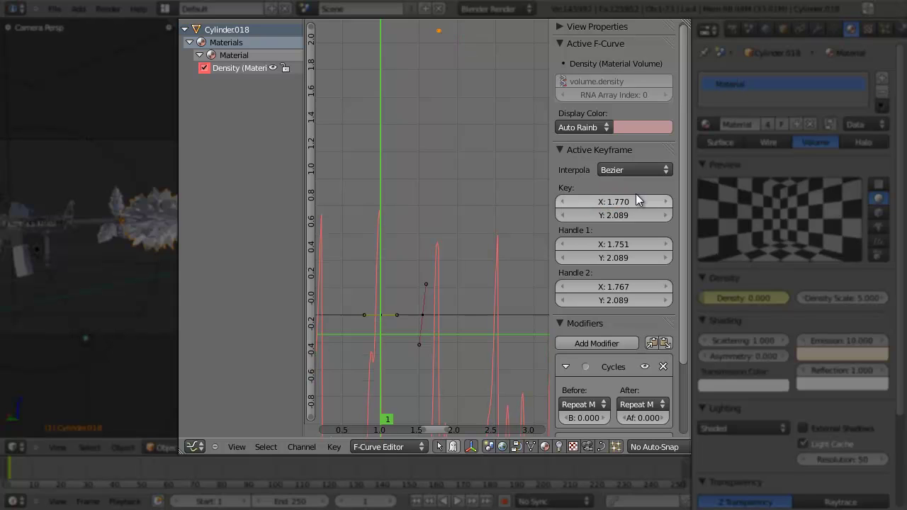
Shift the middle Density key earlier in time to about frame 1.51
{"action": "scroll", "coordinate": [478, 265], "scroll_direction": "up", "scroll_amount": 1}
{"action": "scroll", "coordinate": [438, 206], "scroll_direction": "down", "scroll_amount": 1}
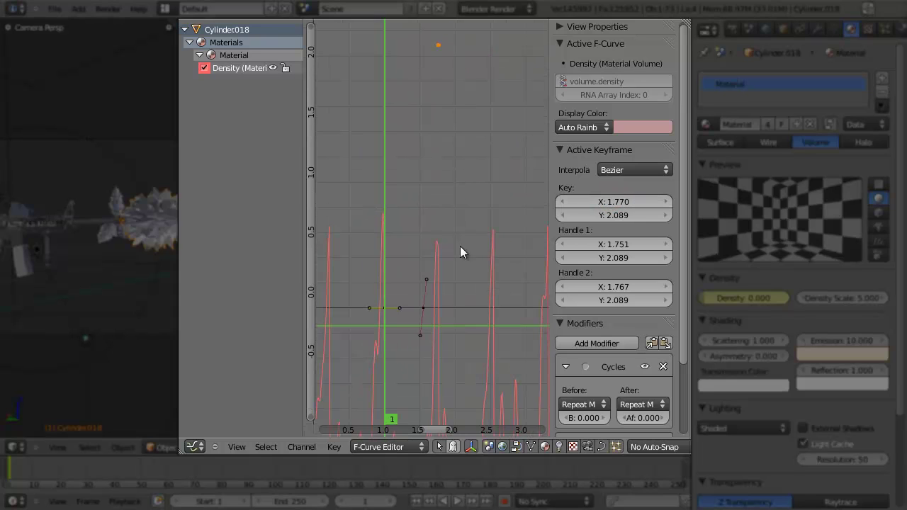
{"action": "right_click", "coordinate": [428, 308]}
{"action": "key", "text": "g"}
{"action": "key", "text": "x"}
{"action": "left_click", "coordinate": [422, 308]}
Scrub the current frame to 2 to compare it with the Density curve's peaks
{"action": "scroll", "coordinate": [469, 293], "scroll_direction": "down", "scroll_amount": 3}
{"action": "scroll", "coordinate": [471, 295], "scroll_direction": "down", "scroll_amount": 4}
{"action": "left_click_drag", "start_coordinate": [411, 308], "coordinate": [452, 346]}
{"action": "scroll", "coordinate": [471, 330], "scroll_direction": "down", "scroll_amount": 4}
{"action": "scroll", "coordinate": [474, 319], "scroll_direction": "up", "scroll_amount": 5}
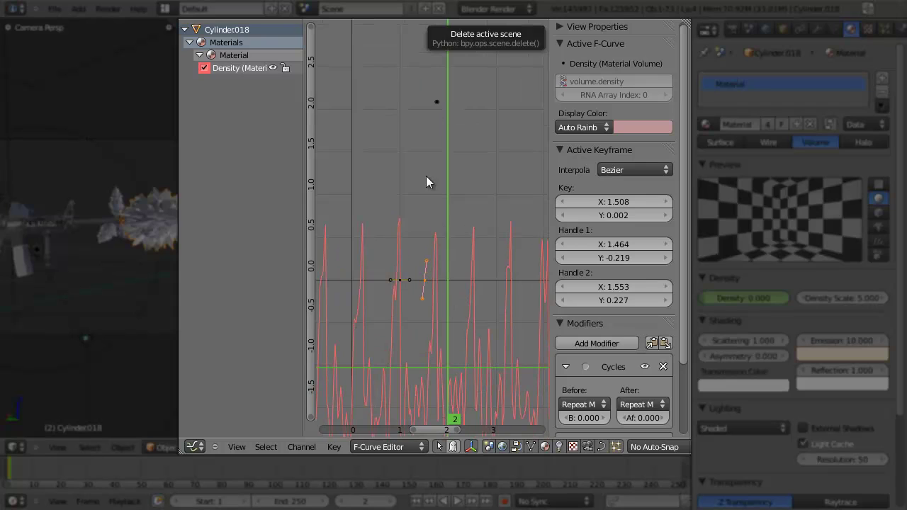
Raise the Density peak key vertically to a value of about 2.42
{"action": "right_click", "coordinate": [440, 101]}
{"action": "key", "text": "g"}
{"action": "key", "text": "y"}
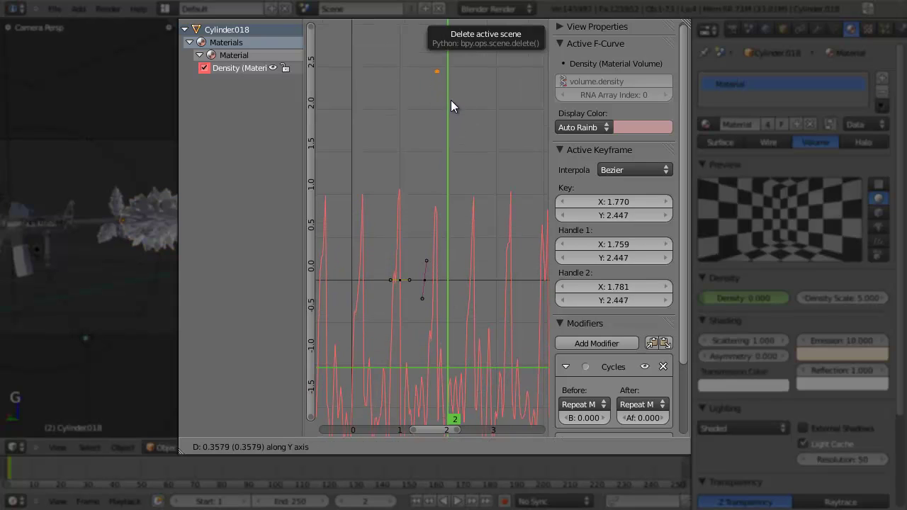
{"action": "left_click", "coordinate": [451, 107]}
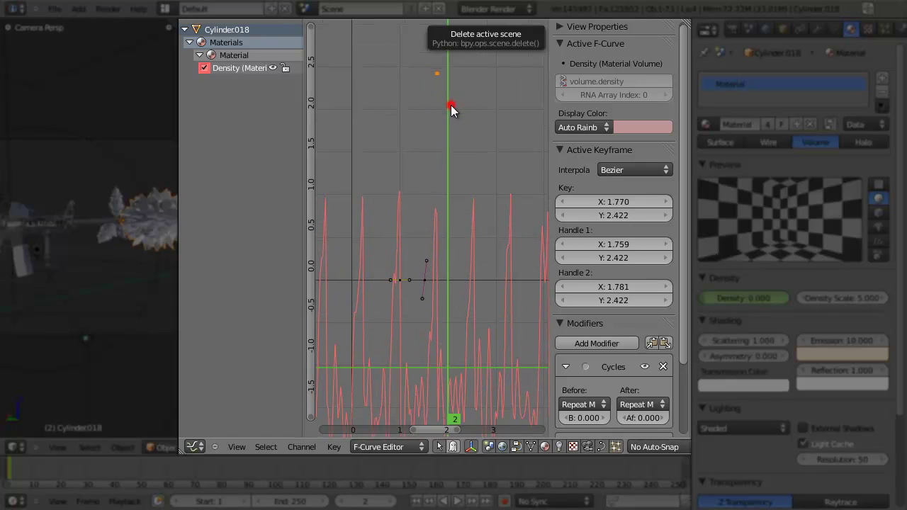
Fine-tune the middle Density key's timing along the time axis, placing it at about frame 1.56
{"action": "right_click", "coordinate": [429, 277]}
{"action": "key", "text": "g"}
{"action": "key", "text": "x"}
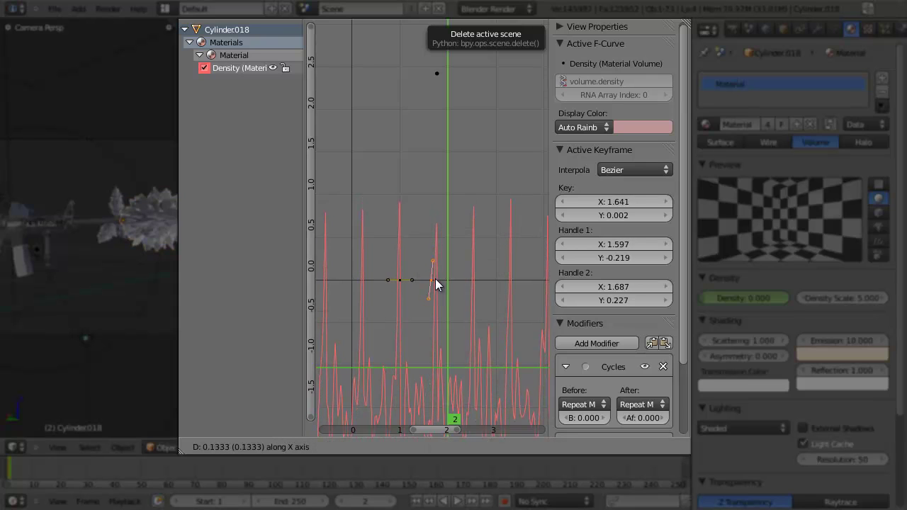
{"action": "left_click", "coordinate": [432, 279]}
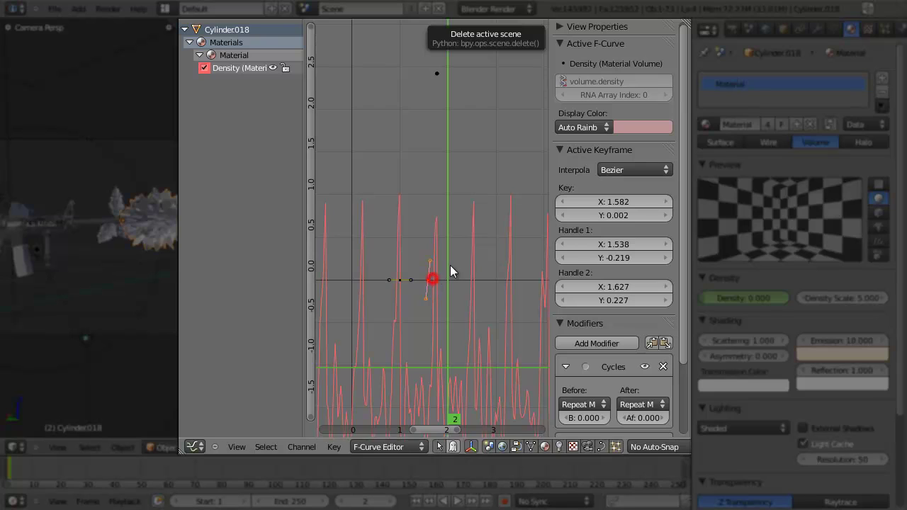
{"action": "scroll", "coordinate": [444, 284], "scroll_direction": "up", "scroll_amount": 2}
{"action": "key", "text": "g"}
{"action": "key", "text": "x"}
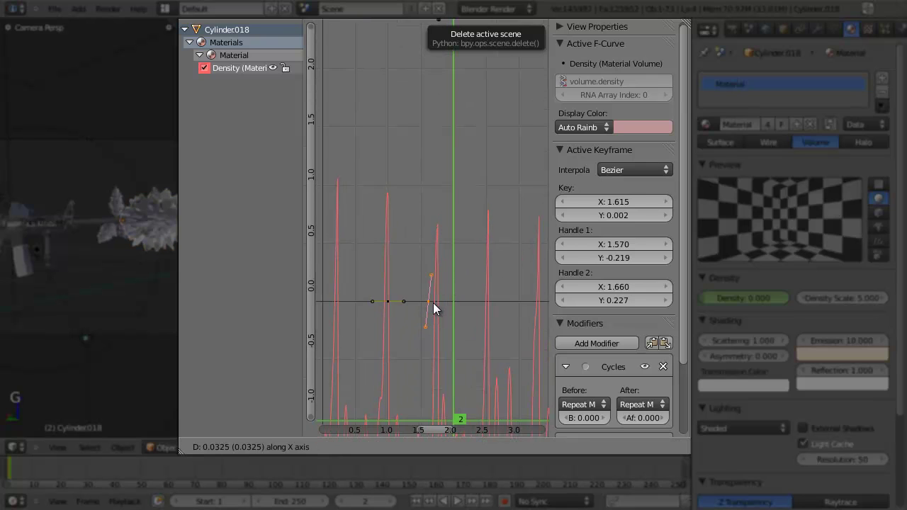
{"action": "left_click", "coordinate": [430, 302]}
{"action": "left_click", "coordinate": [387, 302]}
{"action": "left_click", "coordinate": [421, 303]}
Scrub the current frame to 3 to check the Density against the adjusted curve
{"action": "scroll", "coordinate": [425, 285], "scroll_direction": "down", "scroll_amount": 4}
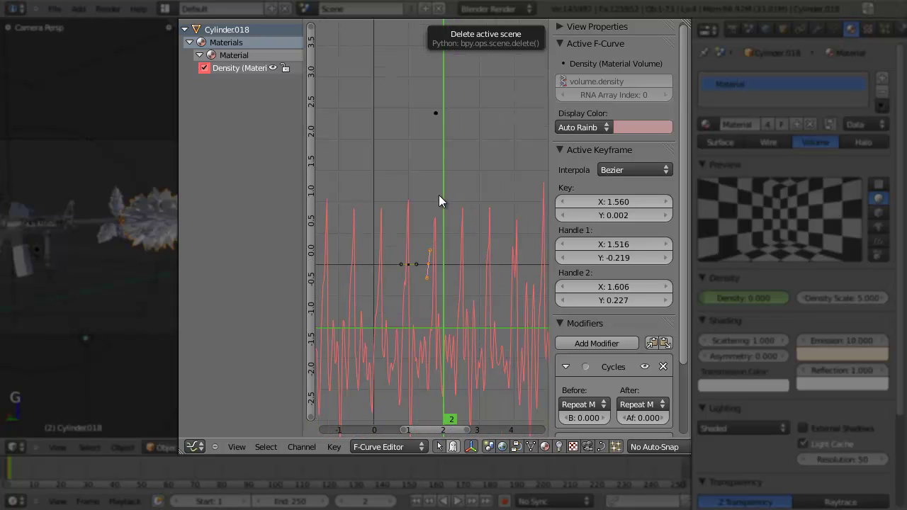
{"action": "key", "text": "ctrl+g"}
{"action": "left_click_drag", "start_coordinate": [469, 259], "coordinate": [474, 324]}
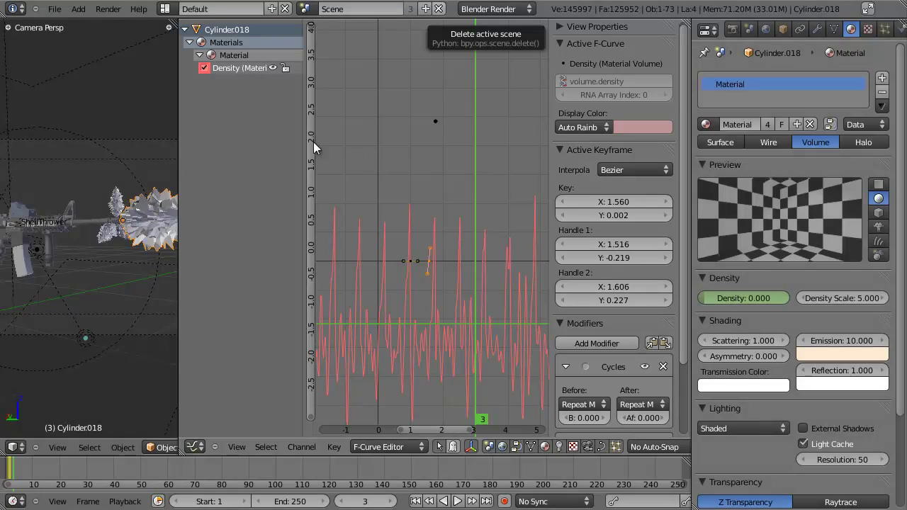
Set the Density curve's Noise modifier depth to 11 and play the animation to check the density value
{"action": "left_click_drag", "start_coordinate": [180, 172], "coordinate": [443, 211]}
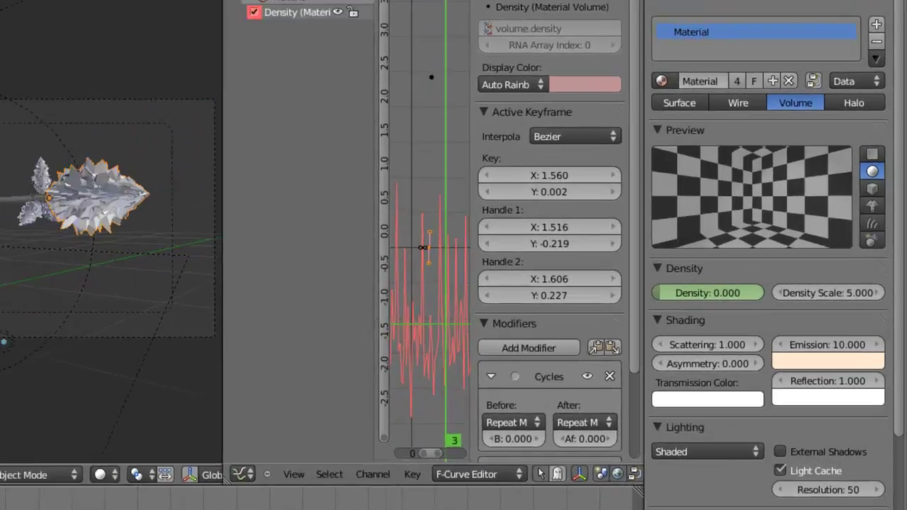
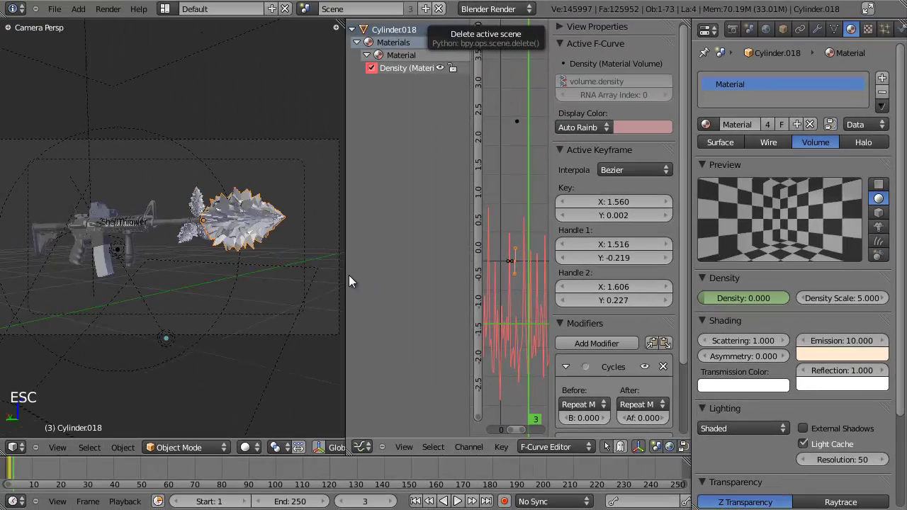
{"action": "left_click_drag", "start_coordinate": [346, 272], "coordinate": [164, 253]}
{"action": "middle_click_drag", "start_coordinate": [666, 330], "coordinate": [667, 241]}
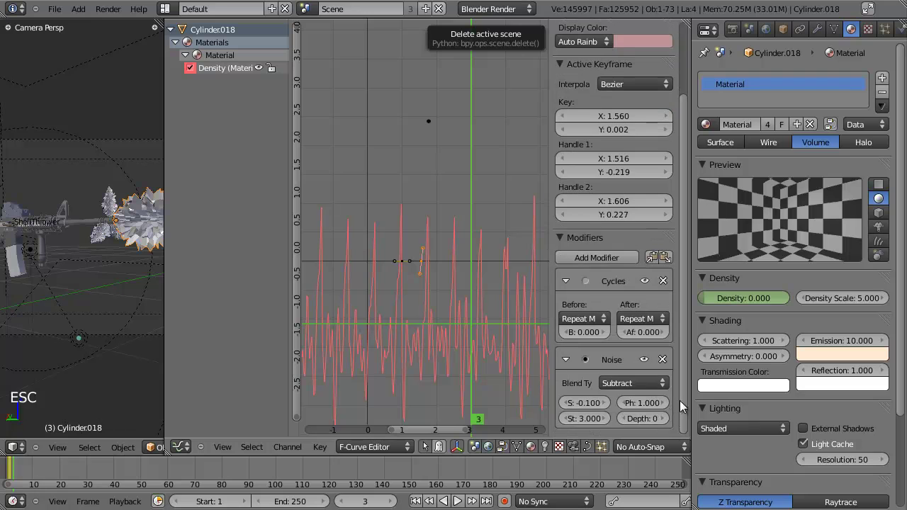
{"action": "left_click_drag", "start_coordinate": [654, 418], "coordinate": [664, 416]}
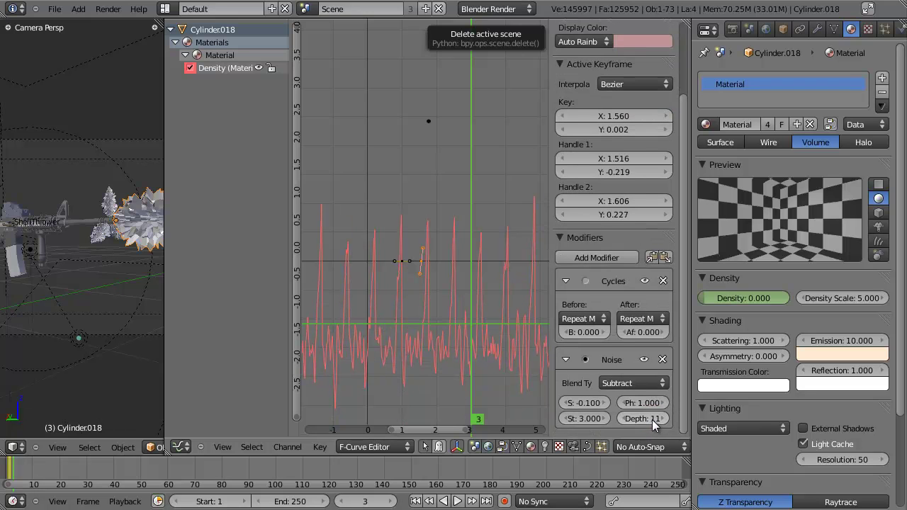
{"action": "key", "text": "alt+a"}
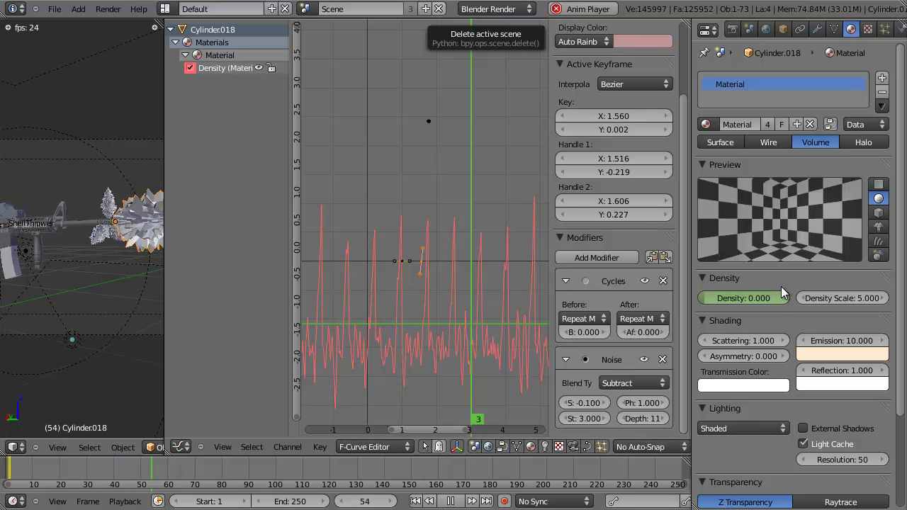
{"action": "key", "text": "Escape"}
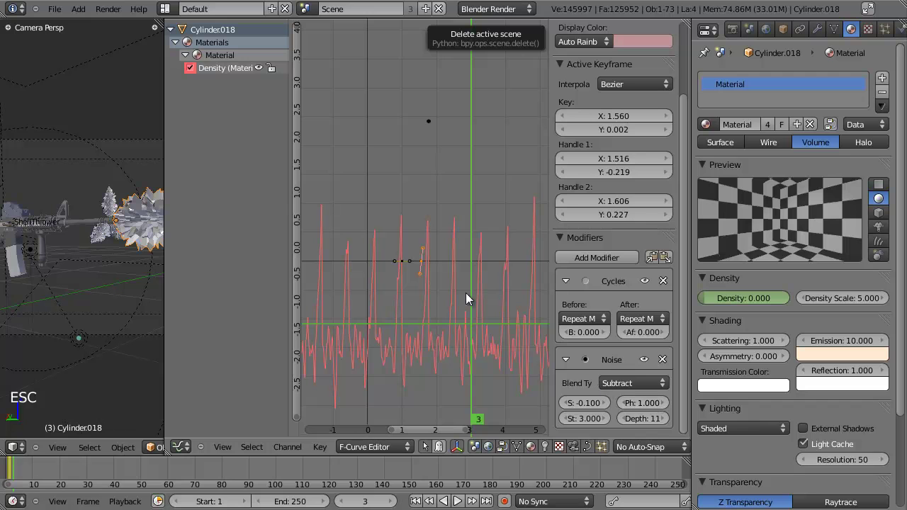
Add a Limits modifier to the Density curve and enable its minimum Y limit at 0
{"action": "left_click", "coordinate": [614, 258]}
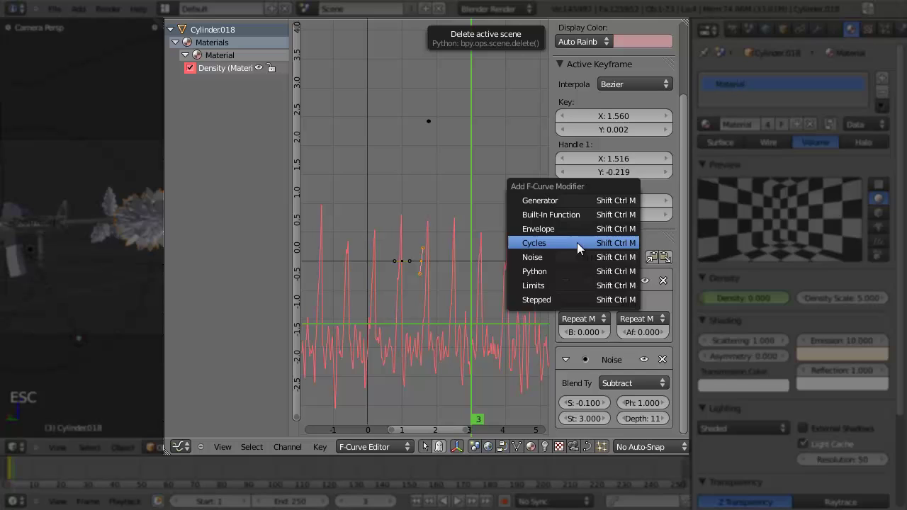
{"action": "left_click", "coordinate": [566, 285]}
{"action": "scroll", "coordinate": [631, 355], "scroll_direction": "down", "scroll_amount": 4}
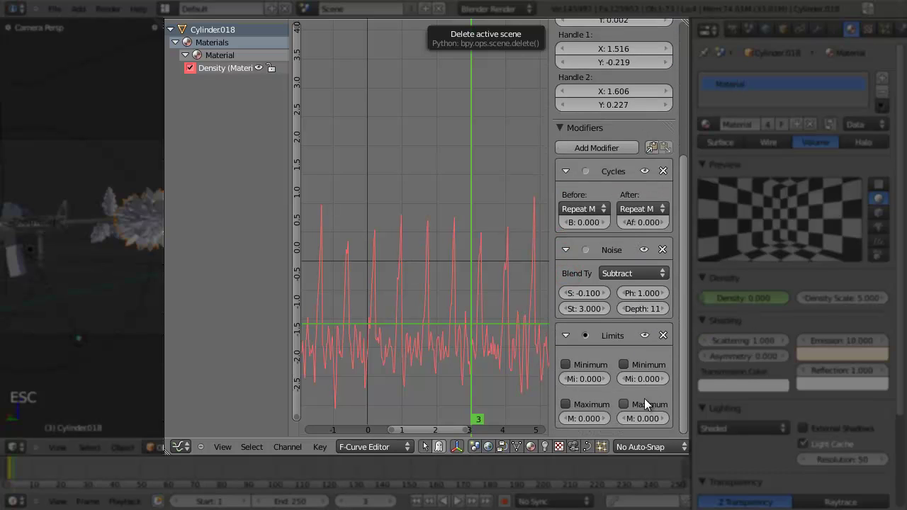
{"action": "left_click", "coordinate": [623, 365]}
Scrub the current frame along the Density curve up to frame 5 to examine its clamped peaks
{"action": "scroll", "coordinate": [449, 316], "scroll_direction": "up", "scroll_amount": 1}
{"action": "left_click", "coordinate": [464, 307]}
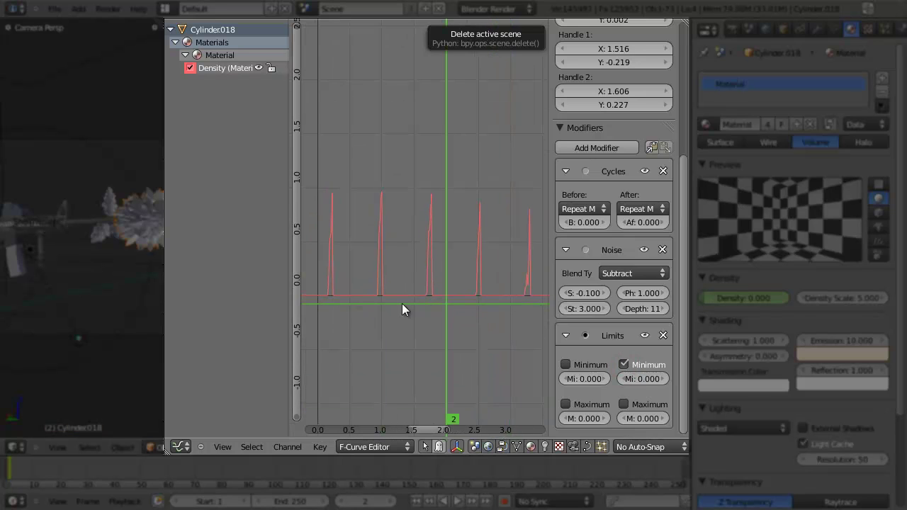
{"action": "mouse_move", "coordinate": [440, 303]}
{"action": "left_mouse_down"}
{"action": "mouse_move", "coordinate": [400, 311]}
{"action": "mouse_move", "coordinate": [440, 311]}
{"action": "left_mouse_up"}
{"action": "scroll", "coordinate": [456, 314], "scroll_direction": "down", "scroll_amount": 8}
{"action": "middle_click_drag", "start_coordinate": [478, 317], "coordinate": [363, 315]}
{"action": "left_click_drag", "start_coordinate": [377, 310], "coordinate": [521, 303]}
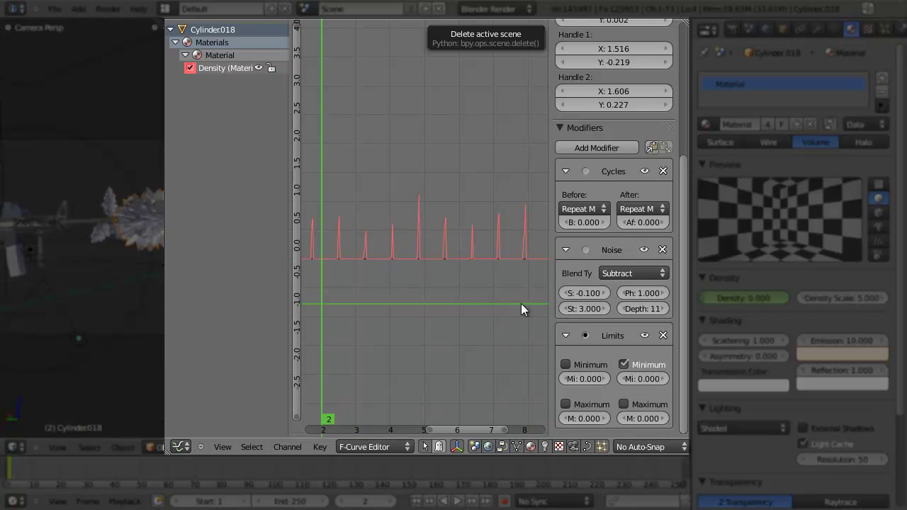
{"action": "left_click", "coordinate": [440, 292]}
Set the Noise modifier's size to -0.200 and play the animation to check the density flicker
{"action": "left_click", "coordinate": [570, 292]}
{"action": "scroll", "coordinate": [442, 287], "scroll_direction": "down", "scroll_amount": 4}
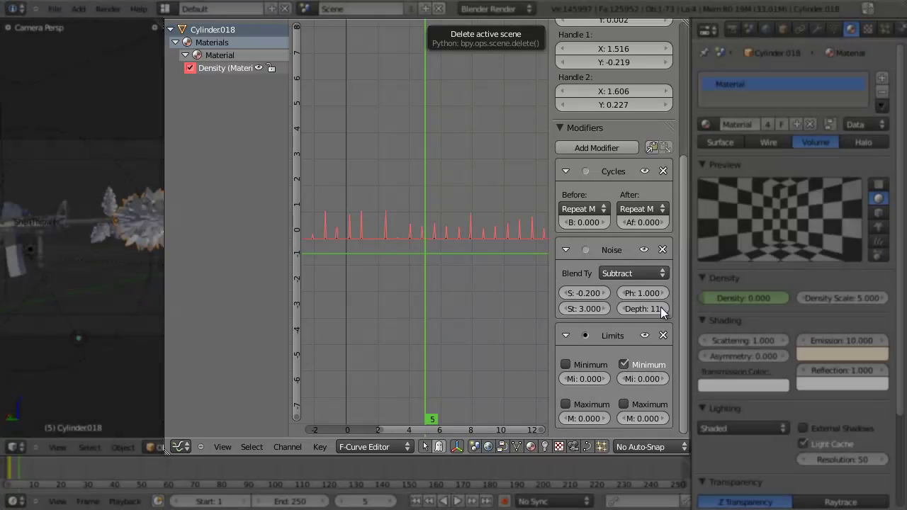
{"action": "key", "text": "alt+a"}
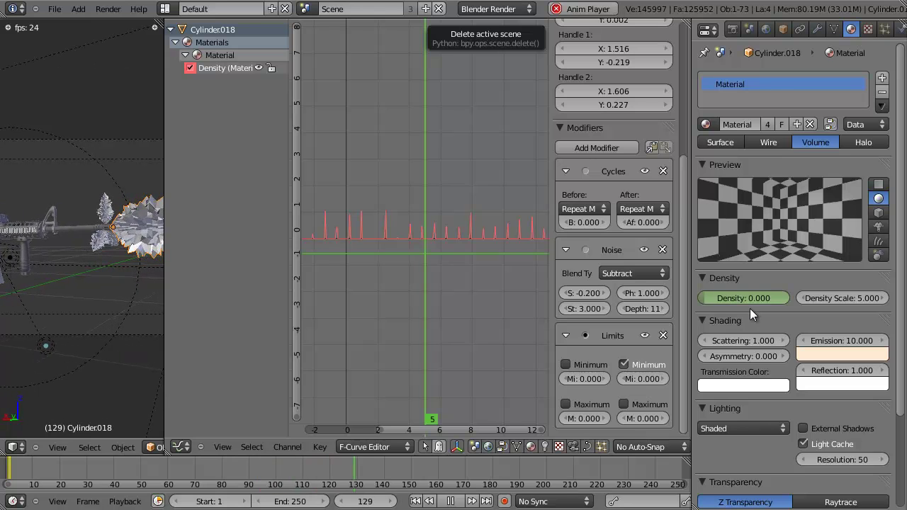
{"action": "key", "text": "Escape"}
Enlarge the 3D view and save the project over the existing file
{"action": "left_click_drag", "start_coordinate": [164, 50], "coordinate": [349, 90]}
{"action": "key", "text": "ctrl+s"}
{"action": "left_click", "coordinate": [382, 234]}
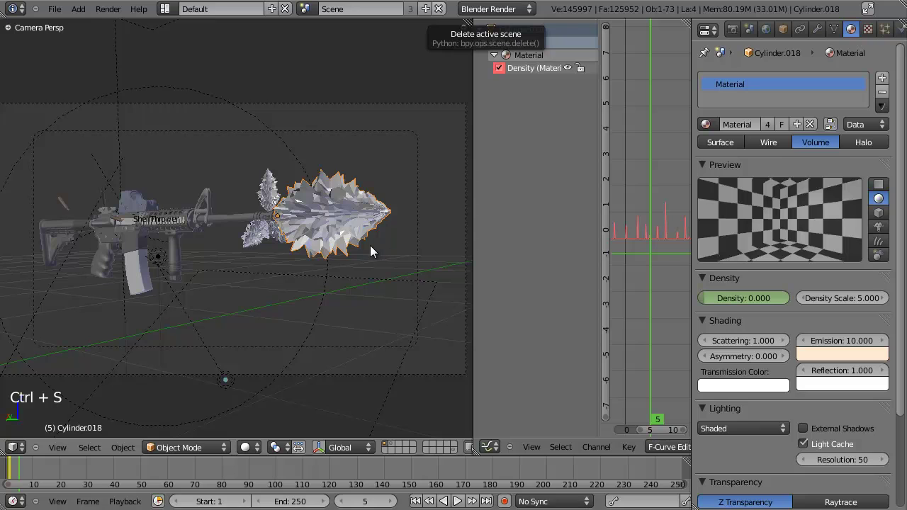
Select the large flash and its smaller side pieces in turn to compare their shapes and shared material
{"action": "right_click", "coordinate": [269, 221]}
{"action": "right_click", "coordinate": [255, 244]}
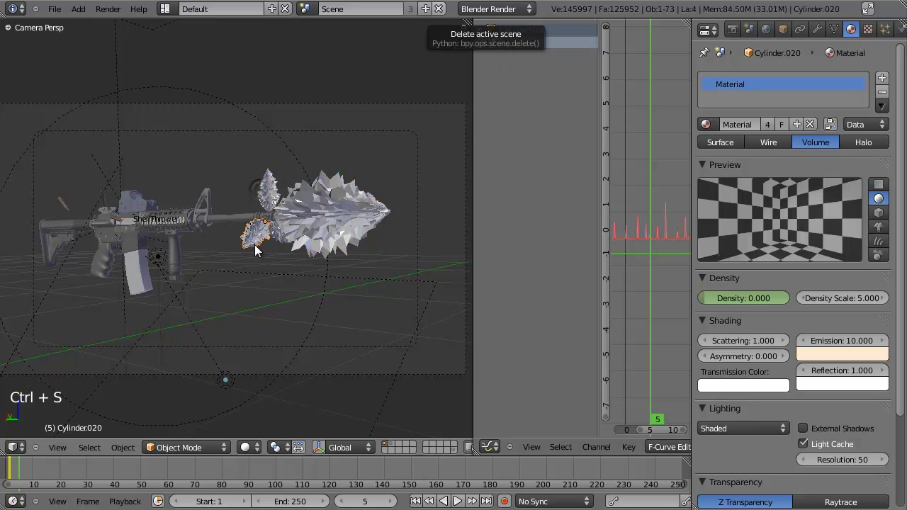
{"action": "right_click", "coordinate": [281, 227]}
{"action": "right_click", "coordinate": [257, 233]}
{"action": "right_click", "coordinate": [269, 193]}
{"action": "right_click", "coordinate": [301, 226]}
{"action": "right_click", "coordinate": [250, 177]}
{"action": "right_click", "coordinate": [314, 219]}
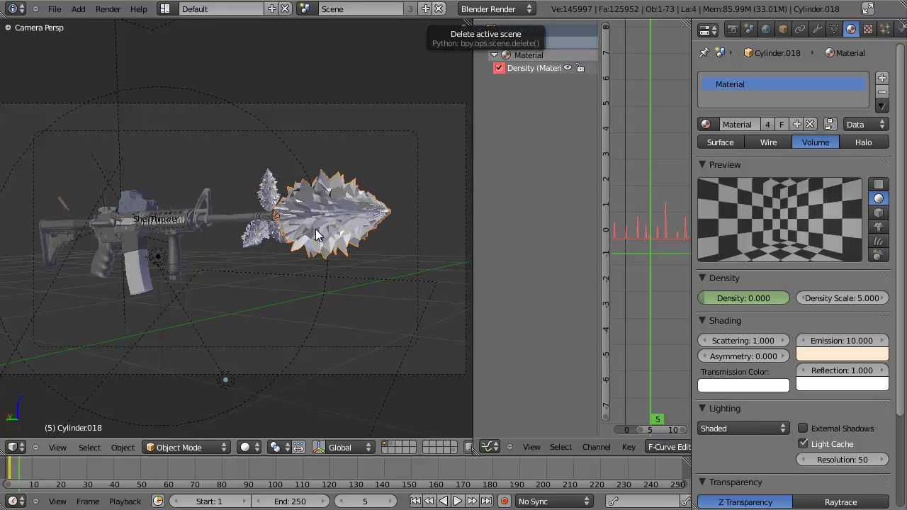
{"action": "scroll", "coordinate": [323, 226], "scroll_direction": "up", "scroll_amount": 3}
{"action": "scroll", "coordinate": [332, 231], "scroll_direction": "down", "scroll_amount": 3}
{"action": "middle_click_drag", "start_coordinate": [339, 227], "coordinate": [303, 235], "text": "shift"}
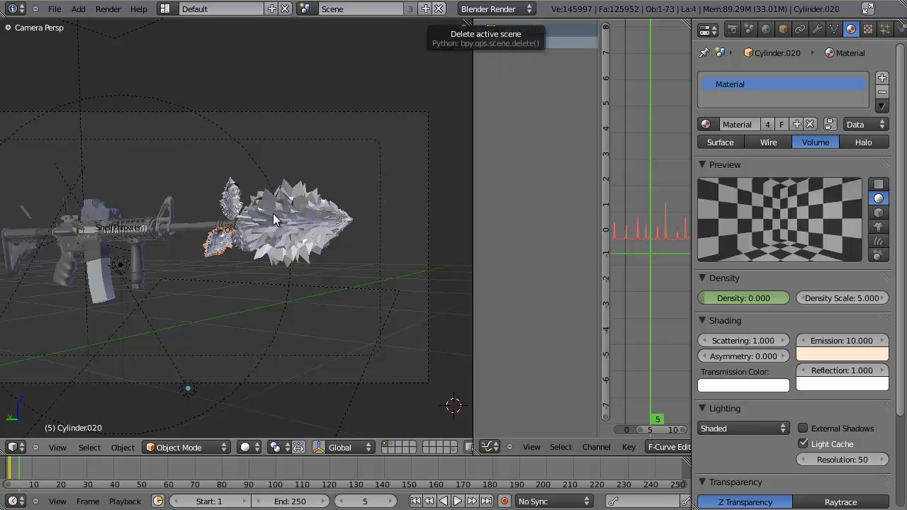
Save the project file again
{"action": "key", "text": "ctrl+s"}
{"action": "left_click", "coordinate": [305, 246]}
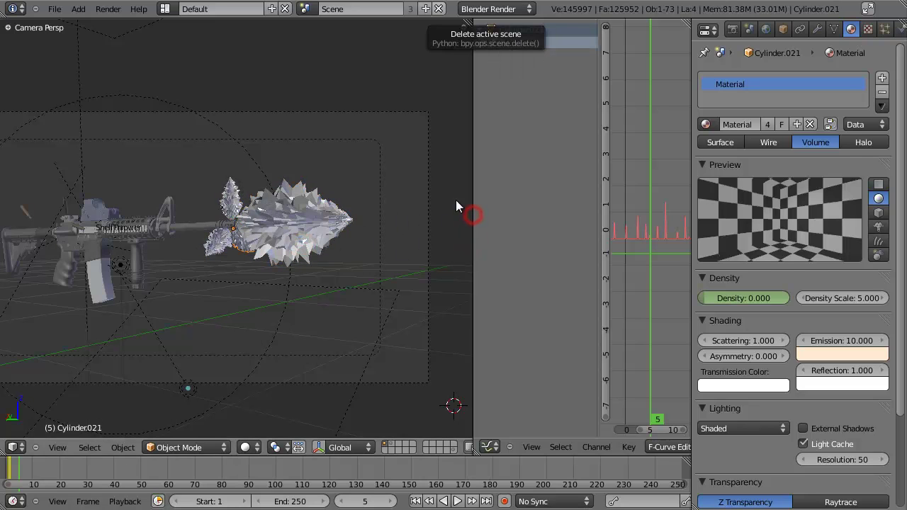
Select the large flash object and widen the Graph Editor, narrowing its channel list and hiding its properties region
{"action": "left_click_drag", "start_coordinate": [473, 151], "coordinate": [380, 160]}
{"action": "right_click", "coordinate": [230, 240]}
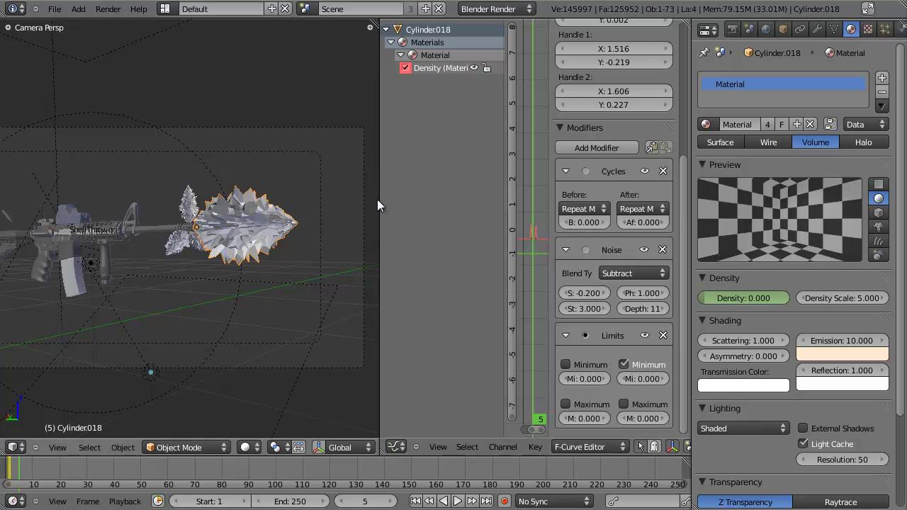
{"action": "left_click_drag", "start_coordinate": [504, 206], "coordinate": [448, 206]}
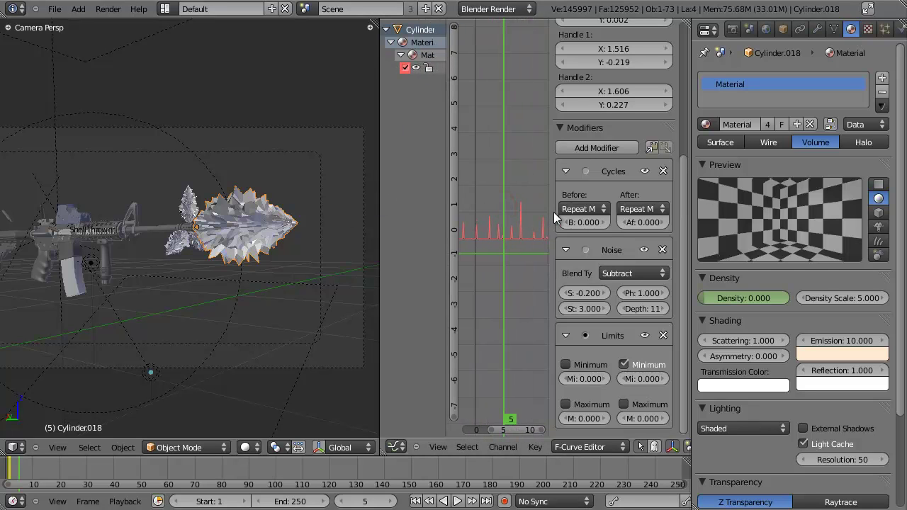
{"action": "key", "text": "n"}
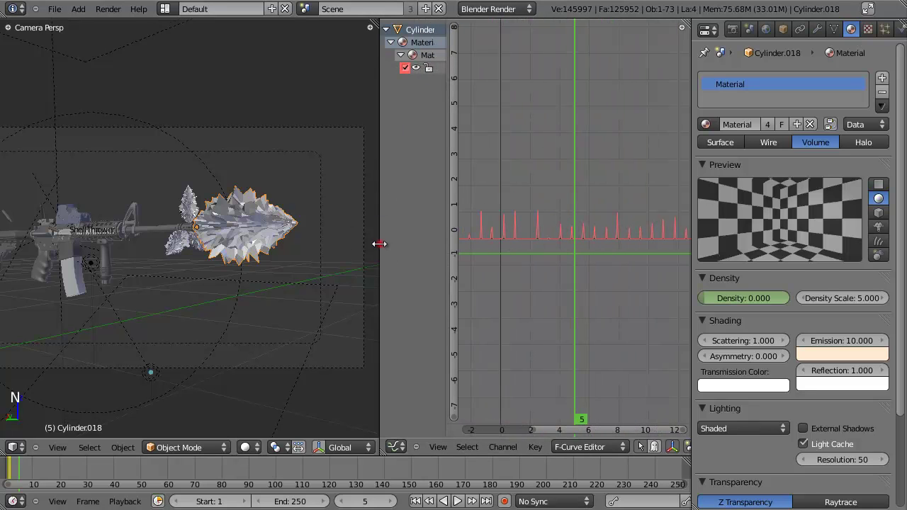
{"action": "left_click_drag", "start_coordinate": [380, 244], "coordinate": [263, 253]}
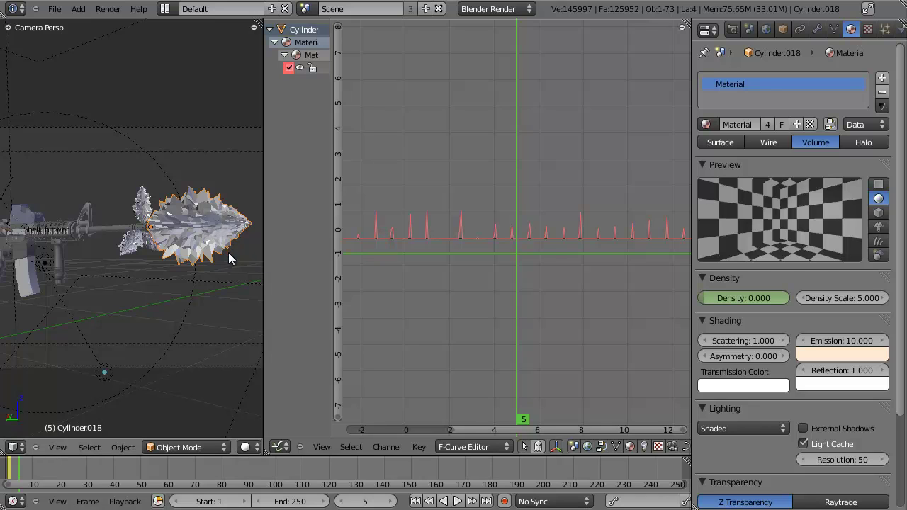
Insert a Scaling keyframe for the large flash at frame 1 and expand its X, Y and Z Scale channels
{"action": "left_click", "coordinate": [415, 501]}
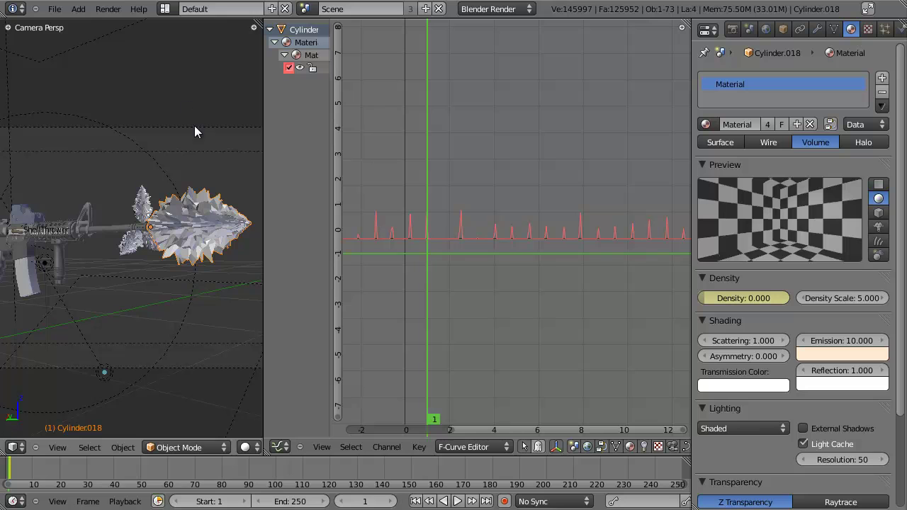
{"action": "key", "text": "i"}
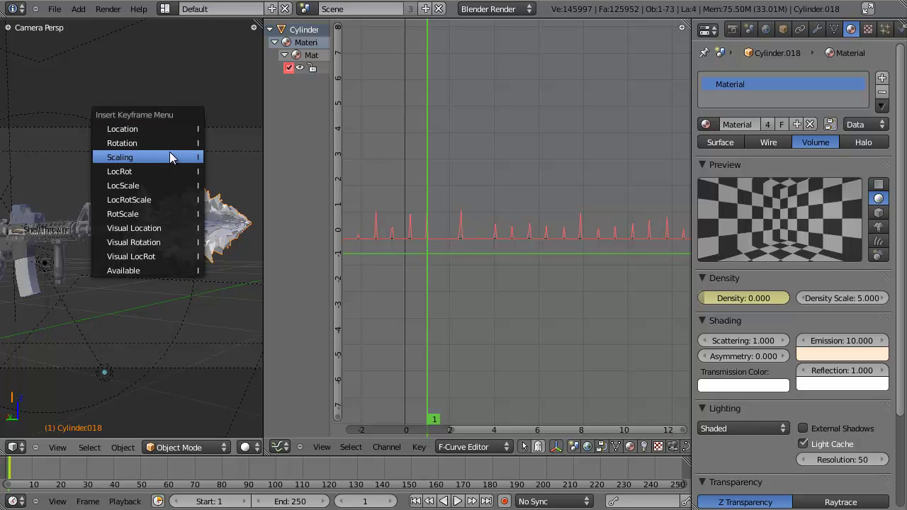
{"action": "left_click", "coordinate": [168, 157]}
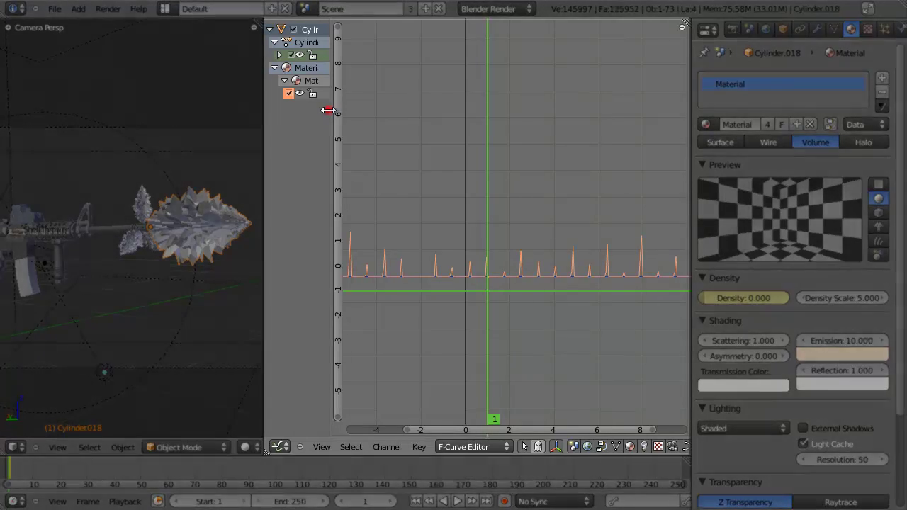
{"action": "left_click_drag", "start_coordinate": [329, 110], "coordinate": [417, 107]}
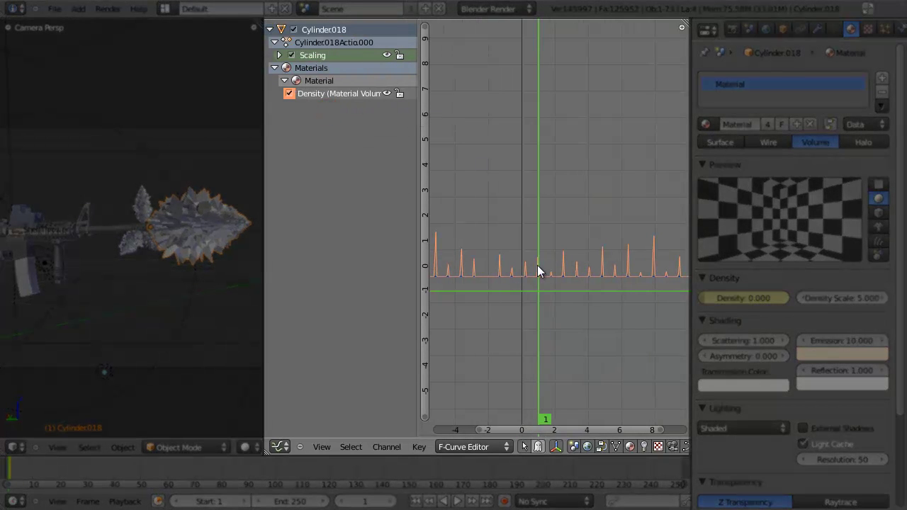
{"action": "left_click", "coordinate": [279, 55]}
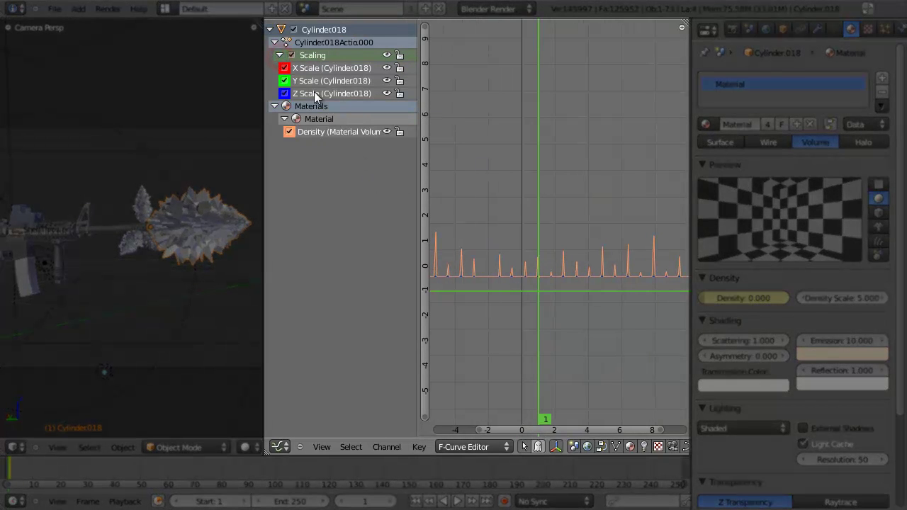
Hide the material density curve and look over the remaining scale curves around frame 1 in the graph
{"action": "scroll", "coordinate": [559, 309], "scroll_direction": "up", "scroll_amount": 8}
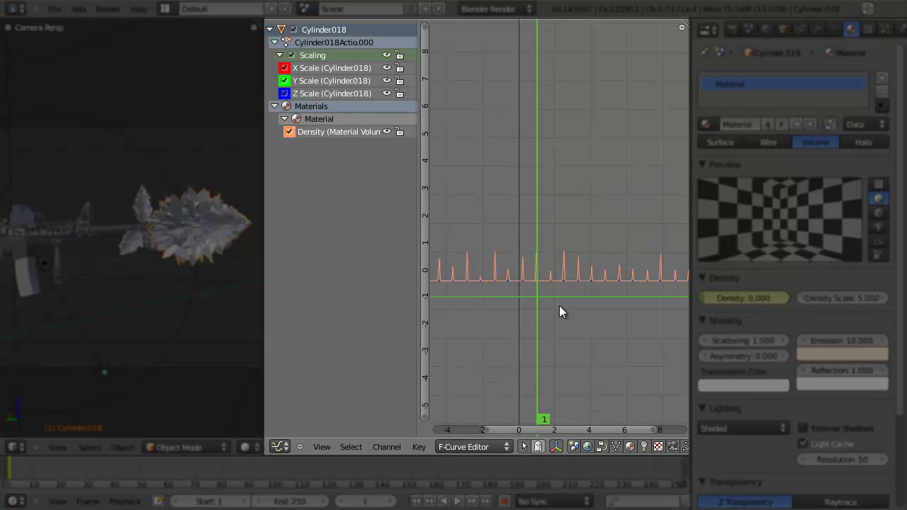
{"action": "scroll", "coordinate": [567, 292], "scroll_direction": "up", "scroll_amount": 1}
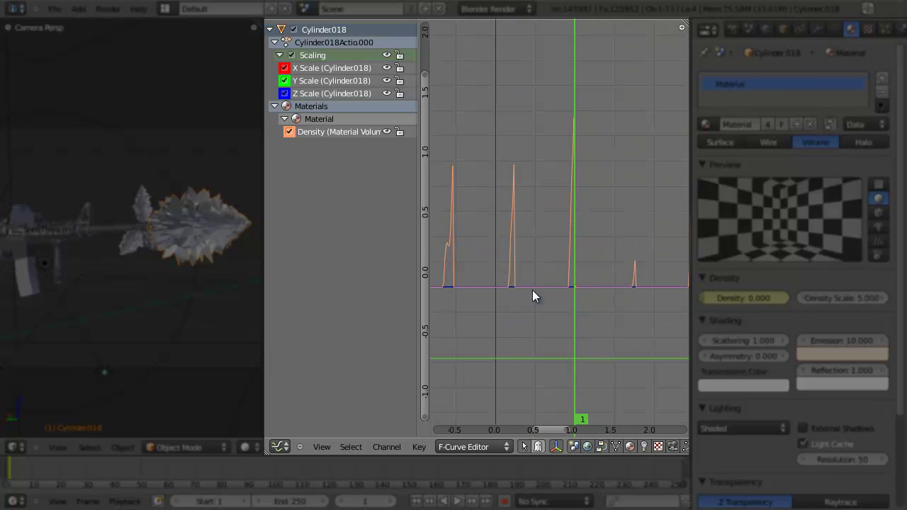
{"action": "left_click", "coordinate": [290, 132]}
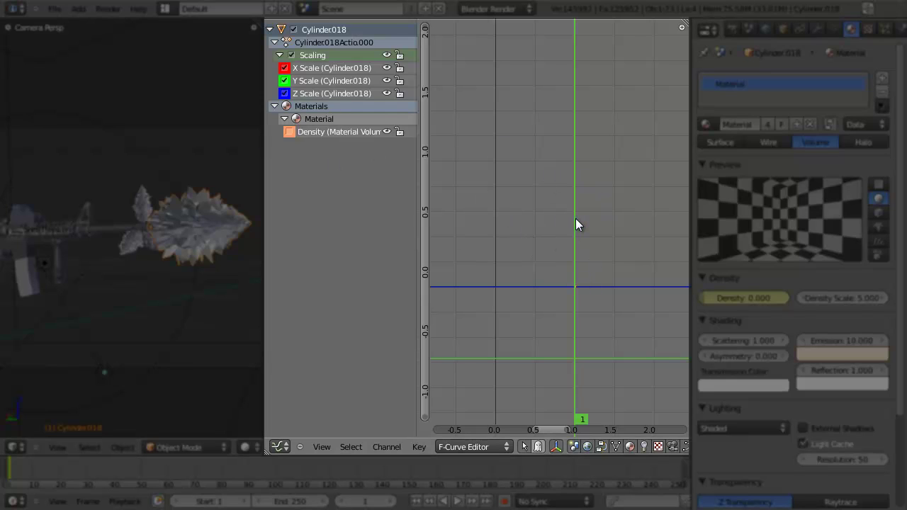
{"action": "scroll", "coordinate": [597, 273], "scroll_direction": "up", "scroll_amount": 4}
{"action": "middle_click_drag", "start_coordinate": [598, 294], "coordinate": [580, 224]}
{"action": "scroll", "coordinate": [574, 262], "scroll_direction": "up", "scroll_amount": 2}
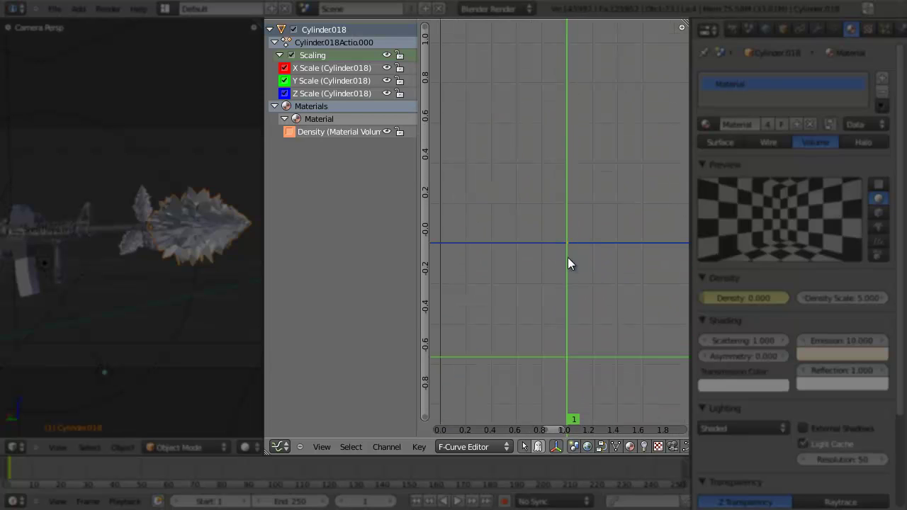
{"action": "left_click_drag", "start_coordinate": [574, 242], "coordinate": [574, 184]}
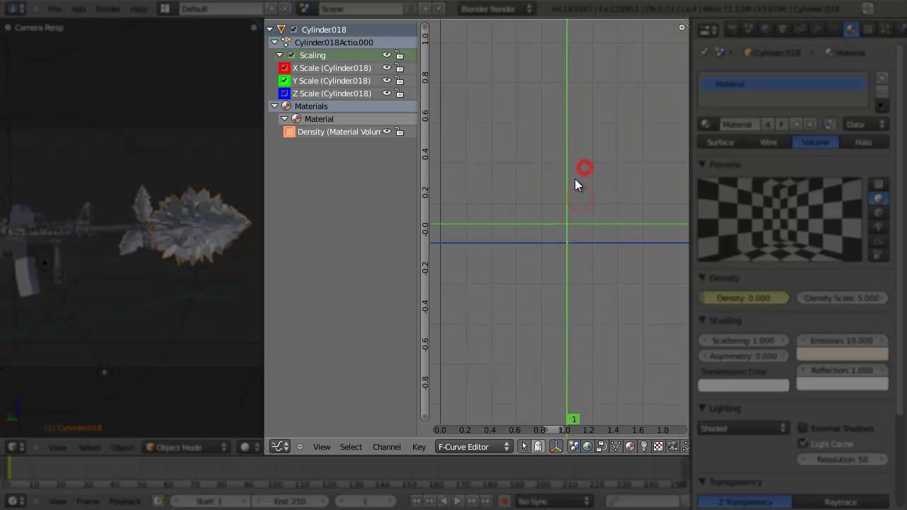
{"action": "scroll", "coordinate": [611, 248], "scroll_direction": "down", "scroll_amount": 1}
Add a Noise modifier to the X Scale curve of the large muzzle flash
{"action": "left_click", "coordinate": [308, 68]}
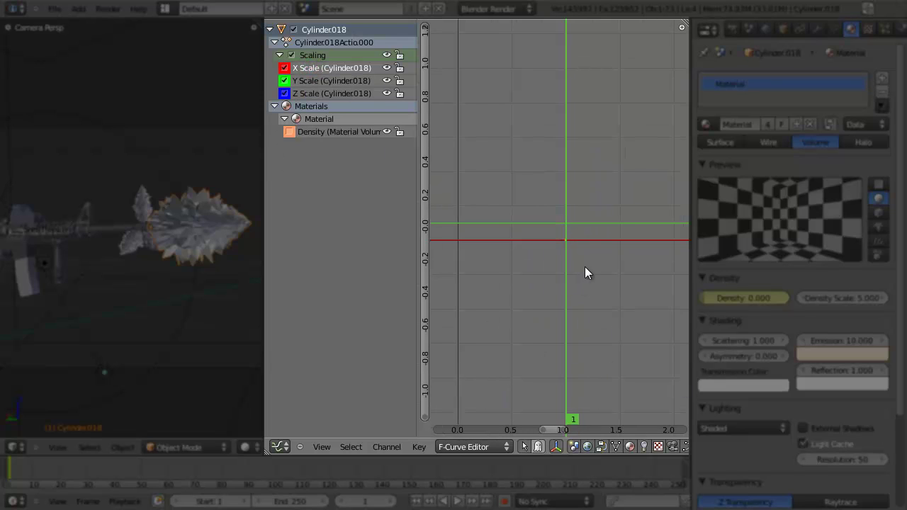
{"action": "key", "text": "n"}
{"action": "left_click", "coordinate": [597, 345]}
{"action": "left_click", "coordinate": [556, 312]}
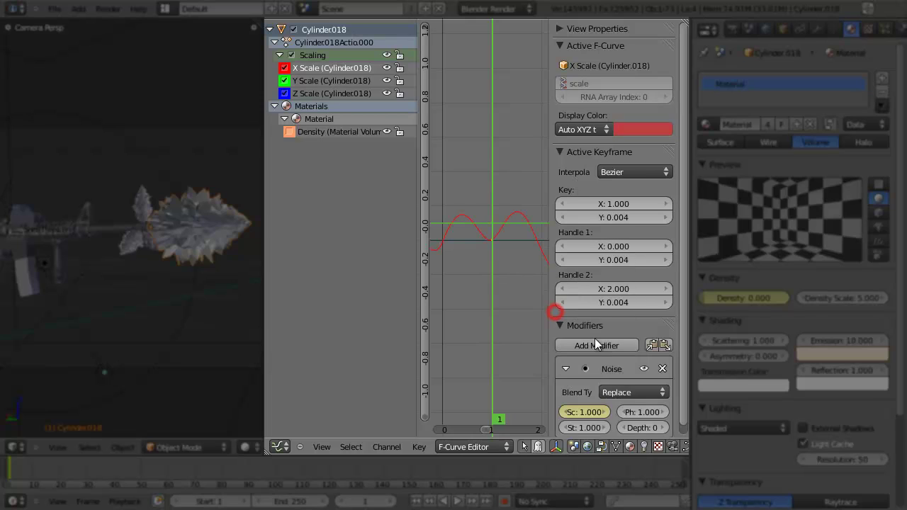
Set the X Scale Noise modifier's scale to 0.100 and its strength to 0.400
{"action": "middle_click_drag", "start_coordinate": [626, 392], "coordinate": [643, 283]}
{"action": "left_click", "coordinate": [565, 401]}
{"action": "left_click", "coordinate": [565, 401]}
{"action": "left_click", "coordinate": [564, 401]}
{"action": "left_click", "coordinate": [564, 401]}
{"action": "left_click", "coordinate": [564, 401]}
{"action": "left_click", "coordinate": [564, 402]}
{"action": "left_click", "coordinate": [564, 403]}
{"action": "left_click", "coordinate": [564, 402]}
{"action": "left_click", "coordinate": [564, 403]}
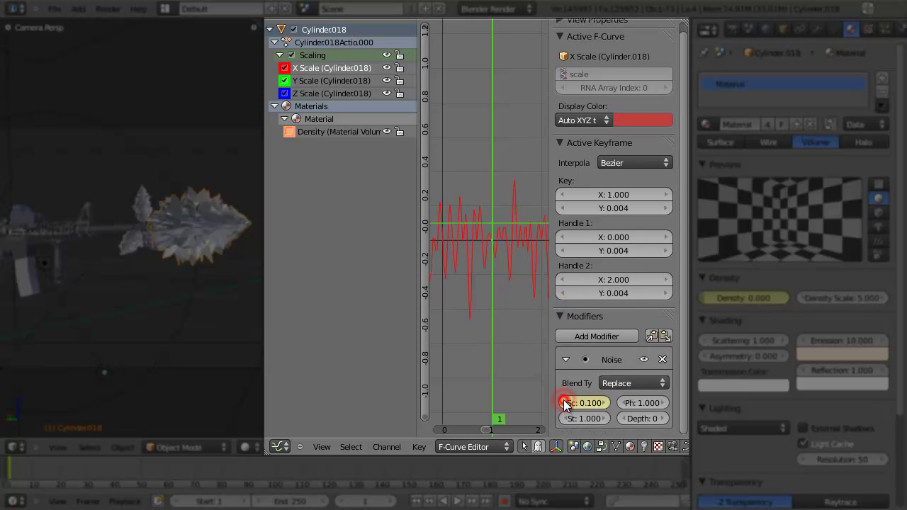
{"action": "left_click_drag", "start_coordinate": [572, 418], "coordinate": [597, 416]}
Widen the graph area, preview the animation briefly and centre the 3D view on the large flash
{"action": "left_click_drag", "start_coordinate": [417, 296], "coordinate": [396, 296]}
{"action": "left_click_drag", "start_coordinate": [263, 289], "coordinate": [216, 287]}
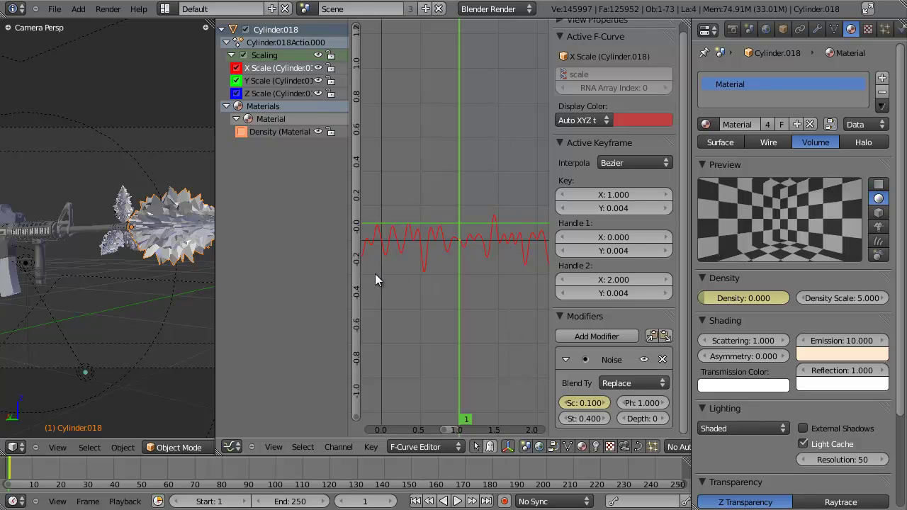
{"action": "key", "text": "alt+a"}
{"action": "key", "text": "Escape"}
{"action": "key", "text": "KP_Decimal"}
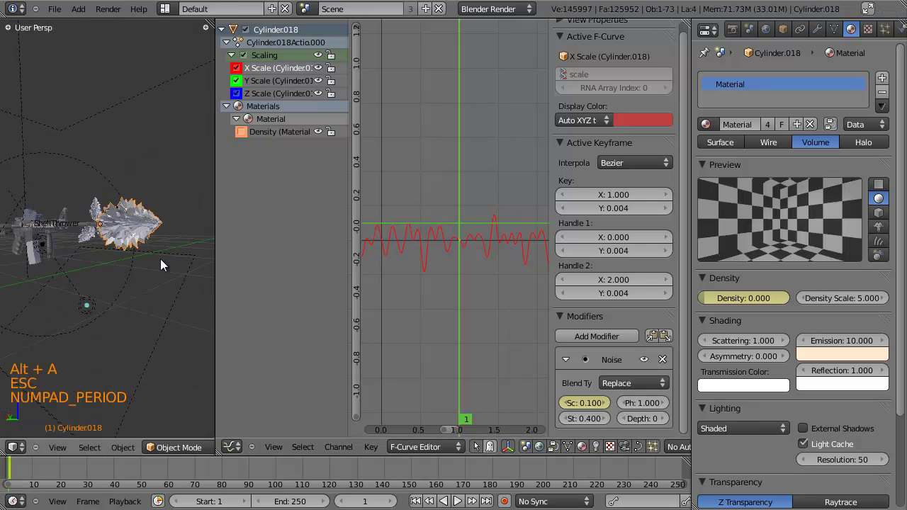
Set the X Scale noise strength to 0.800 and play back the animation
{"action": "left_click", "coordinate": [603, 418]}
{"action": "left_click", "coordinate": [603, 418]}
{"action": "left_click", "coordinate": [603, 418]}
{"action": "left_click", "coordinate": [603, 418]}
{"action": "key", "text": "alt+a"}
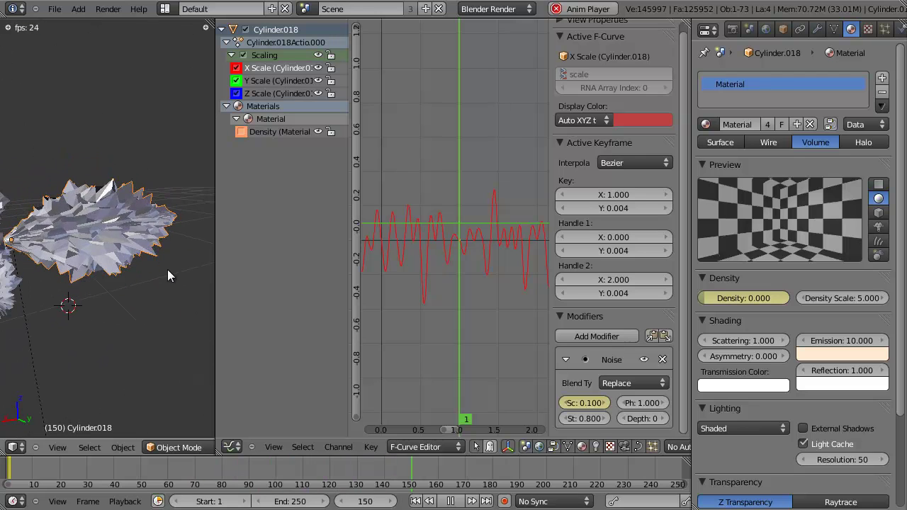
{"action": "key", "text": "Escape"}
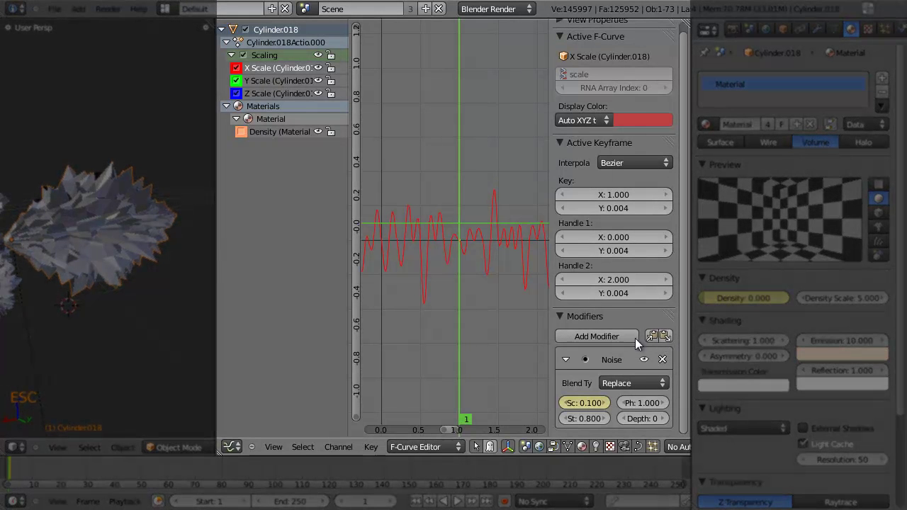
Examine how far the noisy X Scale curve dips below zero around frames 1 to 3
{"action": "left_click", "coordinate": [456, 239]}
{"action": "left_click", "coordinate": [460, 239]}
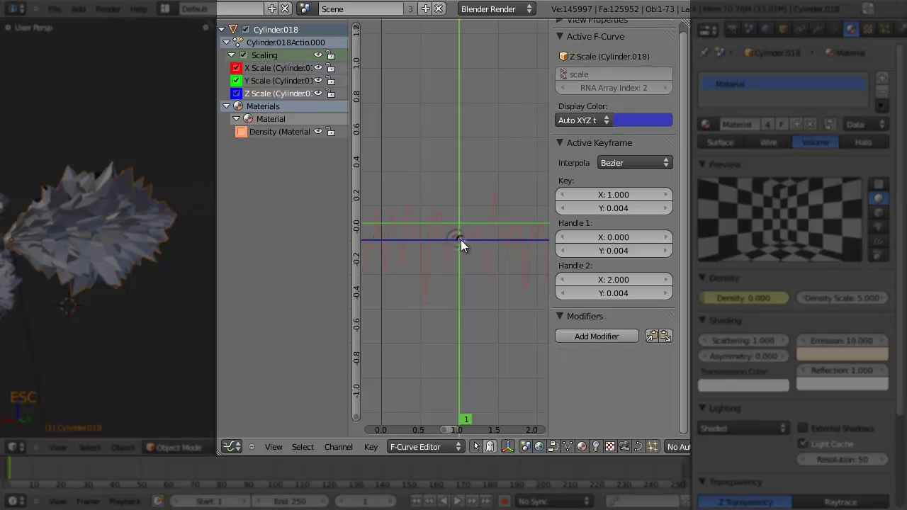
{"action": "left_click", "coordinate": [461, 239]}
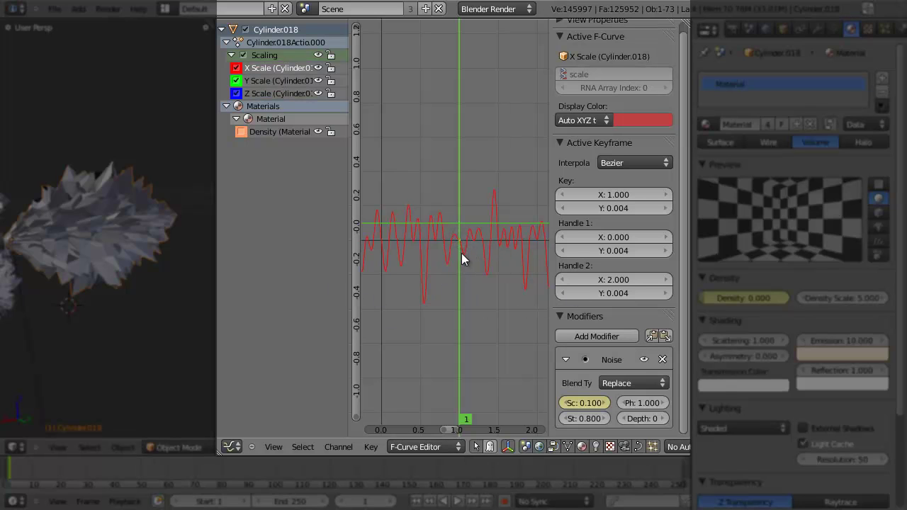
{"action": "left_click_drag", "start_coordinate": [479, 256], "coordinate": [518, 262]}
{"action": "scroll", "coordinate": [518, 276], "scroll_direction": "down", "scroll_amount": 4}
{"action": "middle_click_drag", "start_coordinate": [516, 286], "coordinate": [430, 235]}
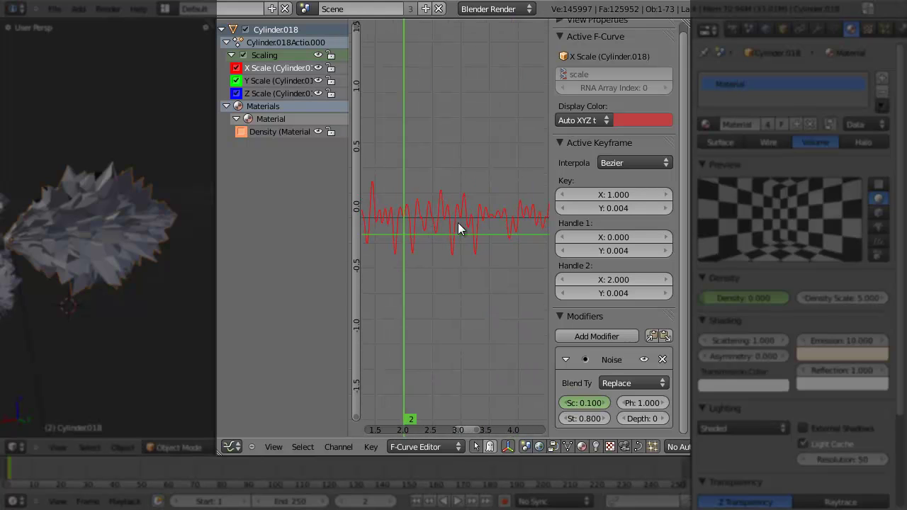
{"action": "scroll", "coordinate": [463, 226], "scroll_direction": "up", "scroll_amount": 4}
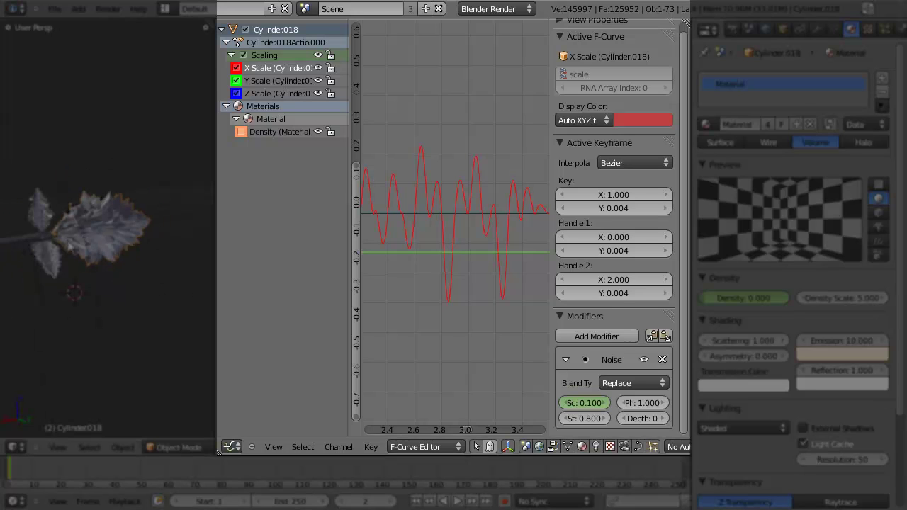
{"action": "scroll", "coordinate": [470, 229], "scroll_direction": "up", "scroll_amount": 2}
{"action": "scroll", "coordinate": [473, 281], "scroll_direction": "down", "scroll_amount": 5}
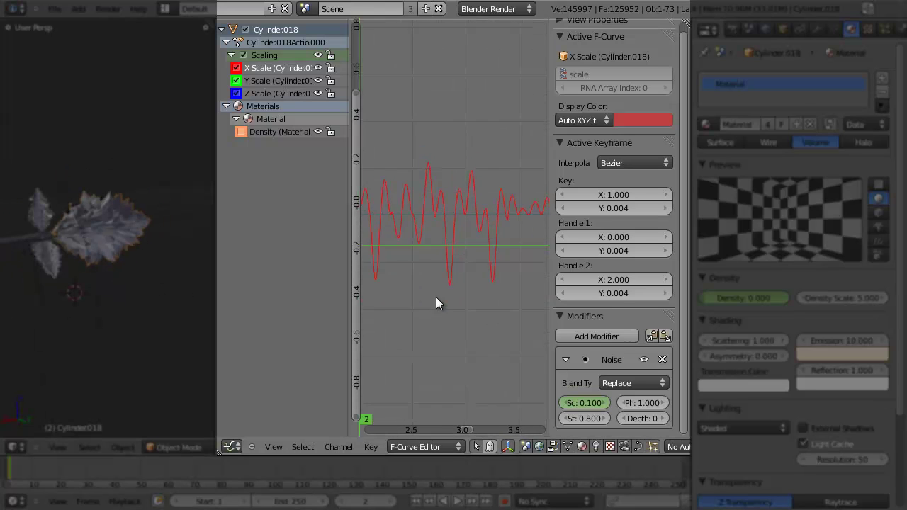
{"action": "middle_click_drag", "start_coordinate": [424, 282], "coordinate": [496, 288]}
{"action": "scroll", "coordinate": [490, 297], "scroll_direction": "up", "scroll_amount": 7}
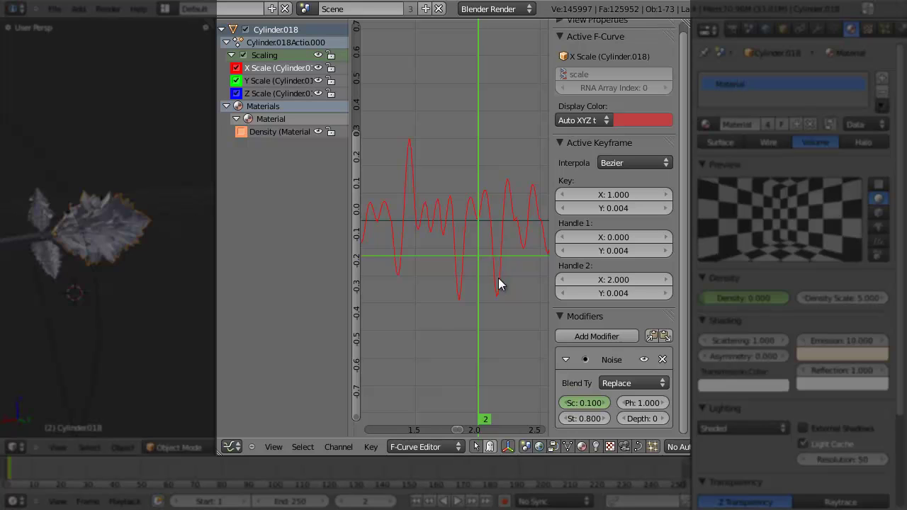
{"action": "scroll", "coordinate": [501, 298], "scroll_direction": "up", "scroll_amount": 2}
{"action": "key", "text": "Left"}
{"action": "scroll", "coordinate": [424, 310], "scroll_direction": "down", "scroll_amount": 4}
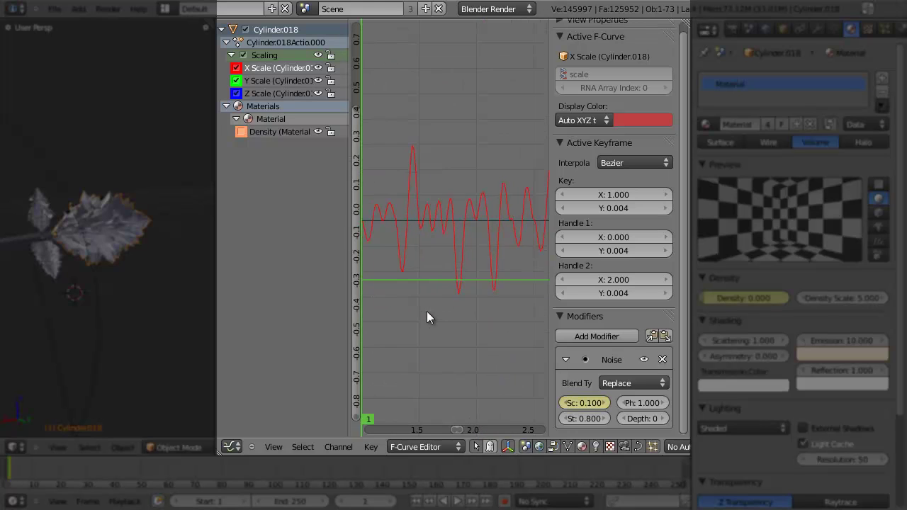
Add a Limits modifier to the X Scale curve and enable its minimum Y limit at 0.000
{"action": "left_click", "coordinate": [599, 336]}
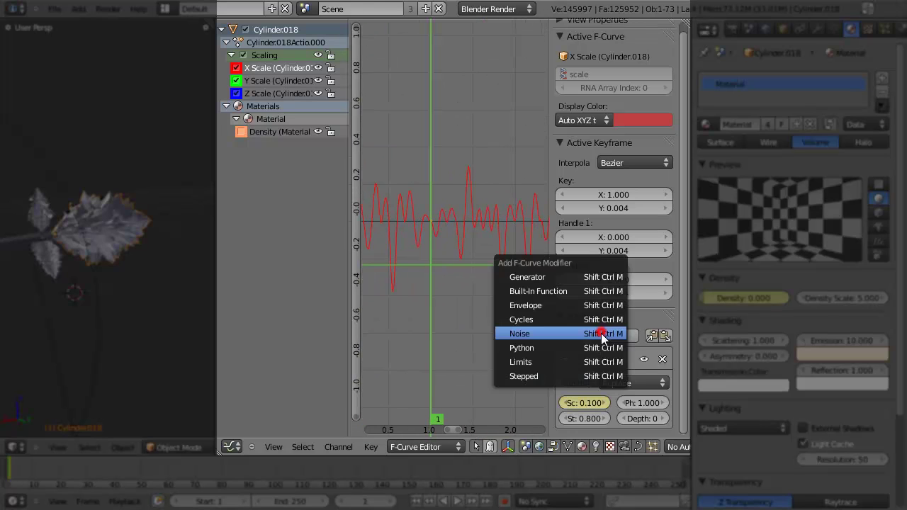
{"action": "left_click", "coordinate": [549, 362]}
{"action": "scroll", "coordinate": [616, 319], "scroll_direction": "down", "scroll_amount": 4}
{"action": "left_click", "coordinate": [636, 370]}
{"action": "scroll", "coordinate": [489, 292], "scroll_direction": "up", "scroll_amount": 3}
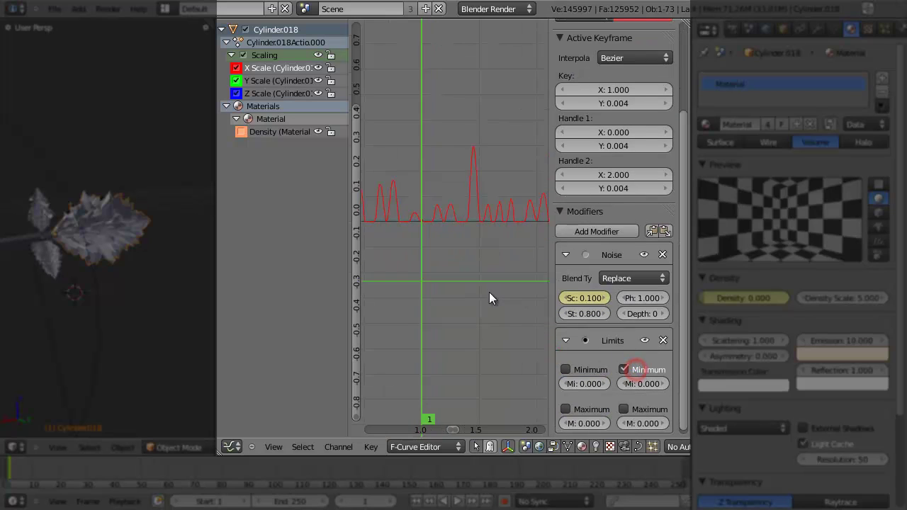
Check the limited X Scale curve at frames 1 and 2 and set its noise strength to 0.500
{"action": "left_click_drag", "start_coordinate": [428, 267], "coordinate": [478, 273]}
{"action": "scroll", "coordinate": [477, 276], "scroll_direction": "down", "scroll_amount": 4}
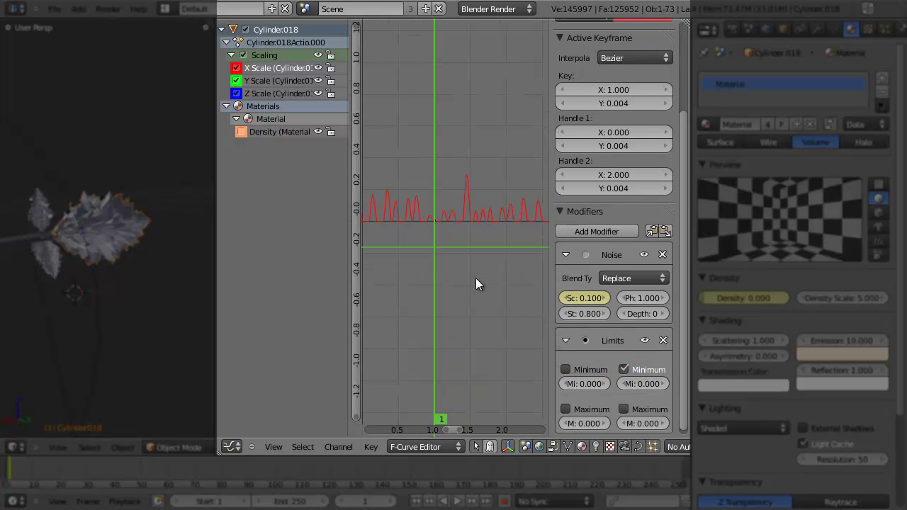
{"action": "scroll", "coordinate": [135, 256], "scroll_direction": "up", "scroll_amount": 4}
{"action": "scroll", "coordinate": [135, 256], "scroll_direction": "down", "scroll_amount": 2}
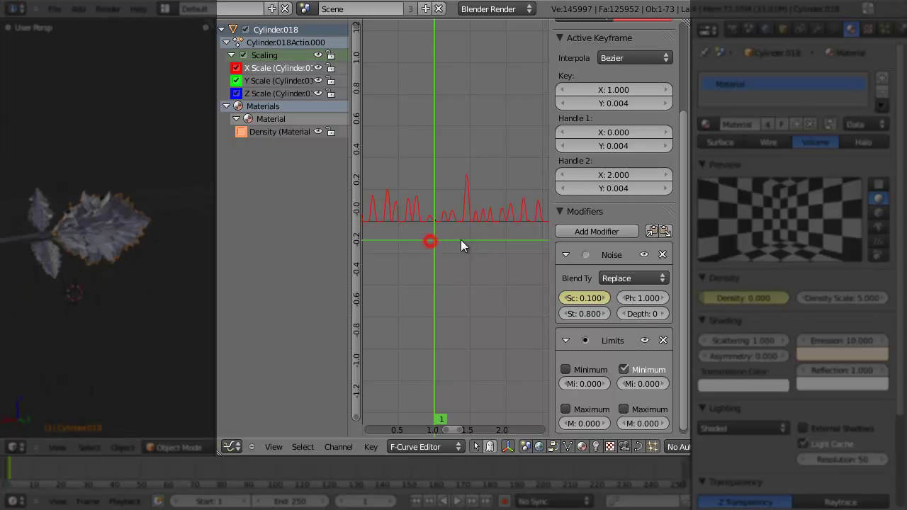
{"action": "left_click_drag", "start_coordinate": [461, 243], "coordinate": [488, 250]}
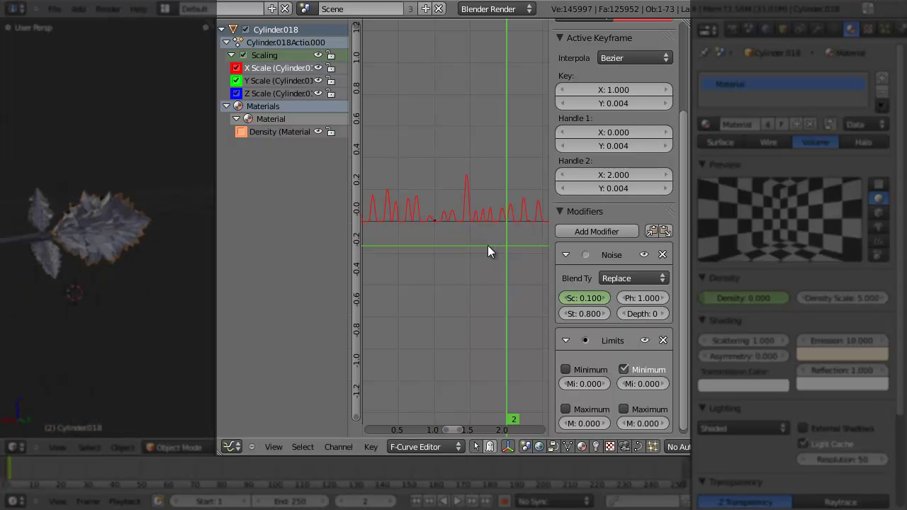
{"action": "left_click", "coordinate": [565, 312]}
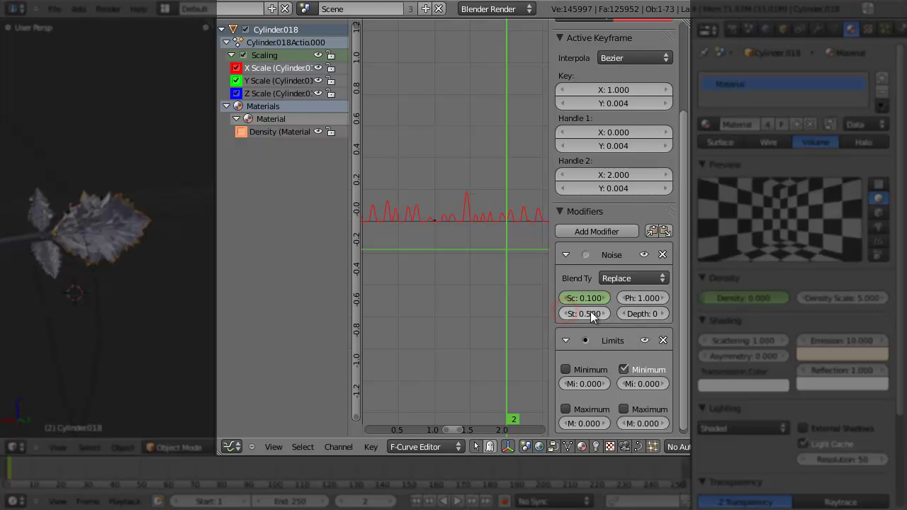
{"action": "scroll", "coordinate": [489, 261], "scroll_direction": "up", "scroll_amount": 7}
{"action": "middle_click_drag", "start_coordinate": [517, 255], "coordinate": [432, 262]}
{"action": "scroll", "coordinate": [457, 264], "scroll_direction": "down", "scroll_amount": 4}
{"action": "scroll", "coordinate": [459, 265], "scroll_direction": "up", "scroll_amount": 1}
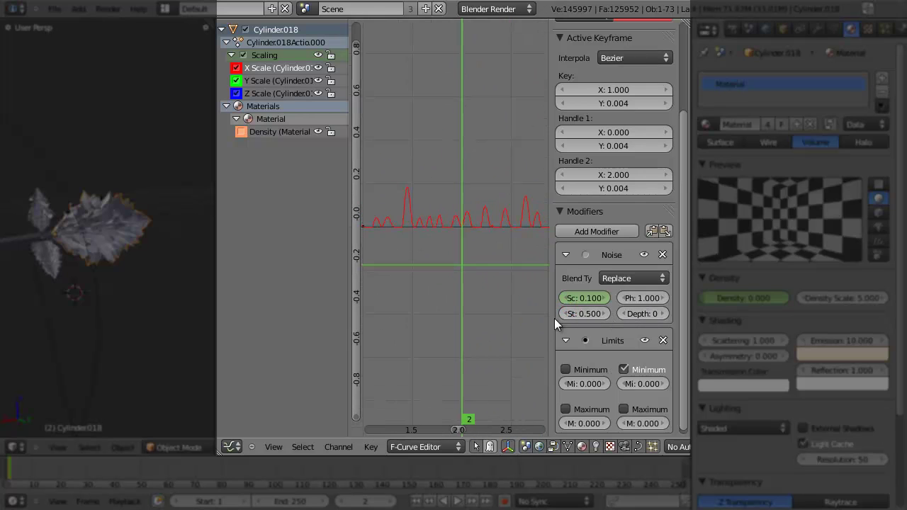
Set the depth of the X Scale Noise modifier to 5
{"action": "left_click", "coordinate": [668, 310]}
{"action": "left_click", "coordinate": [669, 311]}
{"action": "left_click", "coordinate": [668, 310]}
{"action": "left_click", "coordinate": [668, 310]}
{"action": "left_click", "coordinate": [668, 310]}
{"action": "scroll", "coordinate": [460, 268], "scroll_direction": "up", "scroll_amount": 9}
{"action": "left_click_drag", "start_coordinate": [474, 269], "coordinate": [530, 287]}
{"action": "scroll", "coordinate": [460, 291], "scroll_direction": "down", "scroll_amount": 3}
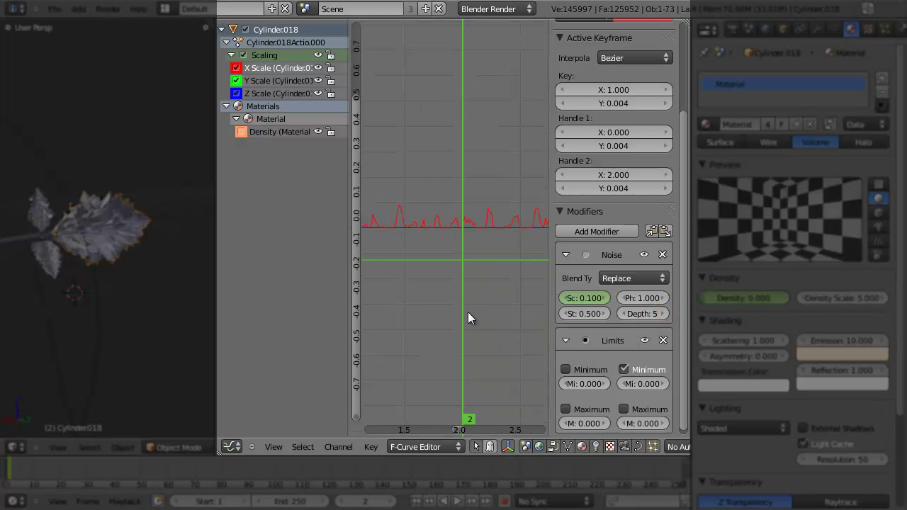
{"action": "scroll", "coordinate": [446, 285], "scroll_direction": "down", "scroll_amount": 1}
{"action": "middle_click_drag", "start_coordinate": [496, 281], "coordinate": [448, 274]}
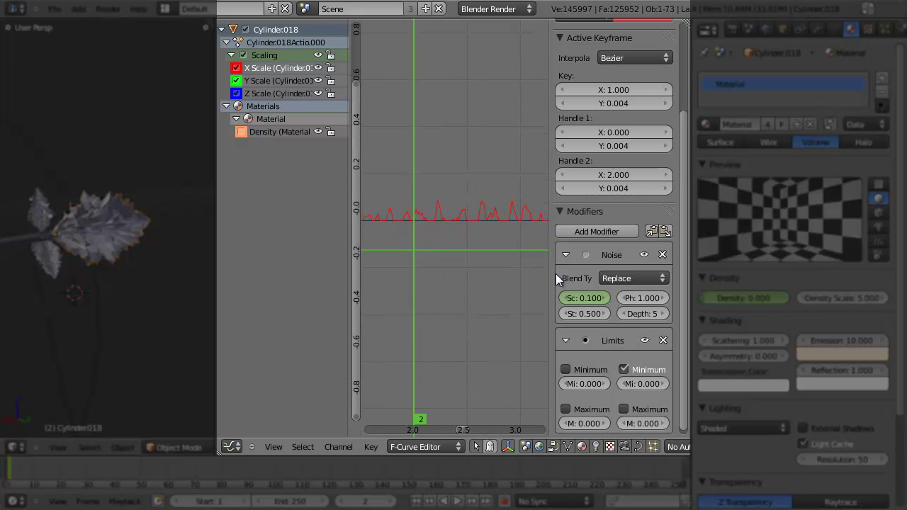
Copy the X Scale curve's Noise and Limits modifiers onto the Y Scale and Z Scale curves
{"action": "left_click", "coordinate": [651, 230]}
{"action": "left_click", "coordinate": [269, 81]}
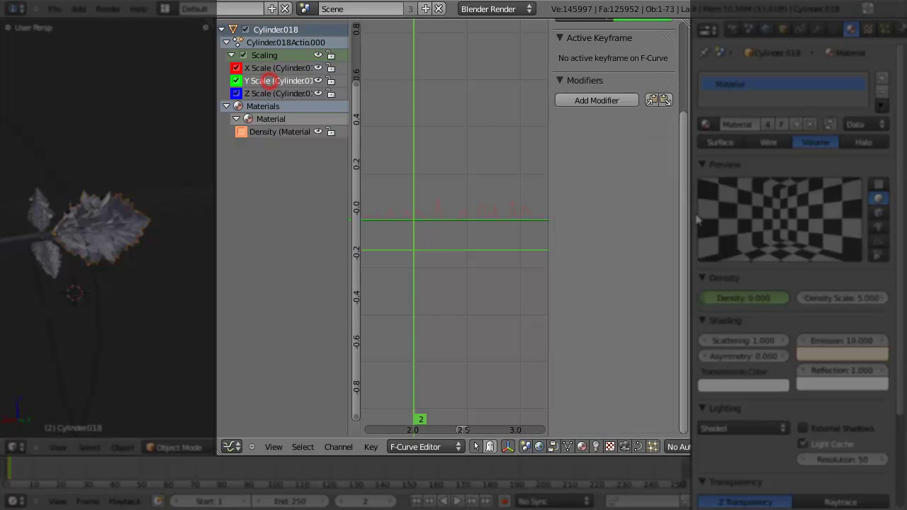
{"action": "left_click", "coordinate": [664, 100]}
{"action": "left_click", "coordinate": [261, 93]}
{"action": "left_click", "coordinate": [665, 101]}
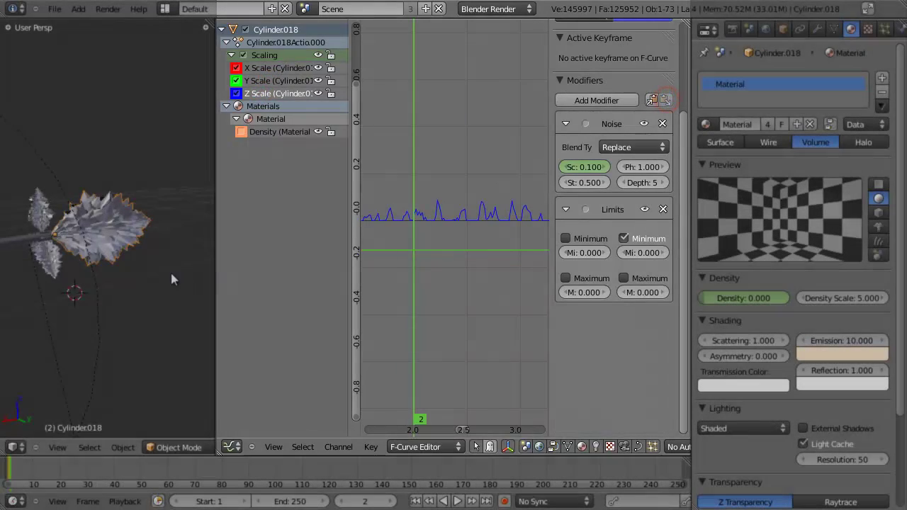
Play the animation in a wider 3D view and examine the large flash's scaling from several angles
{"action": "key", "text": "alt+a"}
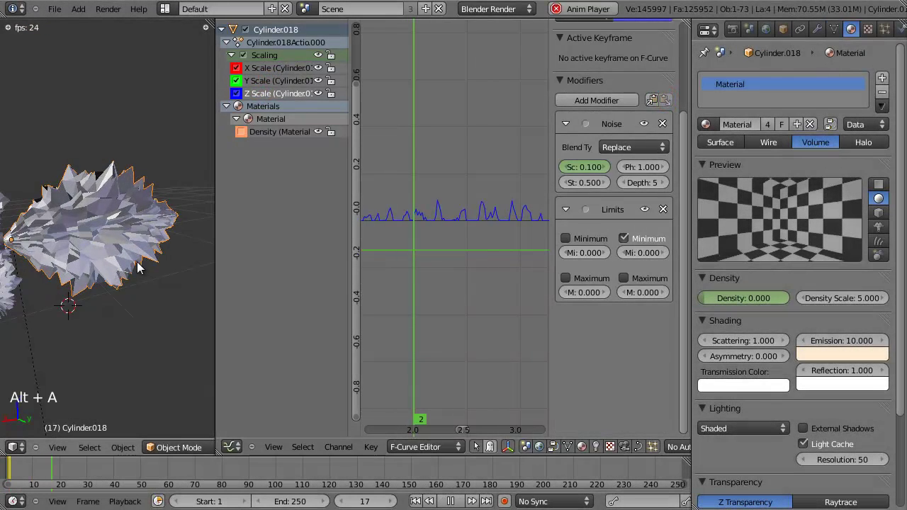
{"action": "middle_click_drag", "start_coordinate": [138, 263], "coordinate": [98, 251]}
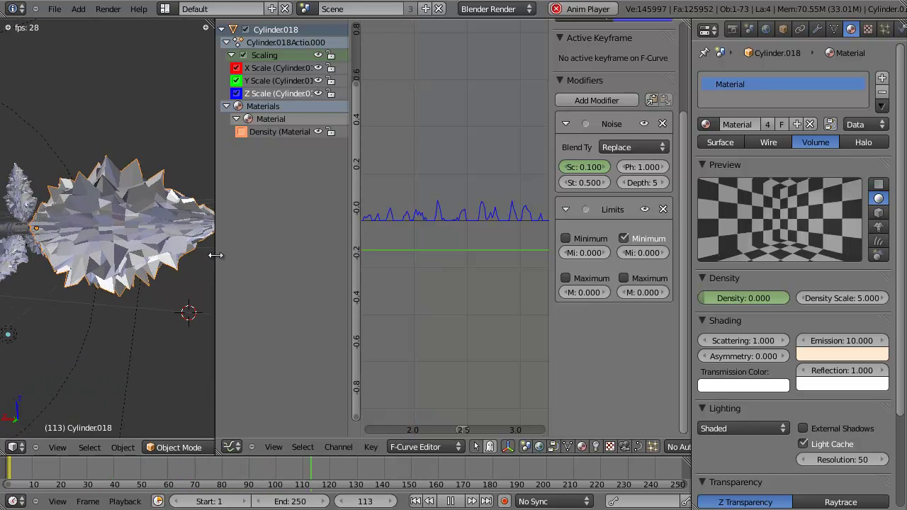
{"action": "left_click_drag", "start_coordinate": [216, 256], "coordinate": [277, 270]}
{"action": "middle_click_drag", "start_coordinate": [240, 244], "coordinate": [186, 251]}
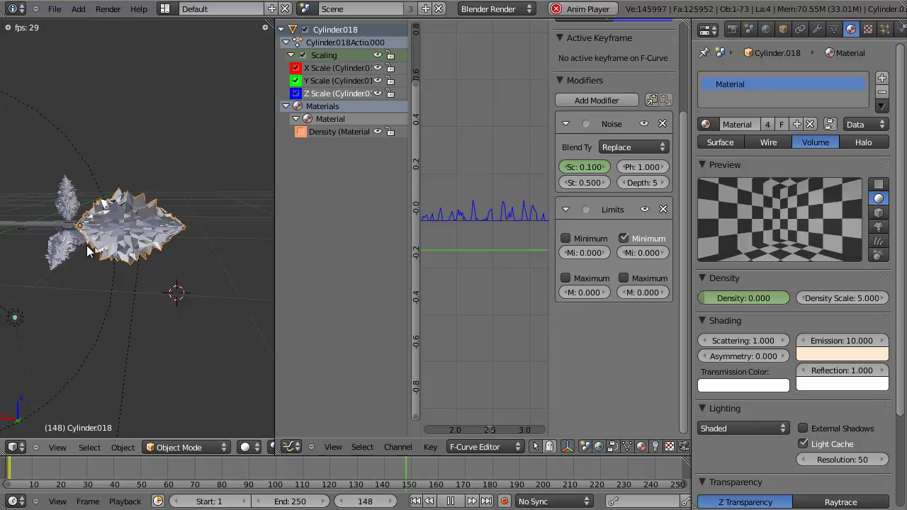
{"action": "middle_click_drag", "start_coordinate": [180, 251], "coordinate": [162, 271]}
{"action": "key", "text": "Escape"}
Insert a scaling keyframe at frame 1 on the small flash mesh above the muzzle
{"action": "right_click", "coordinate": [79, 198]}
{"action": "scroll", "coordinate": [162, 271], "scroll_direction": "up", "scroll_amount": 3}
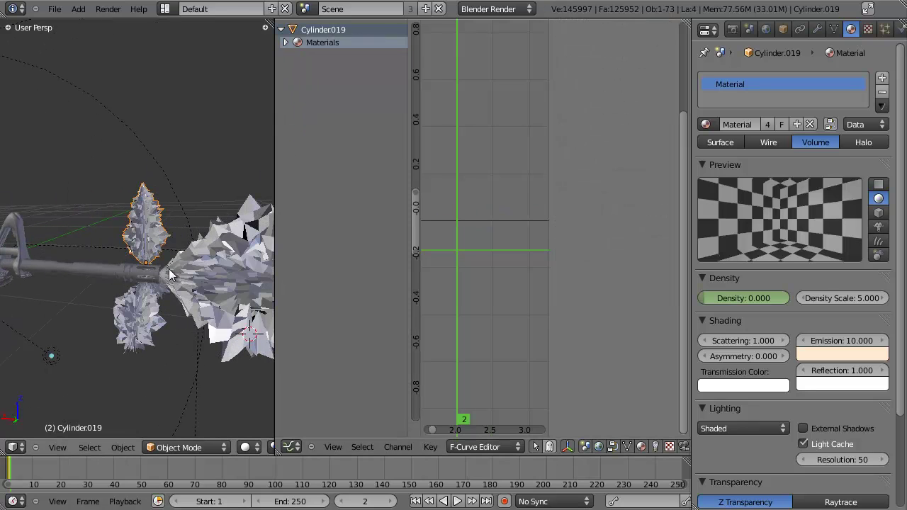
{"action": "key", "text": "Left"}
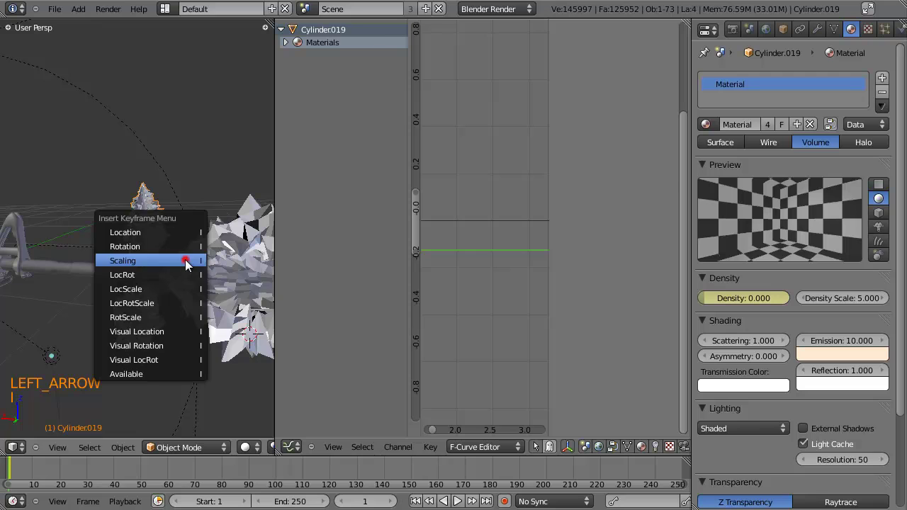
{"action": "left_click", "coordinate": [185, 259]}
Add a Noise modifier with scale 0.100 to the upper small flash's Y Scale curve
{"action": "middle_click_drag", "start_coordinate": [468, 247], "coordinate": [532, 270]}
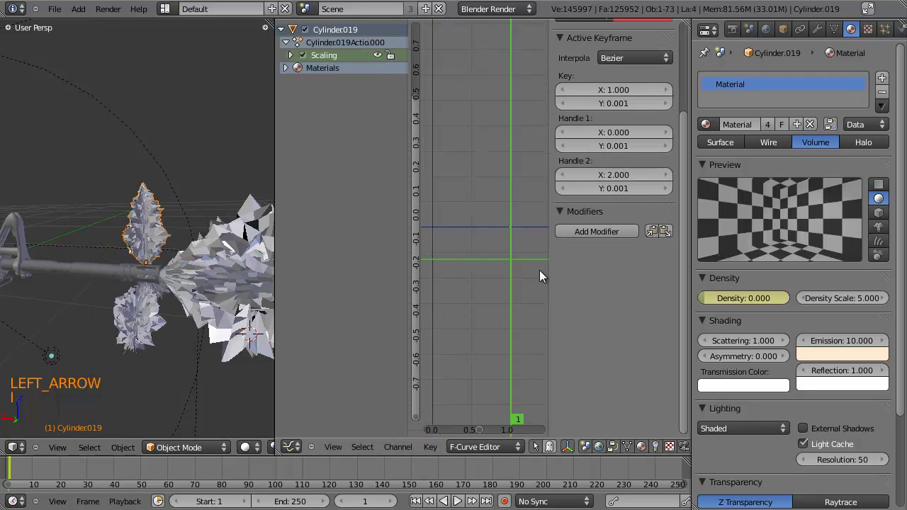
{"action": "scroll", "coordinate": [475, 262], "scroll_direction": "up", "scroll_amount": 10}
{"action": "left_click_drag", "start_coordinate": [410, 253], "coordinate": [360, 255]}
{"action": "scroll", "coordinate": [457, 258], "scroll_direction": "up", "scroll_amount": 6}
{"action": "scroll", "coordinate": [437, 221], "scroll_direction": "up", "scroll_amount": 1}
{"action": "right_click", "coordinate": [438, 220]}
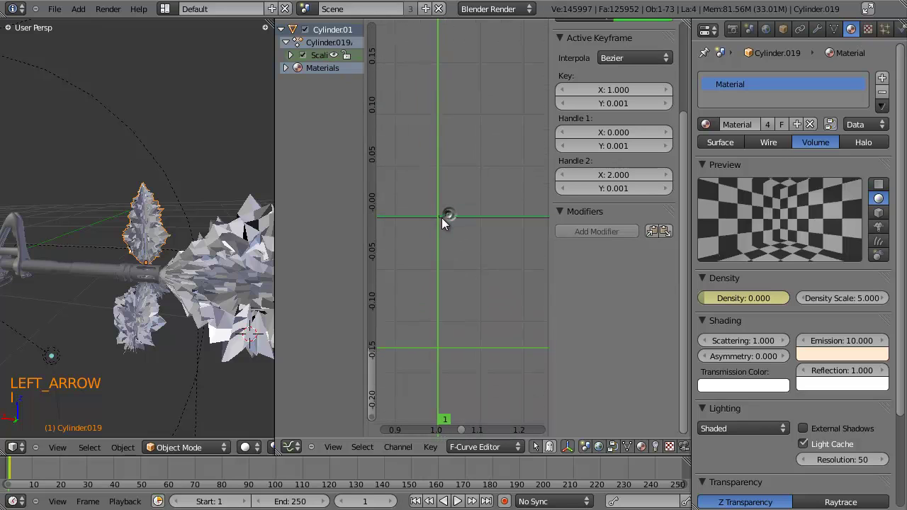
{"action": "left_click", "coordinate": [292, 55]}
{"action": "left_click", "coordinate": [312, 81]}
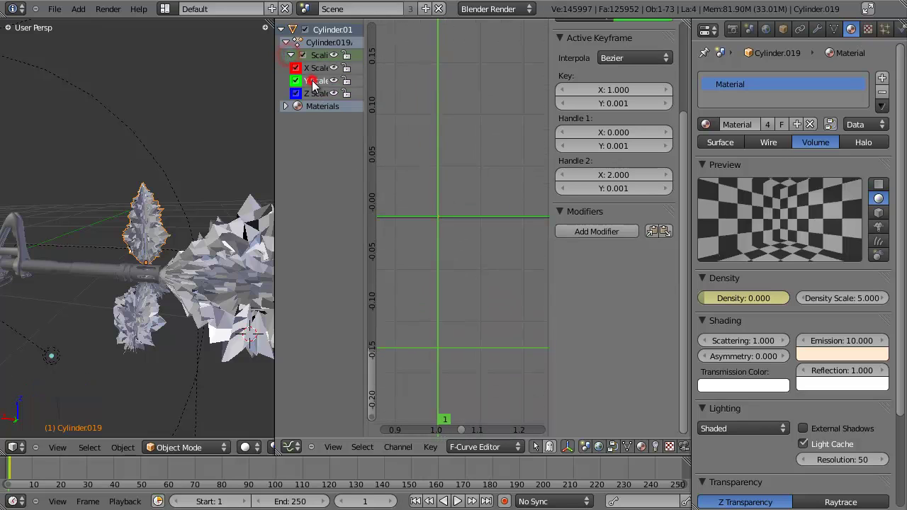
{"action": "left_click", "coordinate": [315, 85]}
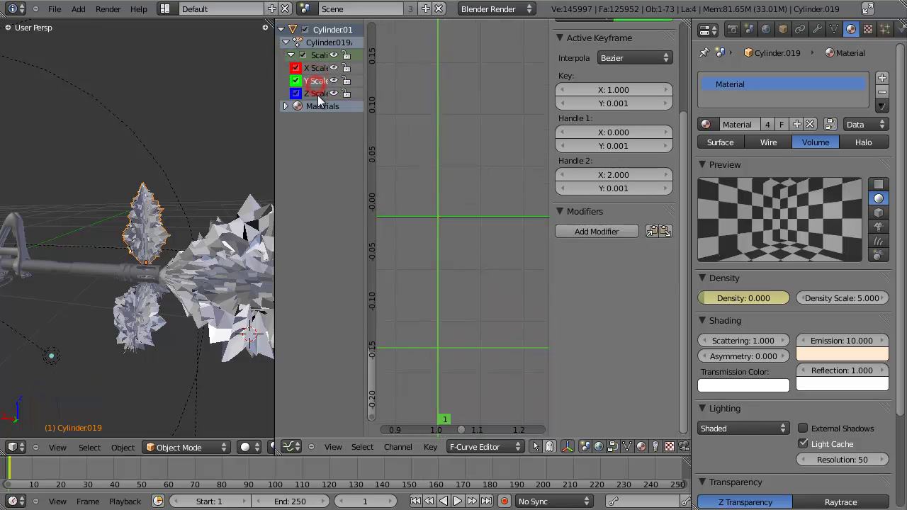
{"action": "left_click", "coordinate": [599, 231]}
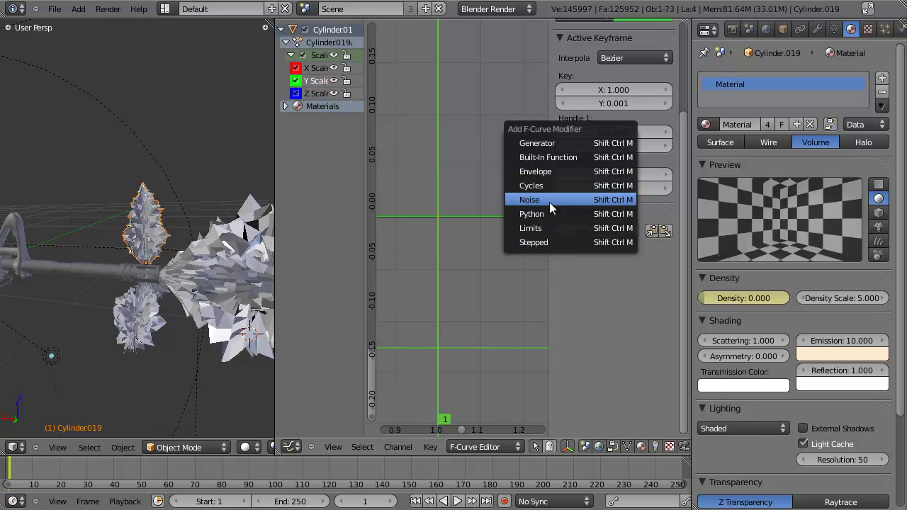
{"action": "left_click", "coordinate": [549, 202]}
{"action": "left_click_drag", "start_coordinate": [569, 294], "coordinate": [579, 316]}
Set the depth of the Y Scale Noise modifier to 9 and preview the animation
{"action": "scroll", "coordinate": [496, 269], "scroll_direction": "down", "scroll_amount": 2}
{"action": "scroll", "coordinate": [485, 277], "scroll_direction": "up", "scroll_amount": 1}
{"action": "key", "text": "alt+a"}
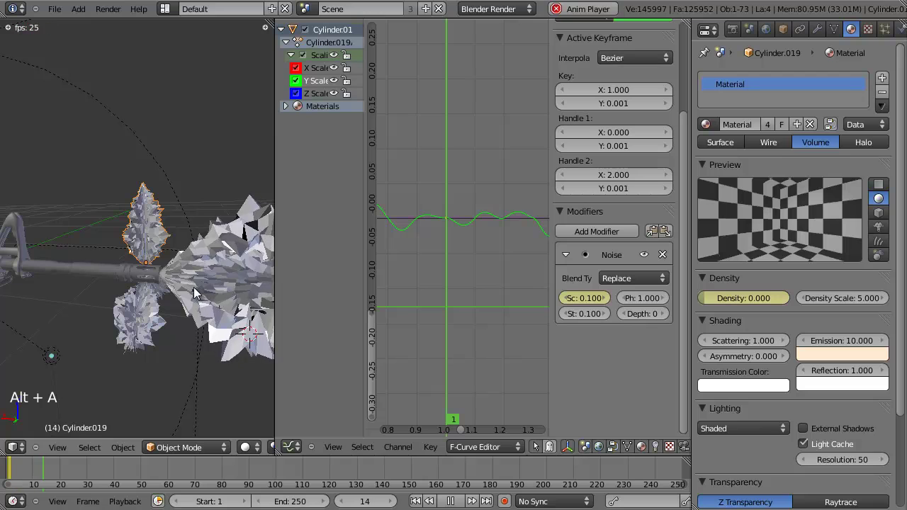
{"action": "key", "text": "Escape"}
{"action": "scroll", "coordinate": [495, 282], "scroll_direction": "down", "scroll_amount": 8}
{"action": "left_click_drag", "start_coordinate": [661, 313], "coordinate": [670, 314]}
{"action": "key", "text": "alt+a"}
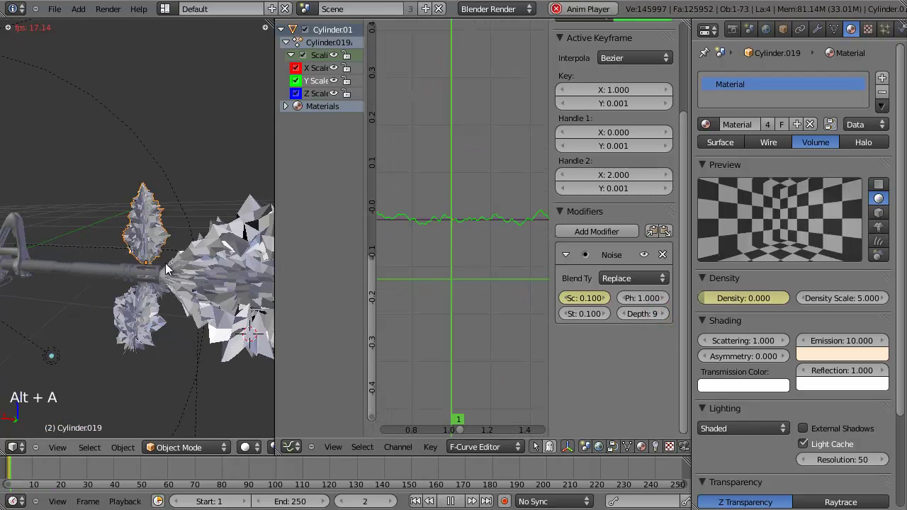
{"action": "key", "text": "Escape"}
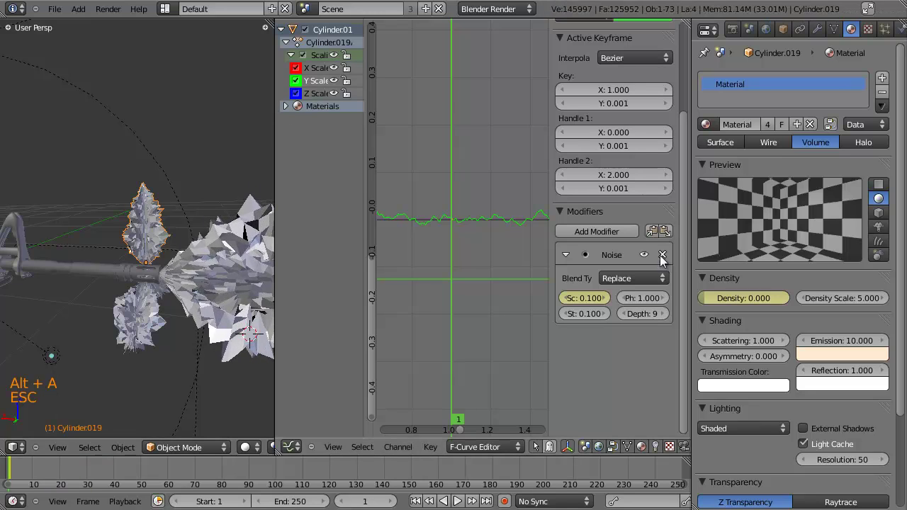
Paste the Y Scale curve's Noise modifier onto the X Scale and Z Scale curves and preview the animation
{"action": "left_click", "coordinate": [324, 68]}
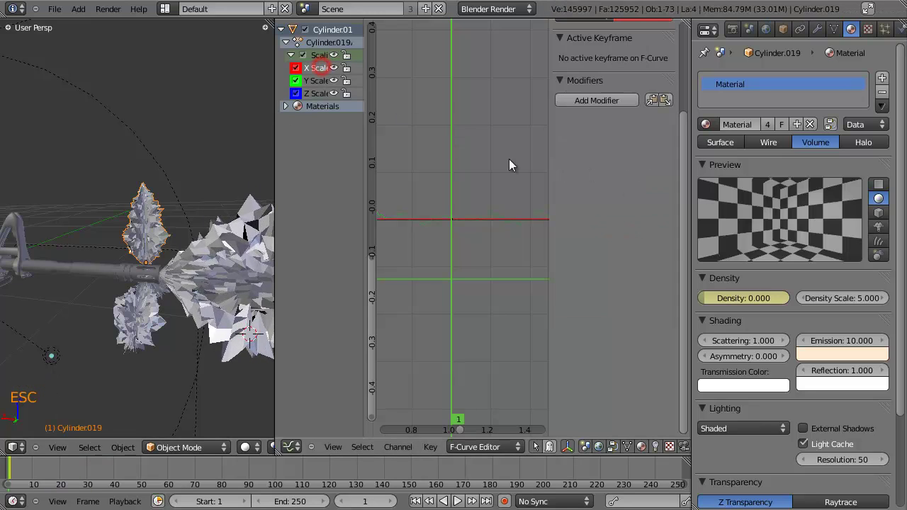
{"action": "left_click", "coordinate": [666, 99]}
{"action": "left_click", "coordinate": [310, 93]}
{"action": "left_click", "coordinate": [666, 99]}
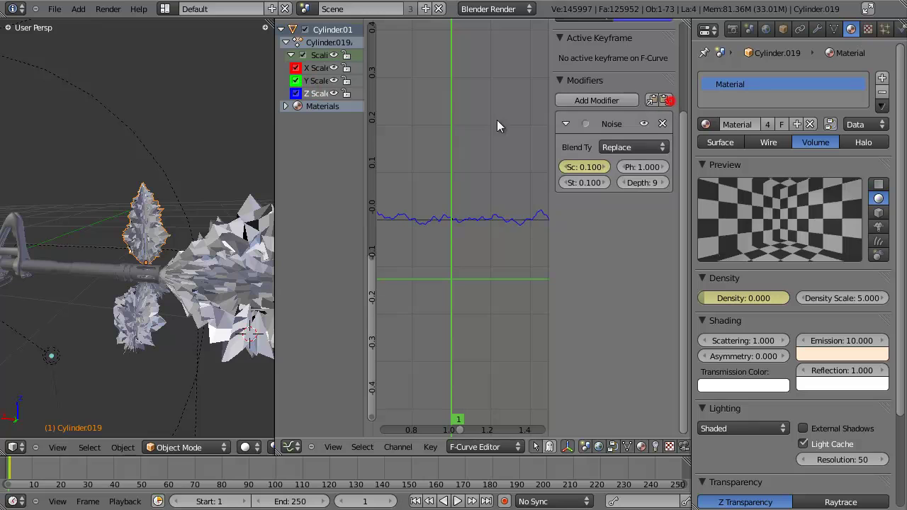
{"action": "key", "text": "alt+a"}
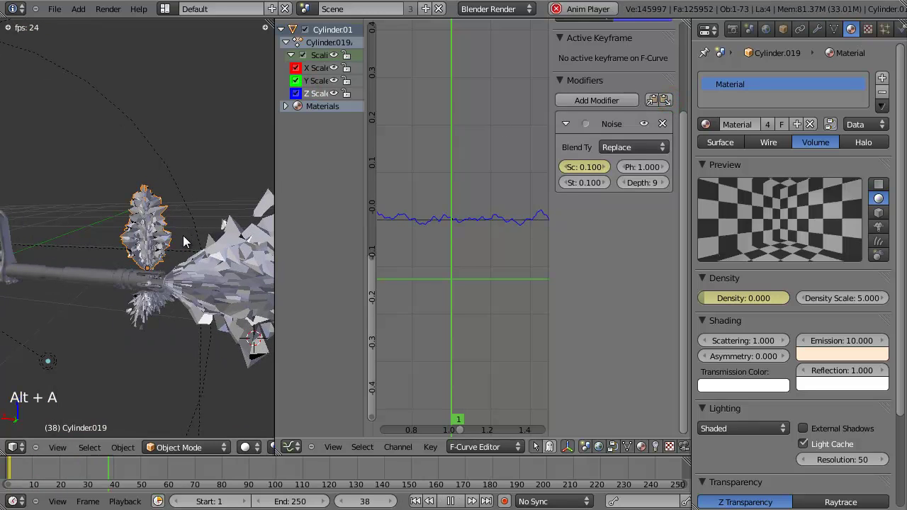
{"action": "key", "text": "Escape"}
Set the strength of the Z Scale Noise modifier to 0.400 and preview the animation
{"action": "scroll", "coordinate": [597, 196], "scroll_direction": "up", "scroll_amount": 4}
{"action": "left_click", "coordinate": [603, 281]}
{"action": "left_click", "coordinate": [603, 281]}
{"action": "left_click", "coordinate": [603, 280]}
{"action": "left_click", "coordinate": [564, 280]}
{"action": "left_click", "coordinate": [563, 281]}
{"action": "left_click", "coordinate": [564, 281]}
{"action": "left_click", "coordinate": [604, 297]}
{"action": "left_click", "coordinate": [604, 296]}
{"action": "left_click", "coordinate": [605, 297]}
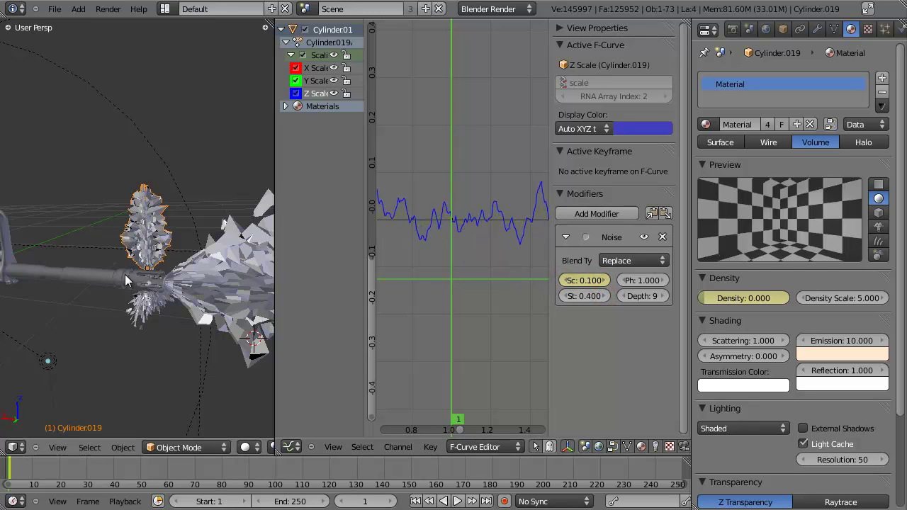
{"action": "key", "text": "alt+a"}
{"action": "key", "text": "Escape"}
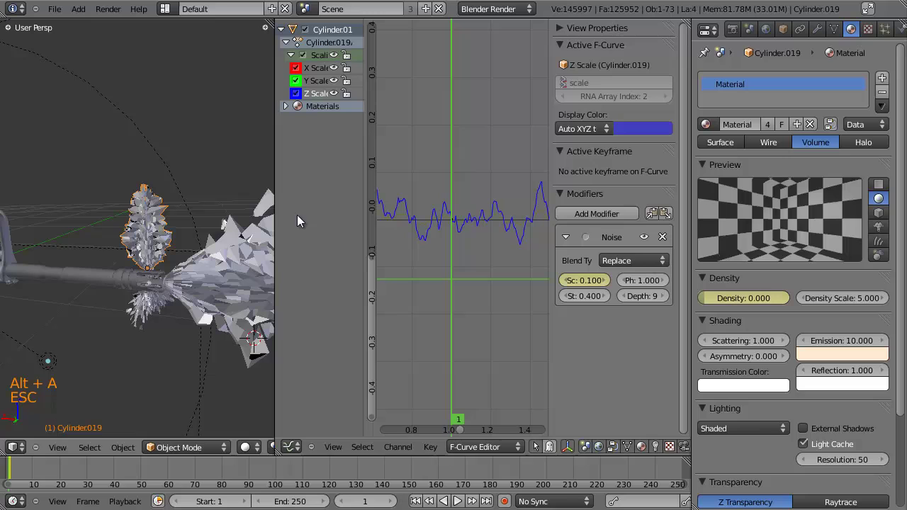
Add a Limits modifier to the Z Scale curve and enable its minimum Y limit of 0.000
{"action": "left_click", "coordinate": [615, 214]}
{"action": "left_click", "coordinate": [530, 200]}
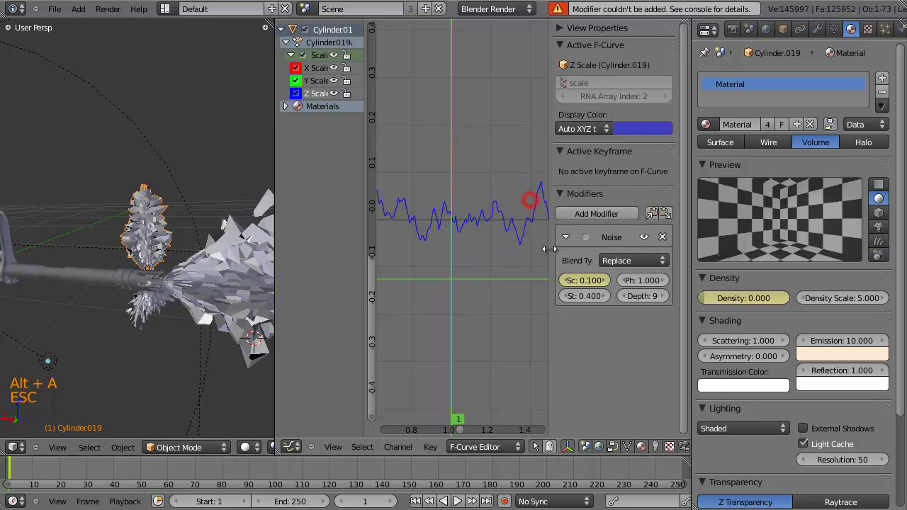
{"action": "left_click", "coordinate": [599, 214]}
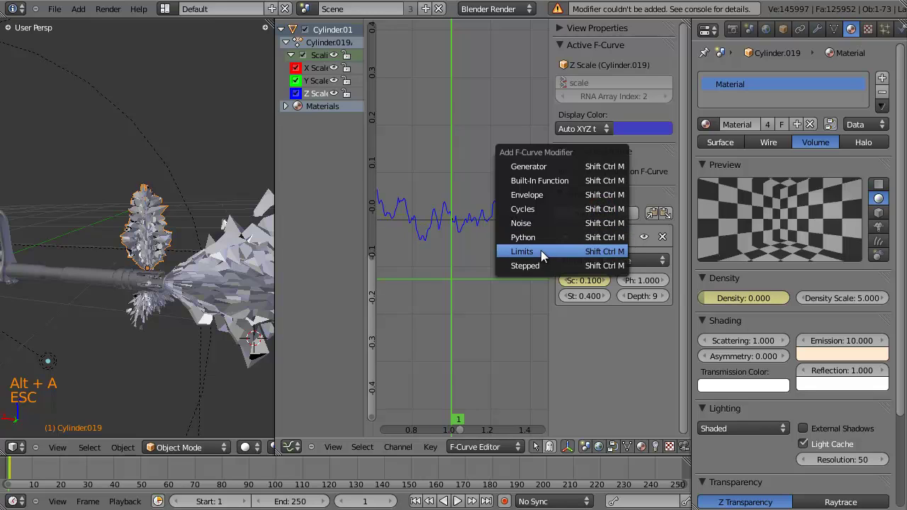
{"action": "left_click", "coordinate": [538, 251]}
{"action": "left_click", "coordinate": [649, 352]}
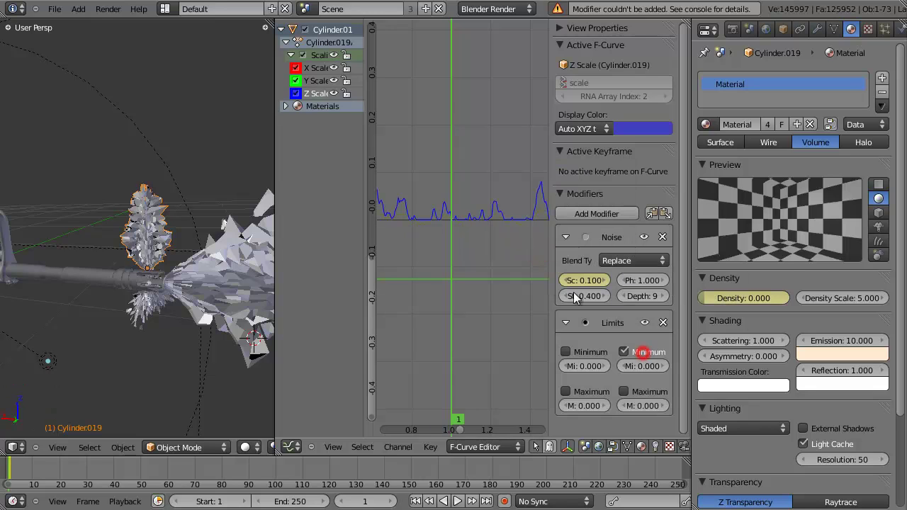
Copy the Z Scale curve's Noise and Limits modifiers onto the Y Scale and X Scale curves
{"action": "left_click", "coordinate": [648, 215]}
{"action": "left_click", "coordinate": [315, 80]}
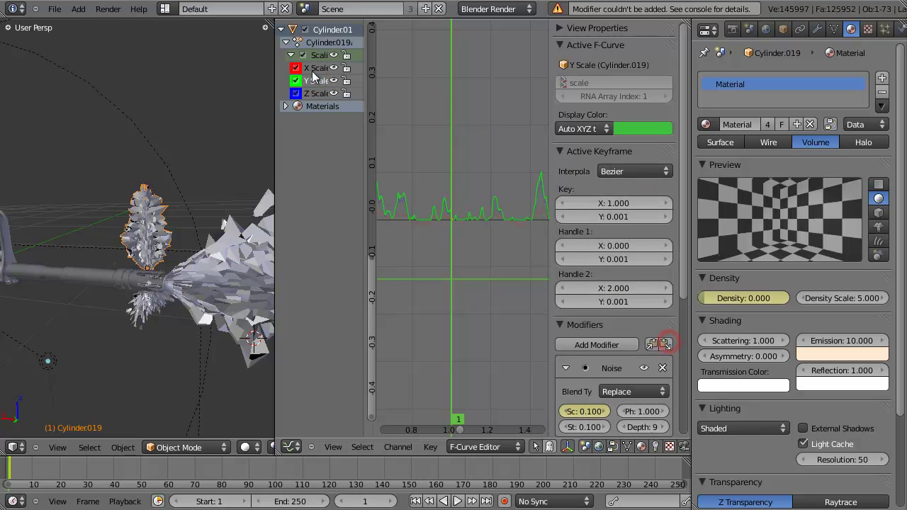
{"action": "left_click", "coordinate": [312, 68]}
{"action": "left_click", "coordinate": [665, 213]}
Play the animation and examine the upper small flash's scaling from another angle
{"action": "key", "text": "alt+a"}
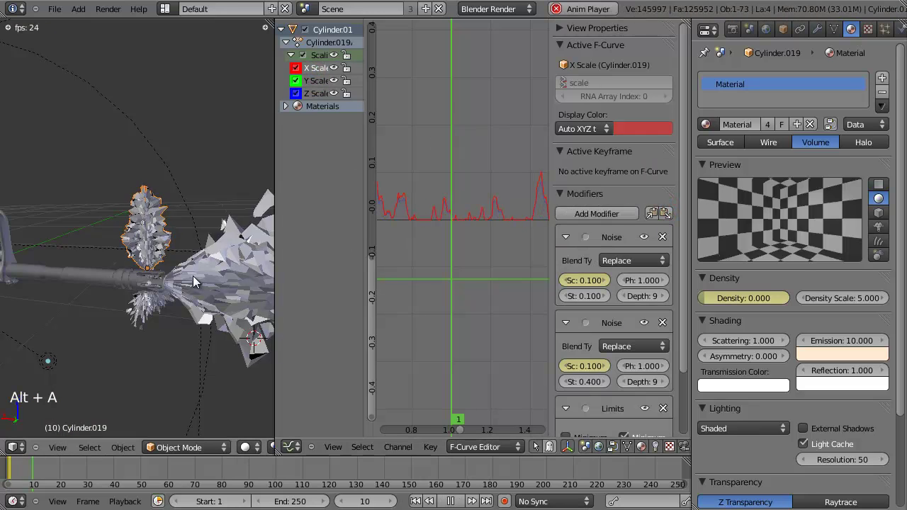
{"action": "middle_click_drag", "start_coordinate": [177, 262], "coordinate": [128, 237]}
{"action": "scroll", "coordinate": [170, 252], "scroll_direction": "up", "scroll_amount": 1}
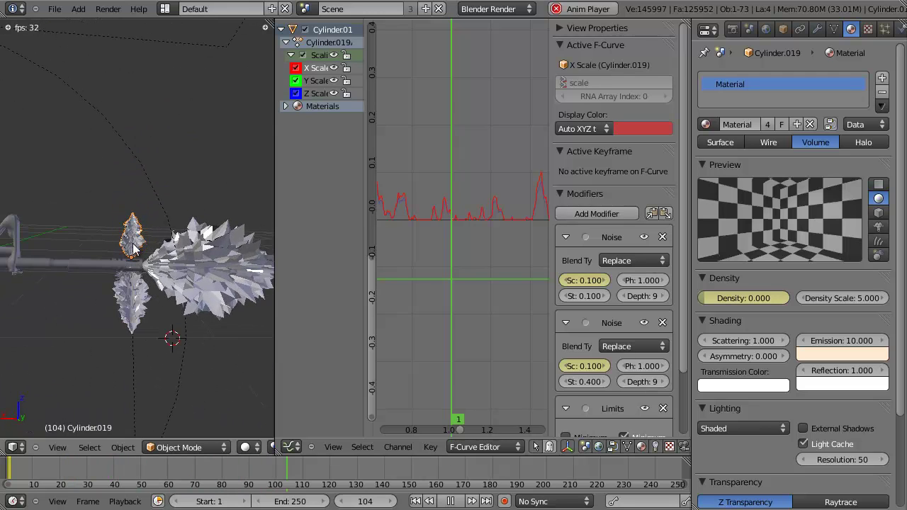
{"action": "key", "text": "Escape"}
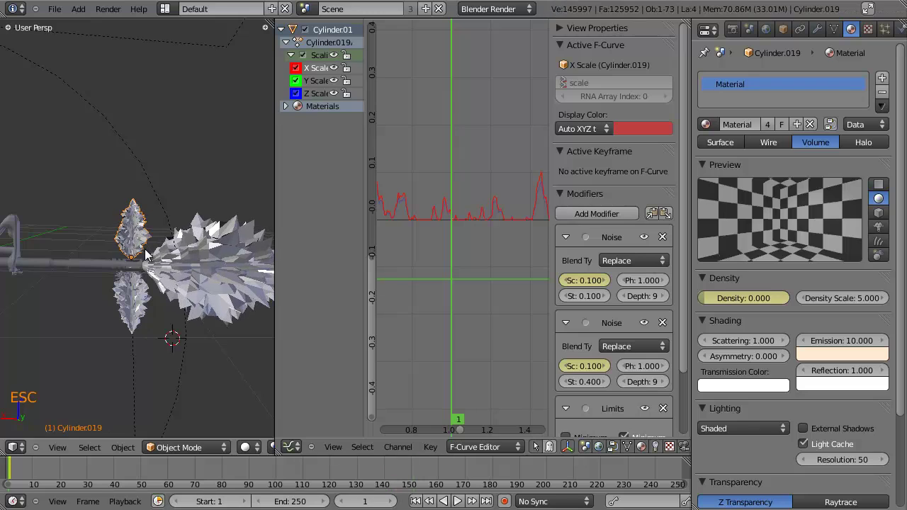
Set the phase of the X Scale curve's first Noise modifier to 1.500 and preview the animation
{"action": "left_click_drag", "start_coordinate": [654, 280], "coordinate": [662, 280]}
{"action": "key", "text": "alt+a"}
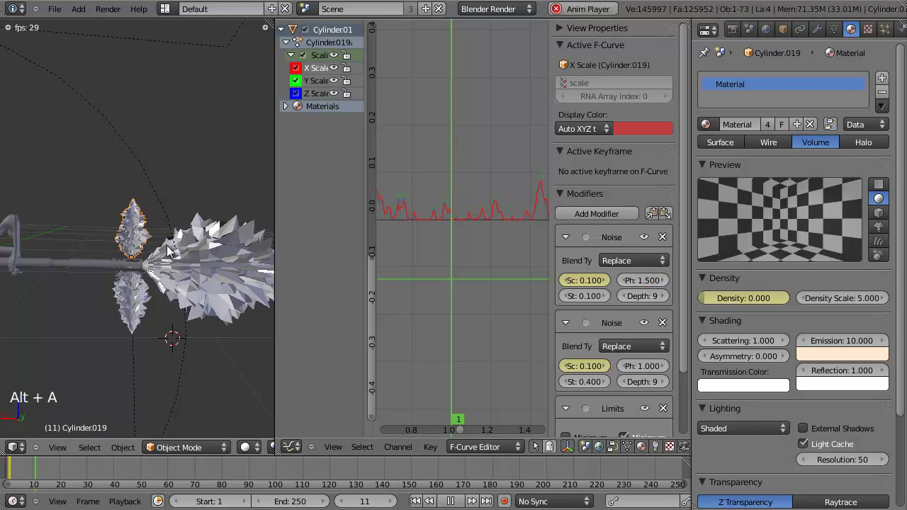
{"action": "key", "text": "Escape"}
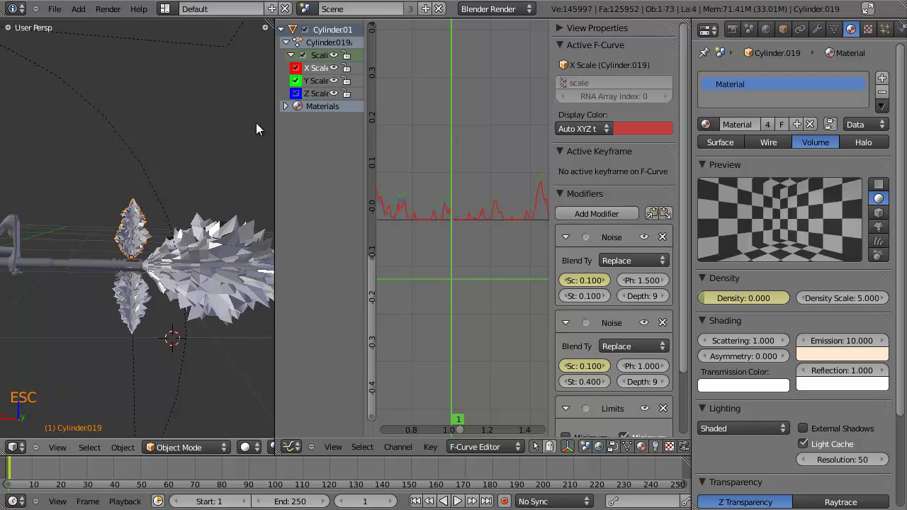
Set the phase of the first Noise modifier to 1.700 on the Y Scale curve and 2.400 on Z Scale
{"action": "left_click", "coordinate": [316, 80]}
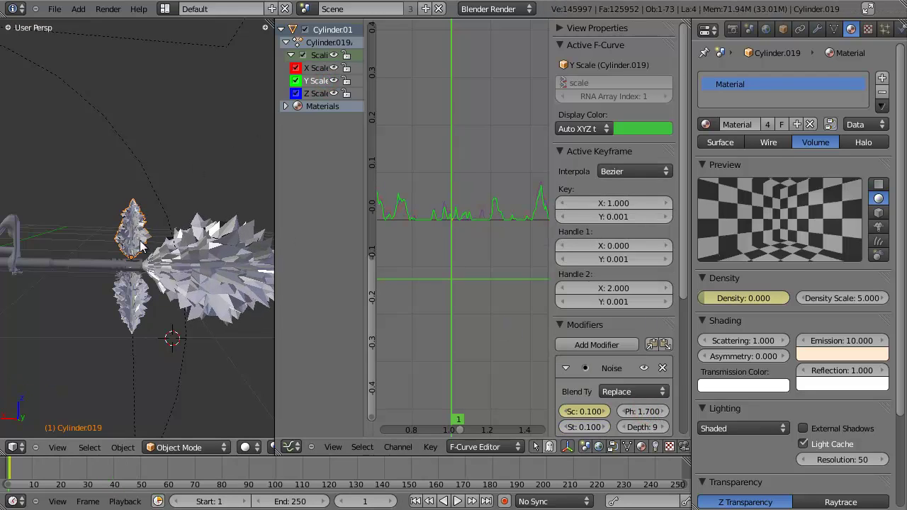
{"action": "left_click", "coordinate": [317, 93]}
{"action": "mouse_move", "coordinate": [653, 365]}
{"action": "left_mouse_down"}
{"action": "mouse_move", "coordinate": [665, 364]}
{"action": "mouse_move", "coordinate": [658, 366]}
{"action": "left_mouse_up"}
{"action": "left_click_drag", "start_coordinate": [642, 282], "coordinate": [652, 281]}
Play the animation and compare the upper small flash's flicker with the other flash meshes
{"action": "key", "text": "alt+a"}
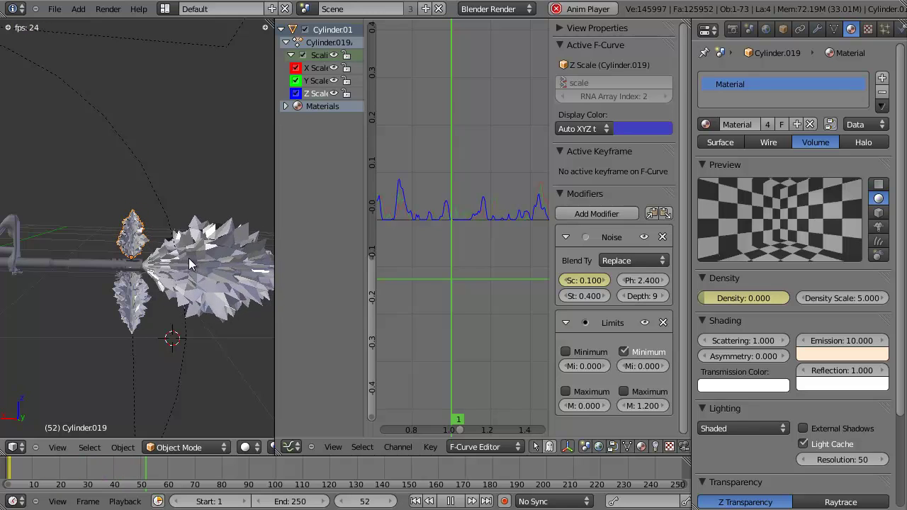
{"action": "middle_click_drag", "start_coordinate": [158, 266], "coordinate": [138, 246]}
{"action": "scroll", "coordinate": [153, 272], "scroll_direction": "down", "scroll_amount": 3}
{"action": "scroll", "coordinate": [80, 274], "scroll_direction": "up", "scroll_amount": 3}
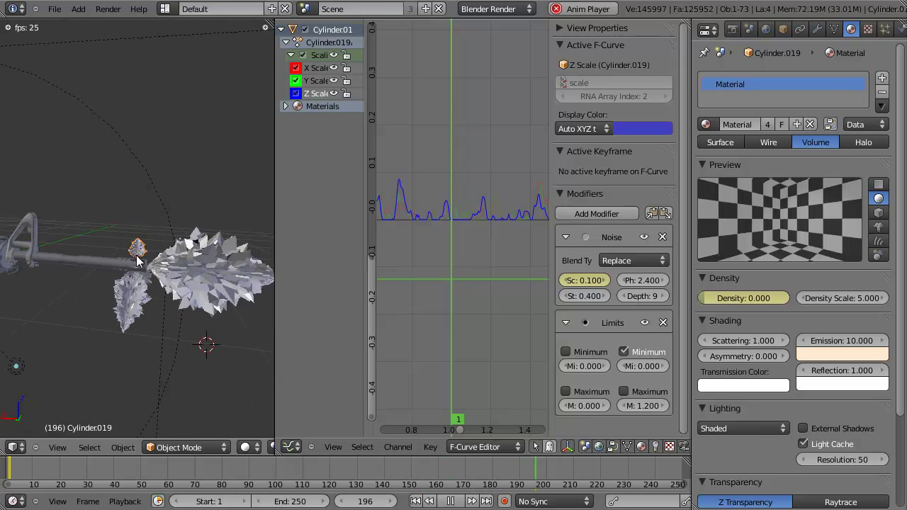
{"action": "key", "text": "Escape"}
Copy the modifiers from the upper small flash's X Scale curve
{"action": "right_click", "coordinate": [147, 296]}
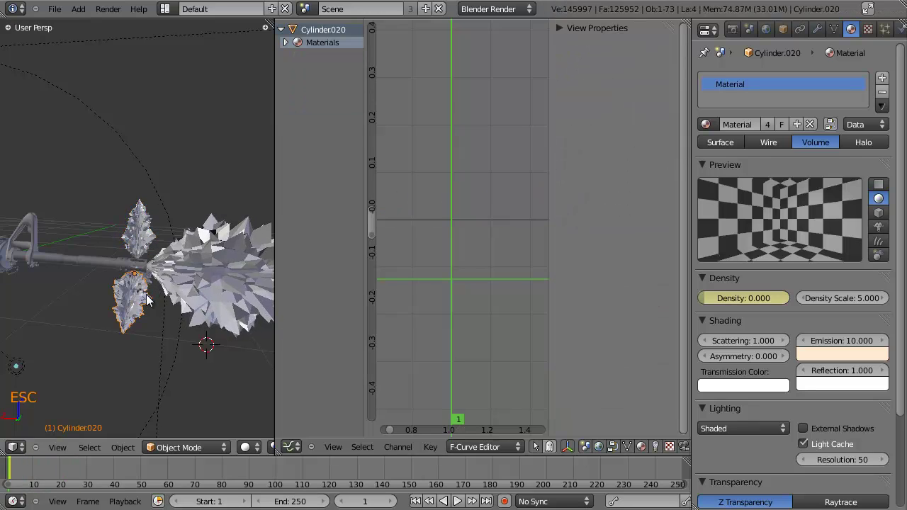
{"action": "middle_click_drag", "start_coordinate": [147, 296], "coordinate": [129, 283]}
{"action": "right_click", "coordinate": [145, 228]}
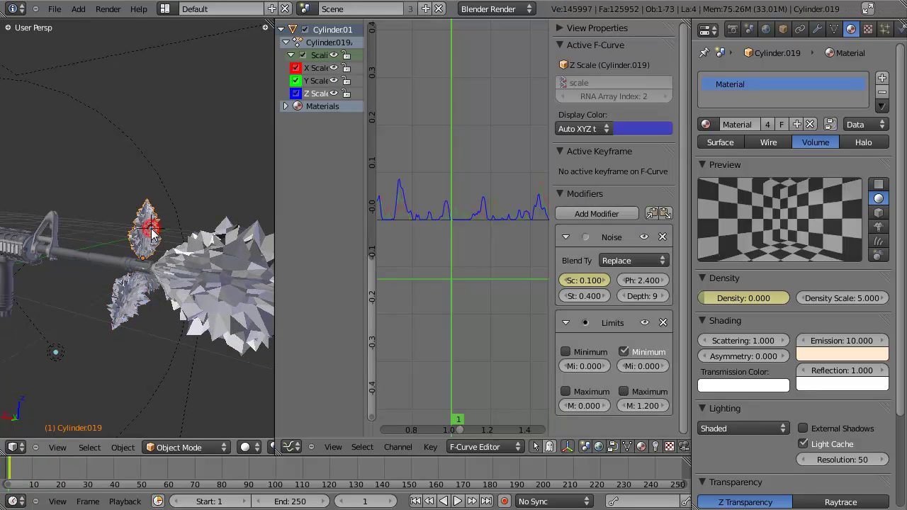
{"action": "left_click", "coordinate": [652, 213]}
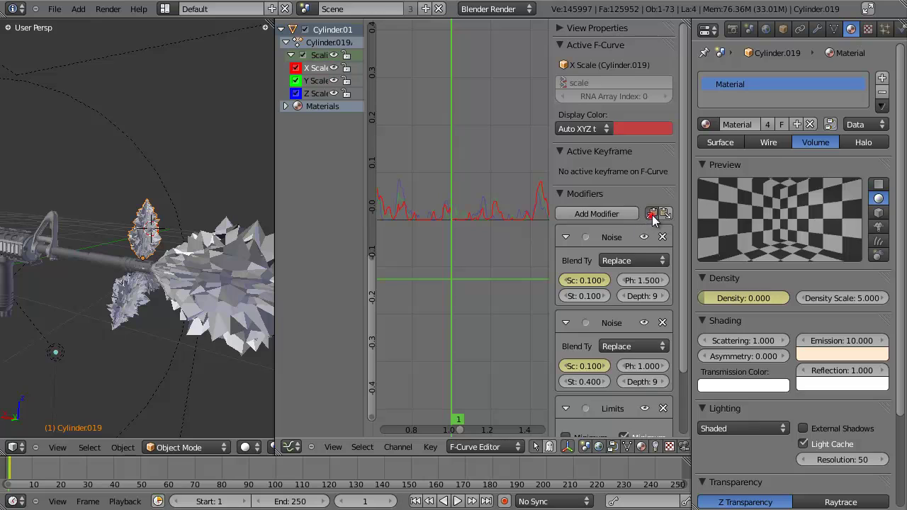
Insert a scaling keyframe at frame 1 on the lower small flash and paste the copied modifiers onto its scale curves
{"action": "right_click", "coordinate": [147, 280]}
{"action": "key", "text": "i"}
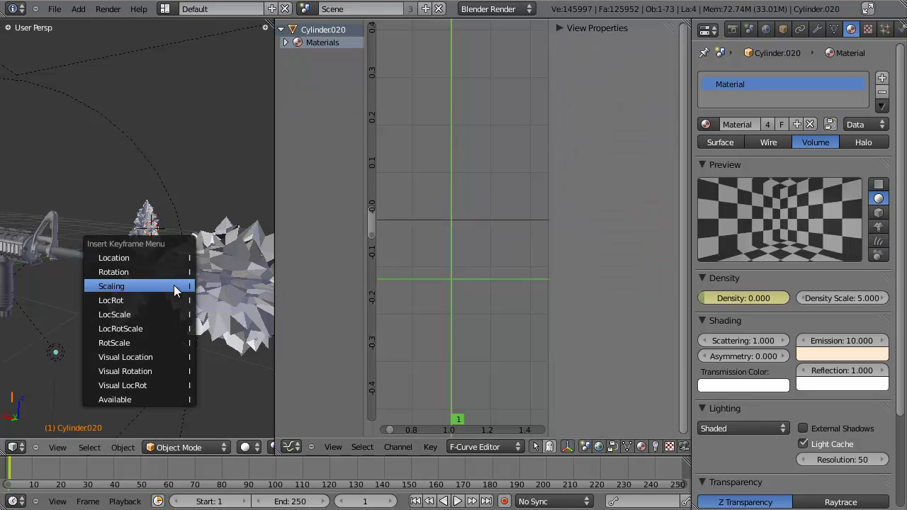
{"action": "left_click", "coordinate": [178, 290]}
{"action": "left_click", "coordinate": [666, 344]}
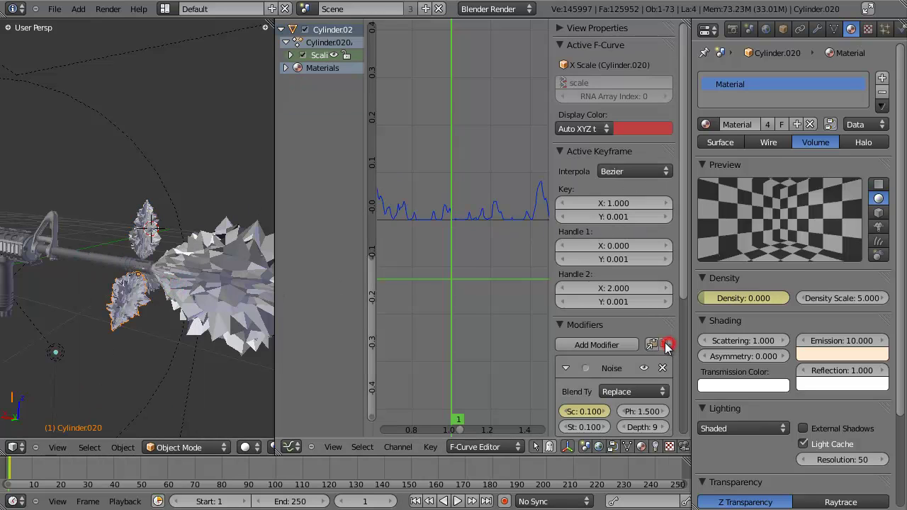
{"action": "left_click", "coordinate": [290, 55]}
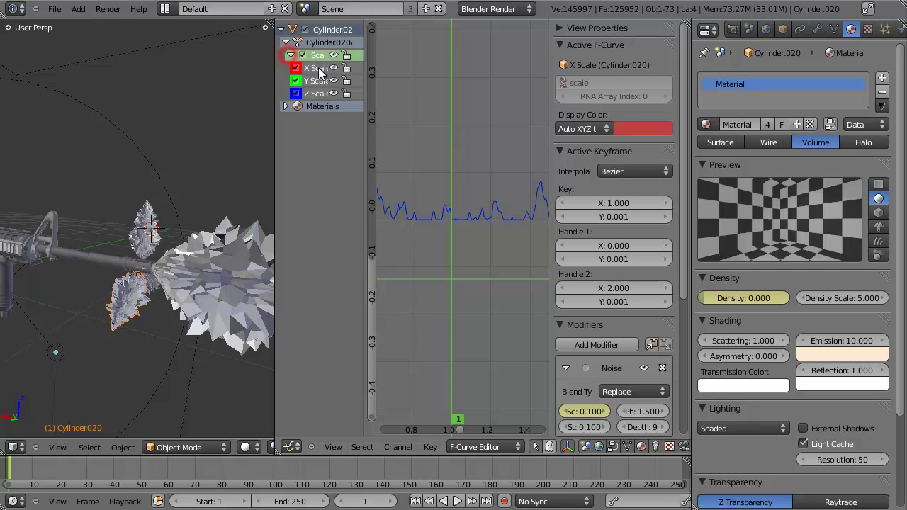
{"action": "left_click", "coordinate": [319, 81]}
{"action": "left_click", "coordinate": [316, 93]}
Insert a scaling keyframe at frame 1 on the remaining small flash and paste the copied modifiers onto its scale curves
{"action": "middle_click_drag", "start_coordinate": [196, 311], "coordinate": [192, 259]}
{"action": "right_click", "coordinate": [192, 258]}
{"action": "left_click", "coordinate": [152, 231]}
{"action": "key", "text": "i"}
{"action": "left_click", "coordinate": [150, 231]}
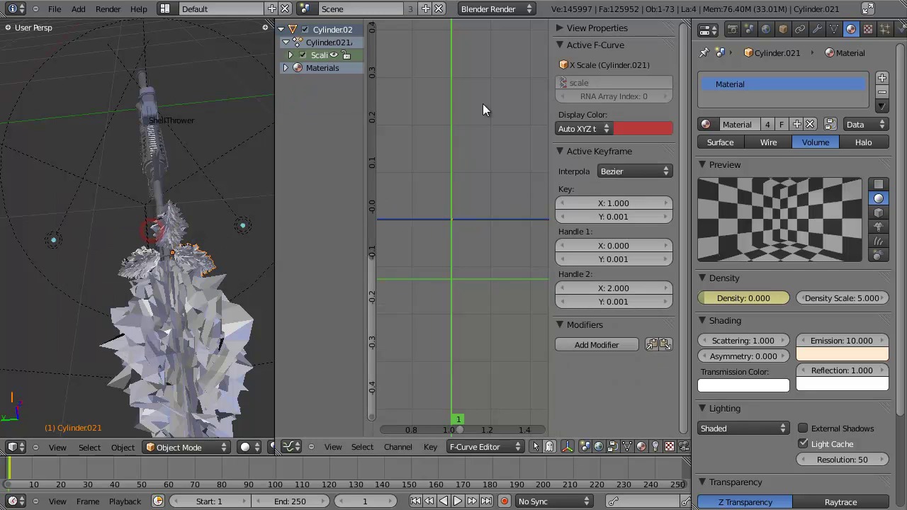
{"action": "left_click", "coordinate": [291, 55]}
{"action": "left_click", "coordinate": [665, 344]}
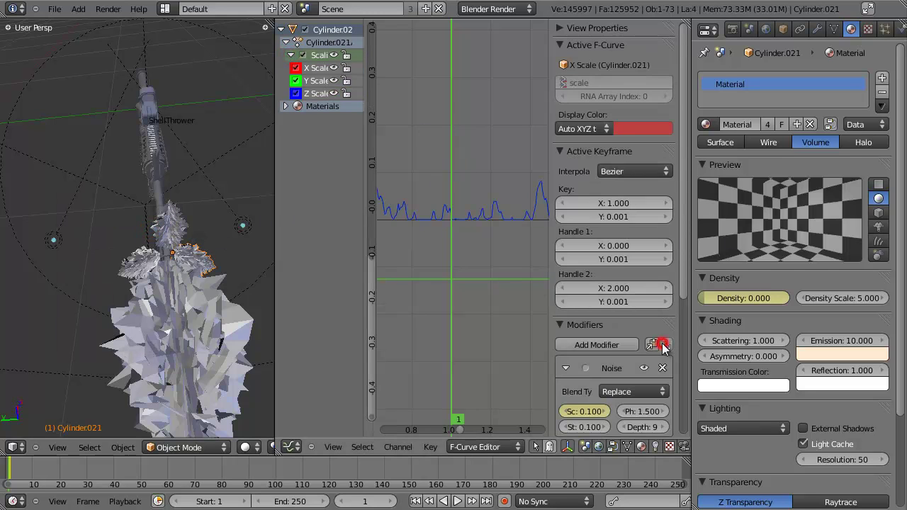
Vary the Noise modifier's phase on individual scale curves of the small flash Cylinder.021 so its axes flicker differently
{"action": "left_click", "coordinate": [316, 81]}
{"action": "left_click", "coordinate": [318, 93]}
{"action": "left_click", "coordinate": [656, 412]}
{"action": "left_click", "coordinate": [318, 82]}
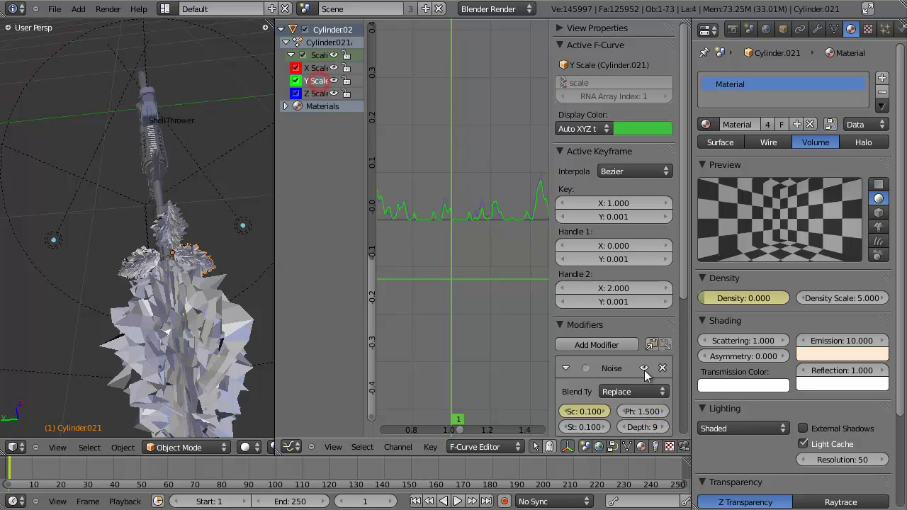
{"action": "left_click", "coordinate": [326, 71]}
{"action": "left_click_drag", "start_coordinate": [643, 411], "coordinate": [654, 411]}
Vary the Noise phase across the scale curves of the small flash Cylinder.020, setting its Y Scale phase to 3.9
{"action": "middle_click_drag", "start_coordinate": [107, 270], "coordinate": [150, 256]}
{"action": "right_click", "coordinate": [151, 263]}
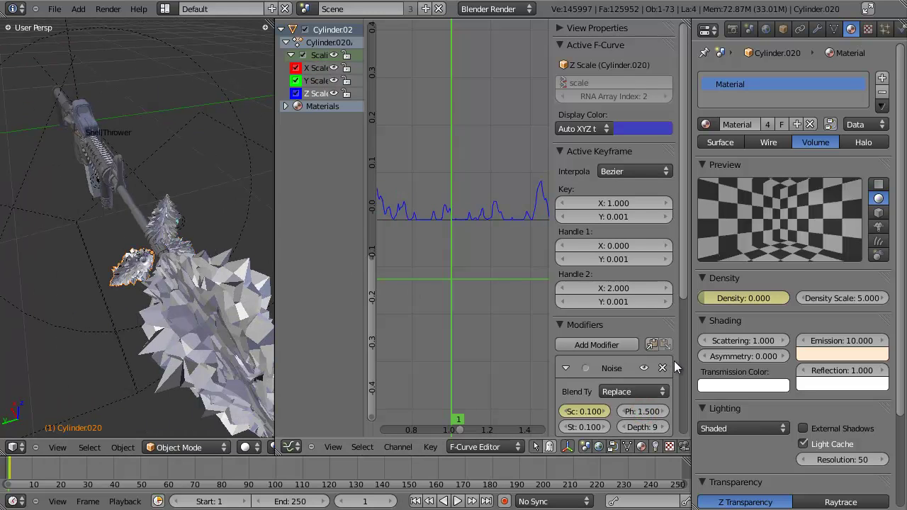
{"action": "left_click", "coordinate": [657, 411]}
{"action": "left_click", "coordinate": [312, 73]}
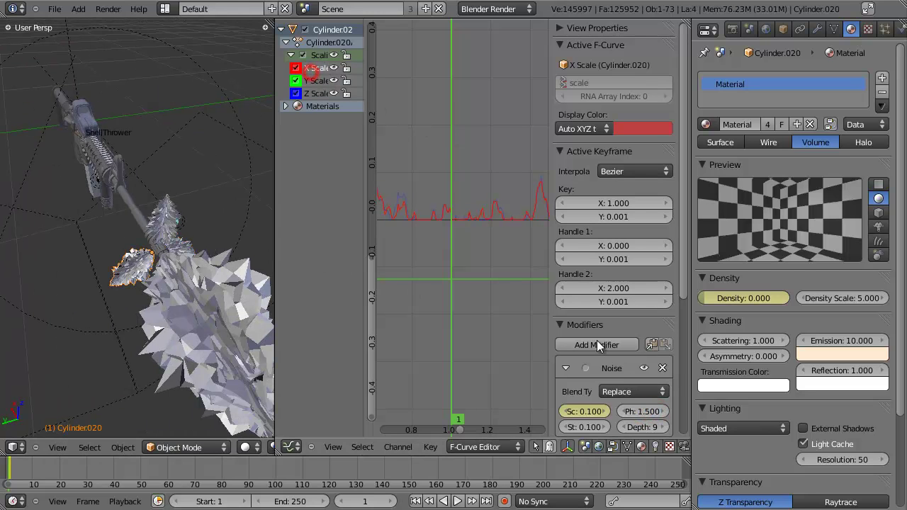
{"action": "left_click", "coordinate": [640, 408]}
{"action": "left_click", "coordinate": [310, 81]}
{"action": "left_click_drag", "start_coordinate": [648, 413], "coordinate": [666, 411]}
Play the animation and examine the small flashes' flicker beside the large flash from several angles
{"action": "middle_click_drag", "start_coordinate": [171, 324], "coordinate": [164, 198]}
{"action": "key", "text": "alt+a"}
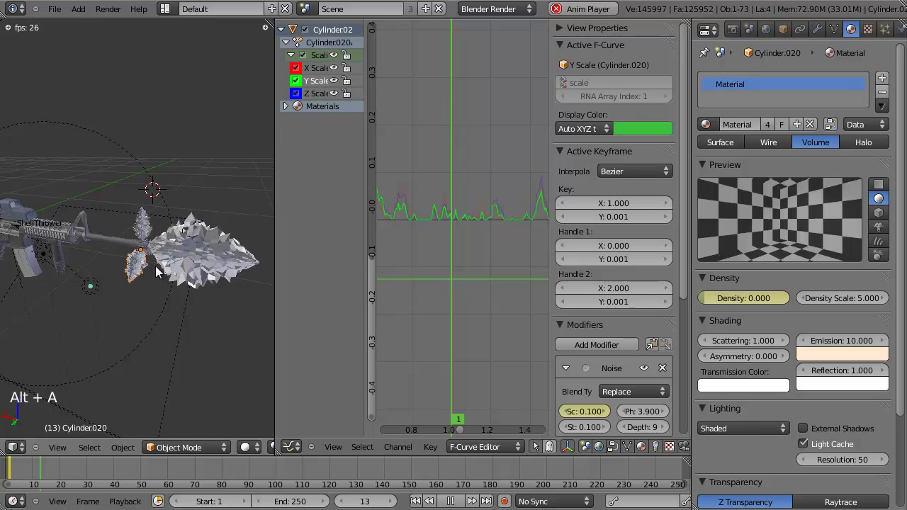
{"action": "scroll", "coordinate": [170, 219], "scroll_direction": "up", "scroll_amount": 3}
{"action": "middle_click_drag", "start_coordinate": [183, 248], "coordinate": [209, 276]}
{"action": "scroll", "coordinate": [204, 281], "scroll_direction": "down", "scroll_amount": 3}
{"action": "middle_click_drag", "start_coordinate": [127, 235], "coordinate": [160, 250]}
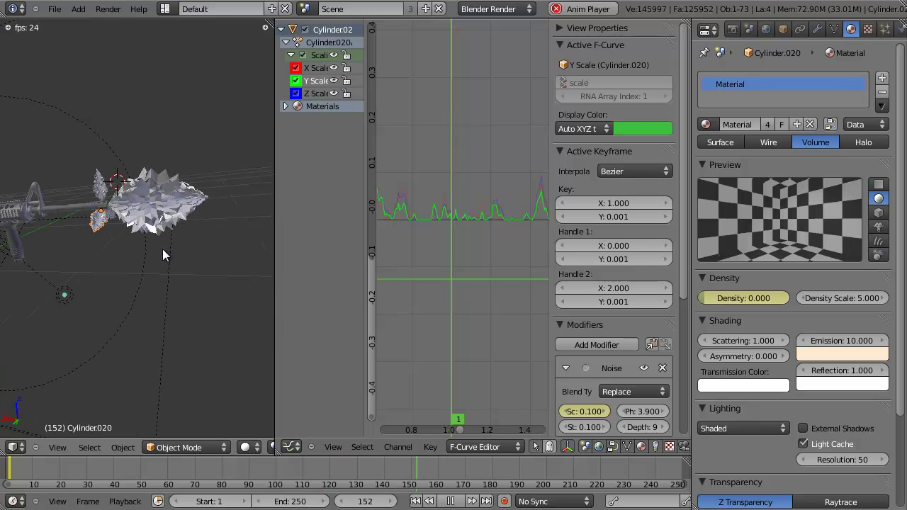
Select the large flash and replay the animation to check its flicker together with the small flashes
{"action": "right_click", "coordinate": [187, 239]}
{"action": "key", "text": "alt+a"}
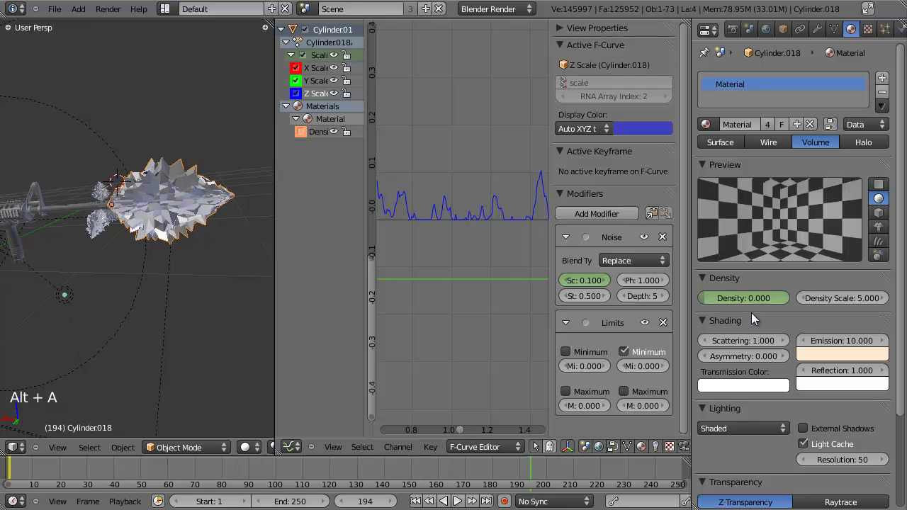
{"action": "key", "text": "alt+a"}
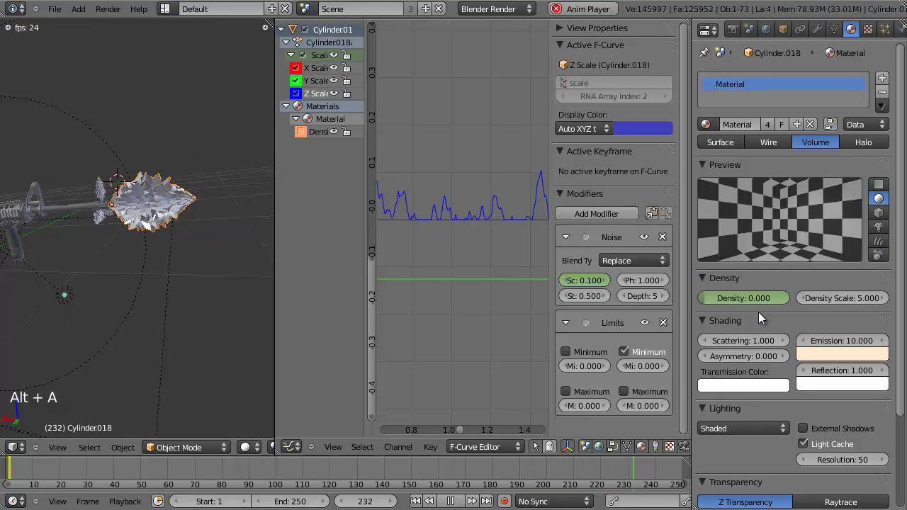
{"action": "key", "text": "Escape"}
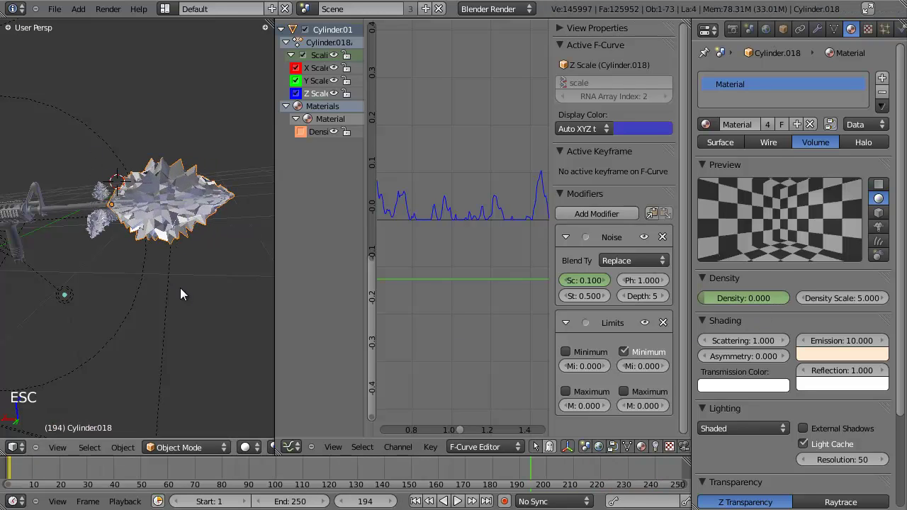
{"action": "key", "text": "alt+a"}
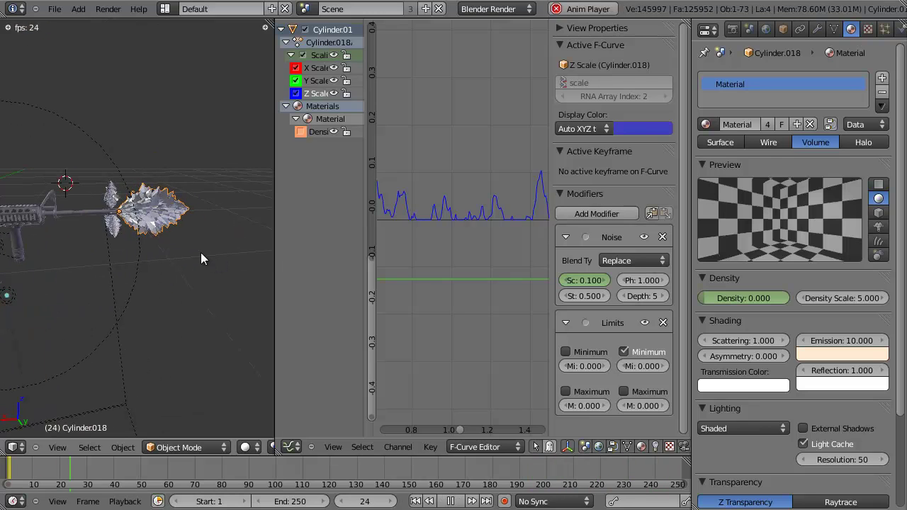
{"action": "key", "text": "alt+a"}
Widen the 3D viewport and save the file
{"action": "key", "text": "ctrl+s"}
{"action": "middle_click_drag", "start_coordinate": [184, 266], "coordinate": [146, 267]}
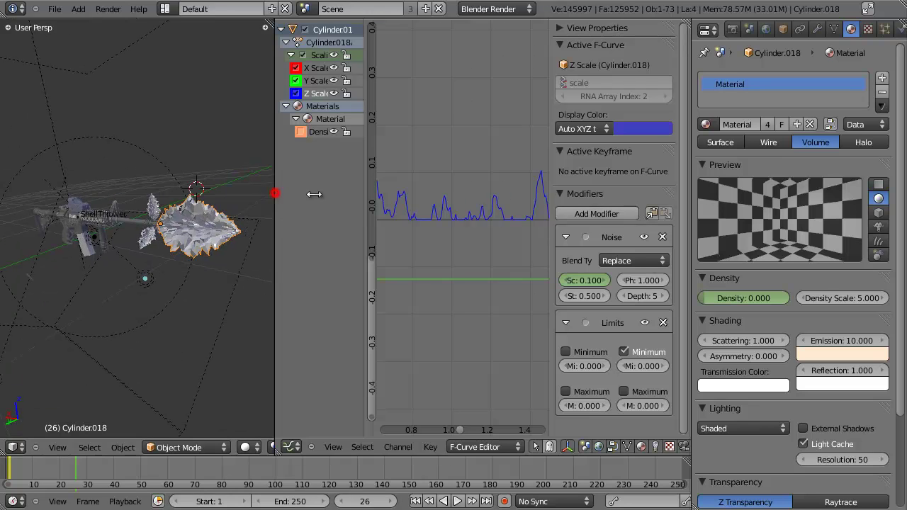
{"action": "left_click_drag", "start_coordinate": [273, 194], "coordinate": [376, 205]}
{"action": "scroll", "coordinate": [205, 292], "scroll_direction": "up", "scroll_amount": 3}
{"action": "scroll", "coordinate": [144, 256], "scroll_direction": "down", "scroll_amount": 3}
{"action": "middle_click_drag", "start_coordinate": [144, 256], "coordinate": [160, 233]}
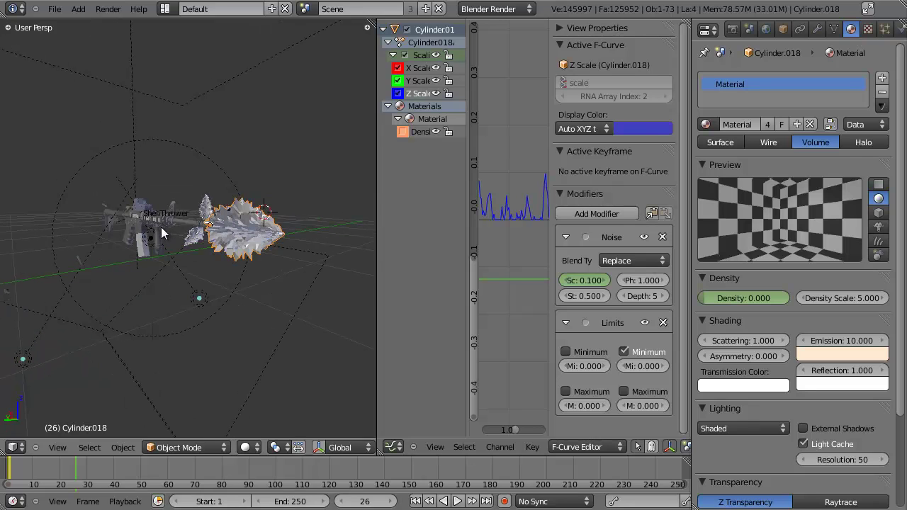
{"action": "key", "text": "ctrl+s"}
{"action": "left_click", "coordinate": [168, 229]}
Save the file once more with the large flash still selected
{"action": "middle_click_drag", "start_coordinate": [215, 248], "coordinate": [208, 278]}
{"action": "key", "text": "ctrl+s"}
{"action": "left_click", "coordinate": [144, 262]}
{"action": "left_click", "coordinate": [313, 345]}
{"action": "left_click", "coordinate": [333, 387]}
{"action": "left_click", "coordinate": [208, 278]}
{"action": "key", "text": "a"}
{"action": "key", "text": "ctrl+s"}
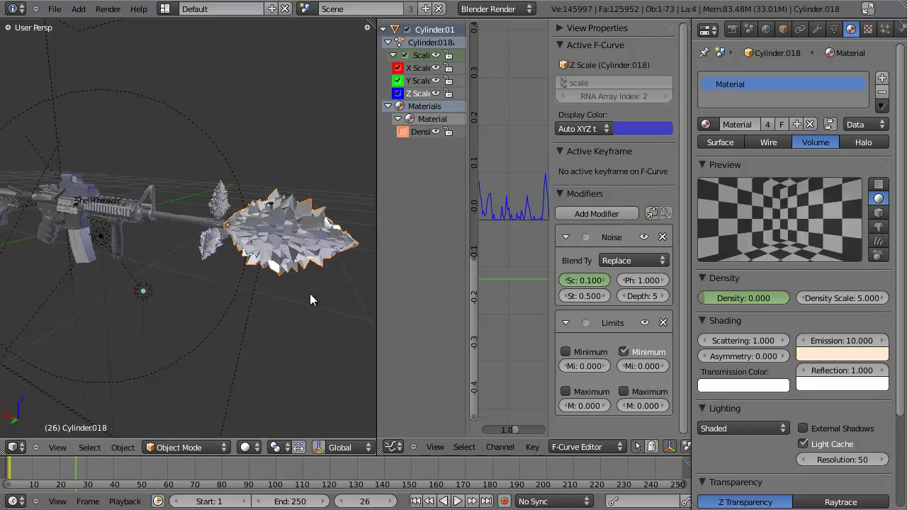
Place the 3D cursor at the centre of the large flash in top view and add a Point lamp there
{"action": "middle_click_drag", "start_coordinate": [125, 274], "coordinate": [183, 312]}
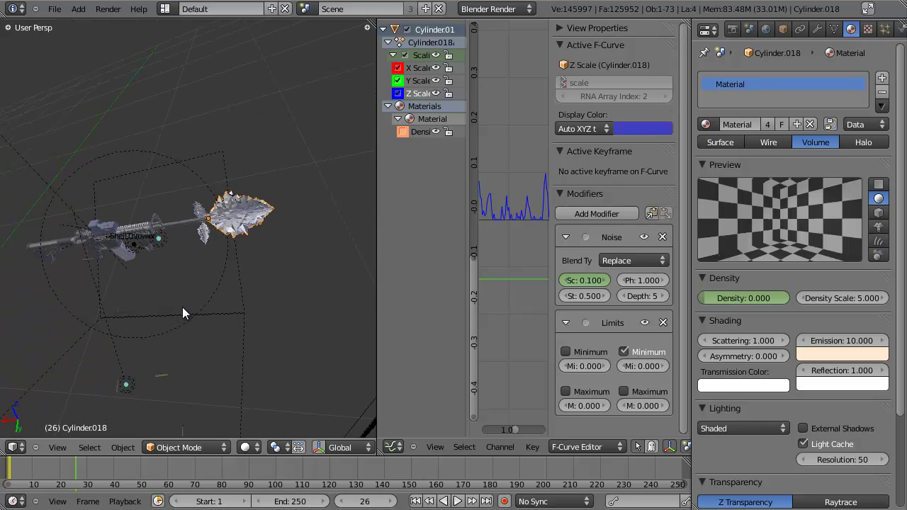
{"action": "key", "text": "KP_7"}
{"action": "key", "text": "KP_5"}
{"action": "scroll", "coordinate": [193, 297], "scroll_direction": "up", "scroll_amount": 4}
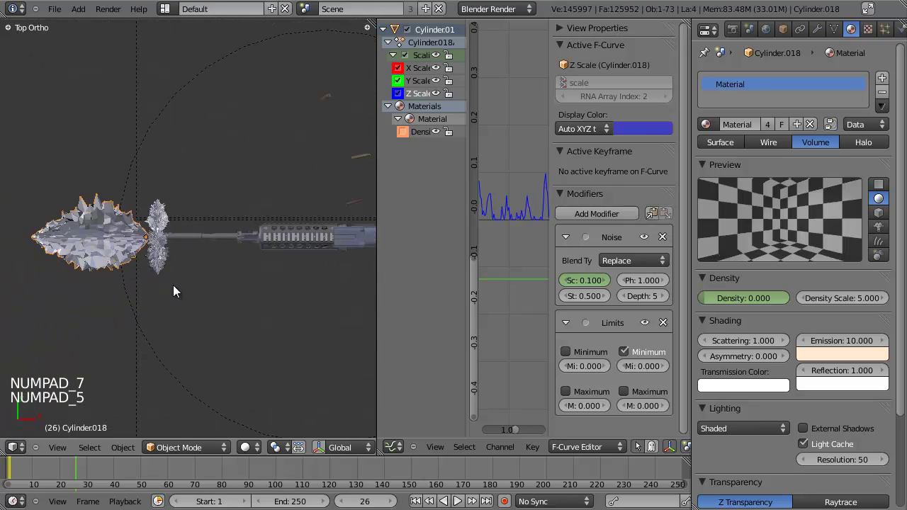
{"action": "left_click", "coordinate": [175, 232]}
{"action": "left_click", "coordinate": [161, 230]}
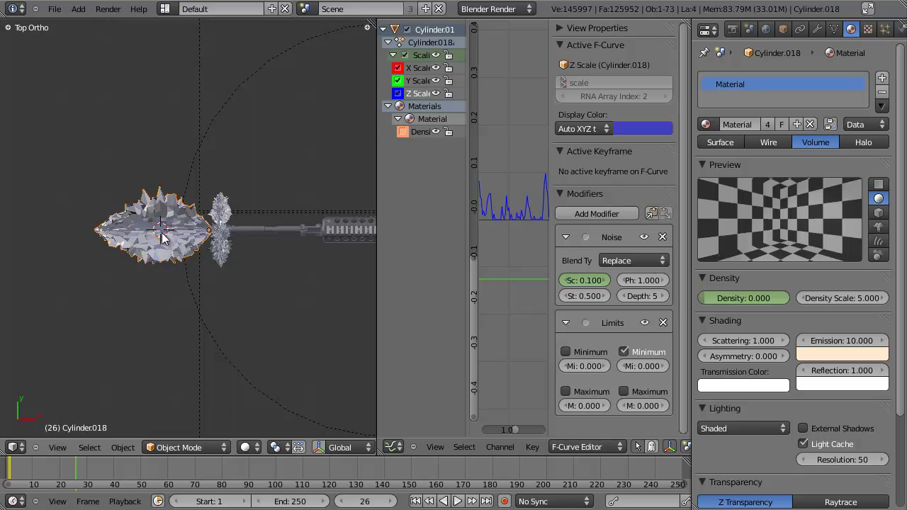
{"action": "key", "text": "shift+a"}
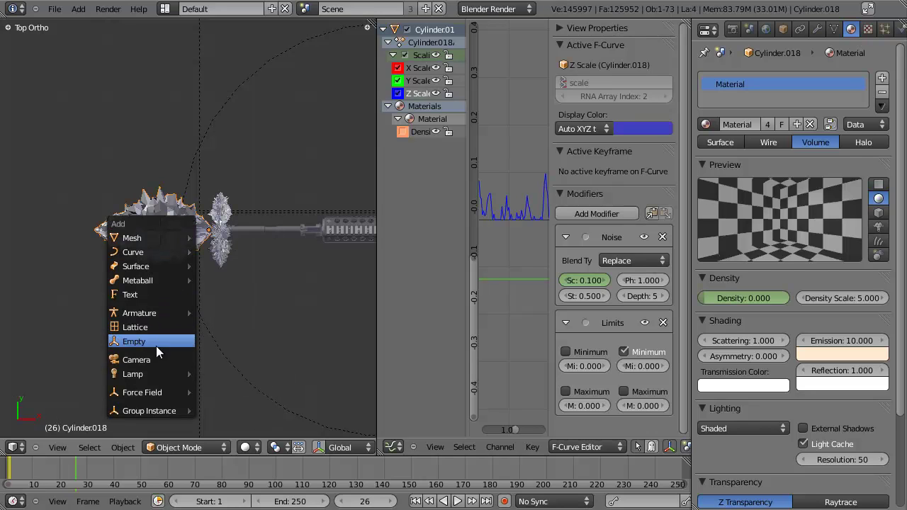
{"action": "mouse_move", "coordinate": [150, 373]}
{"action": "left_click", "coordinate": [214, 374]}
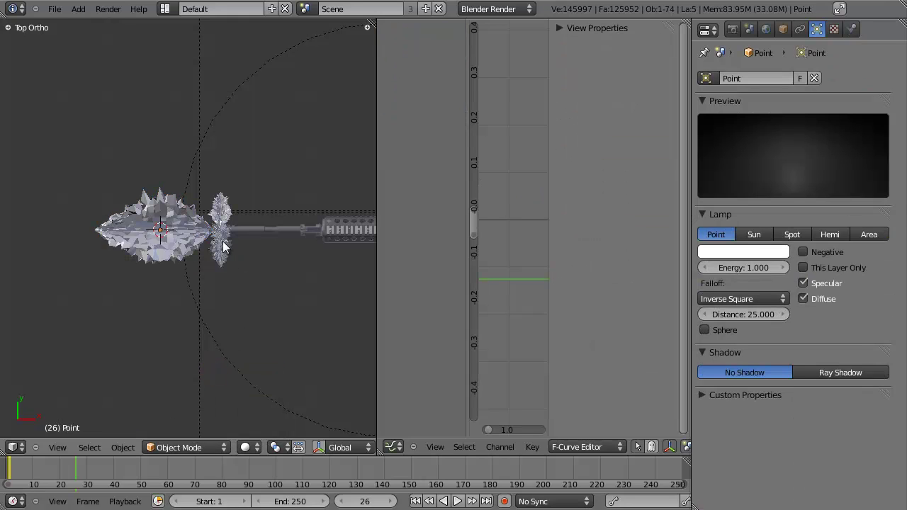
Move the Point lamp up along Z in front view to the centre of the large flash
{"action": "key", "text": "KP_1"}
{"action": "scroll", "coordinate": [210, 345], "scroll_direction": "down", "scroll_amount": 5}
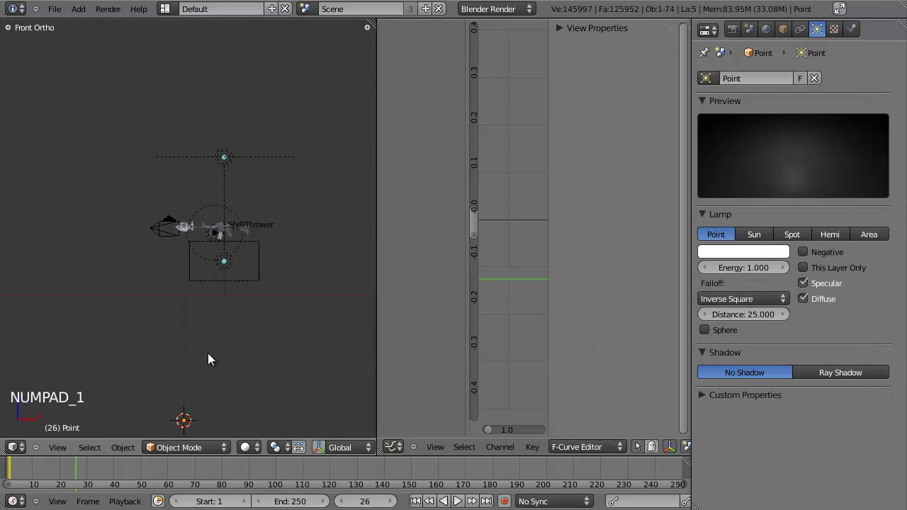
{"action": "key", "text": "g"}
{"action": "key", "text": "z"}
{"action": "left_click", "coordinate": [214, 155]}
{"action": "scroll", "coordinate": [227, 306], "scroll_direction": "up", "scroll_amount": 5}
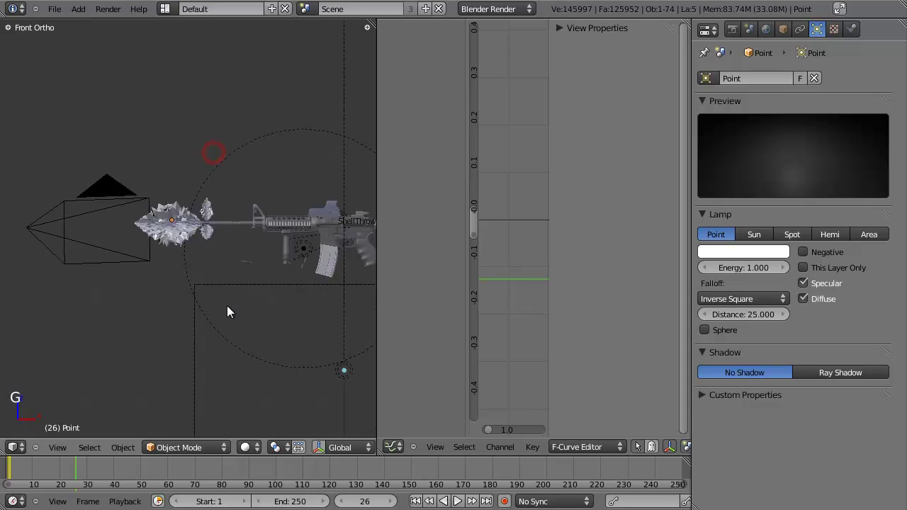
{"action": "key", "text": "g"}
{"action": "left_click", "coordinate": [220, 278]}
Enlarge the 3D viewport and inspect the lamp's position inside the large flash in wireframe from several angles
{"action": "key", "text": "z"}
{"action": "scroll", "coordinate": [207, 222], "scroll_direction": "down", "scroll_amount": 2}
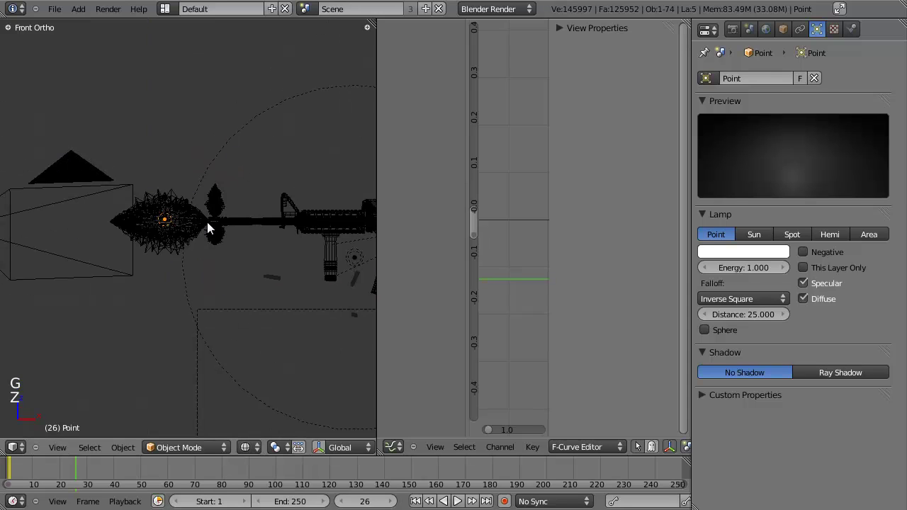
{"action": "scroll", "coordinate": [180, 263], "scroll_direction": "up", "scroll_amount": 2}
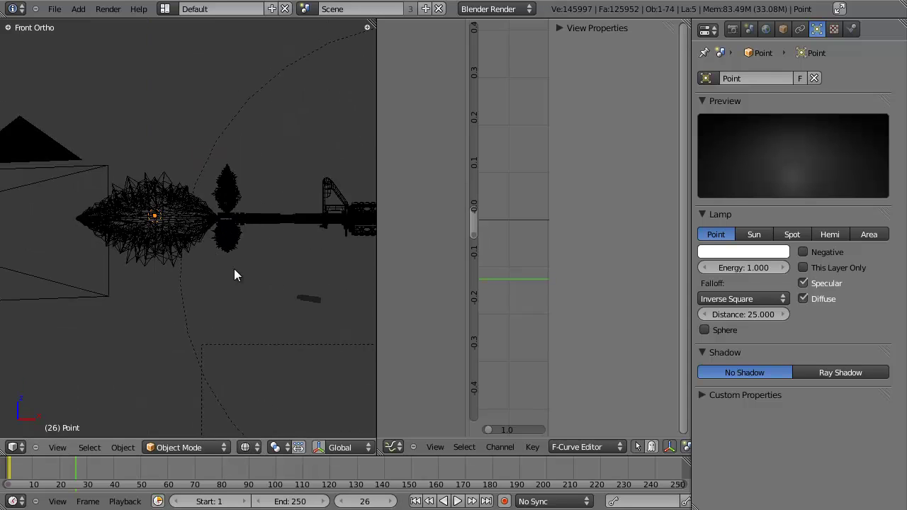
{"action": "scroll", "coordinate": [234, 269], "scroll_direction": "up", "scroll_amount": 1}
{"action": "mouse_move", "coordinate": [209, 251]}
{"action": "middle_mouse_down"}
{"action": "mouse_move", "coordinate": [231, 281]}
{"action": "mouse_move", "coordinate": [208, 263]}
{"action": "mouse_move", "coordinate": [211, 296]}
{"action": "mouse_move", "coordinate": [178, 334]}
{"action": "middle_mouse_up"}
{"action": "key", "text": "z"}
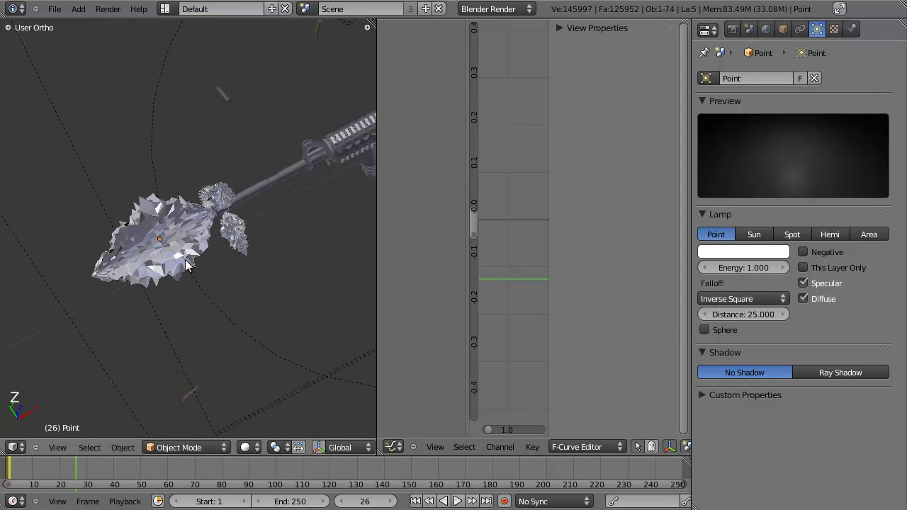
{"action": "left_click_drag", "start_coordinate": [375, 29], "coordinate": [593, 83]}
{"action": "scroll", "coordinate": [261, 254], "scroll_direction": "up", "scroll_amount": 4}
{"action": "middle_click_drag", "start_coordinate": [258, 256], "coordinate": [283, 268]}
{"action": "key", "text": "z"}
{"action": "scroll", "coordinate": [283, 268], "scroll_direction": "down", "scroll_amount": 6}
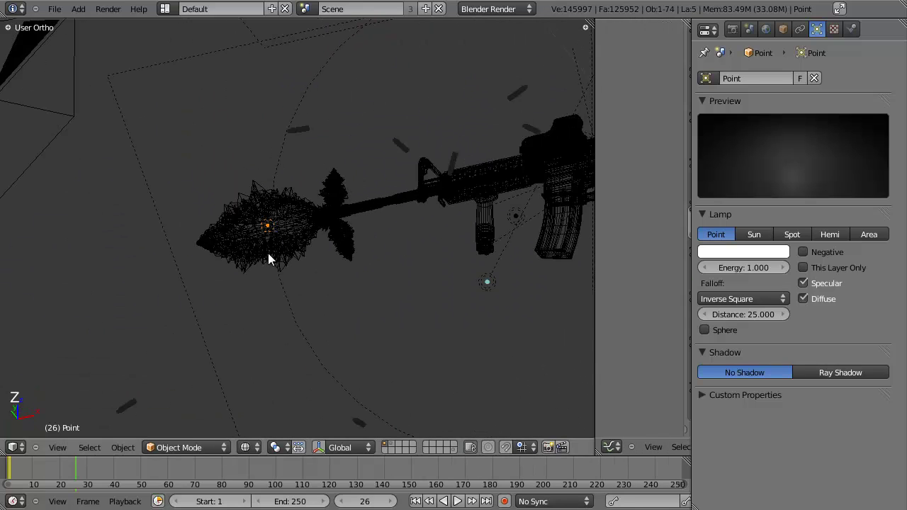
{"action": "scroll", "coordinate": [286, 233], "scroll_direction": "down", "scroll_amount": 2}
{"action": "middle_click_drag", "start_coordinate": [286, 234], "coordinate": [267, 226]}
{"action": "scroll", "coordinate": [269, 227], "scroll_direction": "down", "scroll_amount": 4}
{"action": "scroll", "coordinate": [467, 331], "scroll_direction": "up", "scroll_amount": 3}
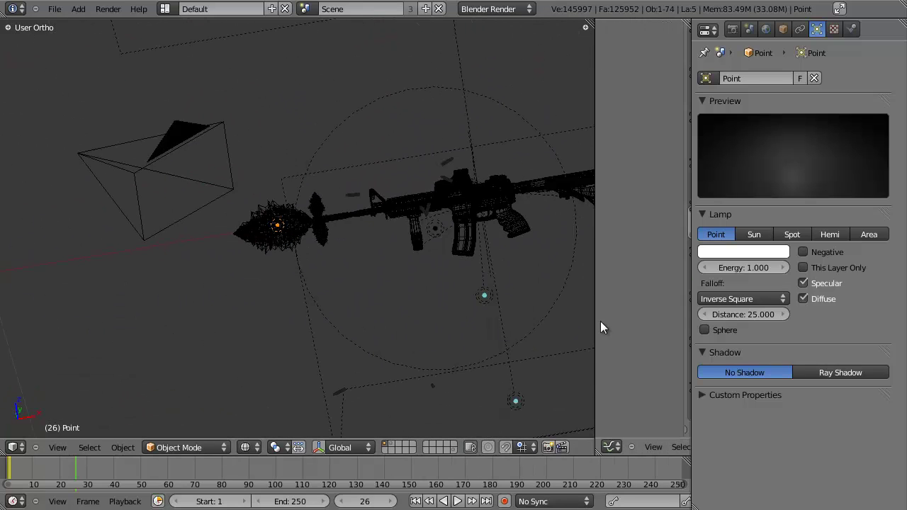
Enable Sphere on the Point lamp and set its distance to 0.27 to limit the light's reach along the rifle
{"action": "left_click", "coordinate": [718, 333]}
{"action": "left_click_drag", "start_coordinate": [754, 316], "coordinate": [702, 268]}
{"action": "left_click_drag", "start_coordinate": [706, 261], "coordinate": [705, 262]}
{"action": "middle_click_drag", "start_coordinate": [467, 304], "coordinate": [350, 120]}
{"action": "middle_click_drag", "start_coordinate": [465, 259], "coordinate": [314, 209], "text": "shift"}
{"action": "scroll", "coordinate": [300, 253], "scroll_direction": "up", "scroll_amount": 3}
{"action": "scroll", "coordinate": [280, 228], "scroll_direction": "down", "scroll_amount": 4}
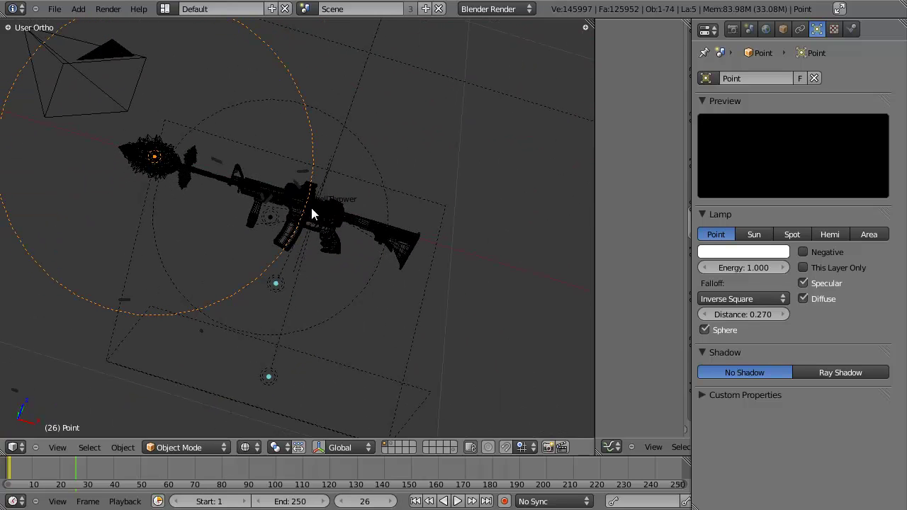
Set the Point lamp's energy to 2.3 and its colour to a pale warm orange
{"action": "left_click", "coordinate": [744, 267]}
{"action": "type", "text": "2.3"}
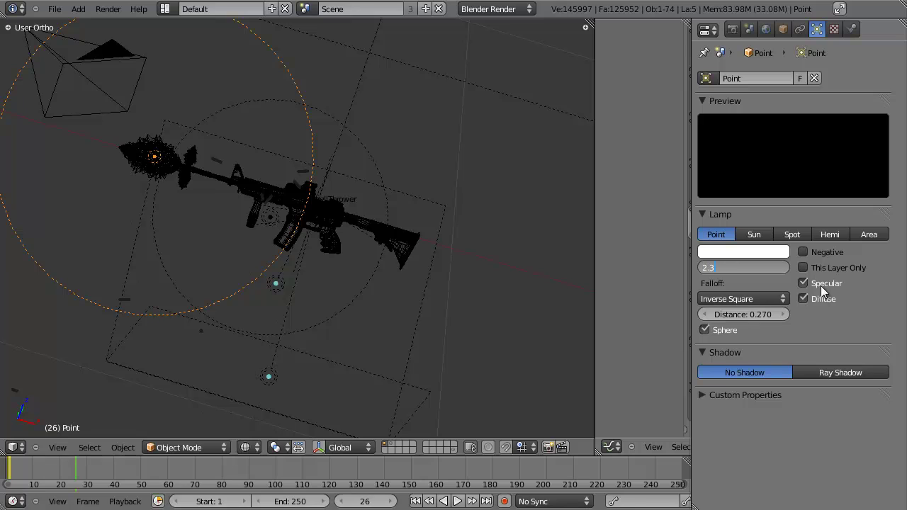
{"action": "key", "text": "Return"}
{"action": "left_click", "coordinate": [744, 251]}
{"action": "left_click_drag", "start_coordinate": [709, 128], "coordinate": [703, 131]}
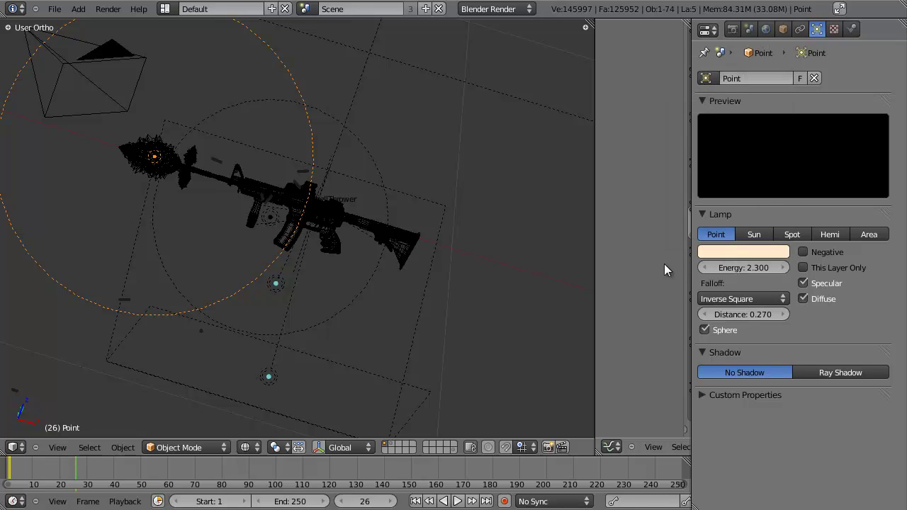
Narrow the 3D viewport, switch to the camera view and save the file
{"action": "left_click_drag", "start_coordinate": [595, 255], "coordinate": [496, 255]}
{"action": "middle_click_drag", "start_coordinate": [248, 231], "coordinate": [252, 307]}
{"action": "key", "text": "KP_0"}
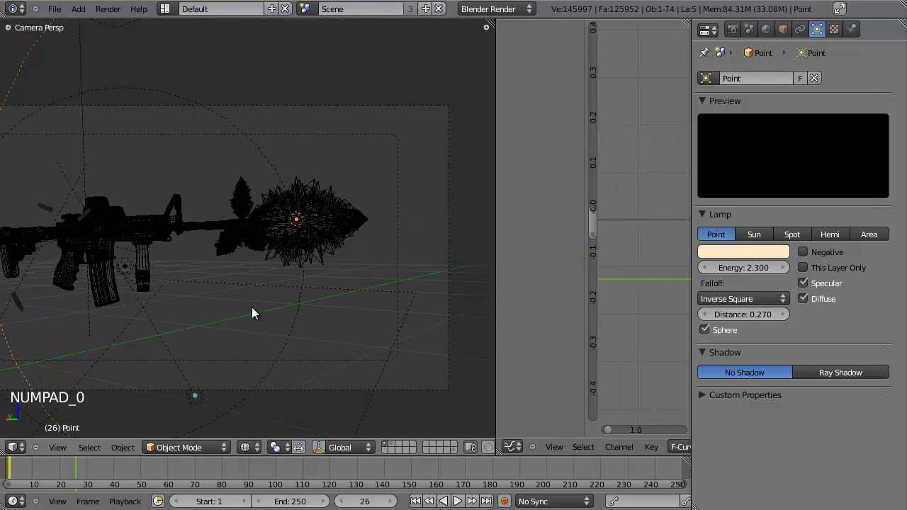
{"action": "key", "text": "ctrl+s"}
Select the large flash and step through the frames to frame 41, where its material density is above zero
{"action": "right_click", "coordinate": [326, 237]}
{"action": "key", "text": "Right"}
{"action": "key", "text": "Right"}
{"action": "key", "text": "Right"}
{"action": "key", "text": "Right"}
{"action": "key", "text": "Right"}
{"action": "key", "text": "Right"}
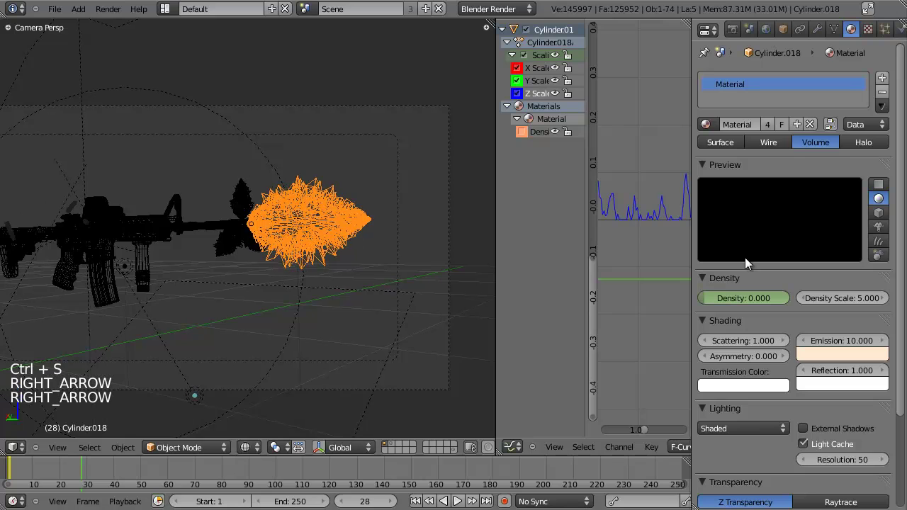
{"action": "key", "text": "Left"}
{"action": "key", "text": "Right"}
{"action": "key", "text": "Right"}
{"action": "key", "text": "Right"}
{"action": "key", "text": "Right"}
{"action": "key", "text": "Right"}
{"action": "key", "text": "Right"}
{"action": "key", "text": "Right"}
{"action": "key", "text": "Right"}
{"action": "key", "text": "Right"}
{"action": "key", "text": "Right"}
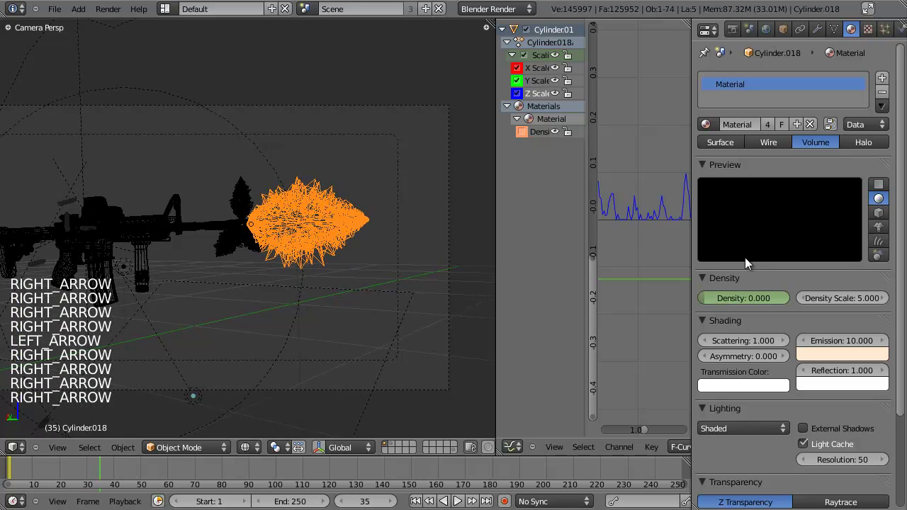
{"action": "key", "text": "Left"}
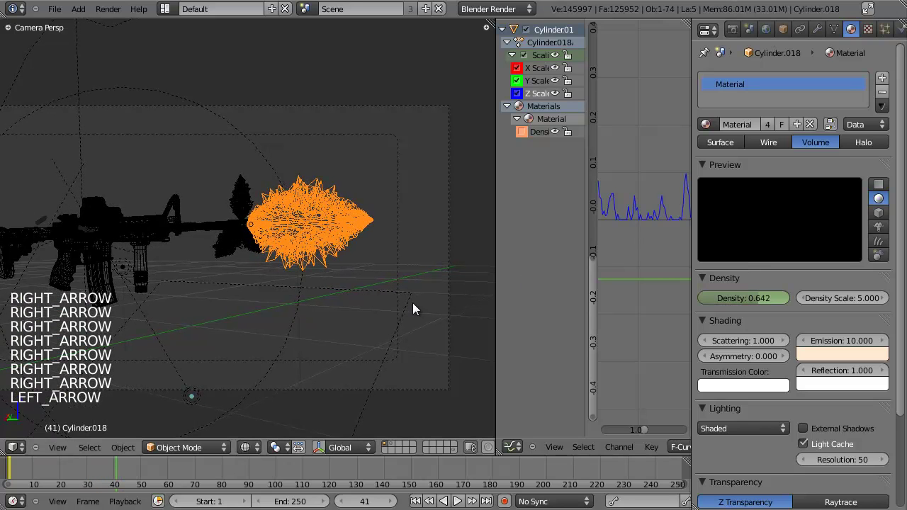
Render frame 41 from the camera, examine the muzzle flash and its light on the rifle, and close the render
{"action": "key", "text": "F12"}
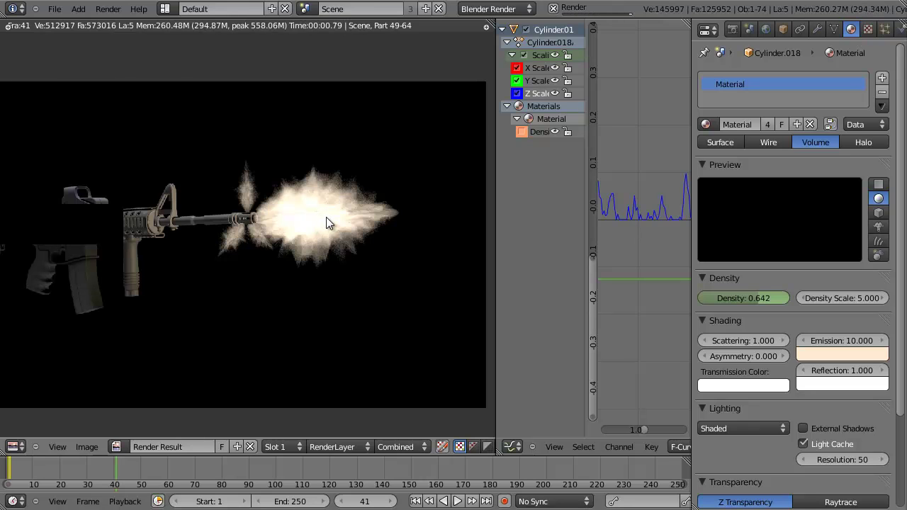
{"action": "scroll", "coordinate": [135, 242], "scroll_direction": "up", "scroll_amount": 1}
{"action": "middle_click_drag", "start_coordinate": [132, 243], "coordinate": [176, 248]}
{"action": "key", "text": "Escape"}
Select the Point lamp at the muzzle flash and enlarge the graph editor and its curve area
{"action": "middle_click_drag", "start_coordinate": [314, 252], "coordinate": [311, 319]}
{"action": "right_click", "coordinate": [412, 118]}
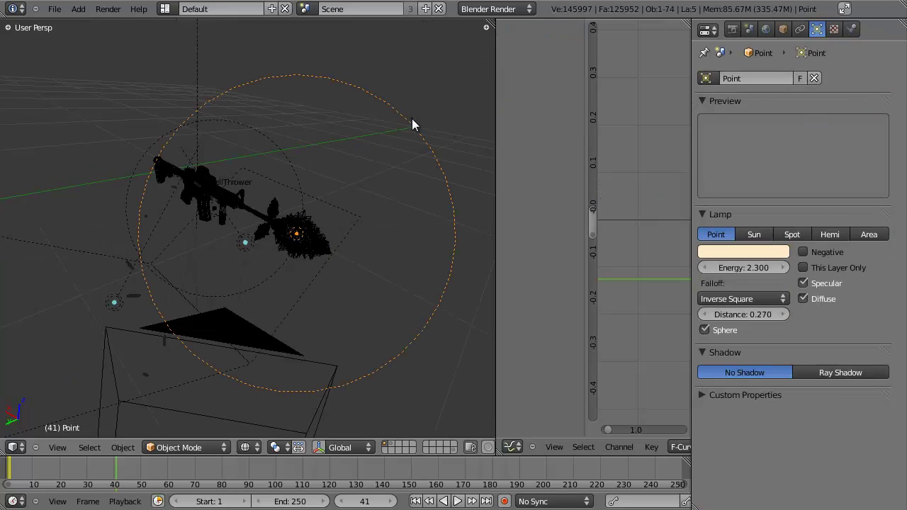
{"action": "left_click_drag", "start_coordinate": [497, 267], "coordinate": [368, 267]}
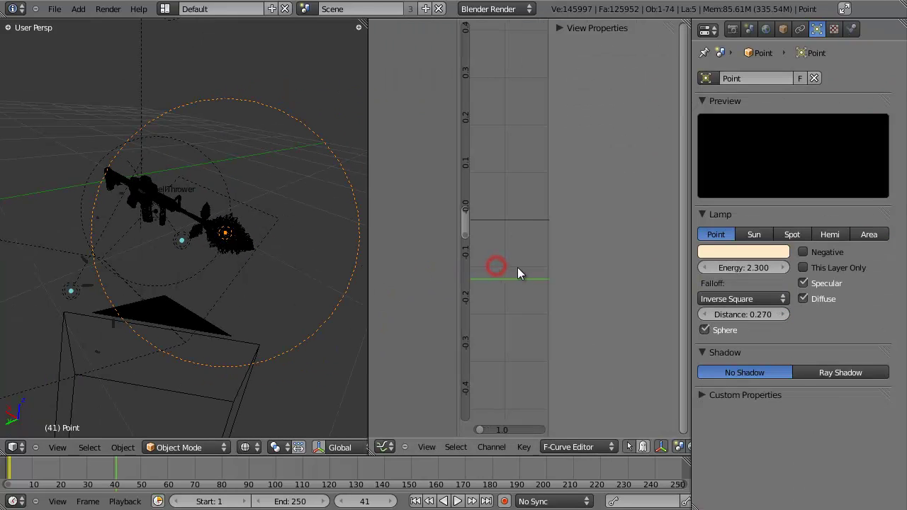
{"action": "left_click_drag", "start_coordinate": [548, 273], "coordinate": [629, 277]}
{"action": "left_click_drag", "start_coordinate": [367, 255], "coordinate": [323, 254]}
{"action": "scroll", "coordinate": [498, 219], "scroll_direction": "down", "scroll_amount": 2}
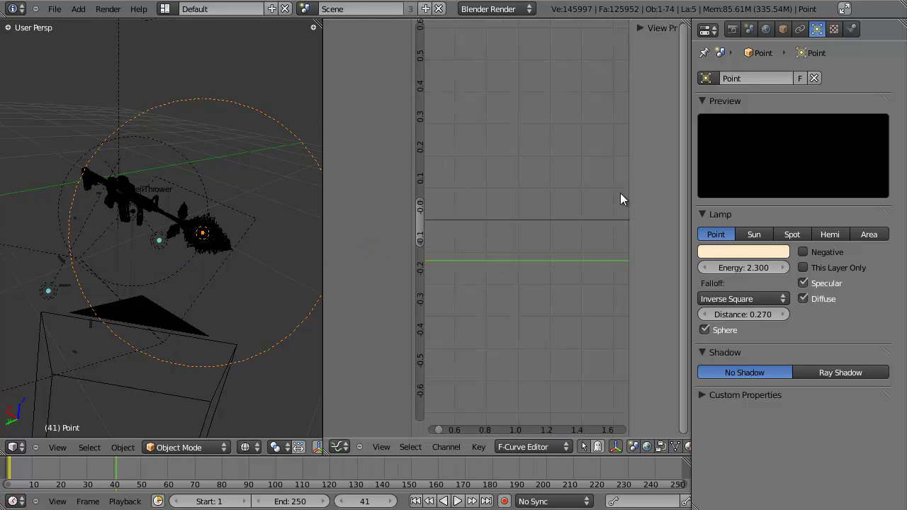
{"action": "scroll", "coordinate": [227, 247], "scroll_direction": "down", "scroll_amount": 2}
{"action": "scroll", "coordinate": [589, 293], "scroll_direction": "down", "scroll_amount": 1}
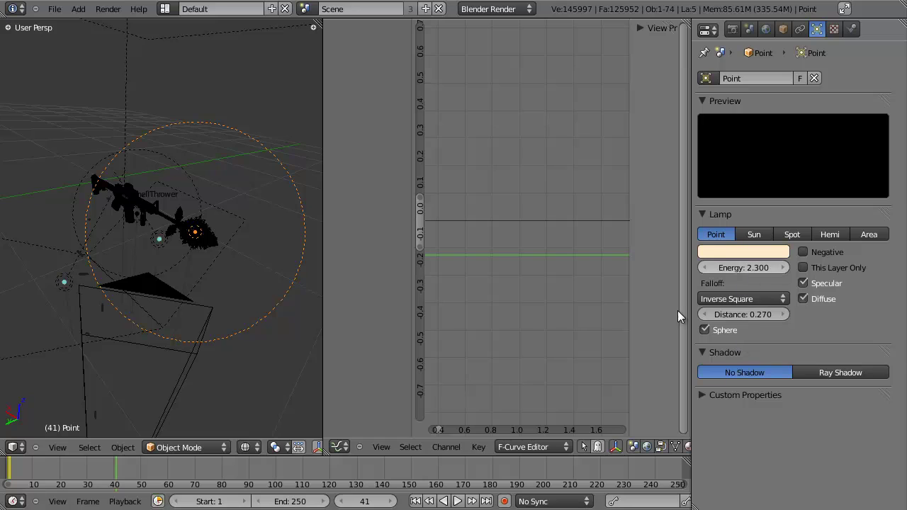
Keyframe the Point lamp's energy at 2.3 on frame 2 and at 0 on frame 1, and fit the curve in view
{"action": "key", "text": "shift+Left"}
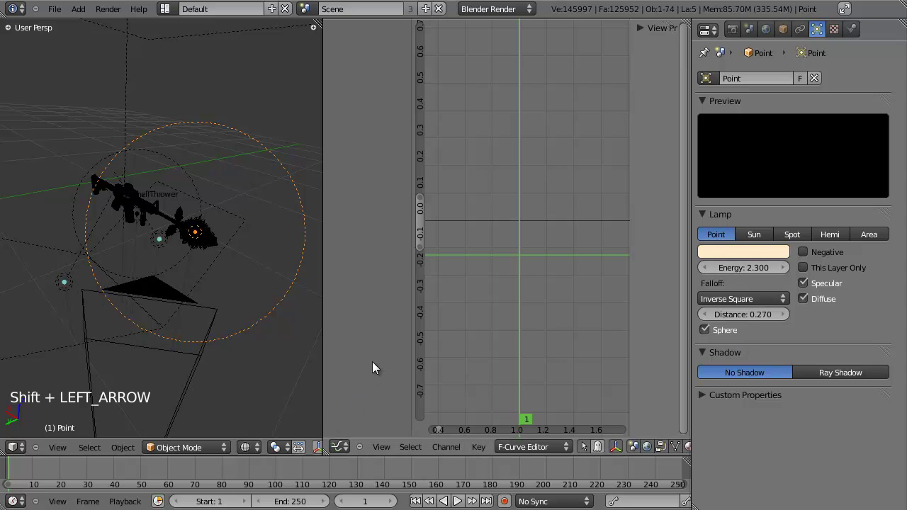
{"action": "key", "text": "shift+Right"}
{"action": "key", "text": "shift+Left"}
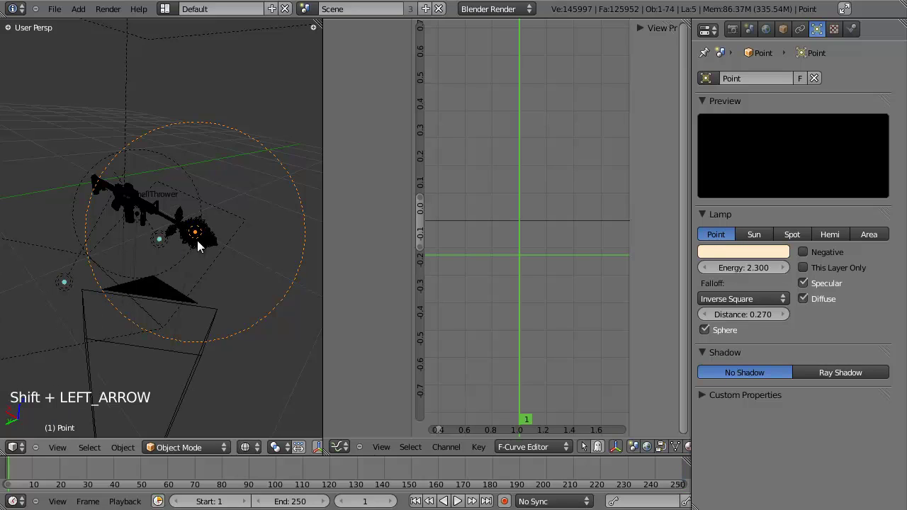
{"action": "key", "text": "shift+Right"}
{"action": "key", "text": "shift+Left"}
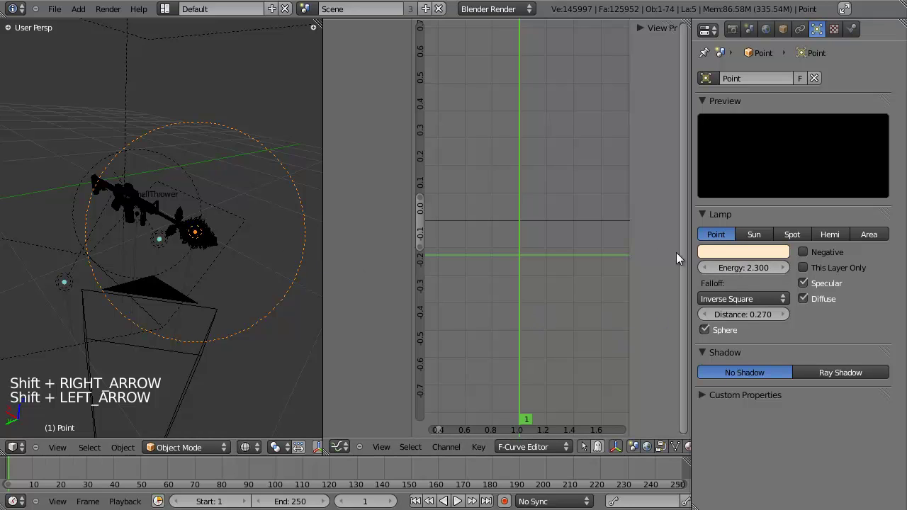
{"action": "key", "text": "Right"}
{"action": "key", "text": "Right"}
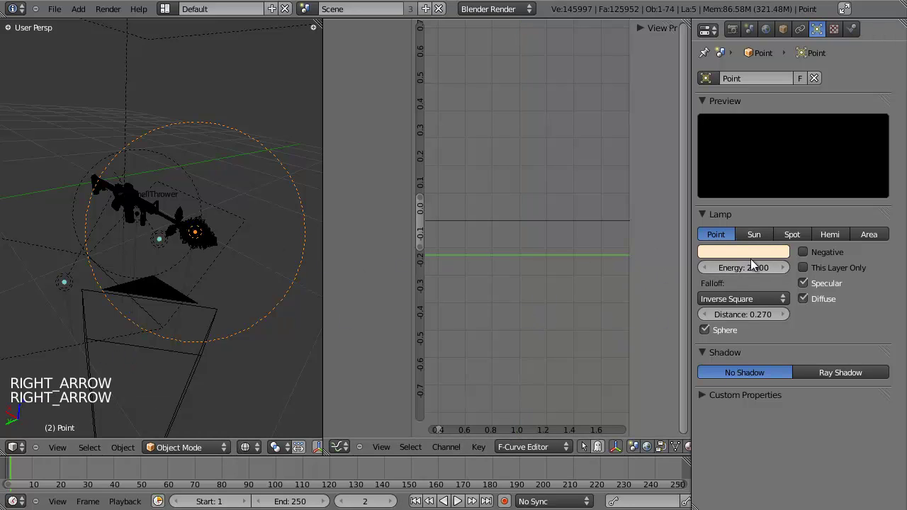
{"action": "key", "text": "i"}
{"action": "key", "text": "Left"}
{"action": "left_click", "coordinate": [741, 269]}
{"action": "type", "text": "0"}
{"action": "key", "text": "Return"}
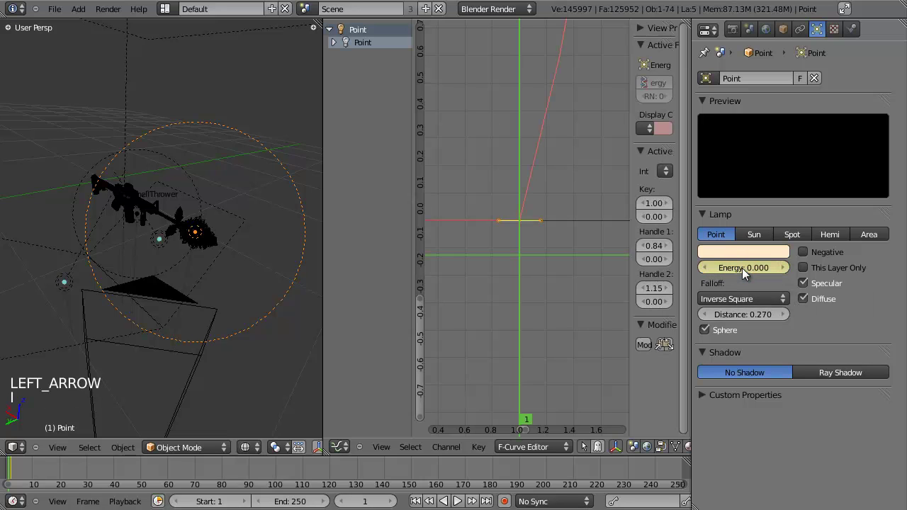
{"action": "key", "text": "Home"}
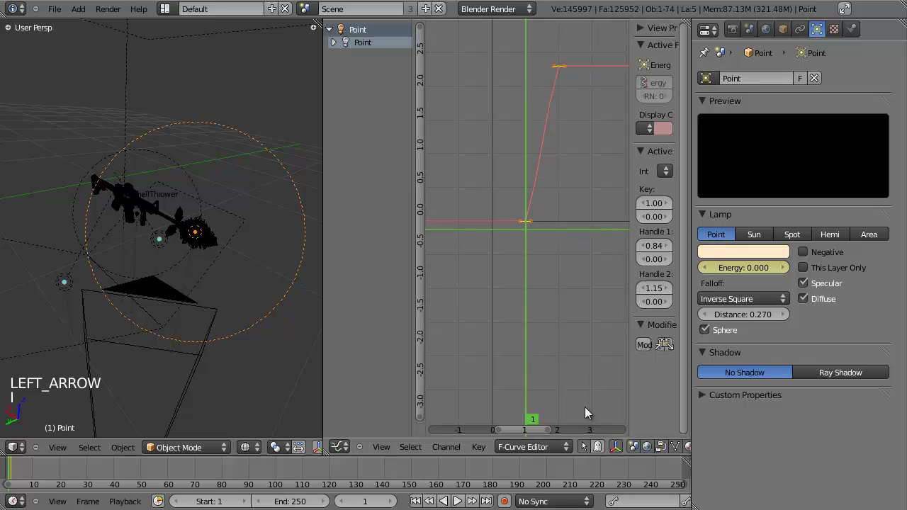
Add a Cycles modifier to the lamp's energy curve and enlarge the graph editor to see the repeats
{"action": "left_click", "coordinate": [558, 448]}
{"action": "left_click", "coordinate": [628, 362]}
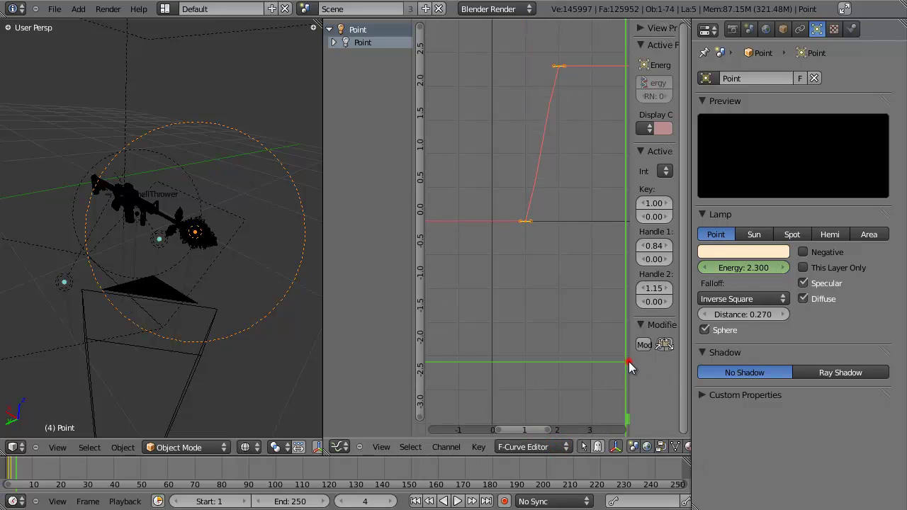
{"action": "left_click_drag", "start_coordinate": [620, 362], "coordinate": [557, 362]}
{"action": "left_click", "coordinate": [581, 344]}
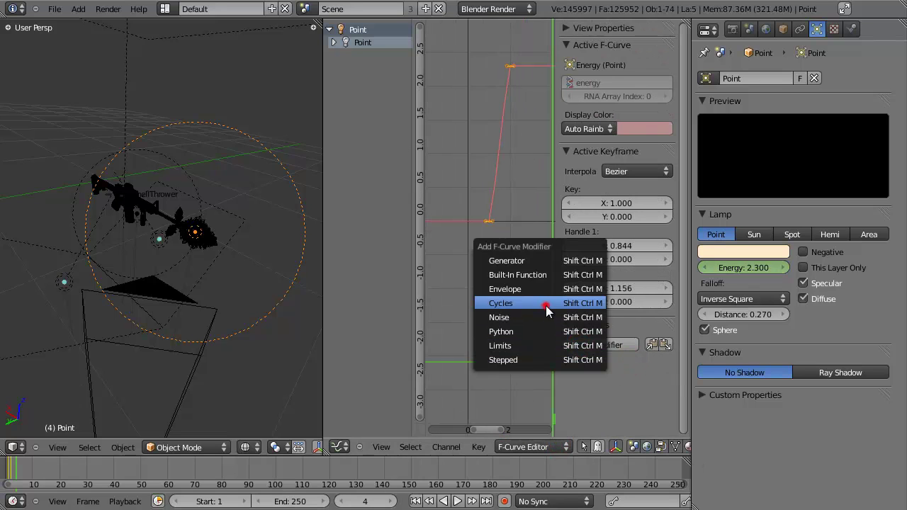
{"action": "left_click", "coordinate": [547, 305]}
{"action": "middle_click_drag", "start_coordinate": [519, 244], "coordinate": [485, 281]}
{"action": "scroll", "coordinate": [480, 286], "scroll_direction": "down", "scroll_amount": 3}
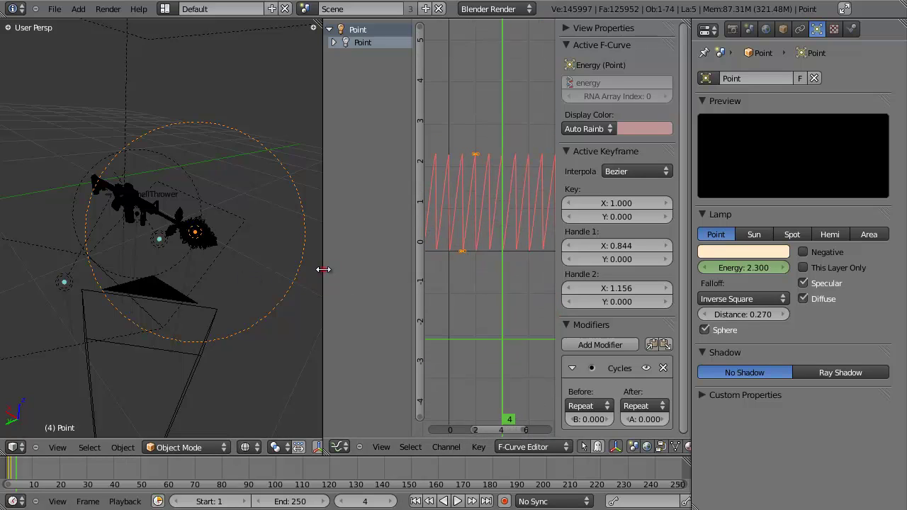
{"action": "left_click_drag", "start_coordinate": [319, 270], "coordinate": [244, 269]}
{"action": "scroll", "coordinate": [507, 225], "scroll_direction": "up", "scroll_amount": 3}
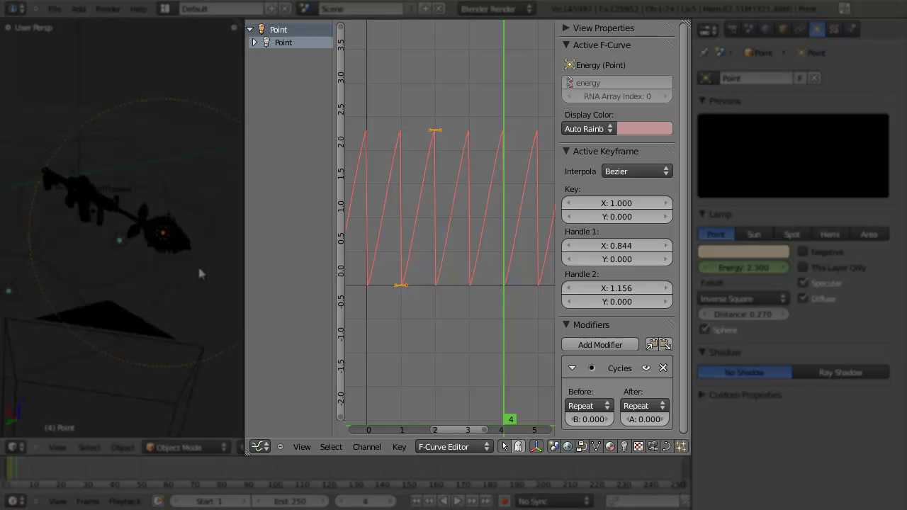
Shift the peak energy keyframe to about frame 1.94 and insert a keyframe near 0 at about frame 1.46
{"action": "scroll", "coordinate": [460, 273], "scroll_direction": "up", "scroll_amount": 2}
{"action": "right_click", "coordinate": [433, 115]}
{"action": "scroll", "coordinate": [433, 115], "scroll_direction": "up", "scroll_amount": 1}
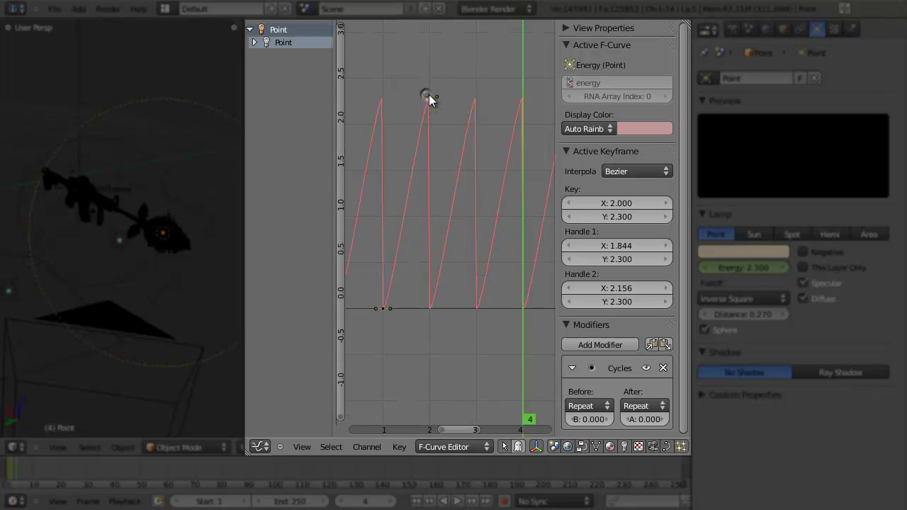
{"action": "scroll", "coordinate": [430, 96], "scroll_direction": "up", "scroll_amount": 1}
{"action": "key", "text": "g"}
{"action": "left_click", "coordinate": [399, 322]}
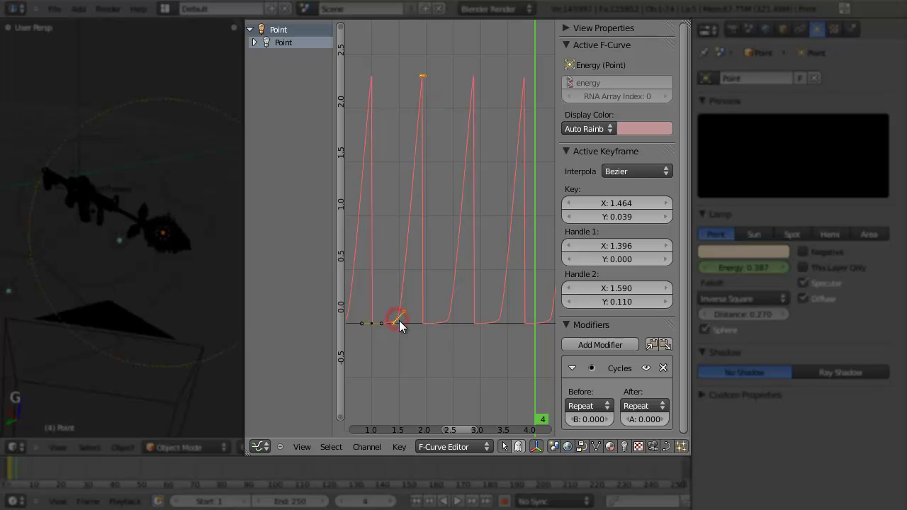
Flatten the inserted keyframe's handles and move it onto the zero line at about frame 1.51
{"action": "scroll", "coordinate": [398, 315], "scroll_direction": "up", "scroll_amount": 1}
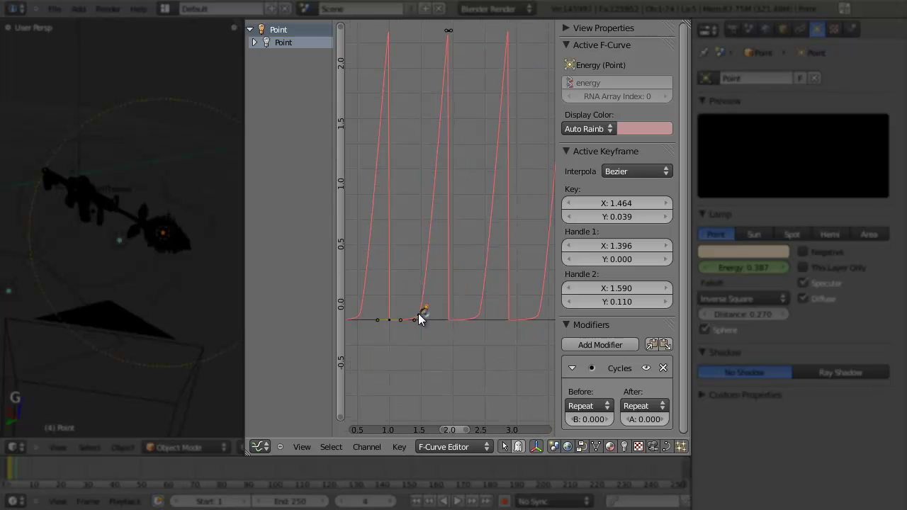
{"action": "key", "text": "r"}
{"action": "left_click", "coordinate": [442, 318]}
{"action": "key", "text": "g"}
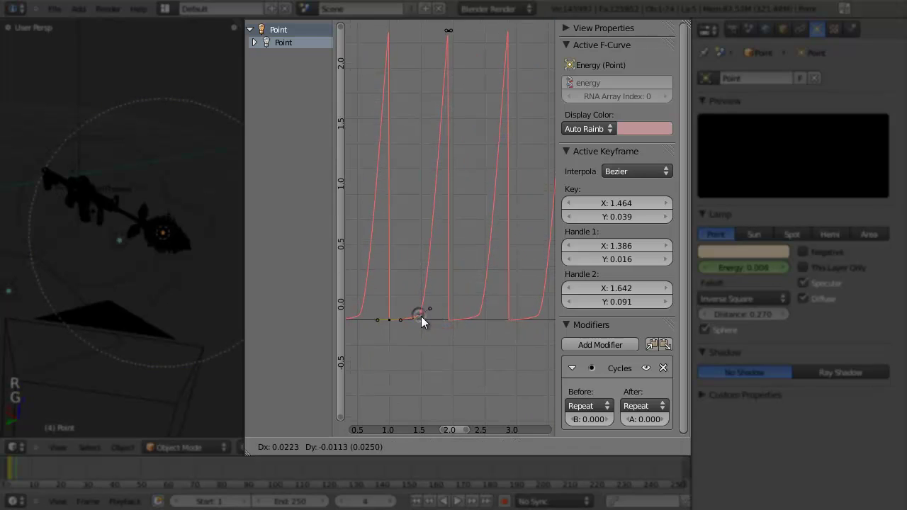
{"action": "right_click", "coordinate": [420, 315]}
{"action": "key", "text": "g"}
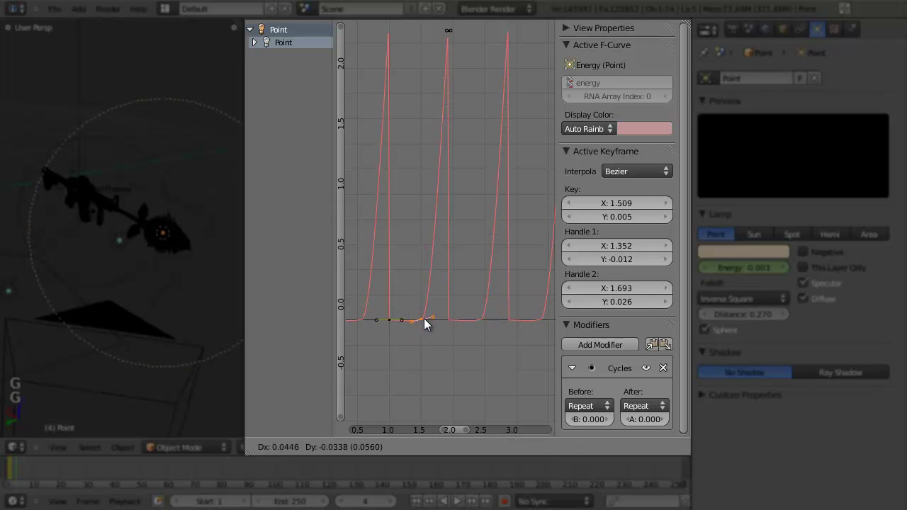
{"action": "left_click", "coordinate": [424, 323]}
Extend the peak keyframe's incoming handle back to about frame 1.5 to round the energy peaks
{"action": "scroll", "coordinate": [463, 153], "scroll_direction": "down", "scroll_amount": 1}
{"action": "right_click", "coordinate": [438, 71]}
{"action": "key", "text": "g"}
{"action": "left_click", "coordinate": [419, 70]}
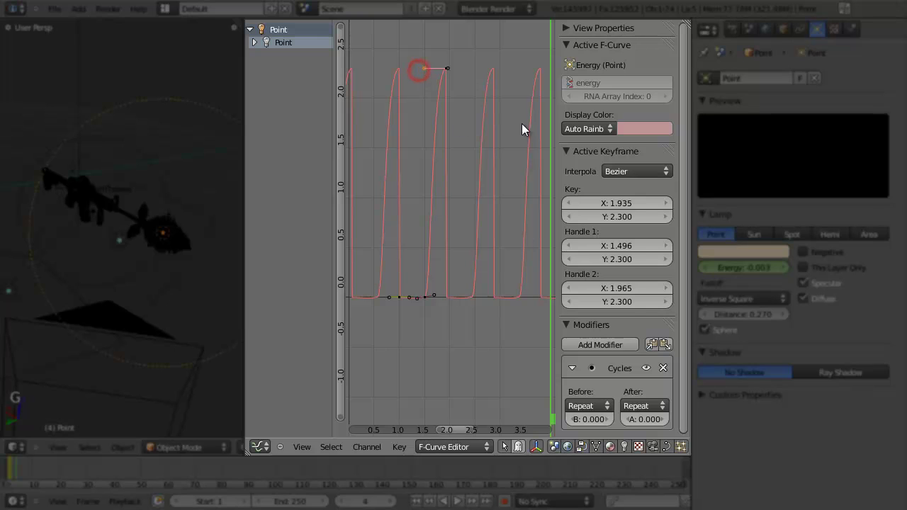
Add a Noise modifier to the energy curve with its blend type set to Subtract
{"action": "left_click", "coordinate": [598, 345]}
{"action": "left_click", "coordinate": [546, 355]}
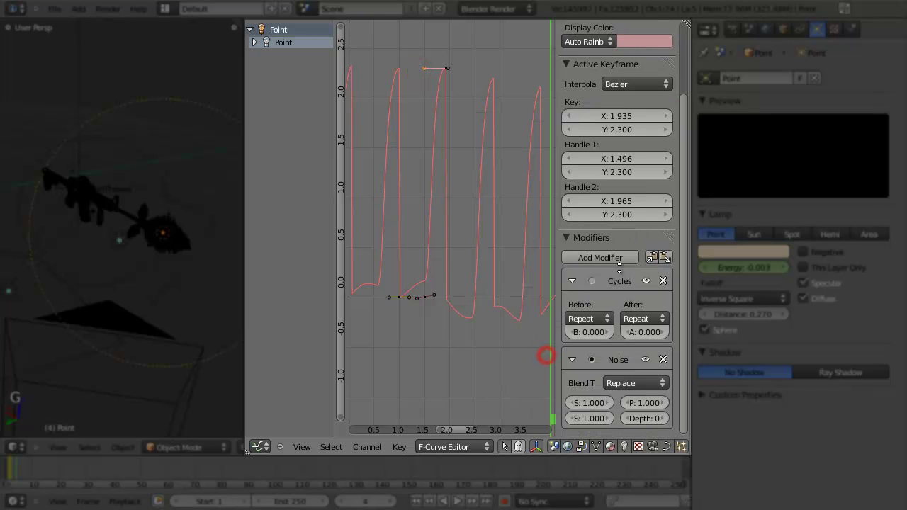
{"action": "left_click", "coordinate": [627, 383]}
{"action": "left_click", "coordinate": [627, 341]}
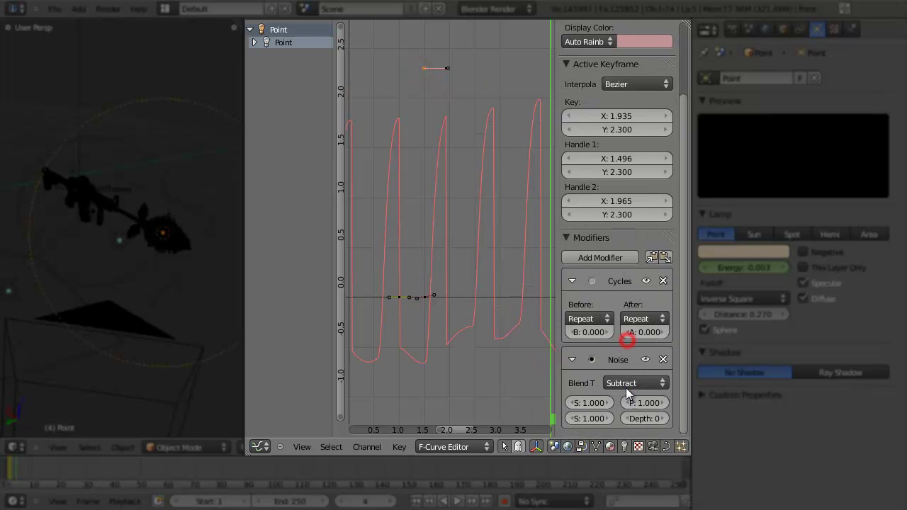
Set the Noise modifier's scale to -0.1 and its strength to 2.3
{"action": "left_click", "coordinate": [575, 420]}
{"action": "left_click", "coordinate": [575, 419]}
{"action": "left_click", "coordinate": [576, 419]}
{"action": "left_click", "coordinate": [576, 419]}
{"action": "left_click", "coordinate": [577, 419]}
{"action": "left_click", "coordinate": [582, 406]}
{"action": "left_click", "coordinate": [582, 406]}
{"action": "left_click", "coordinate": [582, 406]}
{"action": "left_click", "coordinate": [581, 406]}
{"action": "left_click", "coordinate": [580, 406]}
{"action": "left_click", "coordinate": [579, 407]}
{"action": "left_click", "coordinate": [579, 406]}
{"action": "left_click", "coordinate": [579, 406]}
{"action": "left_click", "coordinate": [579, 406]}
{"action": "left_click", "coordinate": [577, 406]}
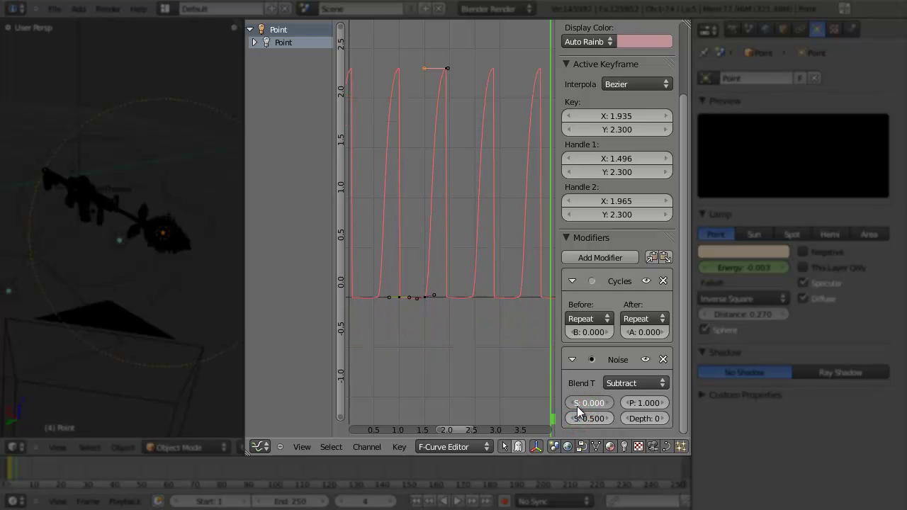
{"action": "left_click", "coordinate": [609, 404]}
{"action": "left_click", "coordinate": [610, 404]}
{"action": "left_click", "coordinate": [610, 404]}
{"action": "left_click", "coordinate": [579, 403]}
{"action": "left_click", "coordinate": [579, 402]}
{"action": "left_click", "coordinate": [570, 392]}
{"action": "left_click", "coordinate": [568, 403]}
{"action": "left_click", "coordinate": [568, 404]}
{"action": "left_click", "coordinate": [568, 405]}
{"action": "left_click", "coordinate": [569, 405]}
{"action": "left_click", "coordinate": [569, 405]}
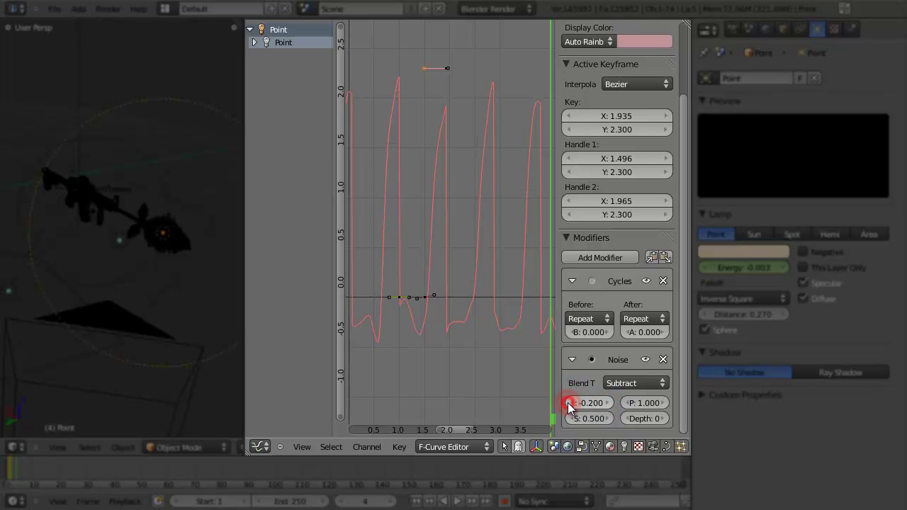
{"action": "left_click", "coordinate": [593, 402]}
{"action": "left_click", "coordinate": [608, 400]}
{"action": "left_click", "coordinate": [615, 401]}
{"action": "left_click", "coordinate": [612, 403]}
{"action": "left_click", "coordinate": [611, 418]}
{"action": "left_click", "coordinate": [611, 418]}
{"action": "left_click", "coordinate": [610, 418]}
{"action": "left_click_drag", "start_coordinate": [610, 418], "coordinate": [630, 418]}
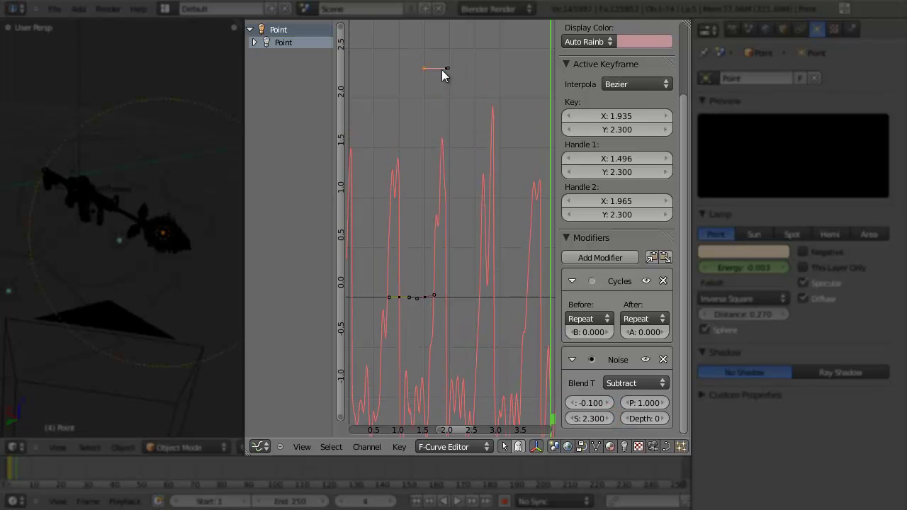
Stretch the peak keyframe's outgoing handle to about frame 2.37
{"action": "scroll", "coordinate": [445, 70], "scroll_direction": "down", "scroll_amount": 3}
{"action": "key", "text": "g"}
{"action": "right_click", "coordinate": [454, 143]}
{"action": "scroll", "coordinate": [448, 100], "scroll_direction": "up", "scroll_amount": 1}
{"action": "scroll", "coordinate": [444, 67], "scroll_direction": "up", "scroll_amount": 3}
{"action": "middle_click_drag", "start_coordinate": [445, 71], "coordinate": [449, 213]}
{"action": "scroll", "coordinate": [449, 149], "scroll_direction": "up", "scroll_amount": 3}
{"action": "scroll", "coordinate": [451, 152], "scroll_direction": "up", "scroll_amount": 3}
{"action": "scroll", "coordinate": [450, 92], "scroll_direction": "up", "scroll_amount": 3}
{"action": "middle_click_drag", "start_coordinate": [452, 93], "coordinate": [465, 284]}
{"action": "scroll", "coordinate": [464, 269], "scroll_direction": "up", "scroll_amount": 1}
{"action": "scroll", "coordinate": [457, 244], "scroll_direction": "down", "scroll_amount": 6}
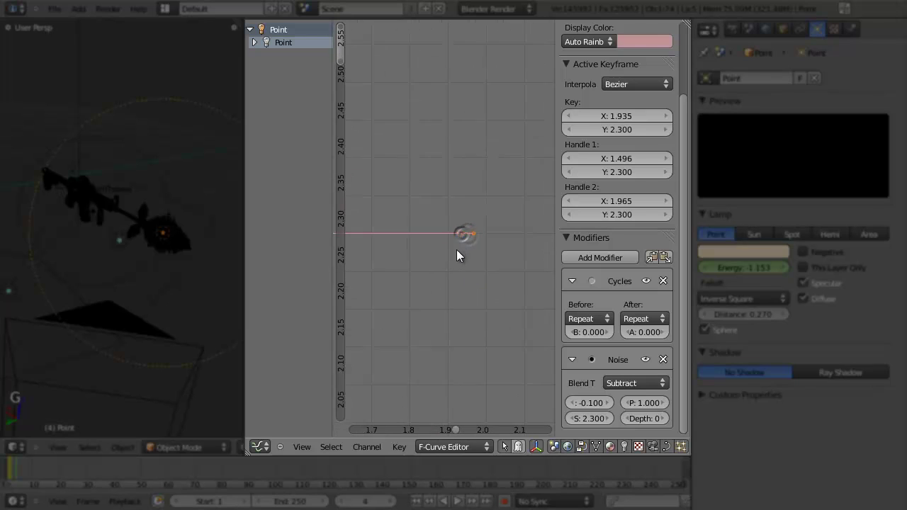
{"action": "key", "text": "g"}
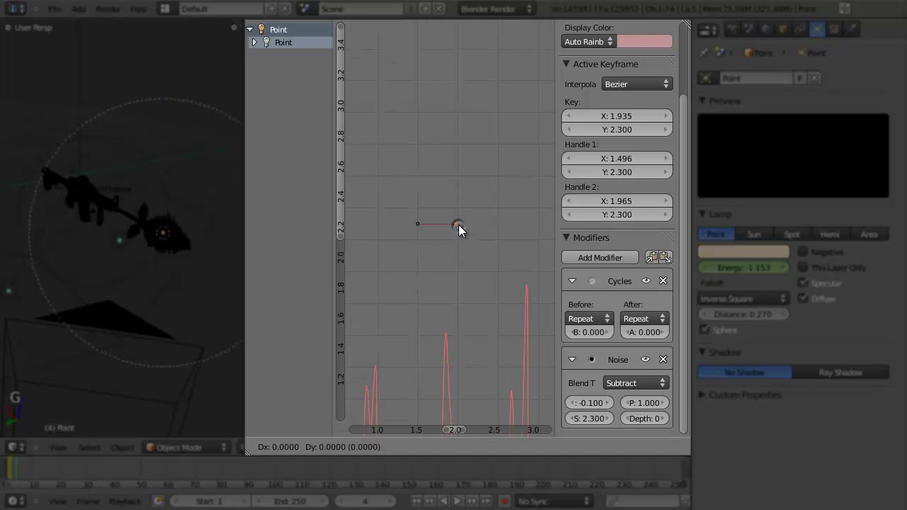
{"action": "left_click", "coordinate": [492, 227]}
Raise the peak energy keyframe to about 2.64 and check the lamp's energy at frame 6
{"action": "scroll", "coordinate": [445, 224], "scroll_direction": "down", "scroll_amount": 3}
{"action": "key", "text": "g"}
{"action": "left_click", "coordinate": [465, 262]}
{"action": "scroll", "coordinate": [481, 337], "scroll_direction": "down", "scroll_amount": 4}
{"action": "middle_click_drag", "start_coordinate": [481, 338], "coordinate": [405, 268]}
{"action": "left_click_drag", "start_coordinate": [405, 268], "coordinate": [476, 289]}
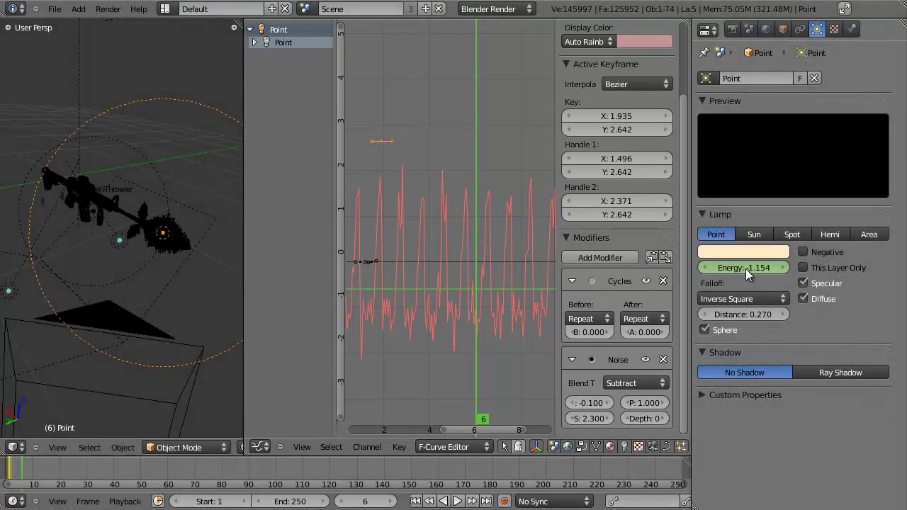
{"action": "middle_click_drag", "start_coordinate": [101, 262], "coordinate": [152, 247]}
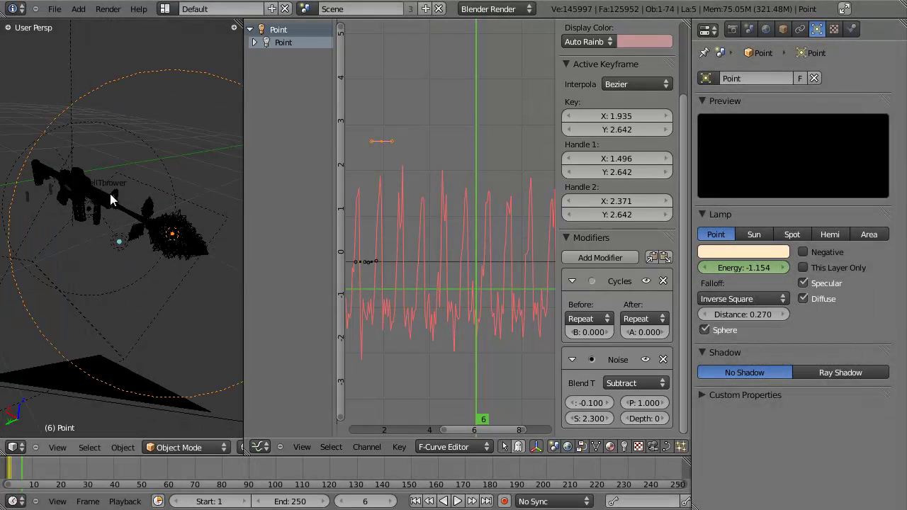
Add a Limits modifier to the energy curve with its minimum Y enabled at 0
{"action": "left_click", "coordinate": [600, 258]}
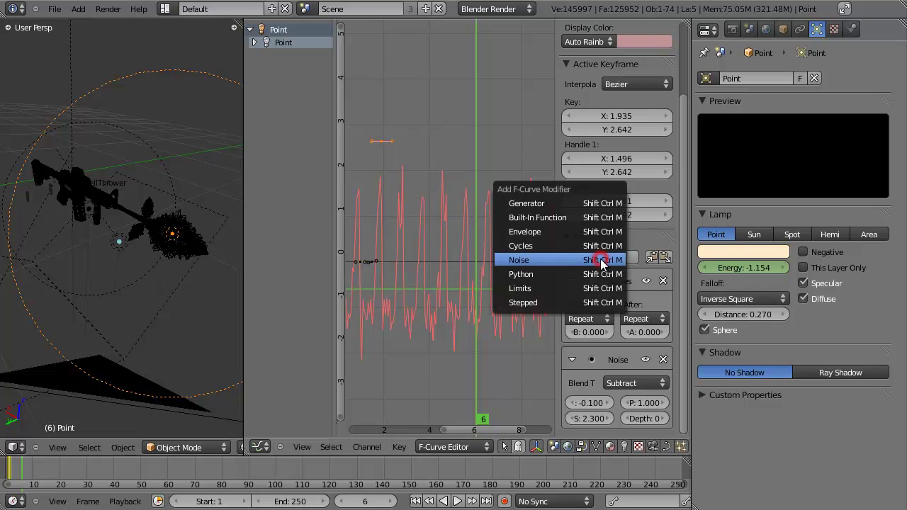
{"action": "left_click", "coordinate": [539, 288]}
{"action": "scroll", "coordinate": [577, 309], "scroll_direction": "down", "scroll_amount": 4}
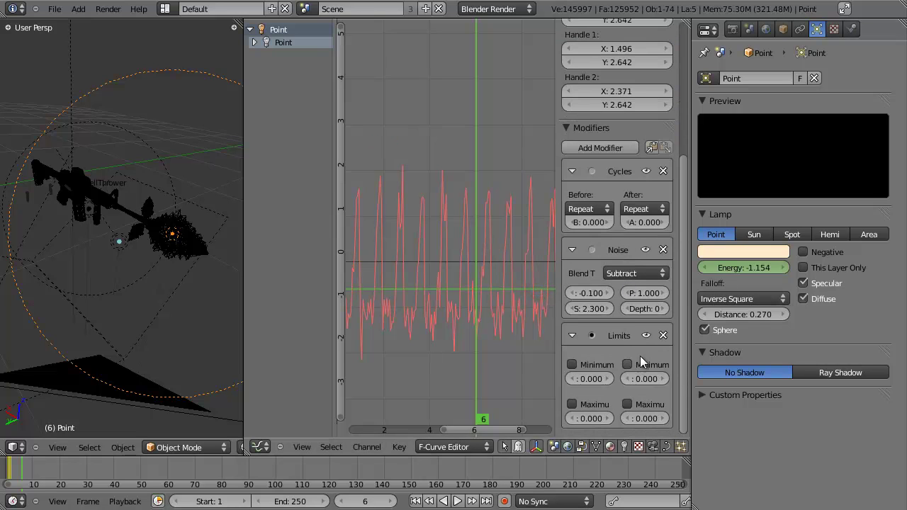
{"action": "left_click", "coordinate": [628, 365]}
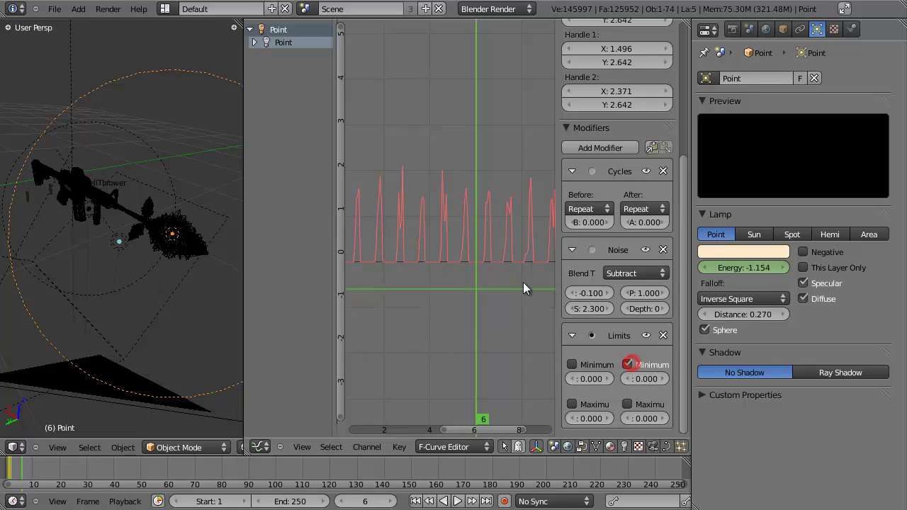
Scrub along the limited energy curve to frame 14 and save the file
{"action": "scroll", "coordinate": [523, 288], "scroll_direction": "up", "scroll_amount": 2}
{"action": "left_click_drag", "start_coordinate": [474, 312], "coordinate": [454, 360]}
{"action": "scroll", "coordinate": [472, 344], "scroll_direction": "down", "scroll_amount": 5}
{"action": "middle_click_drag", "start_coordinate": [443, 315], "coordinate": [383, 298]}
{"action": "left_click_drag", "start_coordinate": [406, 305], "coordinate": [544, 349]}
{"action": "scroll", "coordinate": [466, 291], "scroll_direction": "down", "scroll_amount": 3}
{"action": "middle_click_drag", "start_coordinate": [464, 289], "coordinate": [382, 269]}
{"action": "left_click_drag", "start_coordinate": [430, 302], "coordinate": [447, 334]}
{"action": "key", "text": "ctrl+s"}
Show the muzzle flash in top orthographic view and widen the 3D viewport
{"action": "left_click", "coordinate": [185, 304]}
{"action": "middle_click_drag", "start_coordinate": [185, 304], "coordinate": [138, 258]}
{"action": "key", "text": "KP_7"}
{"action": "key", "text": "KP_5"}
{"action": "scroll", "coordinate": [96, 276], "scroll_direction": "up", "scroll_amount": 3}
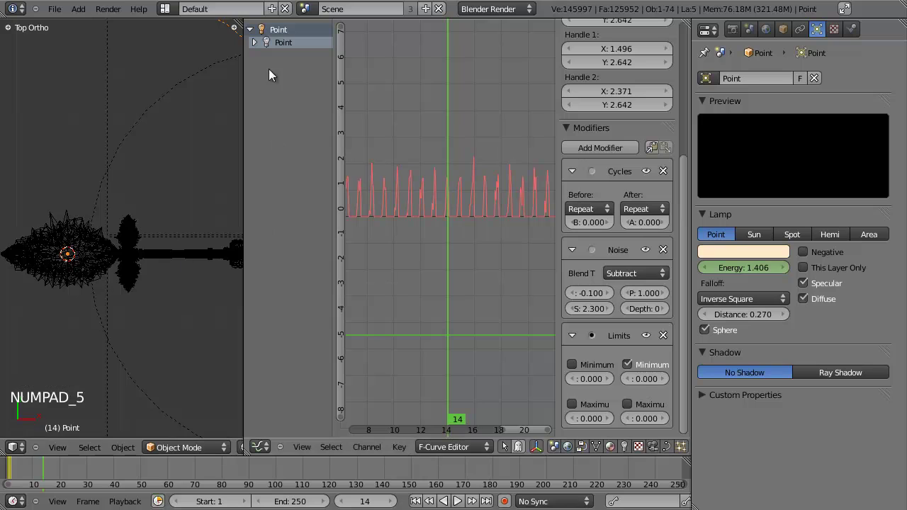
{"action": "left_click", "coordinate": [243, 40]}
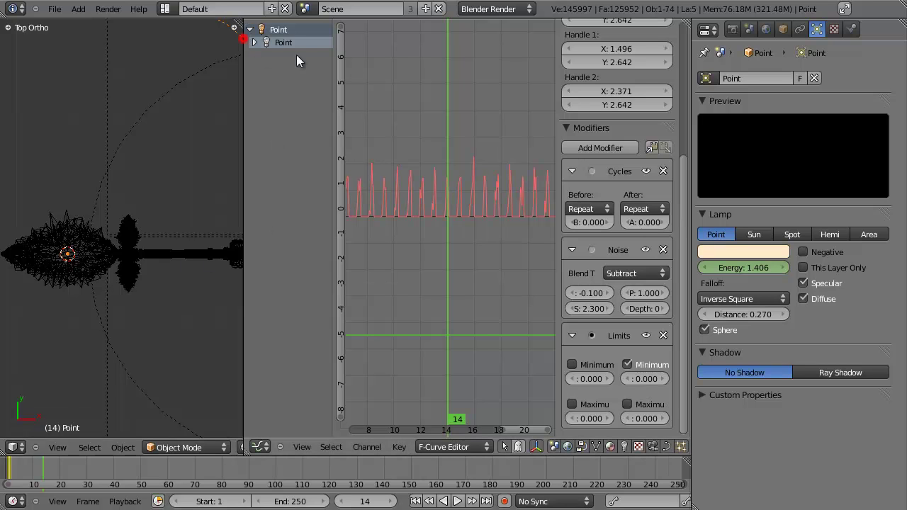
{"action": "left_click_drag", "start_coordinate": [245, 129], "coordinate": [500, 142]}
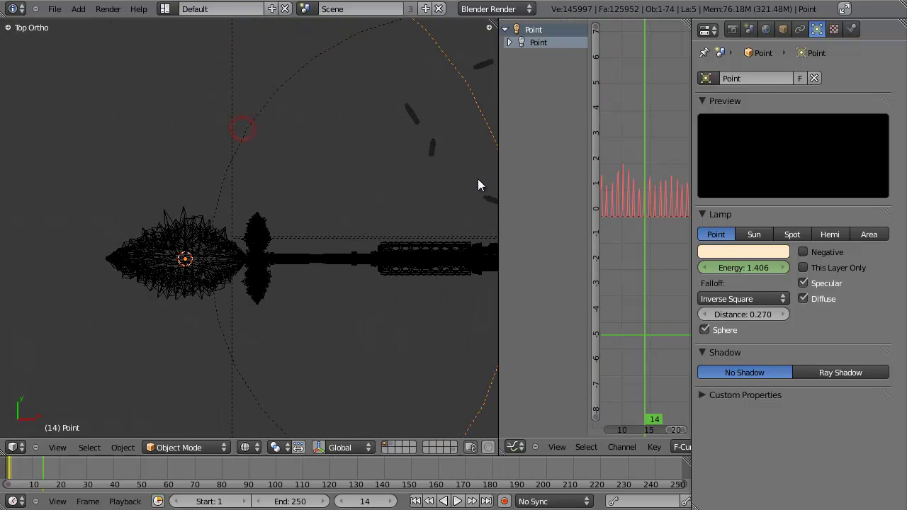
Duplicate the Point lamp and position the copy inside the upper side flash, adjusting it along the Y axis
{"action": "key", "text": "shift+d"}
{"action": "left_click", "coordinate": [289, 263]}
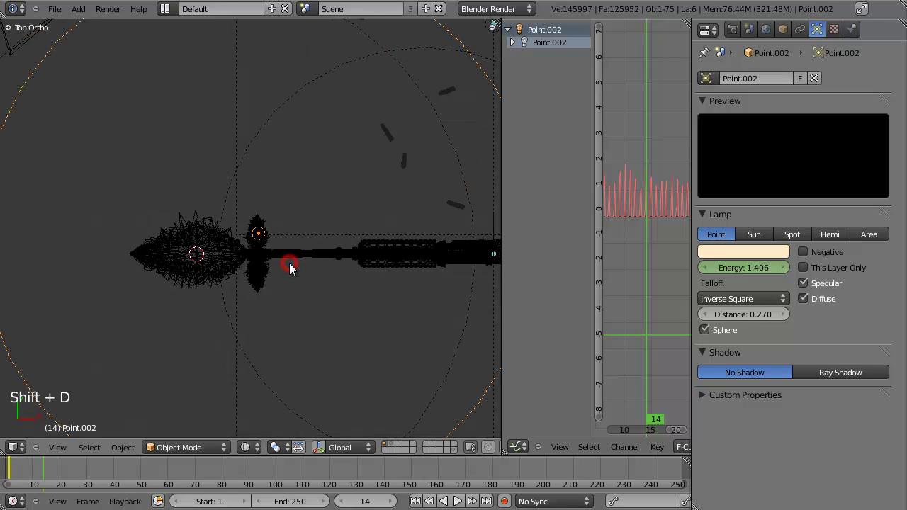
{"action": "key", "text": "KP_1"}
{"action": "key", "text": "g"}
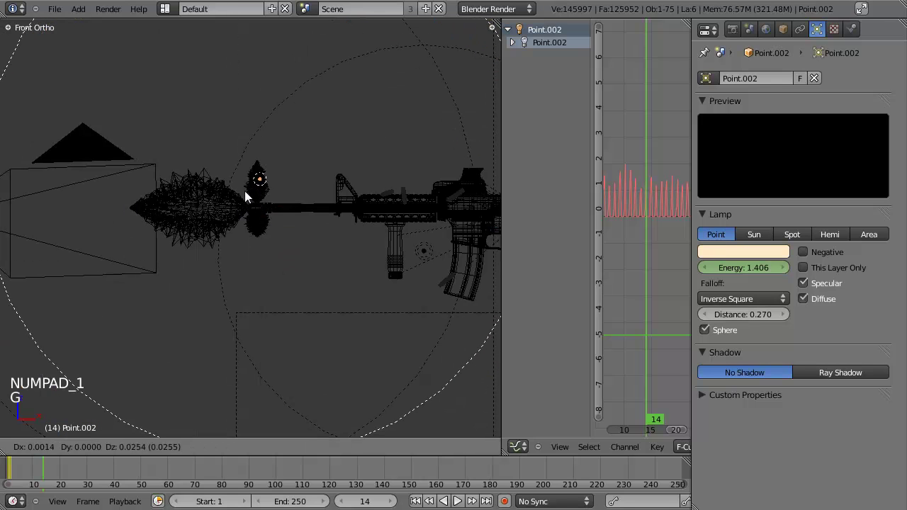
{"action": "left_click", "coordinate": [245, 196]}
{"action": "middle_click_drag", "start_coordinate": [244, 196], "coordinate": [239, 300]}
{"action": "key", "text": "g"}
{"action": "key", "text": "x"}
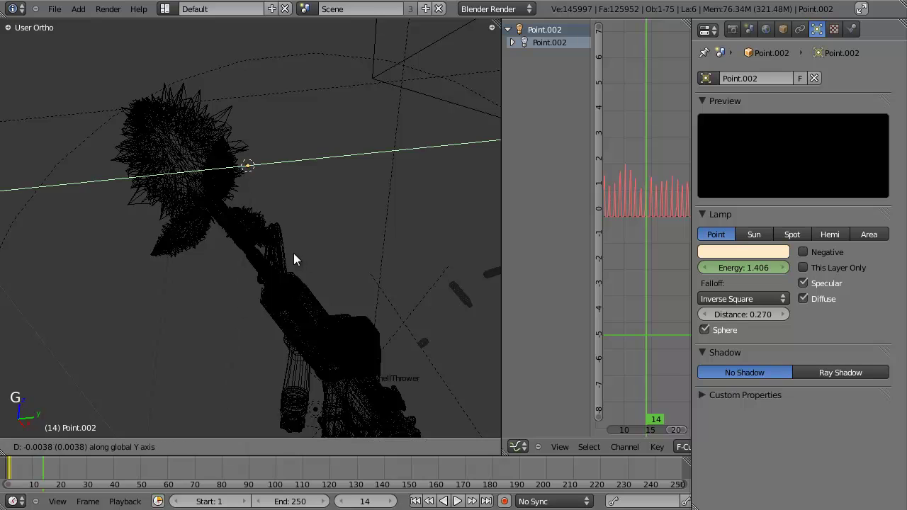
{"action": "left_click", "coordinate": [275, 259]}
Show the scene in solid shading and set the copied lamp's Distance to 0.070
{"action": "mouse_move", "coordinate": [282, 260]}
{"action": "middle_mouse_down"}
{"action": "mouse_move", "coordinate": [272, 298]}
{"action": "mouse_move", "coordinate": [226, 210]}
{"action": "mouse_move", "coordinate": [315, 263]}
{"action": "mouse_move", "coordinate": [333, 256]}
{"action": "mouse_move", "coordinate": [191, 183]}
{"action": "middle_mouse_up"}
{"action": "key", "text": "z"}
{"action": "scroll", "coordinate": [276, 301], "scroll_direction": "down", "scroll_amount": 4}
{"action": "middle_click_drag", "start_coordinate": [276, 301], "coordinate": [277, 260]}
{"action": "scroll", "coordinate": [321, 277], "scroll_direction": "down", "scroll_amount": 3}
{"action": "scroll", "coordinate": [266, 274], "scroll_direction": "up", "scroll_amount": 6}
{"action": "scroll", "coordinate": [294, 277], "scroll_direction": "down", "scroll_amount": 5}
{"action": "scroll", "coordinate": [288, 290], "scroll_direction": "up", "scroll_amount": 3}
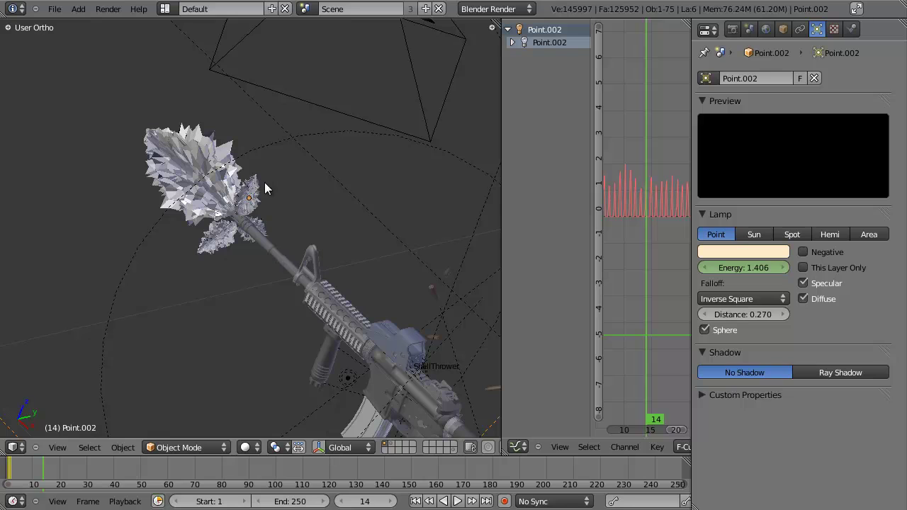
{"action": "middle_click_drag", "start_coordinate": [270, 228], "coordinate": [238, 261]}
{"action": "scroll", "coordinate": [260, 267], "scroll_direction": "down", "scroll_amount": 3}
{"action": "scroll", "coordinate": [264, 266], "scroll_direction": "up", "scroll_amount": 1}
{"action": "left_click_drag", "start_coordinate": [769, 317], "coordinate": [722, 317]}
Duplicate the small lamp and position the copy inside the second side flash
{"action": "middle_click_drag", "start_coordinate": [233, 233], "coordinate": [291, 247]}
{"action": "scroll", "coordinate": [227, 264], "scroll_direction": "up", "scroll_amount": 3}
{"action": "mouse_move", "coordinate": [456, 256]}
{"action": "middle_mouse_down"}
{"action": "mouse_move", "coordinate": [421, 247]}
{"action": "mouse_move", "coordinate": [464, 257]}
{"action": "middle_mouse_up"}
{"action": "middle_click_drag", "start_coordinate": [359, 201], "coordinate": [247, 212]}
{"action": "scroll", "coordinate": [310, 229], "scroll_direction": "up", "scroll_amount": 3}
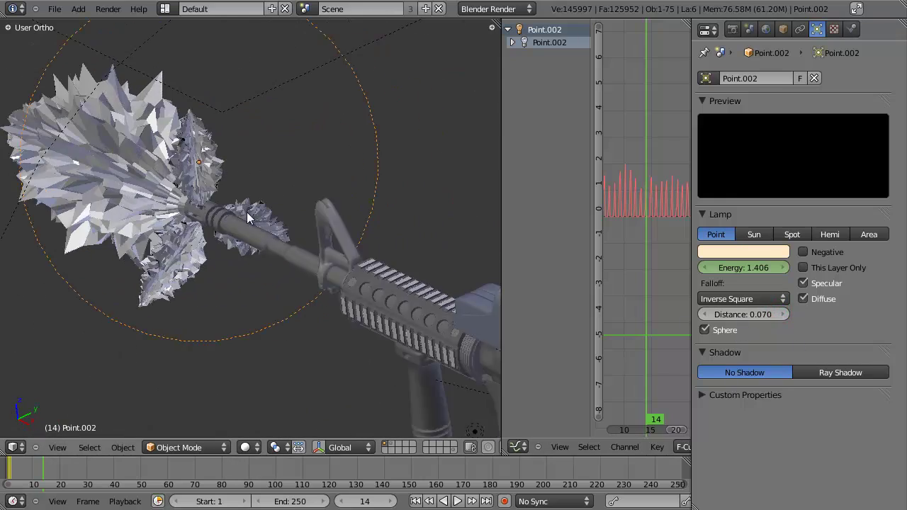
{"action": "key", "text": "shift+d"}
{"action": "left_click", "coordinate": [202, 360]}
{"action": "middle_click_drag", "start_coordinate": [215, 359], "coordinate": [164, 319]}
{"action": "key", "text": "g"}
{"action": "key", "text": "x"}
{"action": "left_click", "coordinate": [301, 355]}
{"action": "key", "text": "g"}
{"action": "left_click", "coordinate": [347, 343]}
Duplicate the small lamp again along the Y axis and position the copy inside the remaining side flash
{"action": "key", "text": "shift+d"}
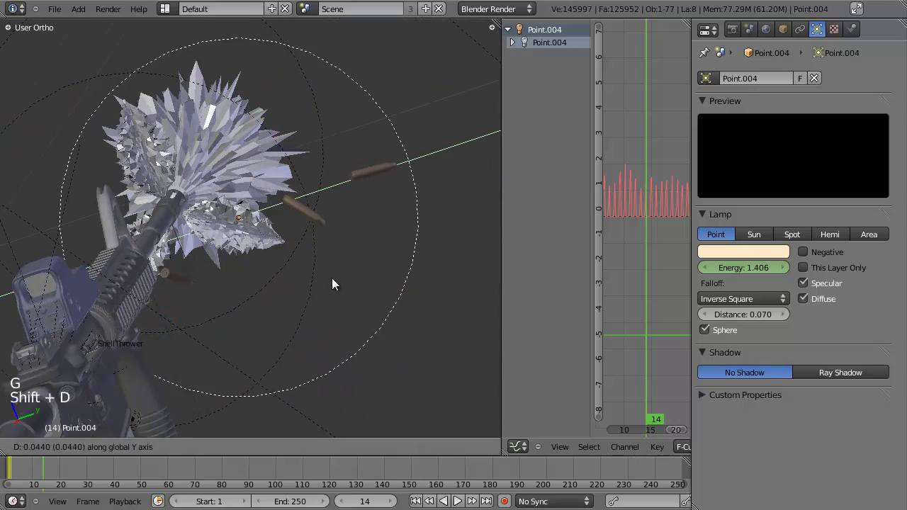
{"action": "left_click", "coordinate": [323, 284]}
{"action": "middle_click_drag", "start_coordinate": [324, 283], "coordinate": [390, 273]}
{"action": "key", "text": "g"}
{"action": "left_click", "coordinate": [290, 324]}
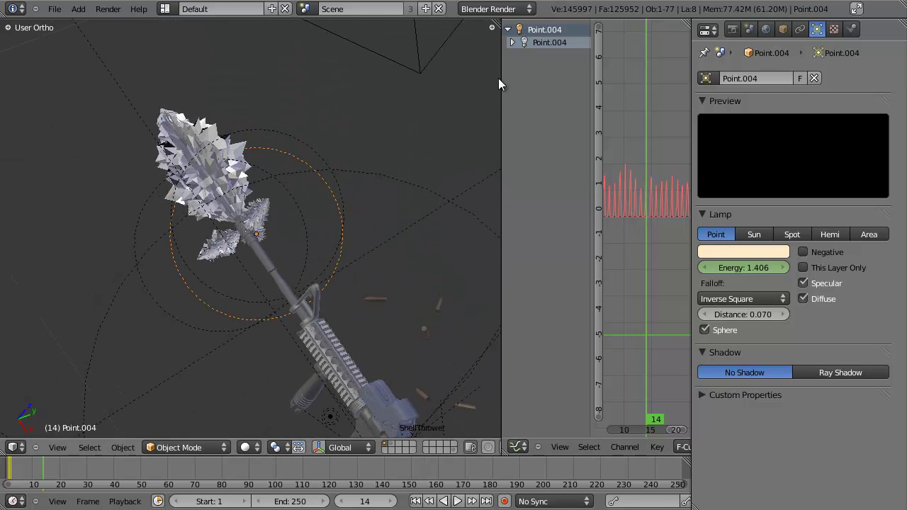
Check the Energy curve modifiers on the newest lamp copy and close the Graph Editor area beside the 3D viewport
{"action": "left_click", "coordinate": [511, 43]}
{"action": "left_click_drag", "start_coordinate": [502, 70], "coordinate": [394, 78]}
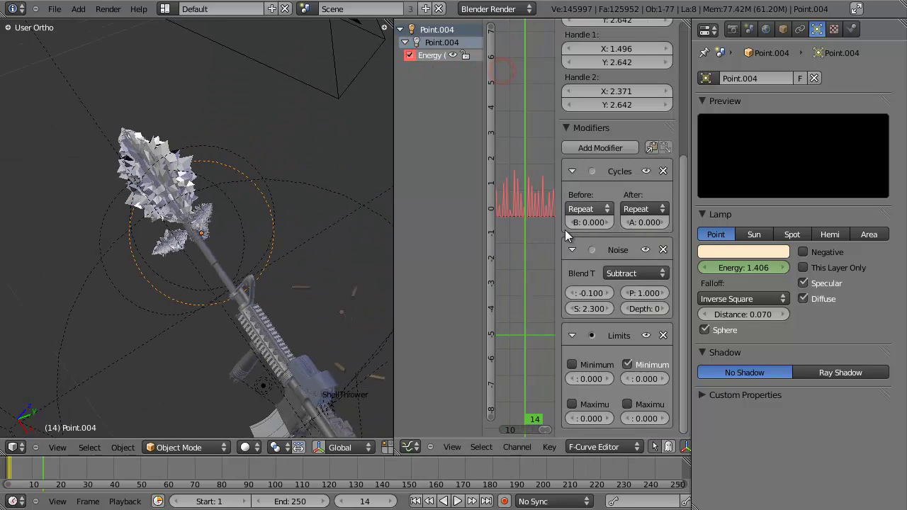
{"action": "left_click_drag", "start_coordinate": [391, 22], "coordinate": [425, 26]}
Select the three side flash lamps and link their object data so they share the Point.002 lamp settings
{"action": "scroll", "coordinate": [319, 293], "scroll_direction": "down", "scroll_amount": 1}
{"action": "right_click", "coordinate": [325, 310]}
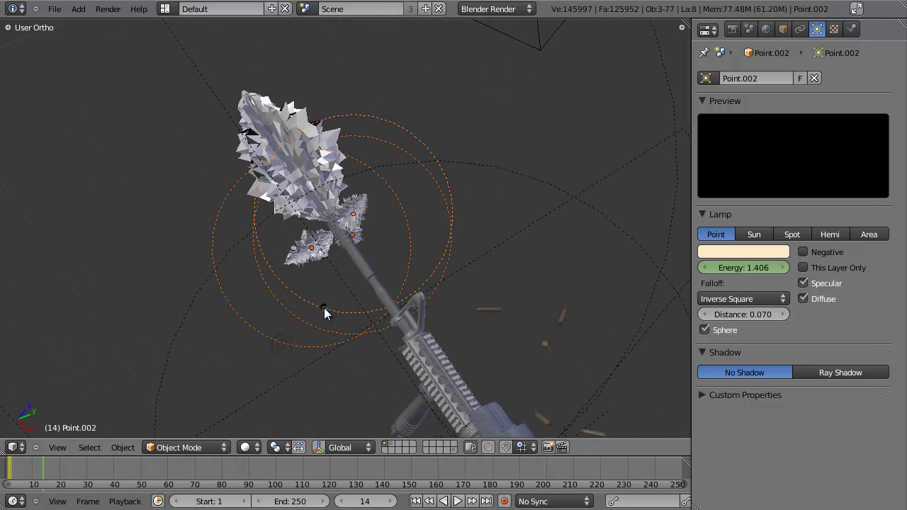
{"action": "key", "text": "ctrl+l"}
{"action": "left_click", "coordinate": [324, 307]}
{"action": "right_click", "coordinate": [449, 222]}
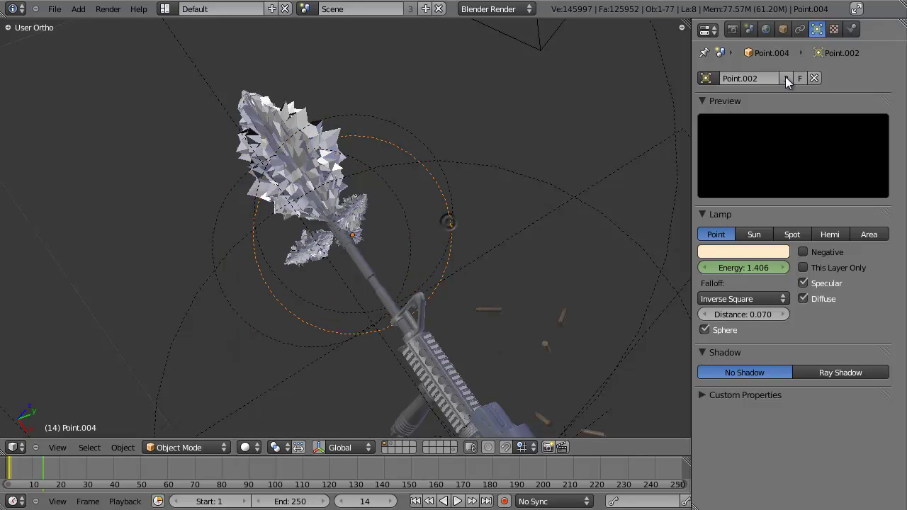
{"action": "right_click", "coordinate": [454, 206]}
Save the file over the existing version
{"action": "middle_click_drag", "start_coordinate": [450, 234], "coordinate": [360, 192]}
{"action": "scroll", "coordinate": [392, 241], "scroll_direction": "up", "scroll_amount": 2}
{"action": "middle_click_drag", "start_coordinate": [393, 241], "coordinate": [464, 192]}
{"action": "key", "text": "ctrl+s"}
{"action": "left_click", "coordinate": [427, 235]}
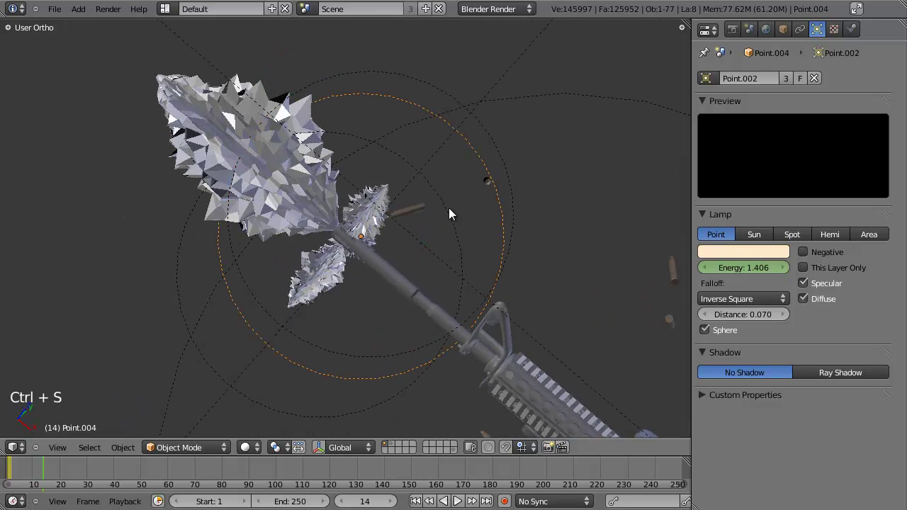
{"action": "key", "text": "ctrl+s"}
{"action": "left_click", "coordinate": [487, 178]}
Select the large flash mesh in camera view and step forward to frame 41 while checking its material density
{"action": "key", "text": "KP_0"}
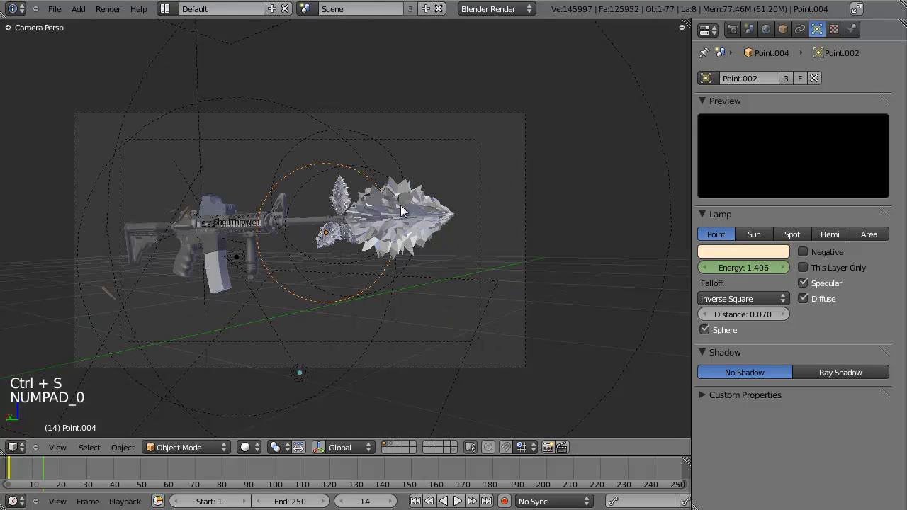
{"action": "right_click", "coordinate": [401, 210]}
{"action": "key", "text": "Right"}
{"action": "key", "text": "Right"}
{"action": "key", "text": "Right"}
{"action": "key", "text": "Right"}
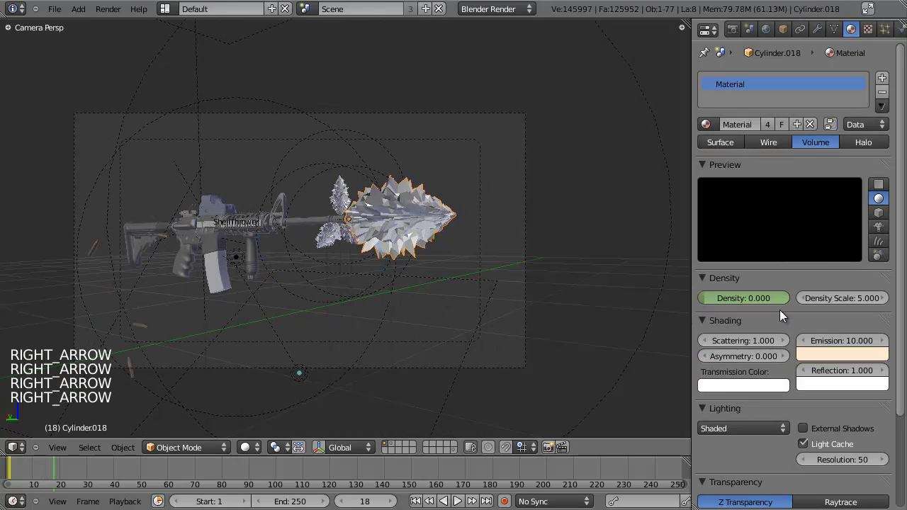
{"action": "key", "text": "Right"}
{"action": "key", "text": "Right"}
{"action": "key", "text": "Right"}
{"action": "key", "text": "Right"}
{"action": "key", "text": "Right"}
{"action": "key", "text": "Right"}
{"action": "key", "text": "Right"}
{"action": "key", "text": "Right"}
{"action": "key", "text": "Right"}
{"action": "key", "text": "Right"}
{"action": "key", "text": "Right"}
{"action": "key", "text": "Right"}
{"action": "key", "text": "Right"}
{"action": "key", "text": "Right"}
{"action": "key", "text": "Left"}
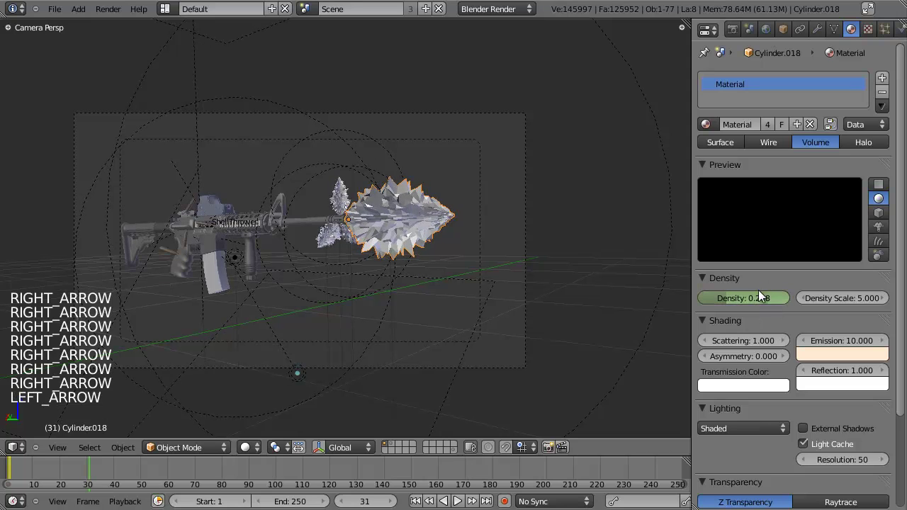
{"action": "key", "text": "Right"}
{"action": "key", "text": "Right"}
{"action": "key", "text": "Right"}
{"action": "key", "text": "Right"}
{"action": "key", "text": "Right"}
{"action": "key", "text": "Right"}
{"action": "key", "text": "Right"}
{"action": "key", "text": "Right"}
{"action": "key", "text": "Right"}
{"action": "key", "text": "Right"}
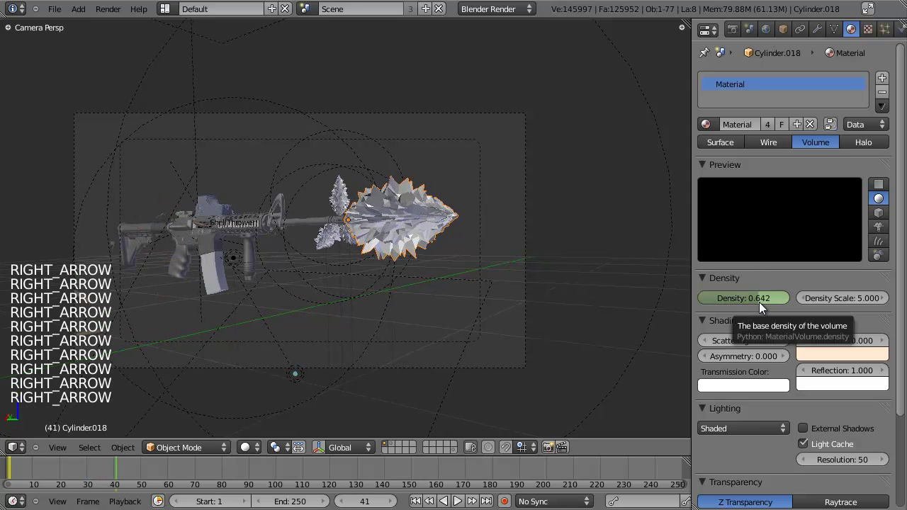
{"action": "key", "text": "Left"}
{"action": "key", "text": "Left"}
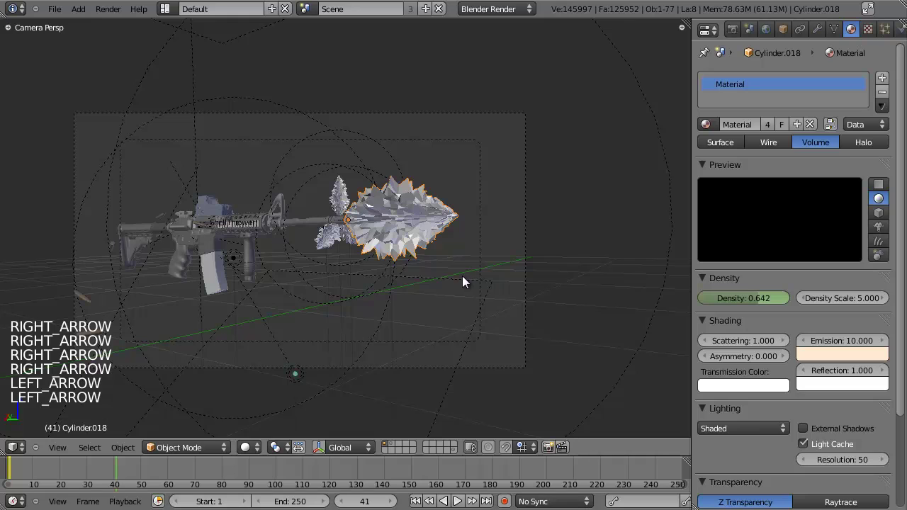
Save the file and render the image at frame 41
{"action": "key", "text": "ctrl+s"}
{"action": "left_click", "coordinate": [462, 277]}
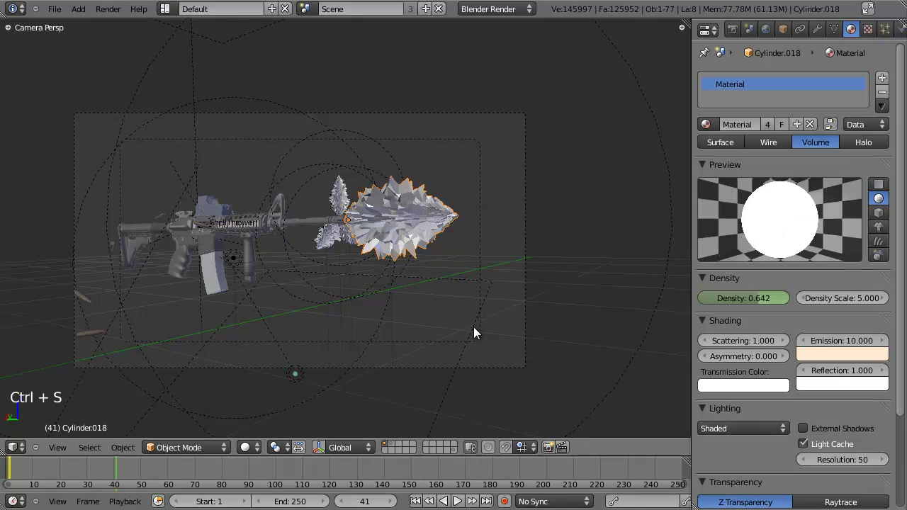
{"action": "key", "text": "F12"}
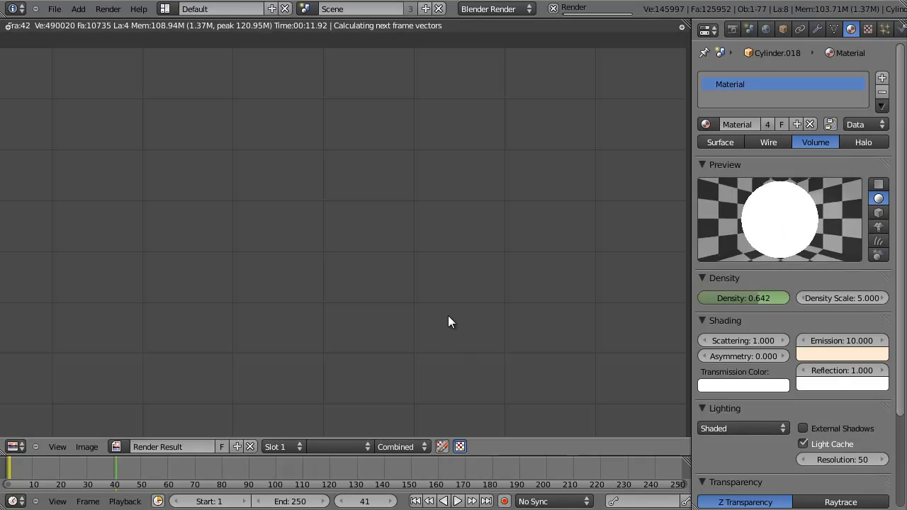
Examine the rendered muzzle flash and the light it casts on the gun, and close the render
{"action": "middle_click_drag", "start_coordinate": [419, 259], "coordinate": [429, 258]}
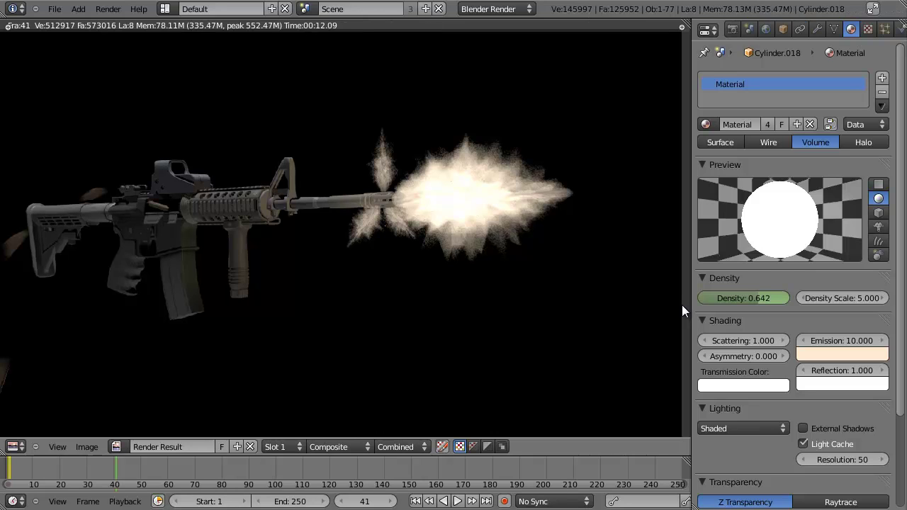
{"action": "middle_click_drag", "start_coordinate": [487, 294], "coordinate": [447, 305]}
{"action": "scroll", "coordinate": [345, 216], "scroll_direction": "up", "scroll_amount": 1}
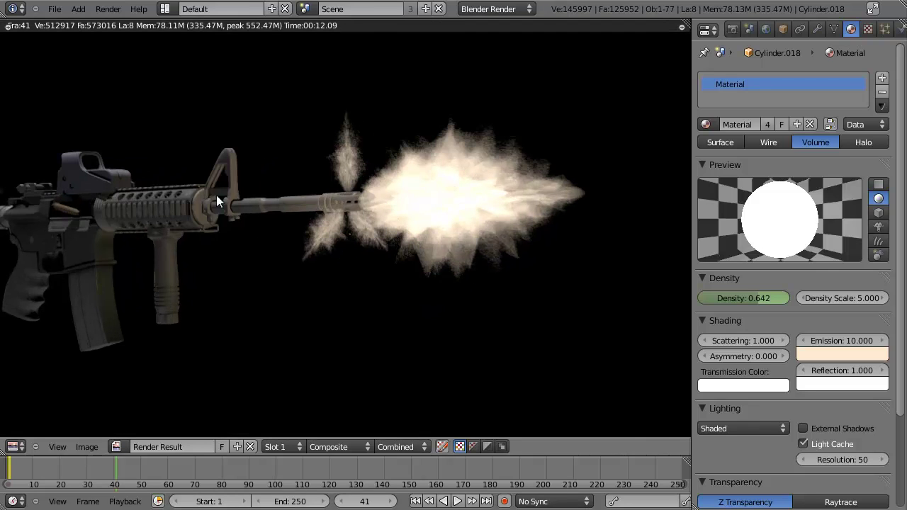
{"action": "middle_click_drag", "start_coordinate": [260, 228], "coordinate": [371, 253]}
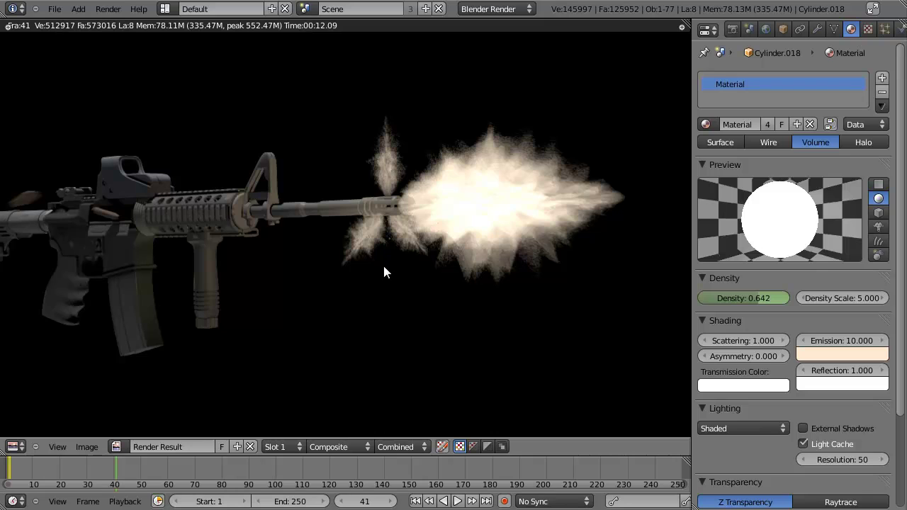
{"action": "scroll", "coordinate": [416, 301], "scroll_direction": "down", "scroll_amount": 2}
{"action": "scroll", "coordinate": [417, 306], "scroll_direction": "up", "scroll_amount": 3}
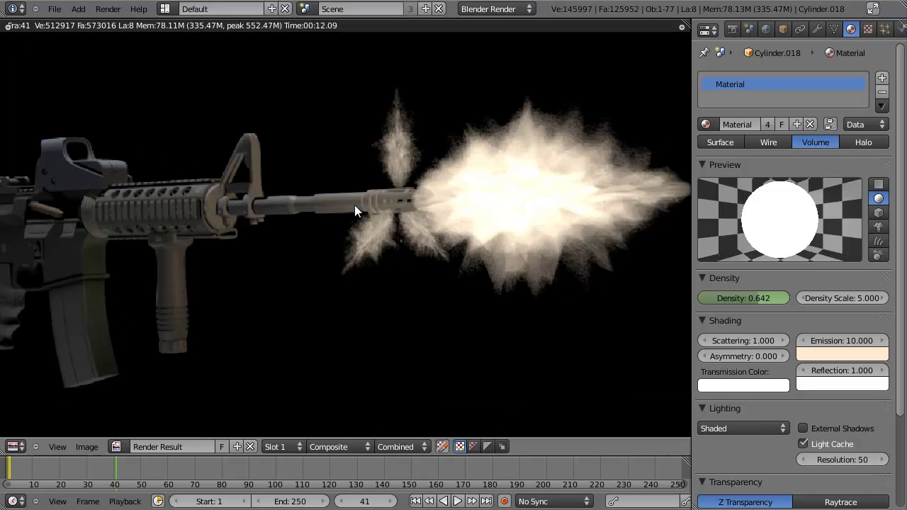
{"action": "scroll", "coordinate": [354, 211], "scroll_direction": "down", "scroll_amount": 1}
{"action": "middle_click_drag", "start_coordinate": [421, 178], "coordinate": [478, 241]}
{"action": "middle_click_drag", "start_coordinate": [364, 283], "coordinate": [361, 287]}
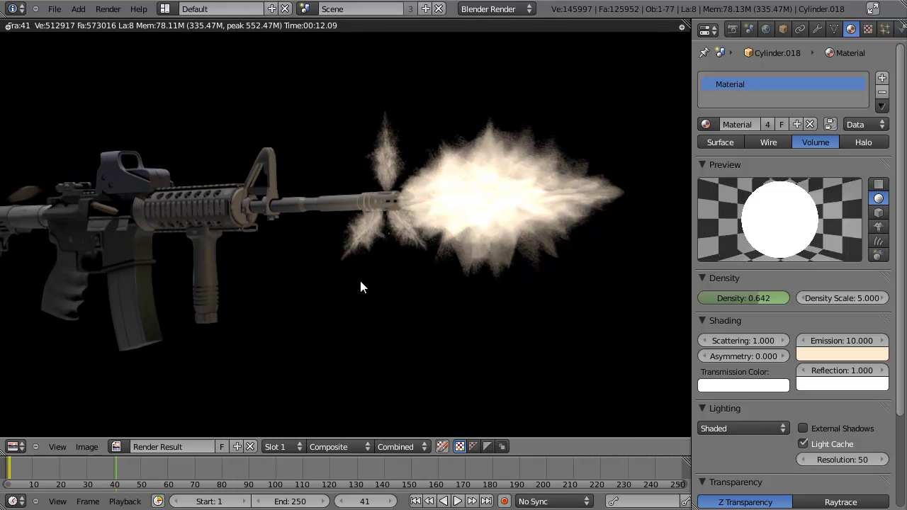
{"action": "key", "text": "Escape"}
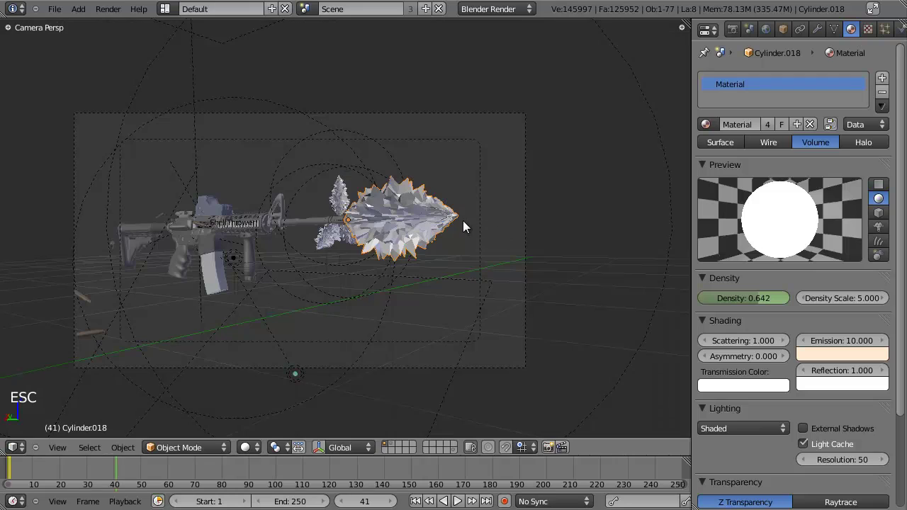
Move all four muzzle flash meshes to the third layer and display that layer together with the gun's layer
{"action": "left_click", "coordinate": [732, 29]}
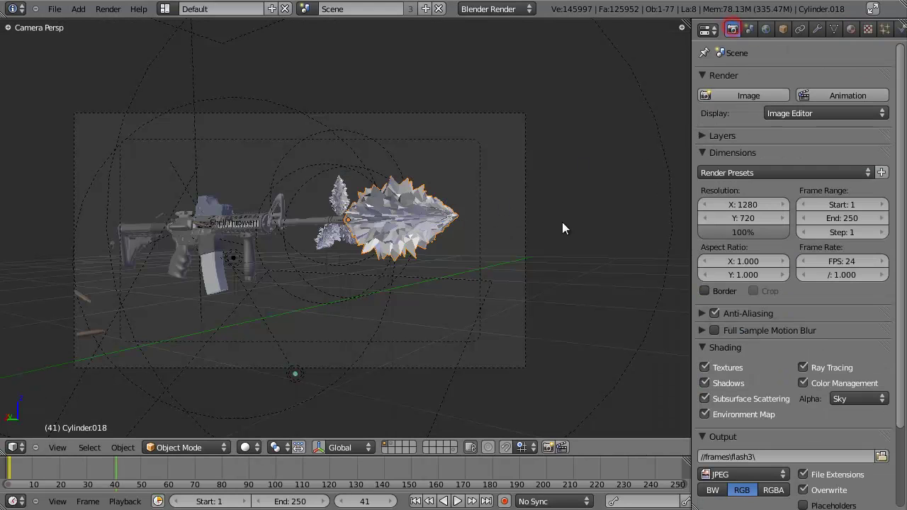
{"action": "right_click", "coordinate": [355, 217]}
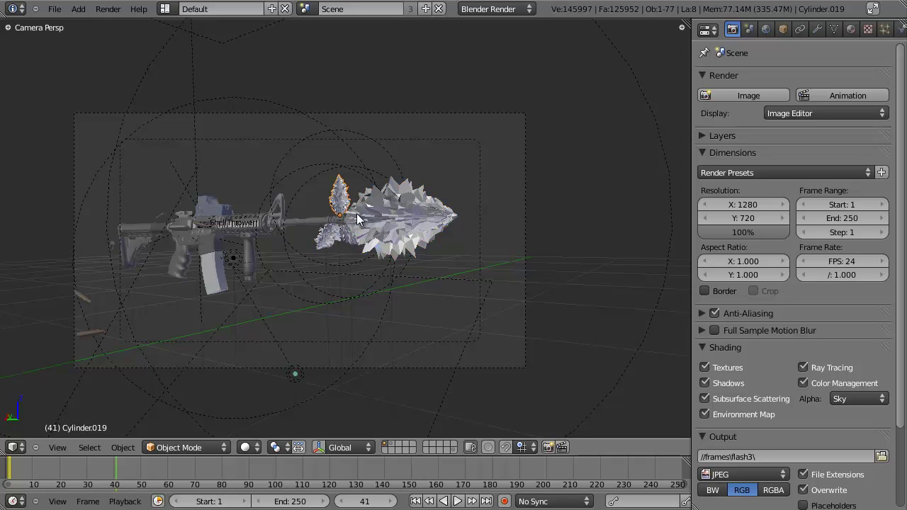
{"action": "right_click", "coordinate": [398, 221]}
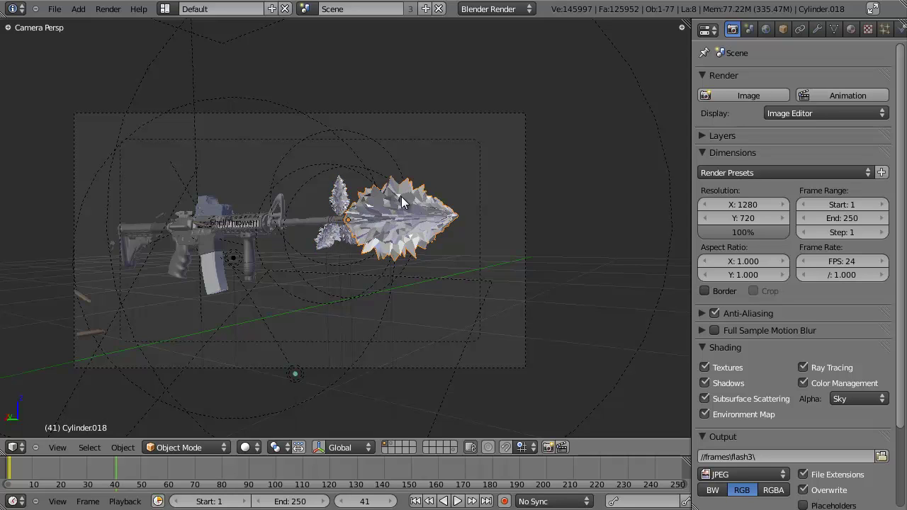
{"action": "right_click", "coordinate": [340, 198]}
{"action": "right_click", "coordinate": [330, 235], "text": "shift"}
{"action": "right_click", "coordinate": [346, 238], "text": "shift"}
{"action": "right_click", "coordinate": [407, 219], "text": "shift"}
{"action": "scroll", "coordinate": [367, 245], "scroll_direction": "up", "scroll_amount": 3}
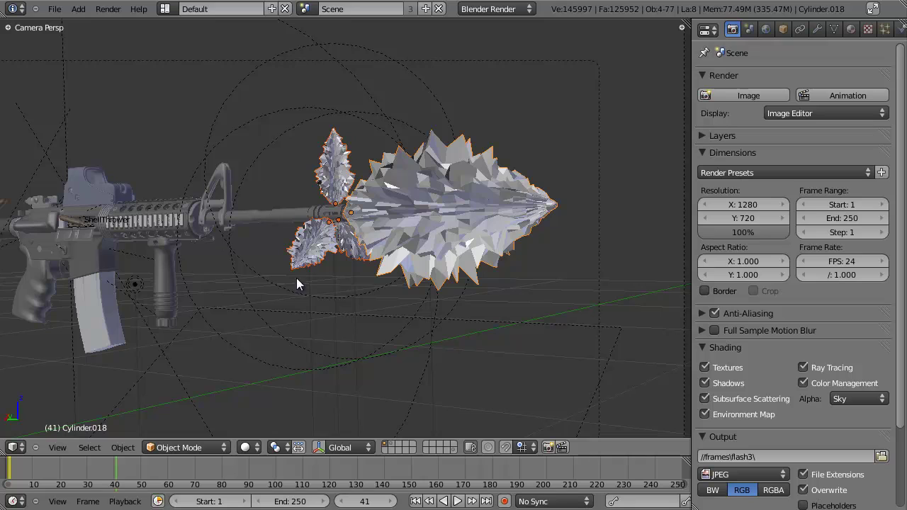
{"action": "key", "text": "m"}
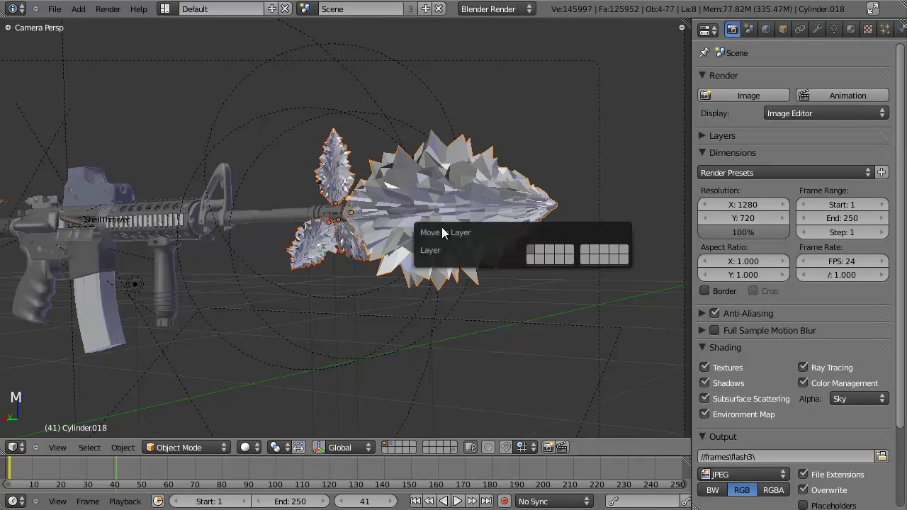
{"action": "left_click", "coordinate": [549, 247]}
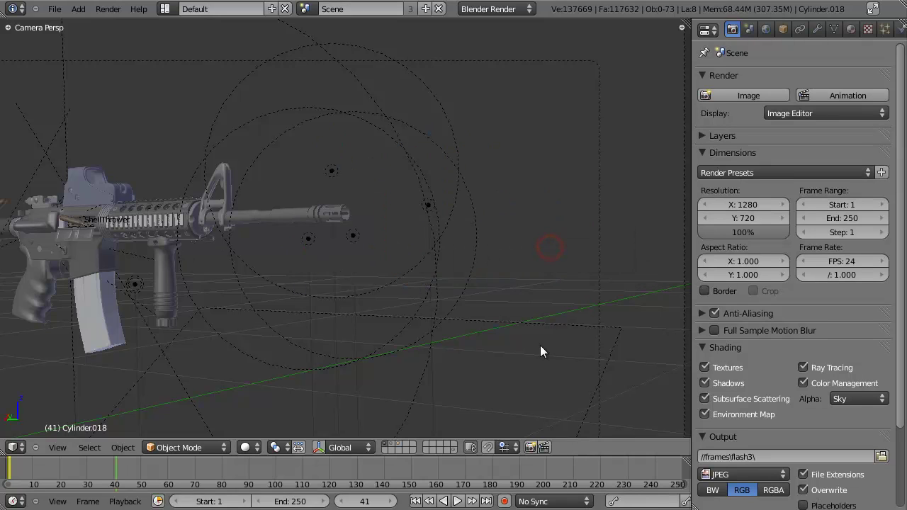
{"action": "left_click", "coordinate": [398, 445], "text": "shift"}
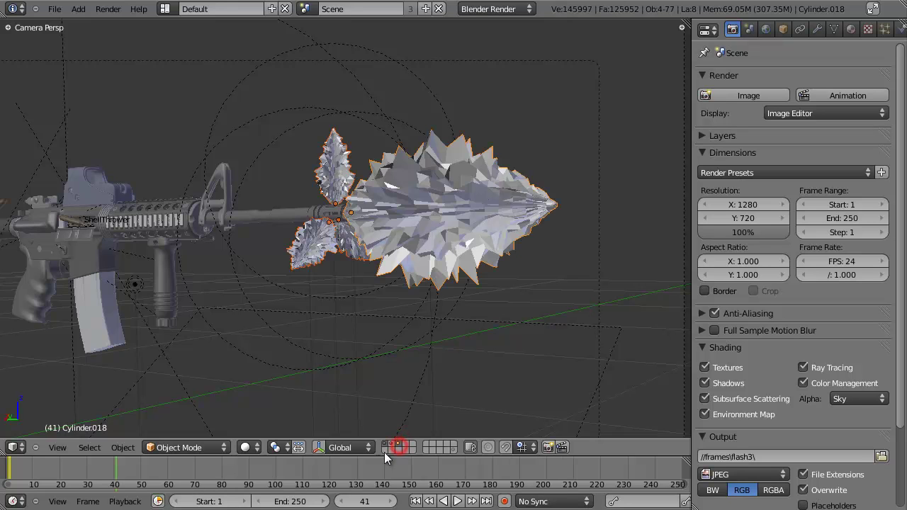
Rename the existing render layer as Gun and exclude the third layer from it
{"action": "left_click", "coordinate": [705, 136]}
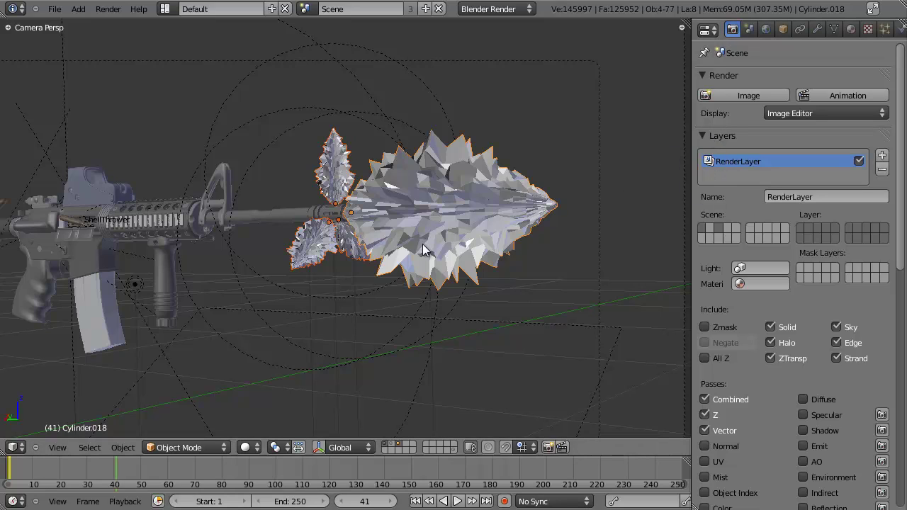
{"action": "left_click", "coordinate": [802, 196]}
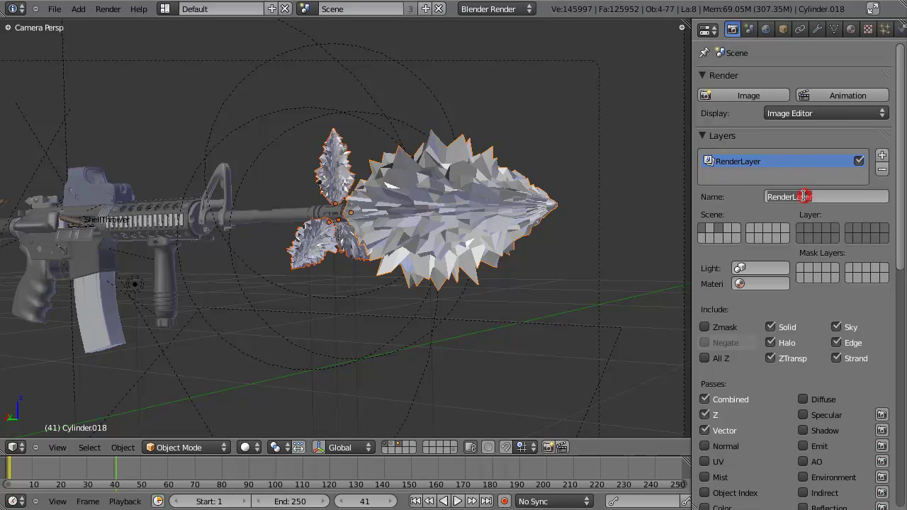
{"action": "type", "text": "Gun"}
{"action": "key", "text": "Return"}
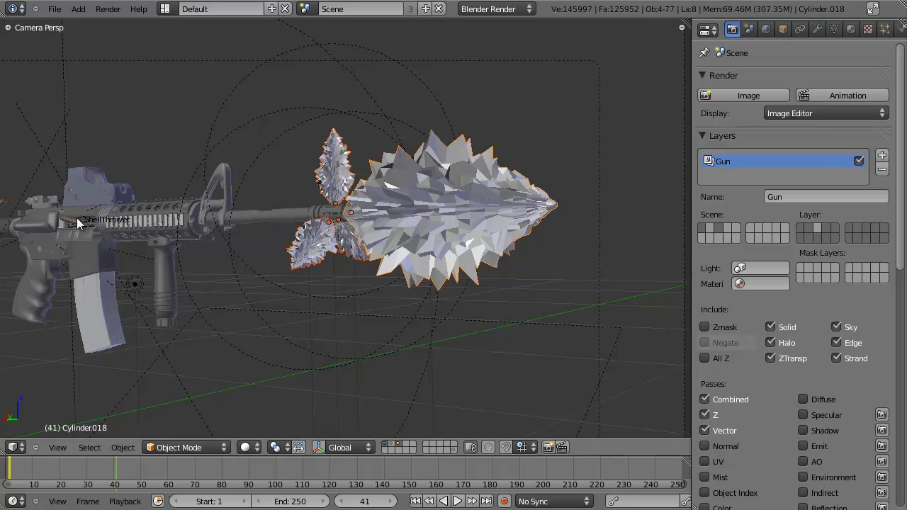
Add a second render layer named Flare and limit it to the third layer
{"action": "left_click", "coordinate": [882, 155]}
{"action": "left_click", "coordinate": [800, 195]}
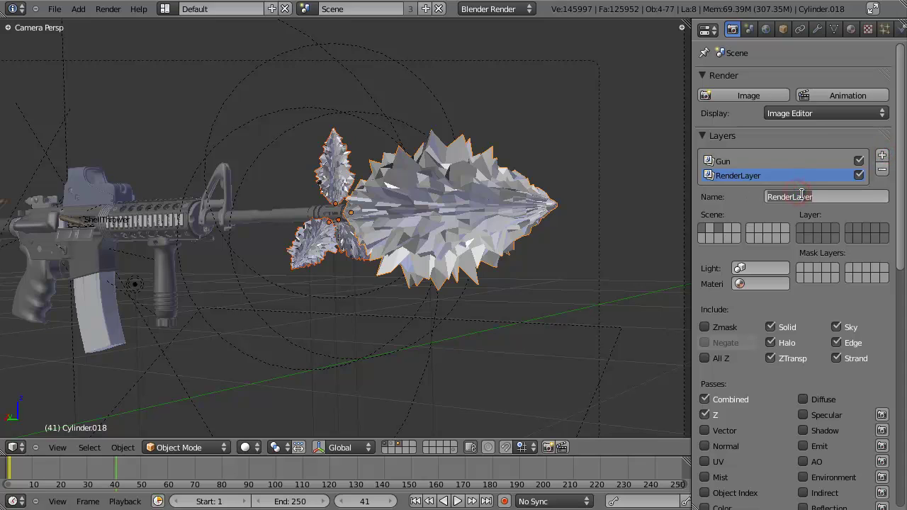
{"action": "type", "text": "Flare"}
{"action": "key", "text": "Return"}
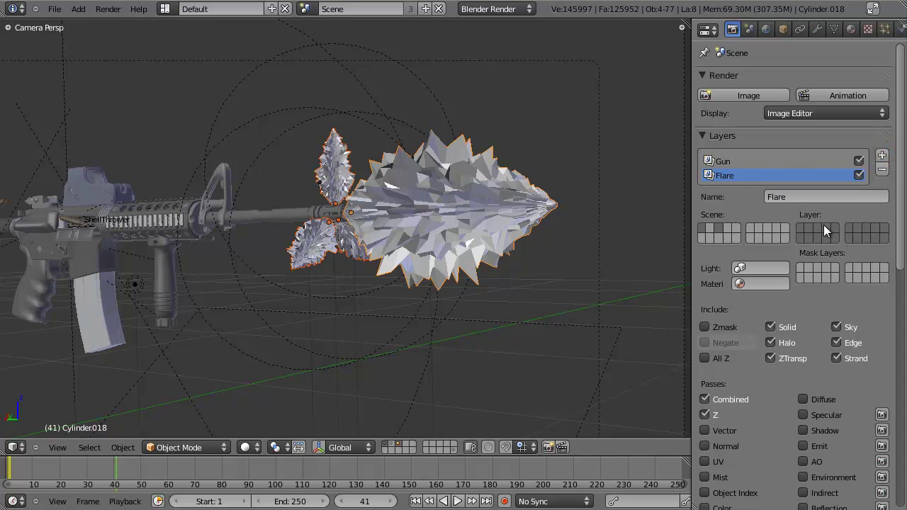
{"action": "left_click", "coordinate": [815, 227]}
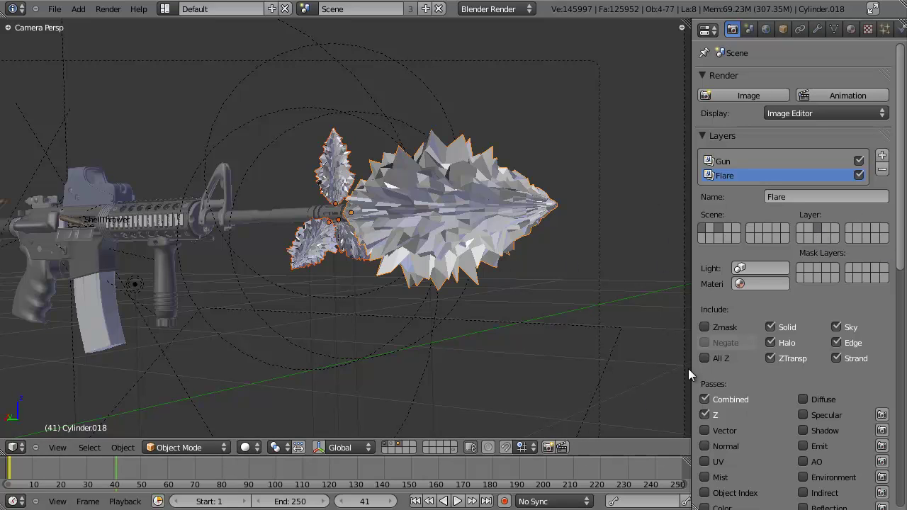
Enable All Z for the Flare render layer, save the file and deselect all objects
{"action": "left_click", "coordinate": [707, 359]}
{"action": "scroll", "coordinate": [318, 218], "scroll_direction": "up", "scroll_amount": 6}
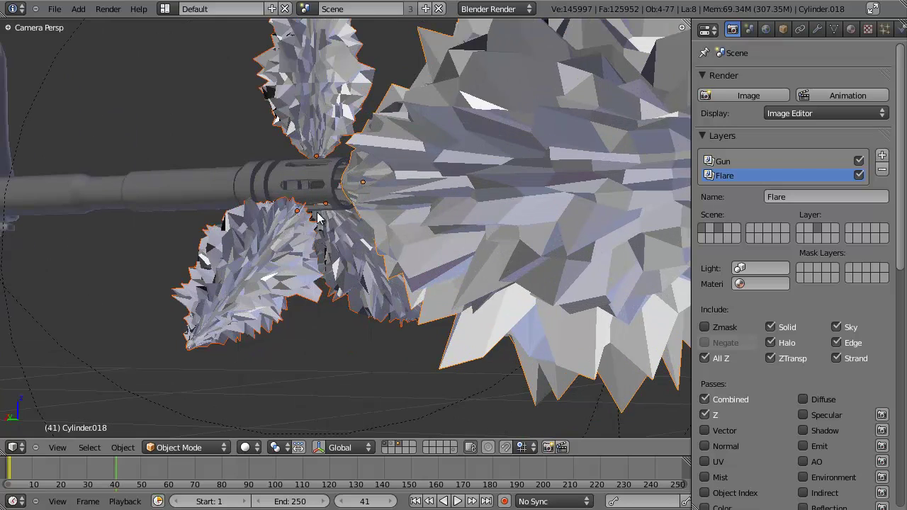
{"action": "scroll", "coordinate": [326, 245], "scroll_direction": "down", "scroll_amount": 1}
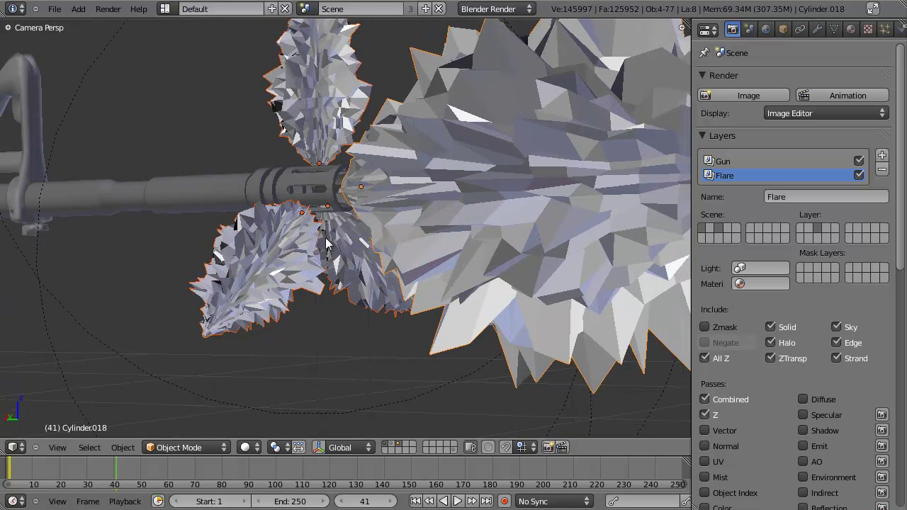
{"action": "scroll", "coordinate": [326, 245], "scroll_direction": "down", "scroll_amount": 1}
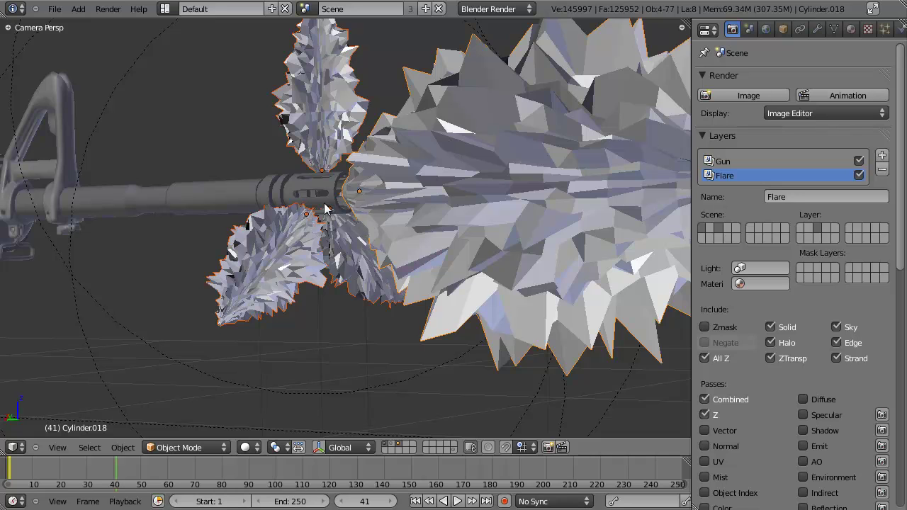
{"action": "scroll", "coordinate": [357, 234], "scroll_direction": "down", "scroll_amount": 2}
{"action": "scroll", "coordinate": [352, 239], "scroll_direction": "down", "scroll_amount": 2}
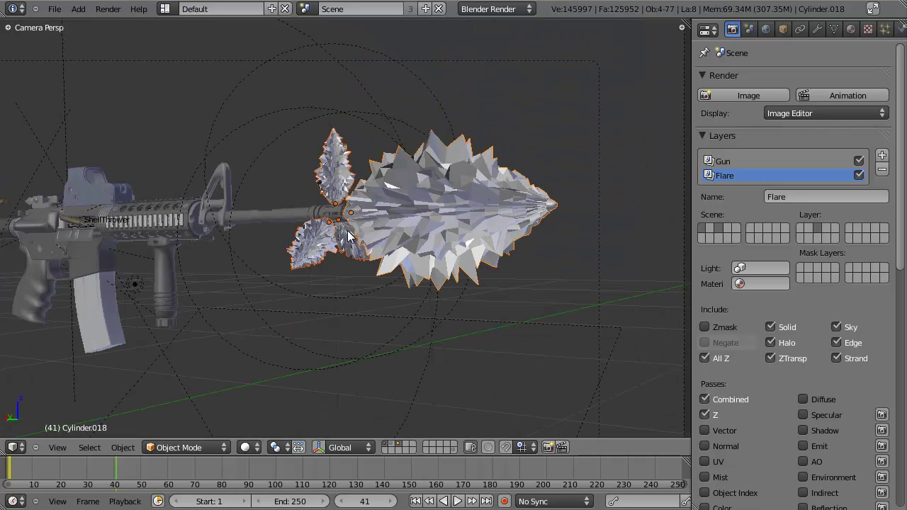
{"action": "key", "text": "ctrl+s"}
{"action": "key", "text": "a"}
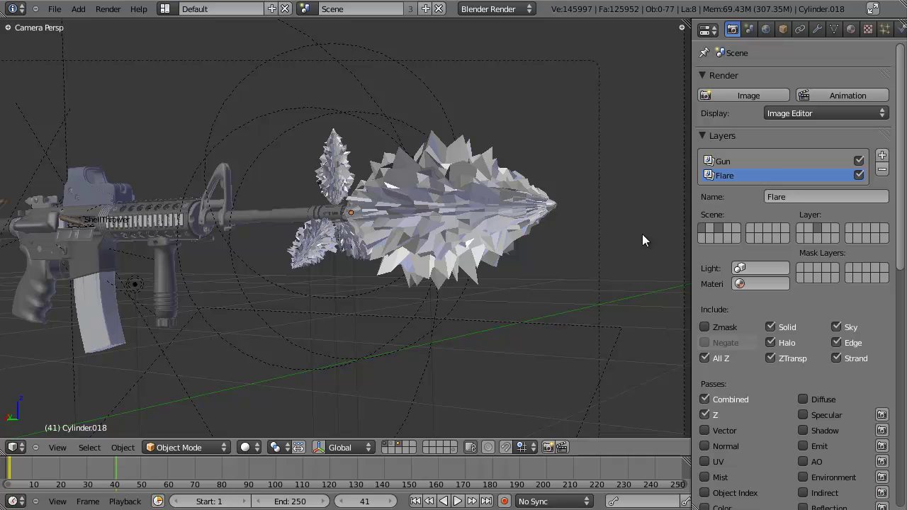
Switch to the Compositing layout and review the last render of the gun and muzzle flash
{"action": "key", "text": "ctrl+Left"}
{"action": "scroll", "coordinate": [521, 202], "scroll_direction": "up", "scroll_amount": 12}
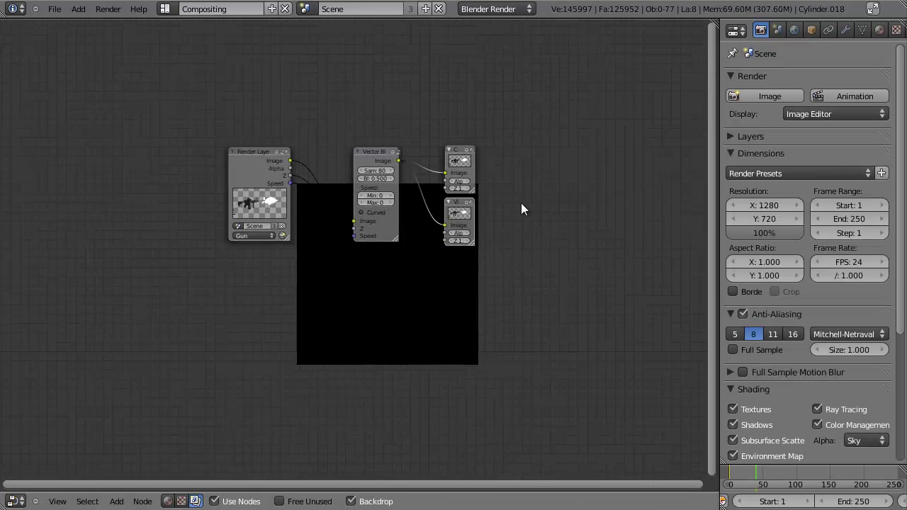
{"action": "scroll", "coordinate": [390, 439], "scroll_direction": "up", "scroll_amount": 3}
{"action": "scroll", "coordinate": [388, 309], "scroll_direction": "down", "scroll_amount": 7}
{"action": "middle_click_drag", "start_coordinate": [365, 275], "coordinate": [409, 255]}
{"action": "scroll", "coordinate": [441, 173], "scroll_direction": "up", "scroll_amount": 4}
{"action": "left_click", "coordinate": [435, 41]}
{"action": "left_click", "coordinate": [605, 52]}
{"action": "left_click", "coordinate": [608, 158]}
{"action": "key", "text": "F11"}
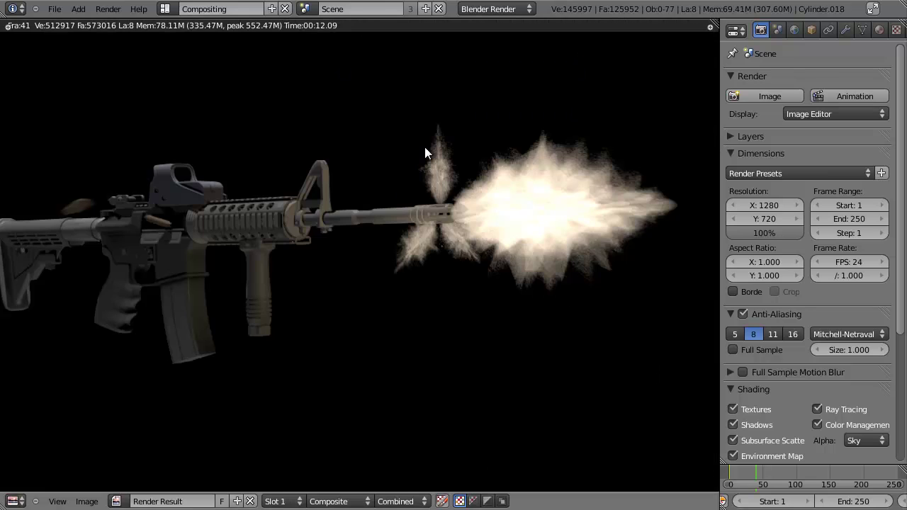
{"action": "scroll", "coordinate": [379, 202], "scroll_direction": "up", "scroll_amount": 6}
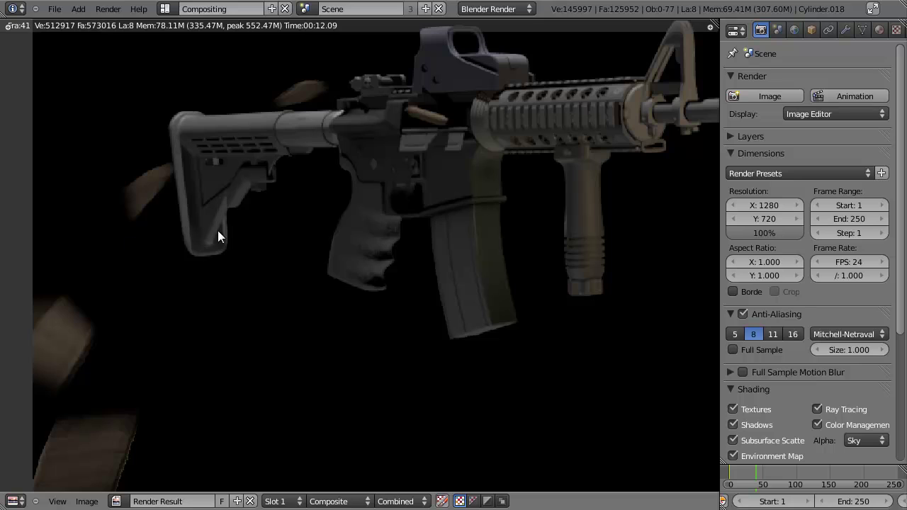
{"action": "key", "text": "F11"}
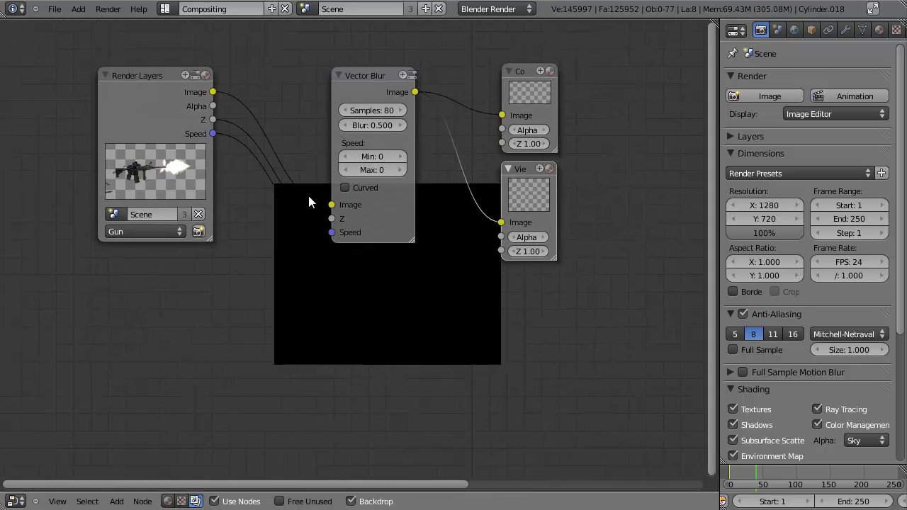
Add a second Render Layers node below the gun's node and set it to the Flare layer
{"action": "middle_click_drag", "start_coordinate": [407, 272], "coordinate": [410, 170]}
{"action": "scroll", "coordinate": [380, 244], "scroll_direction": "down", "scroll_amount": 7}
{"action": "middle_click_drag", "start_coordinate": [312, 160], "coordinate": [285, 107]}
{"action": "right_click", "coordinate": [244, 104]}
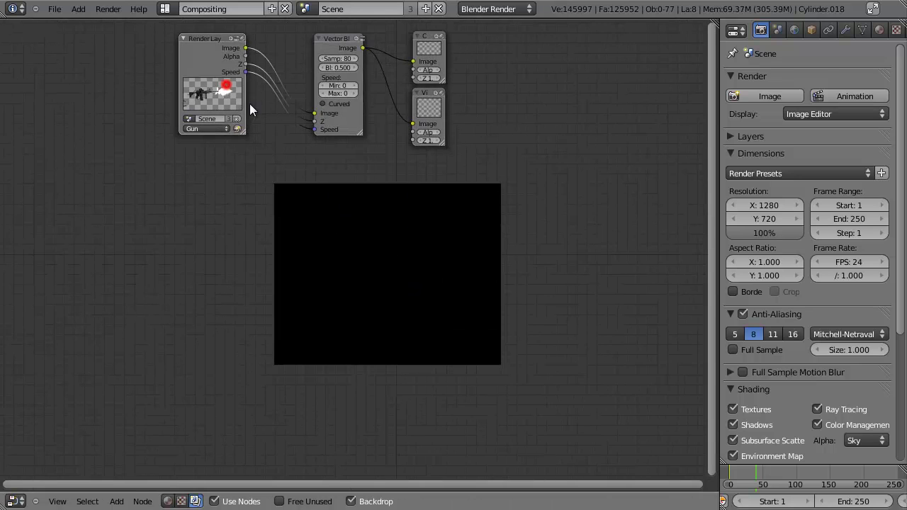
{"action": "key", "text": "shift+a"}
{"action": "mouse_move", "coordinate": [206, 205]}
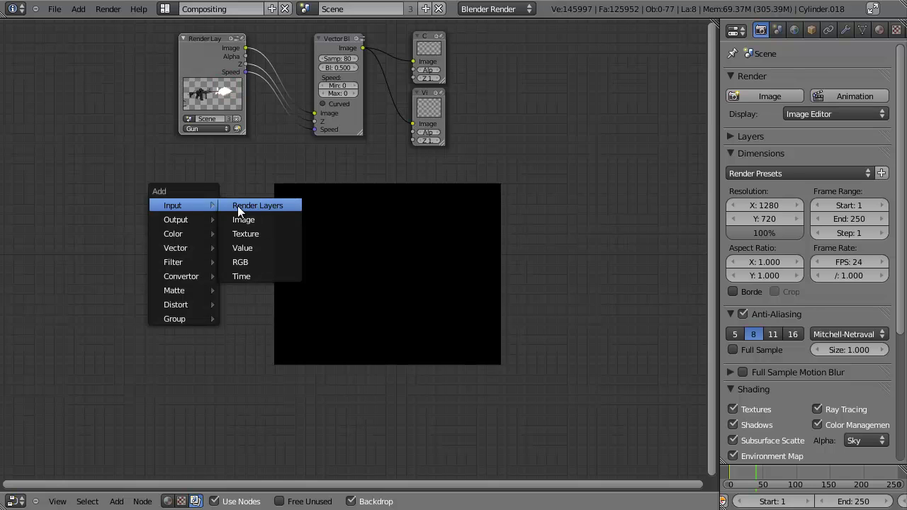
{"action": "left_click", "coordinate": [238, 205]}
{"action": "left_click", "coordinate": [298, 319]}
{"action": "scroll", "coordinate": [290, 292], "scroll_direction": "up", "scroll_amount": 3}
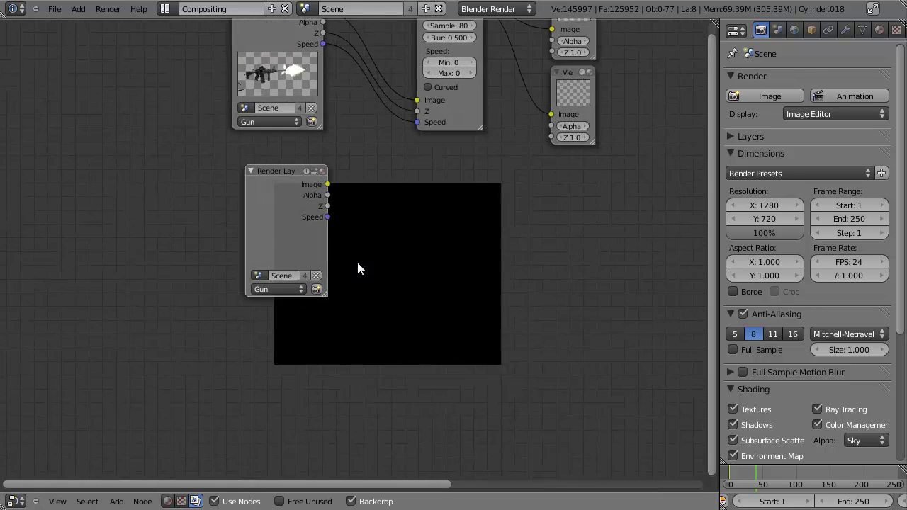
{"action": "left_click", "coordinate": [268, 297]}
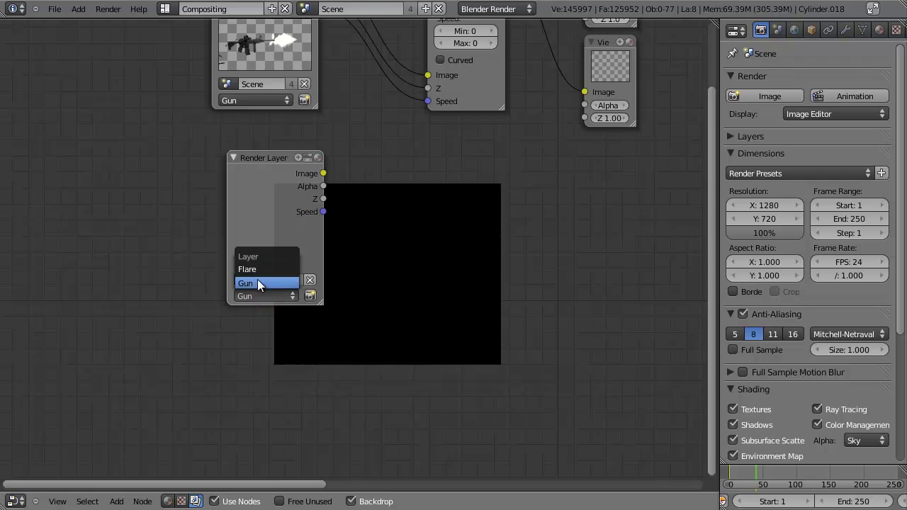
{"action": "left_click", "coordinate": [257, 270]}
{"action": "left_click_drag", "start_coordinate": [291, 226], "coordinate": [269, 226]}
Attach a Viewer node to the image output of the Flare Render Layers node
{"action": "key", "text": "shift+a"}
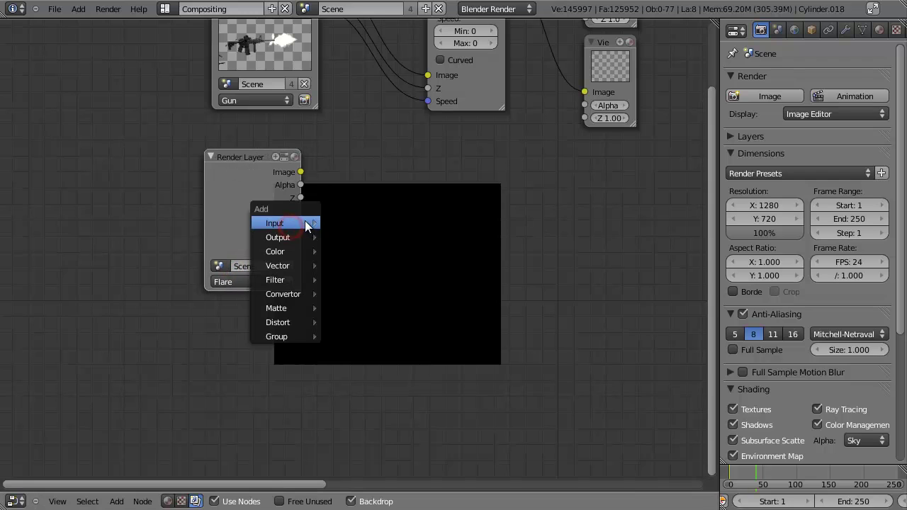
{"action": "mouse_move", "coordinate": [291, 236]}
{"action": "left_click", "coordinate": [354, 248]}
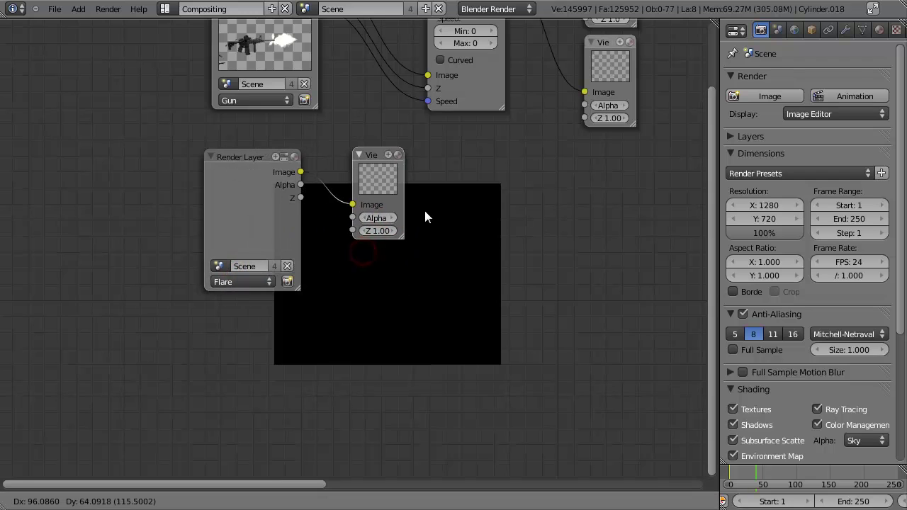
{"action": "left_click", "coordinate": [496, 213]}
{"action": "left_click", "coordinate": [253, 229]}
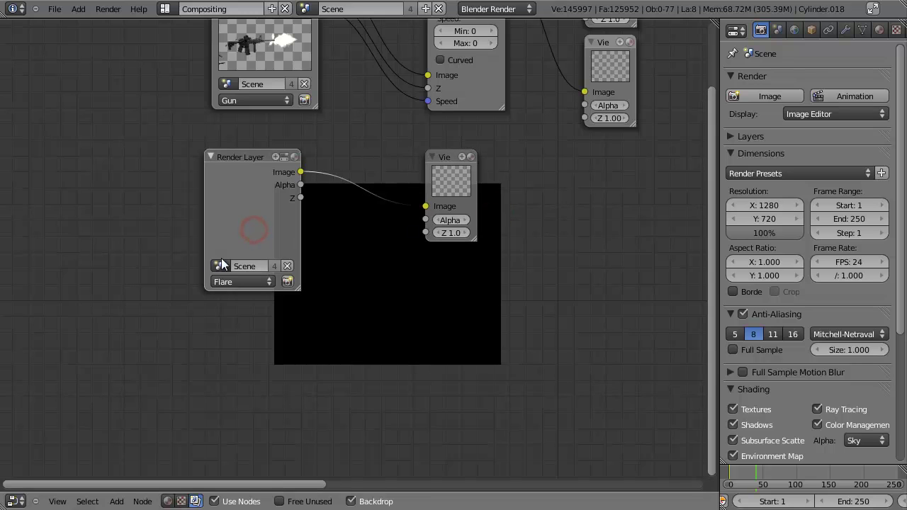
Save the file and render frame 41 with the Gun and Flare render layers
{"action": "key", "text": "ctrl+s"}
{"action": "left_click", "coordinate": [364, 251]}
{"action": "left_click", "coordinate": [731, 136]}
{"action": "left_click", "coordinate": [732, 137]}
{"action": "key", "text": "F12"}
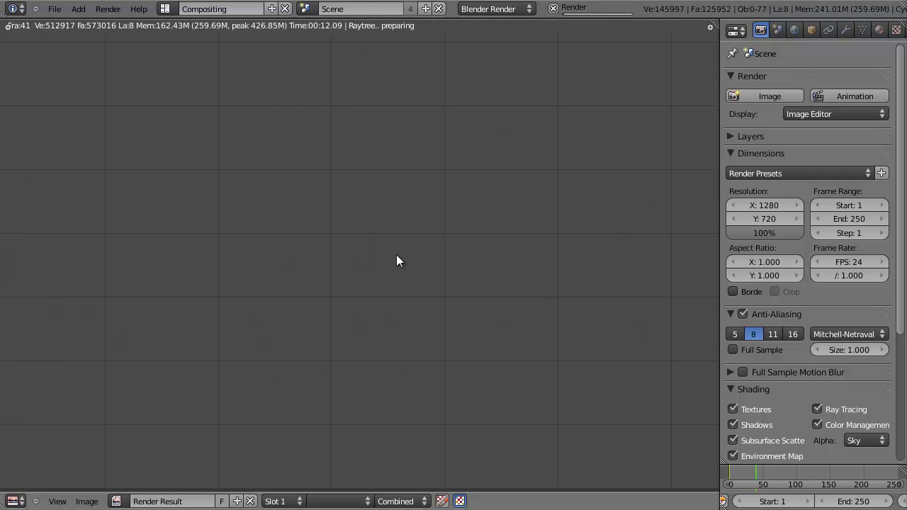
{"action": "middle_click_drag", "start_coordinate": [427, 257], "coordinate": [372, 287]}
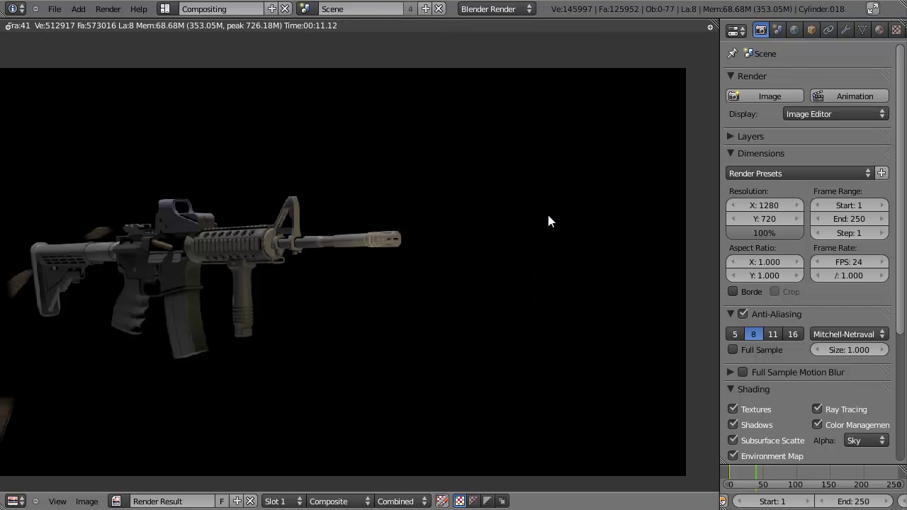
Close the render and examine the Flare layer in the backdrop, especially the flashes around the muzzle
{"action": "key", "text": "Escape"}
{"action": "middle_click_drag", "start_coordinate": [454, 207], "coordinate": [311, 206]}
{"action": "scroll", "coordinate": [538, 188], "scroll_direction": "up", "scroll_amount": 2}
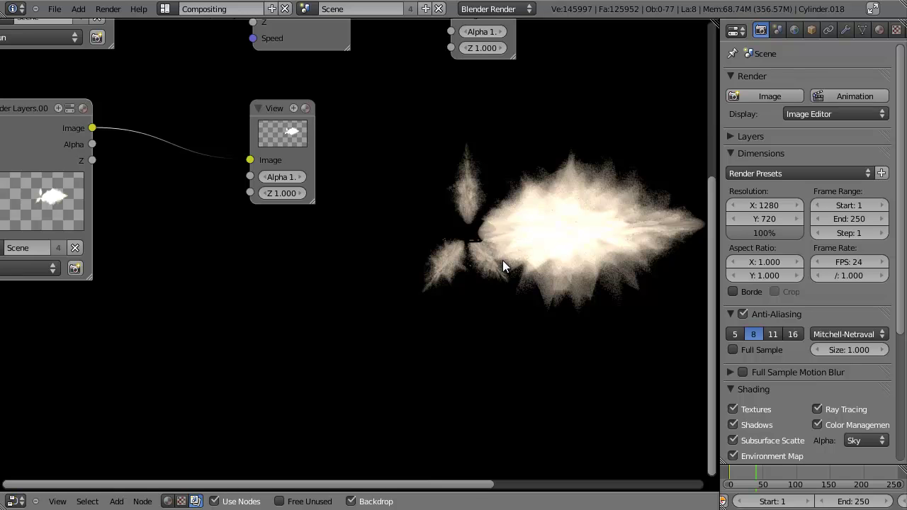
{"action": "key", "text": "alt+v"}
{"action": "key", "text": "alt+v"}
{"action": "key", "text": "alt+v"}
{"action": "middle_click_drag", "start_coordinate": [589, 212], "coordinate": [445, 248]}
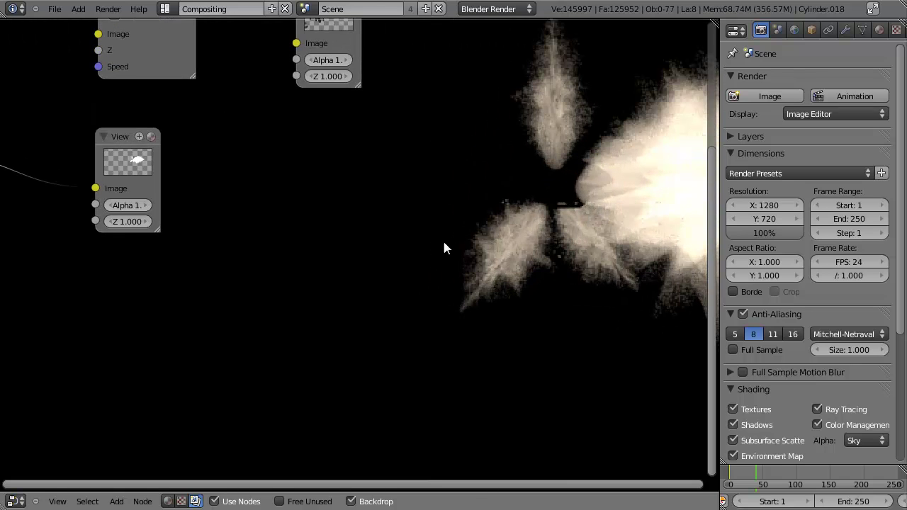
{"action": "middle_click_drag", "start_coordinate": [563, 235], "coordinate": [390, 297], "text": "alt"}
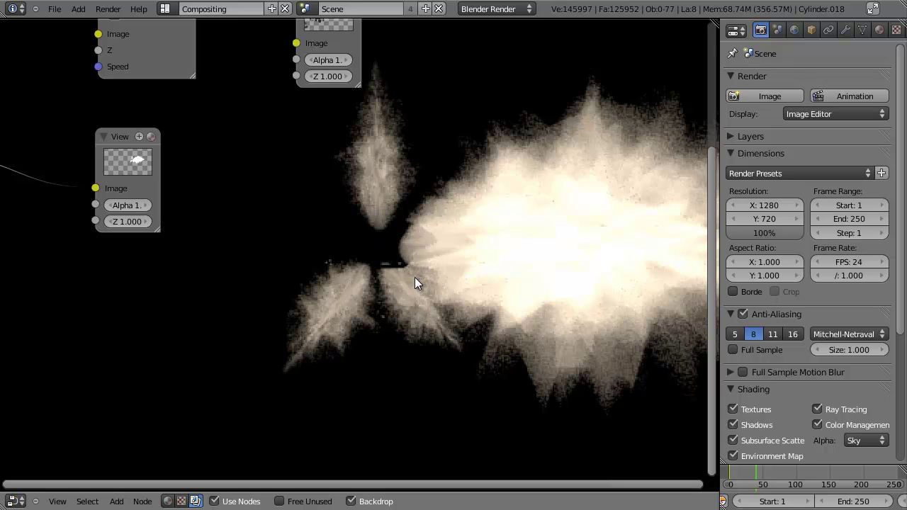
{"action": "key", "text": "v"}
{"action": "key", "text": "v"}
{"action": "key", "text": "v"}
{"action": "middle_click_drag", "start_coordinate": [375, 307], "coordinate": [508, 271]}
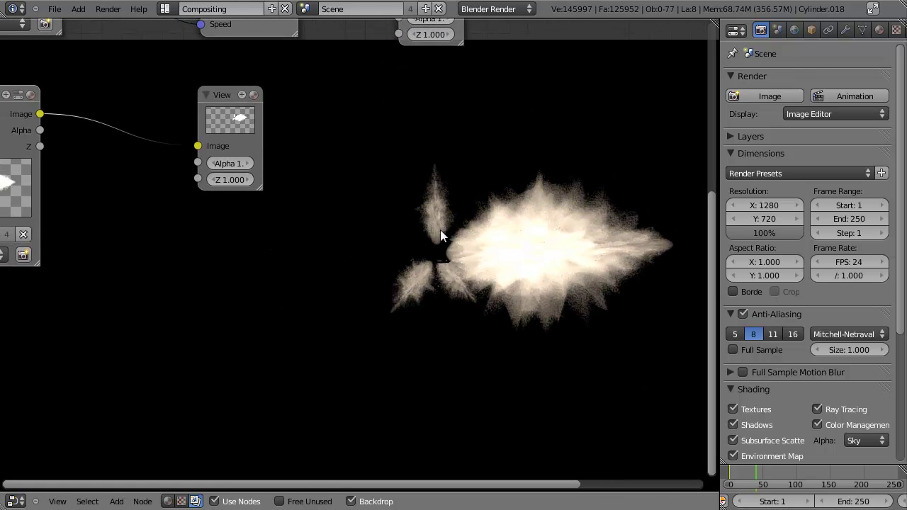
Delete the Viewer attached to the Flare layer and reposition its Render Layers node beneath the gun's
{"action": "key", "text": "Home"}
{"action": "left_click", "coordinate": [346, 230]}
{"action": "key", "text": "x"}
{"action": "left_click_drag", "start_coordinate": [150, 241], "coordinate": [164, 232]}
{"action": "scroll", "coordinate": [283, 257], "scroll_direction": "up", "scroll_amount": 1}
{"action": "middle_click_drag", "start_coordinate": [298, 260], "coordinate": [340, 254]}
{"action": "scroll", "coordinate": [340, 253], "scroll_direction": "up", "scroll_amount": 1}
{"action": "mouse_move", "coordinate": [179, 253]}
{"action": "left_mouse_down"}
{"action": "mouse_move", "coordinate": [180, 273]}
{"action": "mouse_move", "coordinate": [183, 259]}
{"action": "mouse_move", "coordinate": [174, 260]}
{"action": "left_mouse_up"}
Connect a Blur node to the Flare layer's image output and set its type to Fast Gaussian
{"action": "key", "text": "shift+a"}
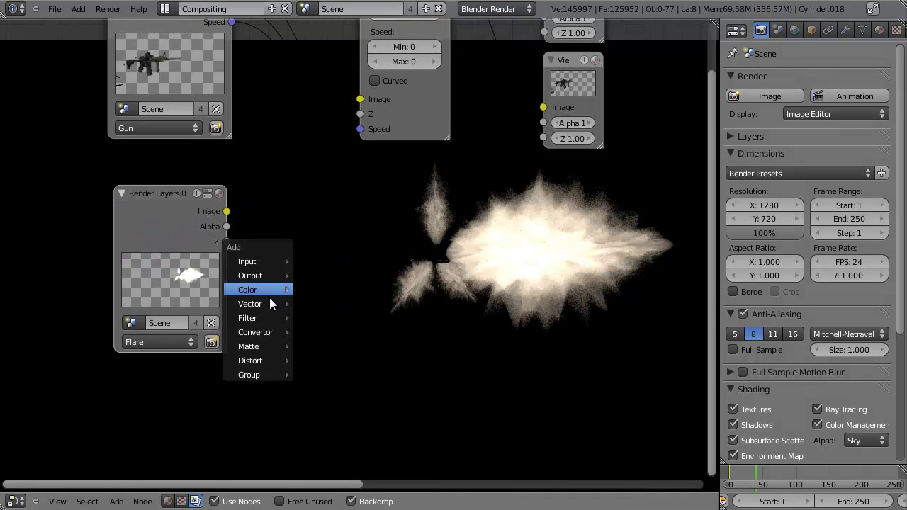
{"action": "mouse_move", "coordinate": [274, 318]}
{"action": "left_click", "coordinate": [323, 331]}
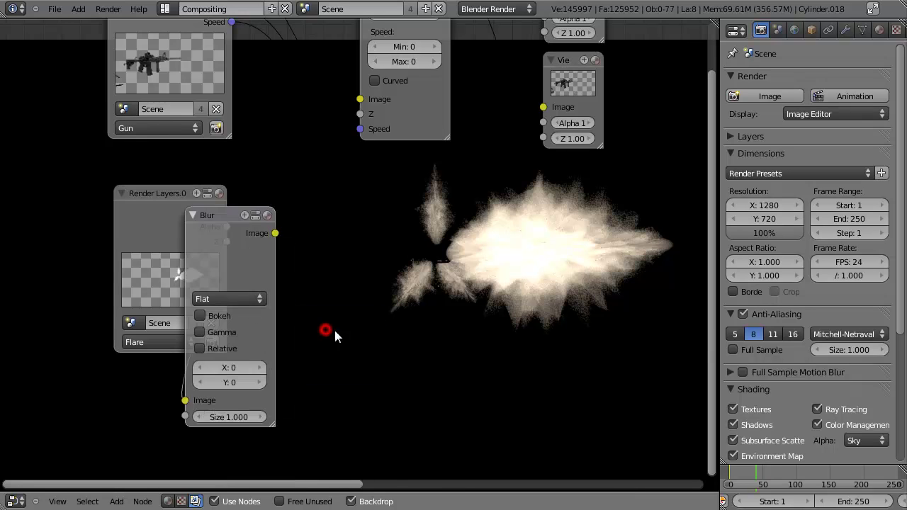
{"action": "left_click", "coordinate": [524, 321]}
{"action": "middle_click_drag", "start_coordinate": [420, 314], "coordinate": [352, 202]}
{"action": "left_click_drag", "start_coordinate": [317, 152], "coordinate": [332, 154]}
{"action": "left_click", "coordinate": [339, 188]}
{"action": "left_click", "coordinate": [330, 83]}
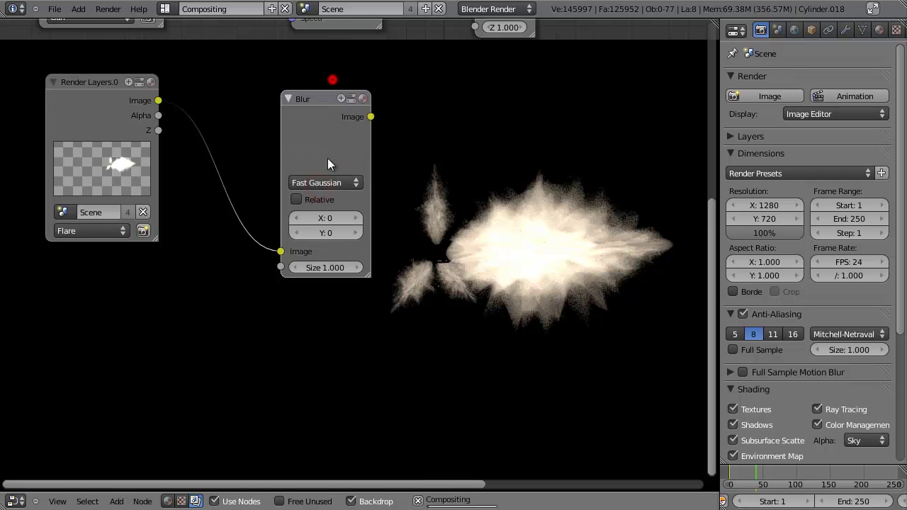
Attach a Viewer node to the output of the Flare layer's Blur node
{"action": "key", "text": "shift+a"}
{"action": "mouse_move", "coordinate": [347, 105]}
{"action": "left_click", "coordinate": [414, 115]}
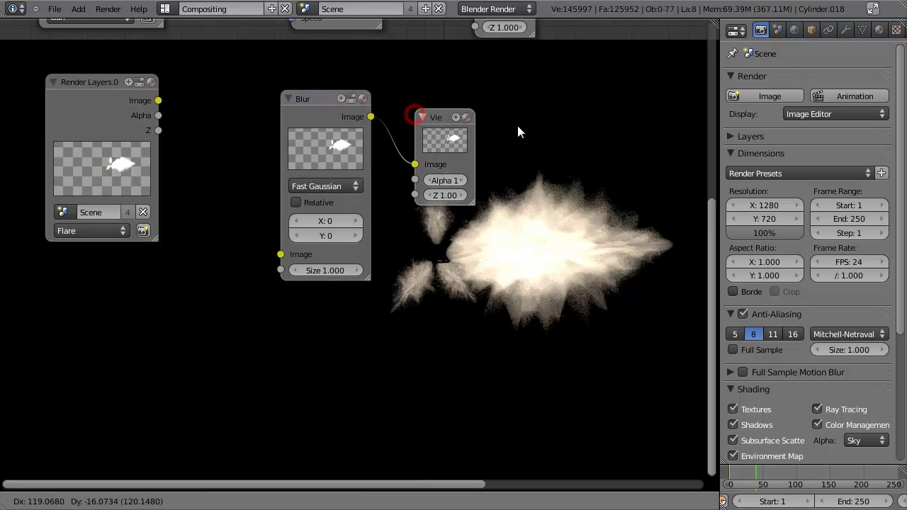
Set the Blur node's X and Y radius to 40 and inspect the blurred flash in the backdrop
{"action": "scroll", "coordinate": [456, 232], "scroll_direction": "up", "scroll_amount": 3}
{"action": "left_click", "coordinate": [344, 202]}
{"action": "type", "text": "40"}
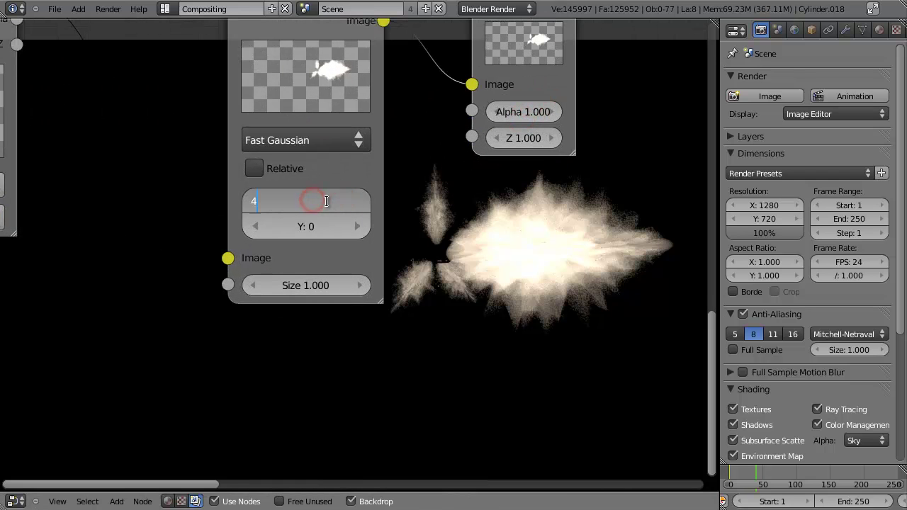
{"action": "key", "text": "Tab"}
{"action": "type", "text": "40"}
{"action": "key", "text": "Return"}
{"action": "middle_click_drag", "start_coordinate": [448, 266], "coordinate": [313, 282]}
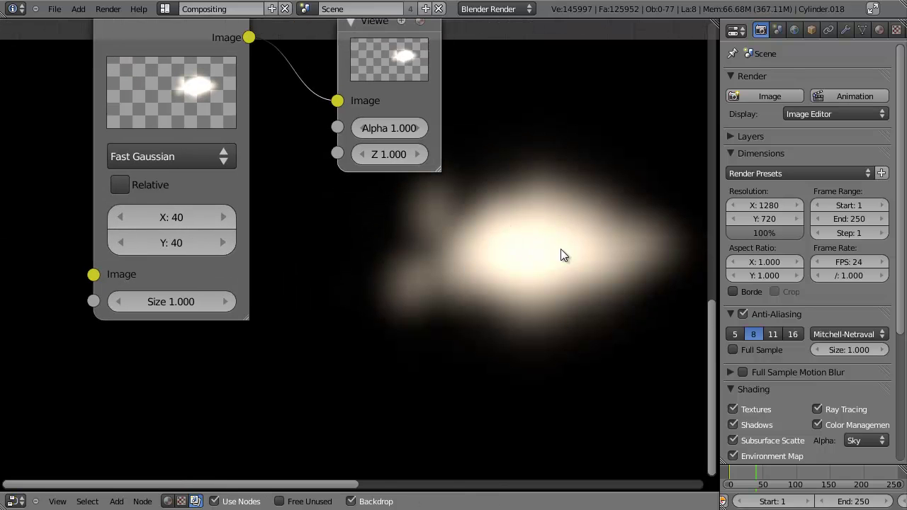
{"action": "scroll", "coordinate": [519, 238], "scroll_direction": "down", "scroll_amount": 2}
{"action": "scroll", "coordinate": [386, 260], "scroll_direction": "down", "scroll_amount": 1}
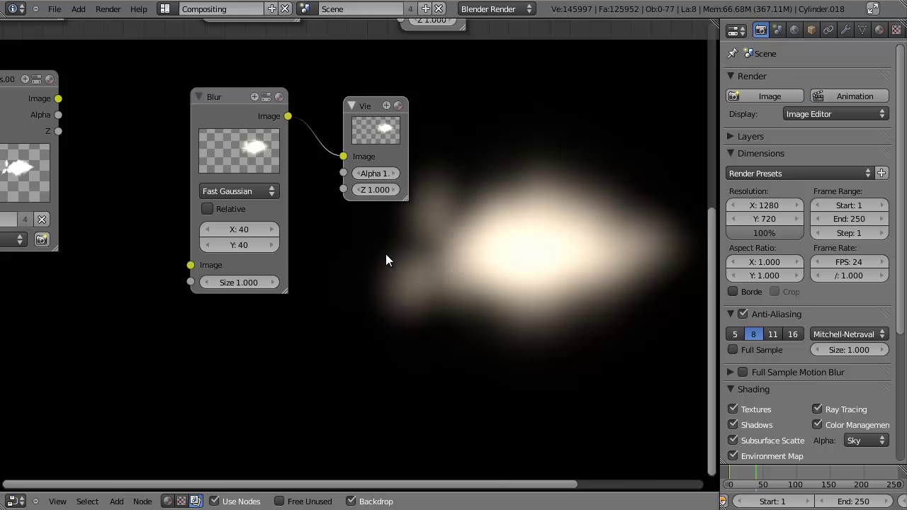
Duplicate the Blur node below the first one and link the Flare layer's image to its input
{"action": "left_click", "coordinate": [237, 143]}
{"action": "scroll", "coordinate": [312, 206], "scroll_direction": "down", "scroll_amount": 1}
{"action": "middle_click_drag", "start_coordinate": [322, 215], "coordinate": [334, 150]}
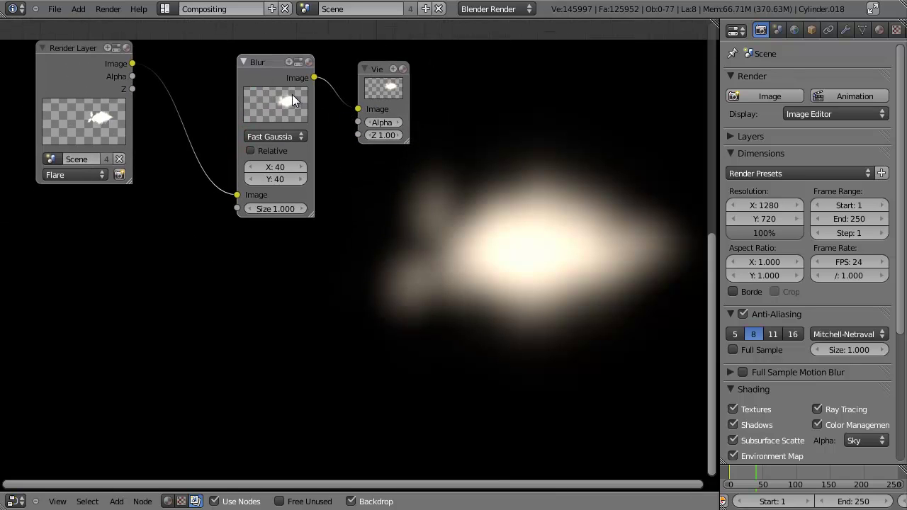
{"action": "key", "text": "shift+d"}
{"action": "left_click", "coordinate": [283, 286]}
{"action": "left_click_drag", "start_coordinate": [133, 64], "coordinate": [237, 377]}
Duplicate the Viewer node and connect it to the output of the second Blur node
{"action": "left_click_drag", "start_coordinate": [277, 263], "coordinate": [344, 275]}
{"action": "right_click", "coordinate": [289, 264]}
{"action": "left_click", "coordinate": [393, 101]}
{"action": "key", "text": "shift+d"}
{"action": "left_click", "coordinate": [375, 288]}
Set the second Blur node's X and Y radius to 256
{"action": "scroll", "coordinate": [362, 251], "scroll_direction": "up", "scroll_amount": 1}
{"action": "left_click", "coordinate": [262, 361]}
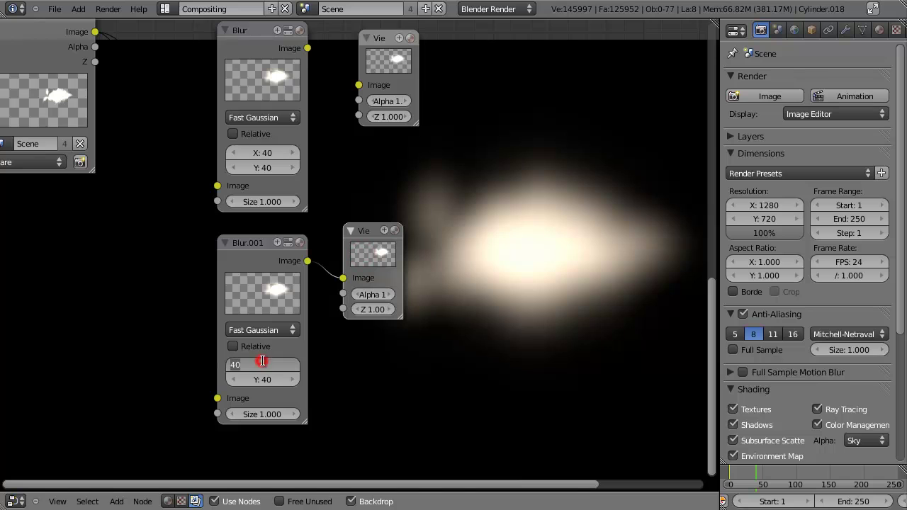
{"action": "type", "text": "256"}
{"action": "key", "text": "Return"}
{"action": "left_click_drag", "start_coordinate": [262, 384], "coordinate": [479, 365]}
{"action": "middle_click_drag", "start_coordinate": [702, 231], "coordinate": [534, 202]}
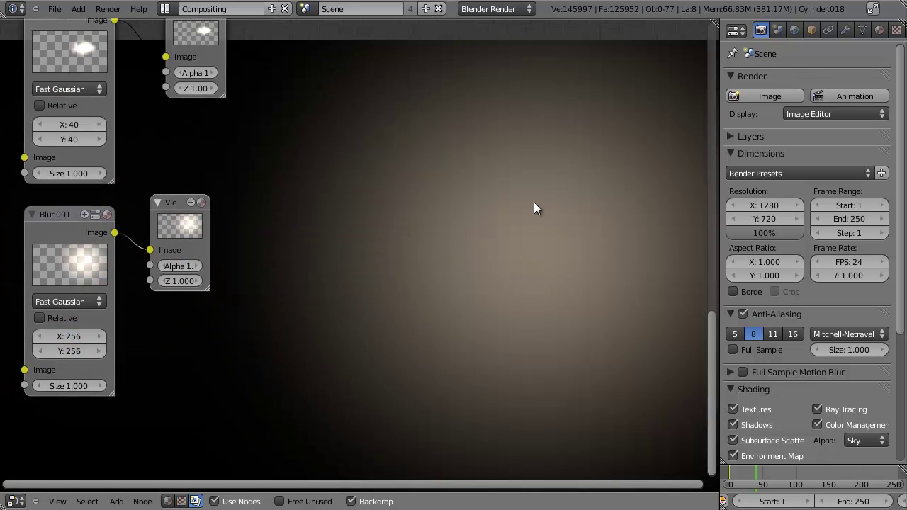
Delete both Viewer nodes attached to the outputs of the two Blur nodes
{"action": "scroll", "coordinate": [468, 254], "scroll_direction": "down", "scroll_amount": 5}
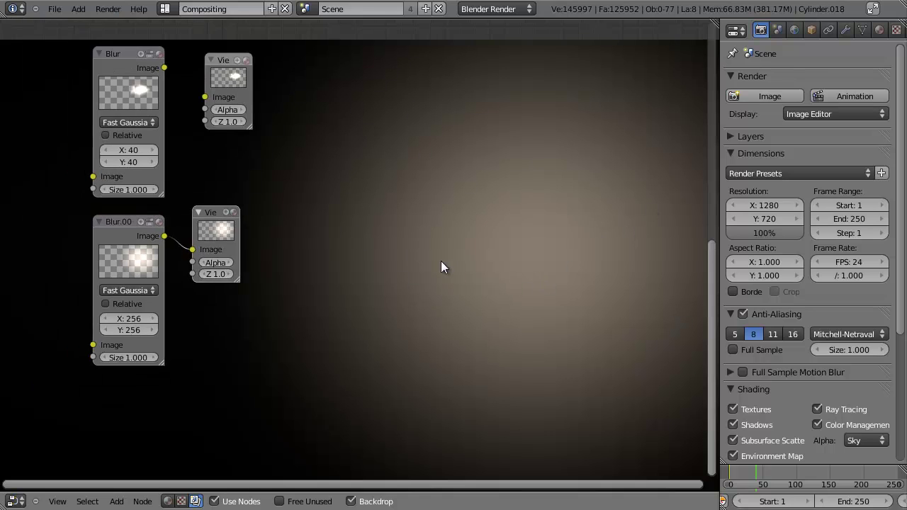
{"action": "middle_click_drag", "start_coordinate": [297, 277], "coordinate": [365, 299]}
{"action": "scroll", "coordinate": [355, 292], "scroll_direction": "up", "scroll_amount": 4}
{"action": "left_click_drag", "start_coordinate": [276, 253], "coordinate": [401, 277]}
{"action": "key", "text": "x"}
{"action": "left_click", "coordinate": [293, 84]}
{"action": "scroll", "coordinate": [322, 215], "scroll_direction": "down", "scroll_amount": 3}
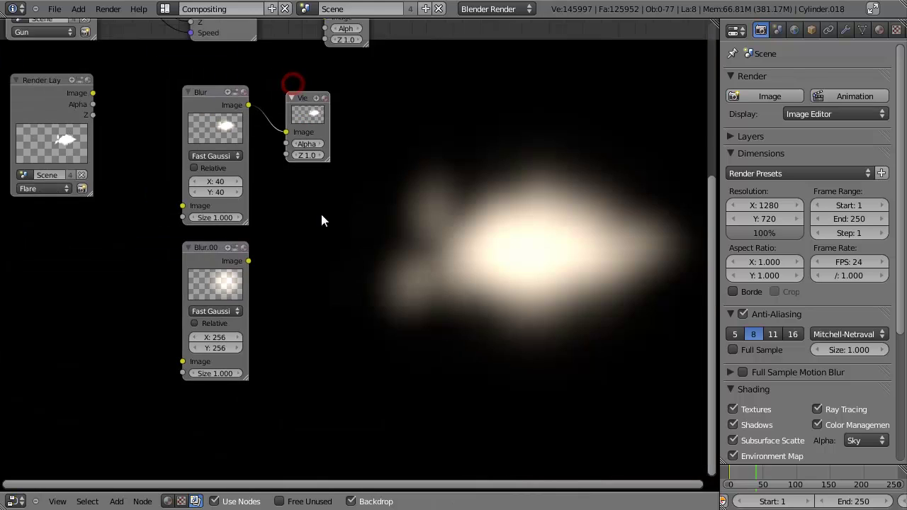
{"action": "middle_click_drag", "start_coordinate": [322, 215], "coordinate": [337, 255]}
{"action": "left_click", "coordinate": [243, 317]}
{"action": "left_click", "coordinate": [327, 156]}
{"action": "scroll", "coordinate": [330, 196], "scroll_direction": "down", "scroll_amount": 2}
{"action": "key", "text": "x"}
Add a Mix node beside the Blur nodes and link both blur outputs to its two image inputs
{"action": "left_click", "coordinate": [253, 298]}
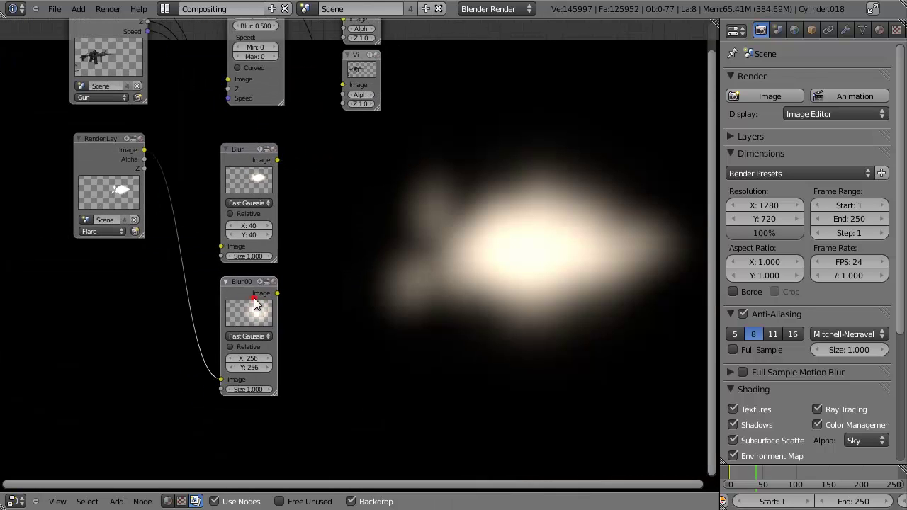
{"action": "key", "text": "shift+a"}
{"action": "mouse_move", "coordinate": [323, 308]}
{"action": "left_click", "coordinate": [395, 319]}
{"action": "left_click", "coordinate": [516, 234]}
{"action": "left_click_drag", "start_coordinate": [277, 159], "coordinate": [367, 283]}
{"action": "key", "text": "shift+a"}
{"action": "mouse_move", "coordinate": [385, 229]}
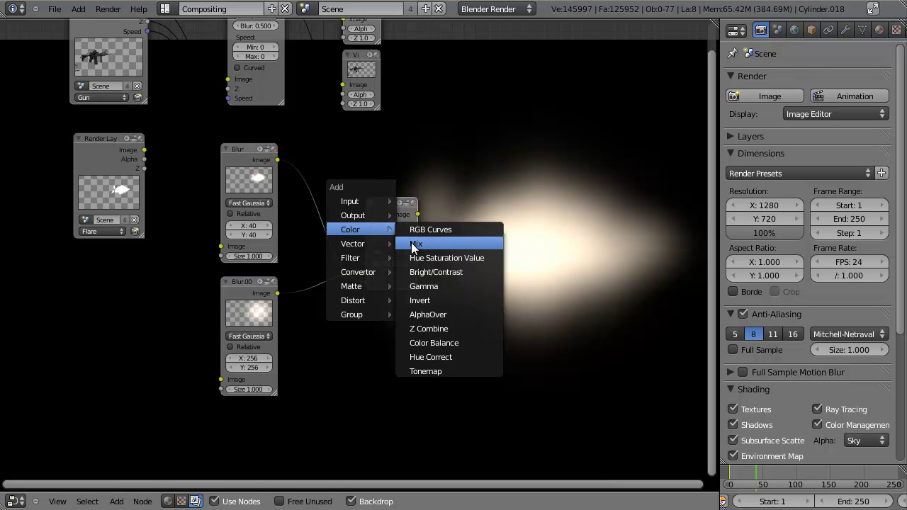
{"action": "left_click", "coordinate": [411, 244]}
{"action": "left_click", "coordinate": [531, 232]}
{"action": "scroll", "coordinate": [500, 247], "scroll_direction": "up", "scroll_amount": 3}
{"action": "left_click", "coordinate": [522, 218]}
{"action": "key", "text": "x"}
Add a Viewer node connected to the Mix node's output
{"action": "left_click", "coordinate": [400, 199]}
{"action": "key", "text": "shift+a"}
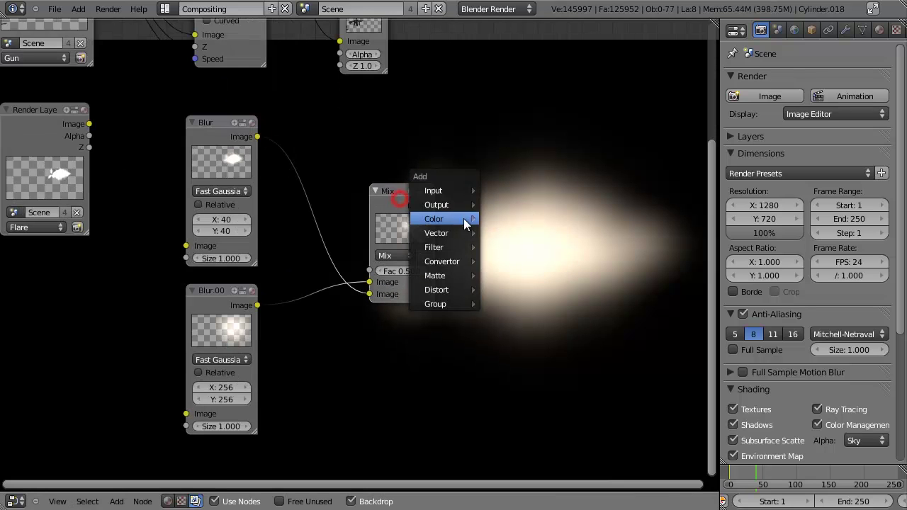
{"action": "left_click", "coordinate": [459, 204]}
{"action": "left_click", "coordinate": [492, 217]}
{"action": "left_click", "coordinate": [612, 239]}
{"action": "scroll", "coordinate": [530, 253], "scroll_direction": "up", "scroll_amount": 1}
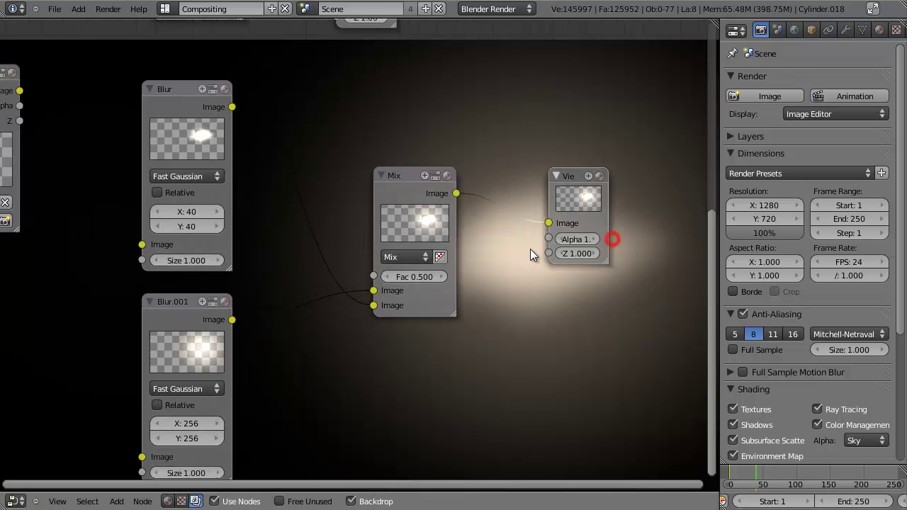
Set the Mix node's blend mode to Screen and its factor to 1
{"action": "middle_click_drag", "start_coordinate": [530, 253], "coordinate": [453, 219]}
{"action": "left_click", "coordinate": [319, 223]}
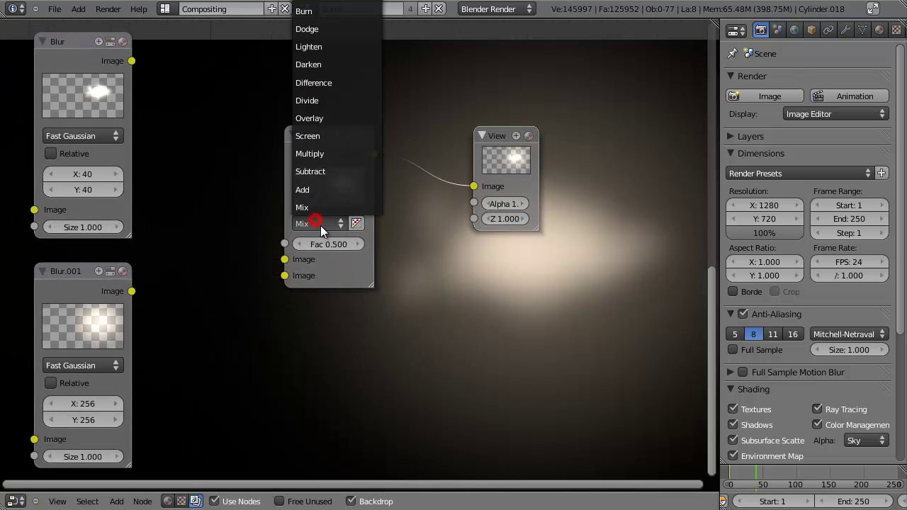
{"action": "left_click", "coordinate": [322, 136]}
{"action": "middle_click_drag", "start_coordinate": [504, 287], "coordinate": [347, 241]}
{"action": "left_click", "coordinate": [176, 198]}
{"action": "type", "text": "1"}
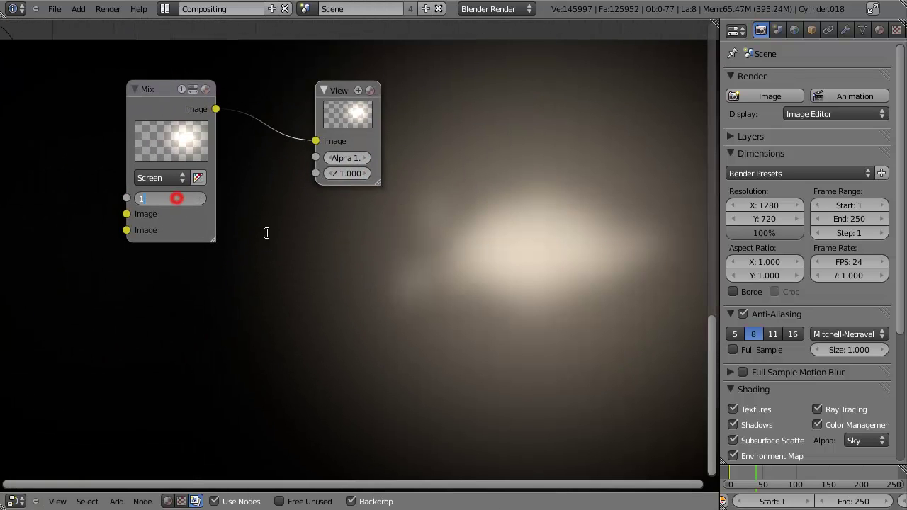
{"action": "left_click", "coordinate": [267, 233]}
Swap the Mix node's image links so the 40-radius blur feeds the first input, and set the factor to 0.2
{"action": "middle_click_drag", "start_coordinate": [339, 190], "coordinate": [338, 282]}
{"action": "scroll", "coordinate": [338, 291], "scroll_direction": "down", "scroll_amount": 2}
{"action": "left_click", "coordinate": [226, 226]}
{"action": "scroll", "coordinate": [244, 287], "scroll_direction": "up", "scroll_amount": 1}
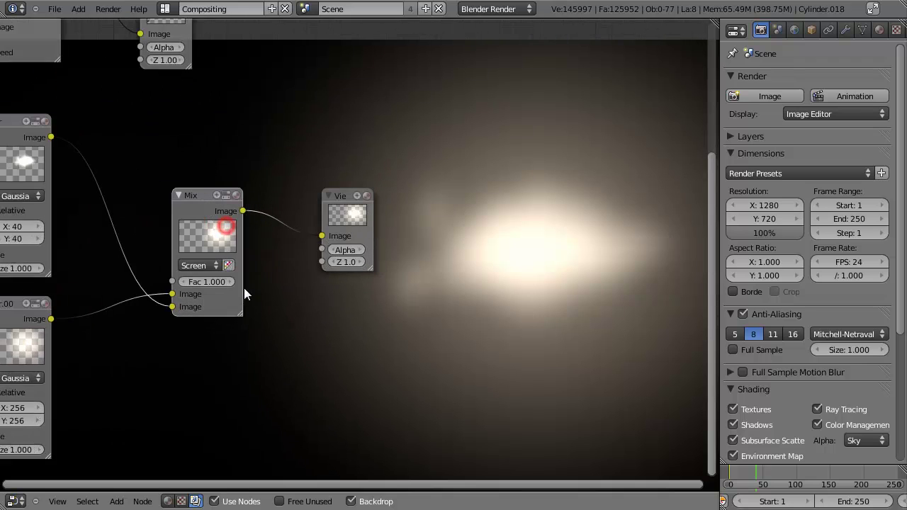
{"action": "scroll", "coordinate": [244, 287], "scroll_direction": "up", "scroll_amount": 1}
{"action": "mouse_move", "coordinate": [176, 283]}
{"action": "left_mouse_down"}
{"action": "mouse_move", "coordinate": [153, 310]}
{"action": "mouse_move", "coordinate": [157, 284]}
{"action": "mouse_move", "coordinate": [173, 284]}
{"action": "left_mouse_up"}
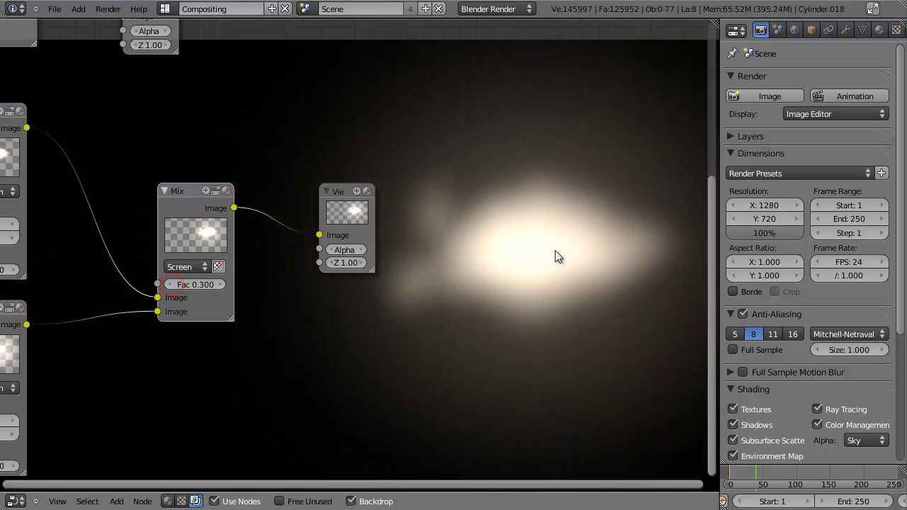
{"action": "scroll", "coordinate": [202, 316], "scroll_direction": "down", "scroll_amount": 2}
{"action": "left_click", "coordinate": [113, 321]}
{"action": "left_click", "coordinate": [227, 273]}
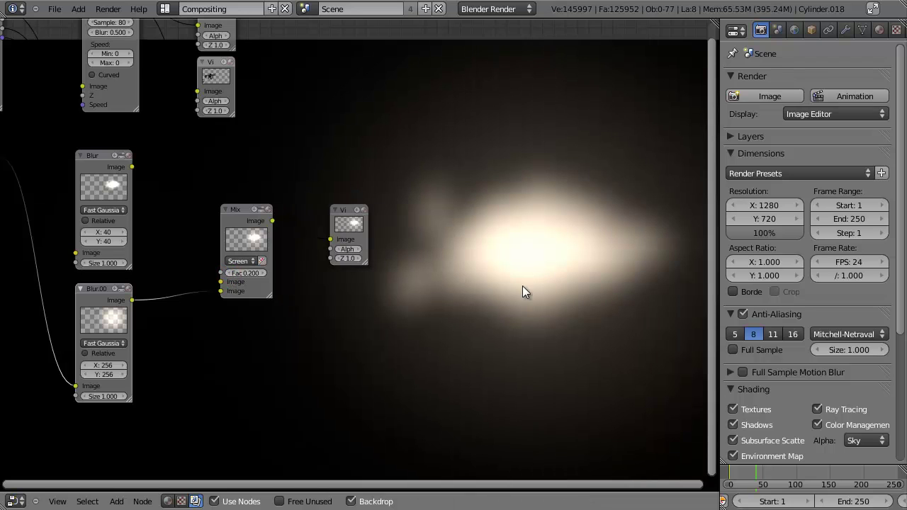
{"action": "middle_click_drag", "start_coordinate": [574, 373], "coordinate": [534, 337]}
Delete the Viewer node connected to the Mix node
{"action": "left_click", "coordinate": [217, 198]}
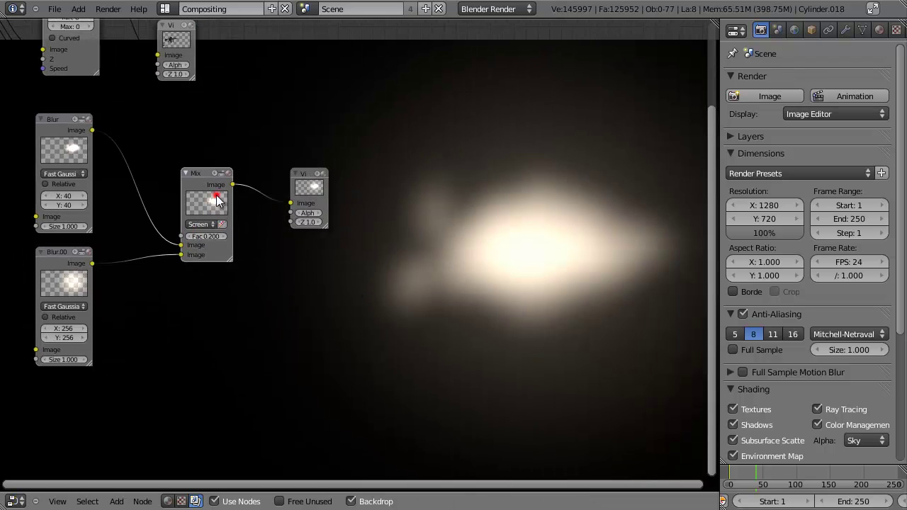
{"action": "left_click", "coordinate": [303, 182]}
{"action": "scroll", "coordinate": [319, 224], "scroll_direction": "down", "scroll_amount": 2}
{"action": "scroll", "coordinate": [322, 229], "scroll_direction": "down", "scroll_amount": 1}
{"action": "middle_click_drag", "start_coordinate": [346, 251], "coordinate": [423, 317]}
{"action": "scroll", "coordinate": [354, 307], "scroll_direction": "up", "scroll_amount": 4}
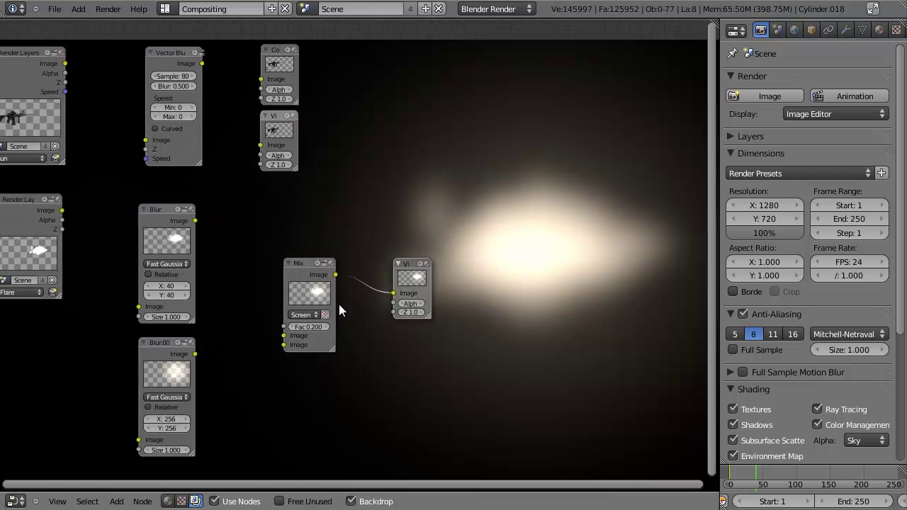
{"action": "scroll", "coordinate": [347, 304], "scroll_direction": "down", "scroll_amount": 5}
{"action": "key", "text": "x"}
Move the Mix node and both Blur nodes straight down to free space beside the Flare render layer
{"action": "left_click", "coordinate": [328, 271]}
{"action": "left_click", "coordinate": [233, 243], "text": "shift"}
{"action": "left_click", "coordinate": [228, 329], "text": "shift"}
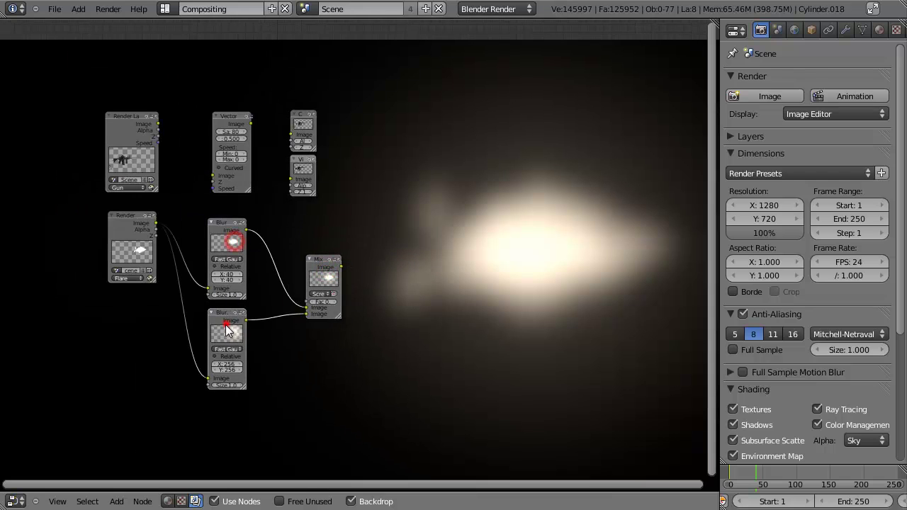
{"action": "key", "text": "g"}
{"action": "key", "text": "y"}
{"action": "left_click", "coordinate": [321, 364]}
{"action": "scroll", "coordinate": [251, 342], "scroll_direction": "up", "scroll_amount": 1}
Add a Glare node linked to the Flare render layer's image above the Blur nodes and set its type to Ghosts
{"action": "left_click", "coordinate": [182, 239]}
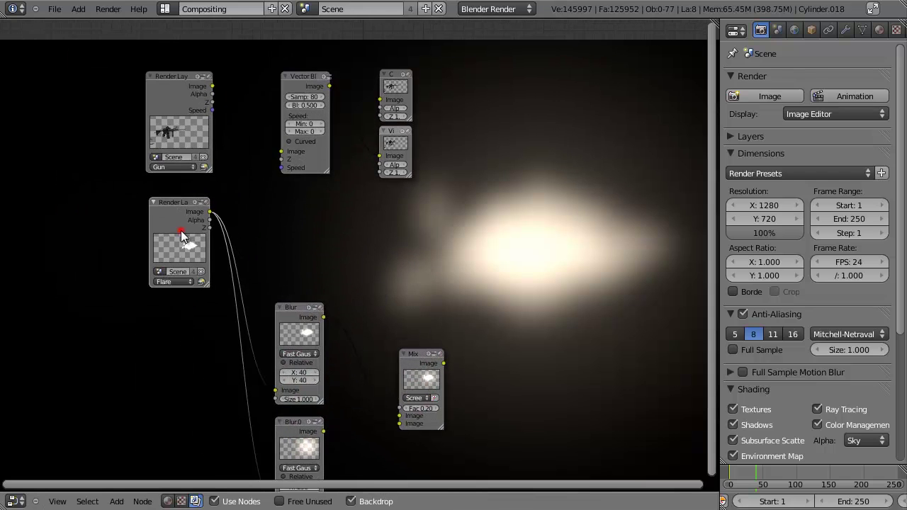
{"action": "key", "text": "shift+a"}
{"action": "mouse_move", "coordinate": [261, 307]}
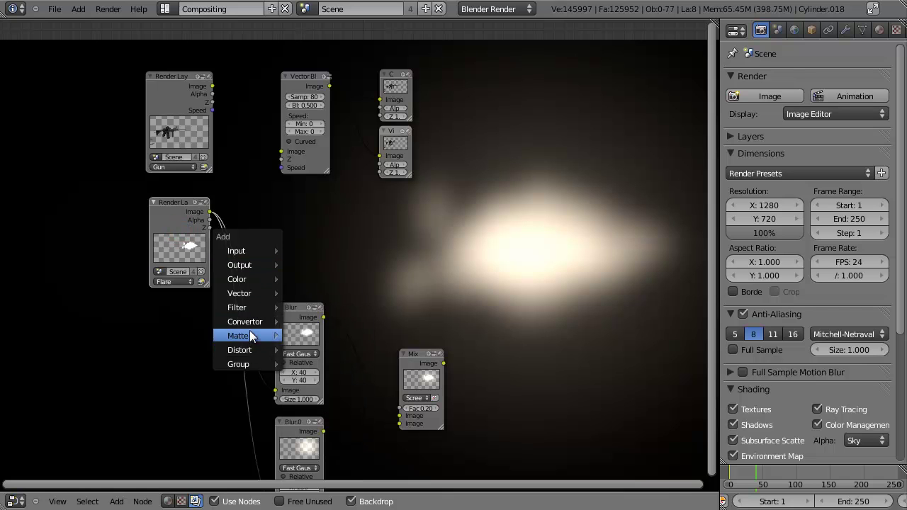
{"action": "left_click", "coordinate": [321, 403]}
{"action": "left_click", "coordinate": [433, 354]}
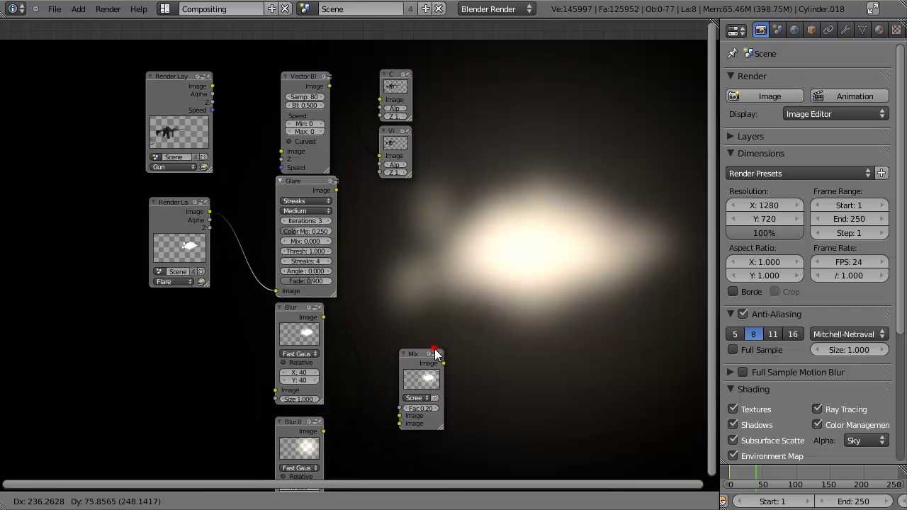
{"action": "scroll", "coordinate": [319, 232], "scroll_direction": "up", "scroll_amount": 1}
{"action": "left_click", "coordinate": [300, 190]}
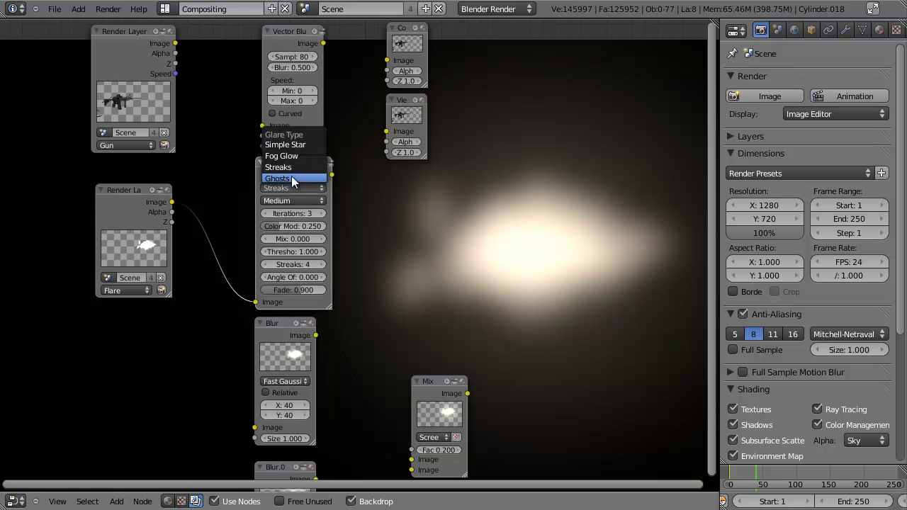
{"action": "left_click", "coordinate": [292, 177]}
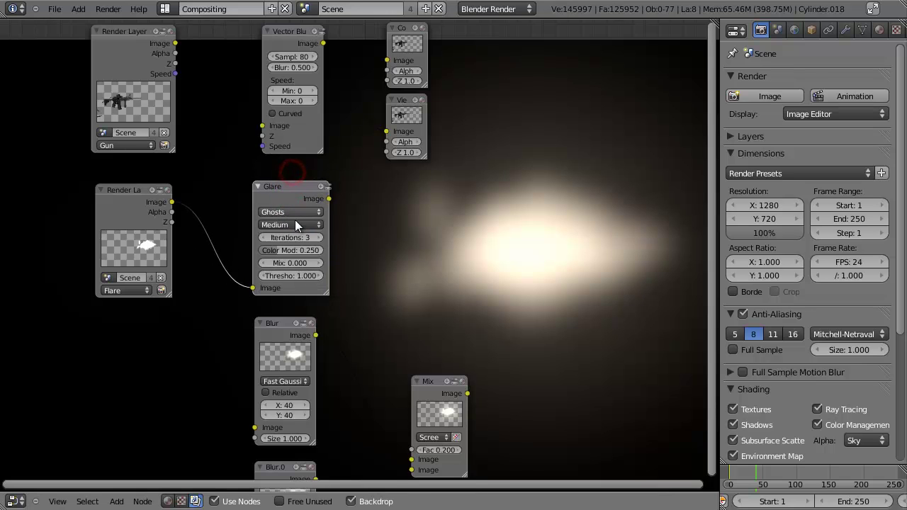
Add a Viewer node connected to the Glare node's output and place it beside the Glare node
{"action": "scroll", "coordinate": [295, 220], "scroll_direction": "up", "scroll_amount": 1}
{"action": "key", "text": "shift+a"}
{"action": "mouse_move", "coordinate": [291, 171]}
{"action": "left_click", "coordinate": [348, 185]}
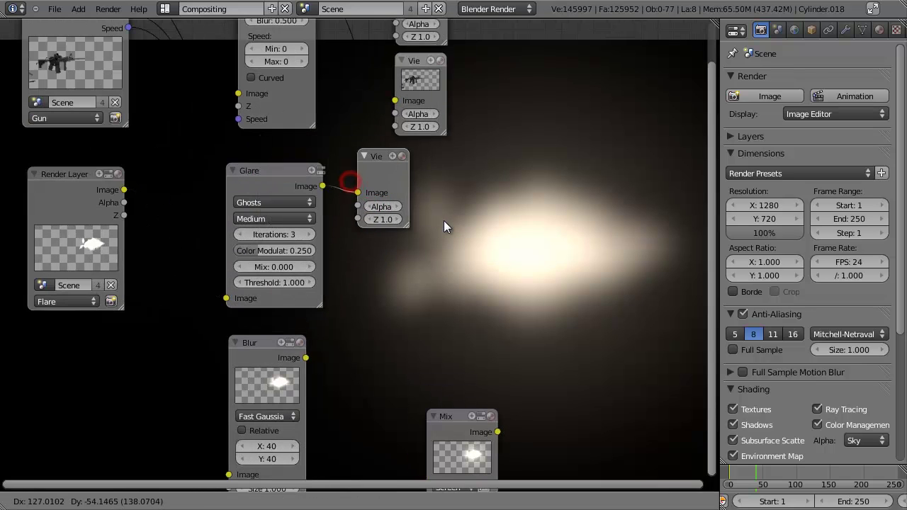
{"action": "left_click", "coordinate": [444, 220]}
{"action": "scroll", "coordinate": [434, 246], "scroll_direction": "up", "scroll_amount": 1}
{"action": "scroll", "coordinate": [434, 245], "scroll_direction": "up", "scroll_amount": 1}
{"action": "middle_click_drag", "start_coordinate": [434, 246], "coordinate": [352, 305]}
{"action": "scroll", "coordinate": [438, 297], "scroll_direction": "up", "scroll_amount": 3}
{"action": "left_click_drag", "start_coordinate": [340, 176], "coordinate": [347, 219]}
{"action": "middle_click_drag", "start_coordinate": [347, 219], "coordinate": [351, 178]}
Set the Glare node's iterations to 2 and its color modulation to 0.146
{"action": "left_click", "coordinate": [58, 175]}
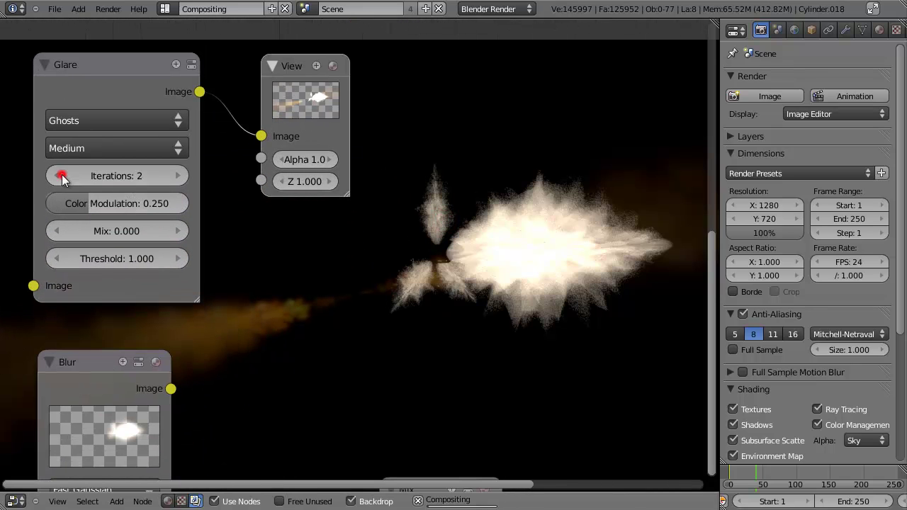
{"action": "scroll", "coordinate": [577, 310], "scroll_direction": "down", "scroll_amount": 3}
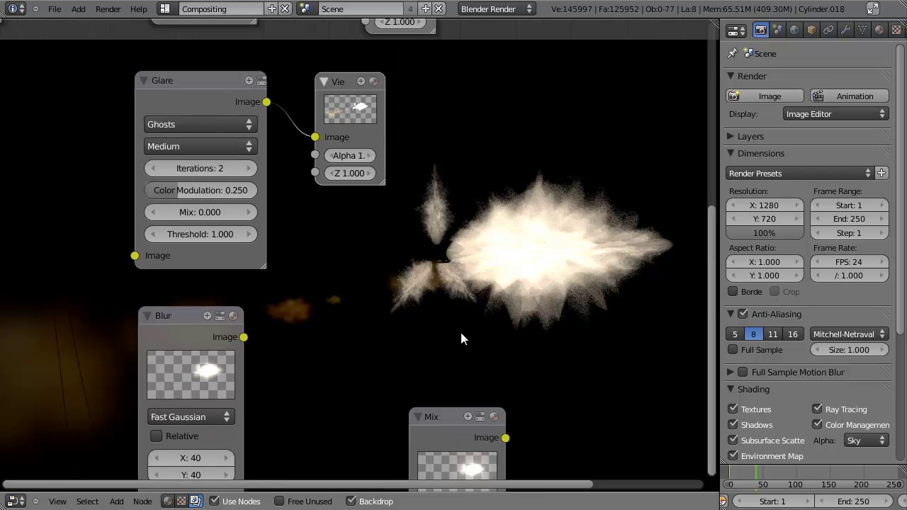
{"action": "scroll", "coordinate": [457, 302], "scroll_direction": "up", "scroll_amount": 3}
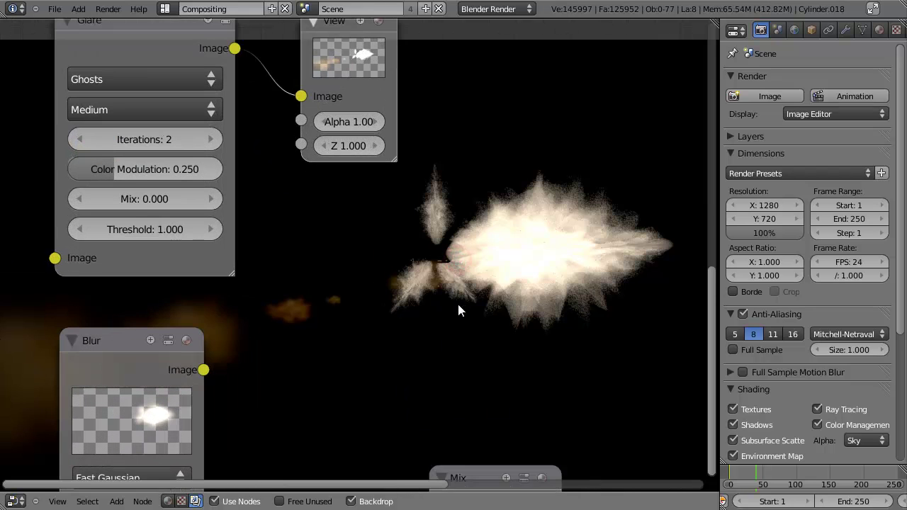
{"action": "left_click_drag", "start_coordinate": [114, 217], "coordinate": [104, 216]}
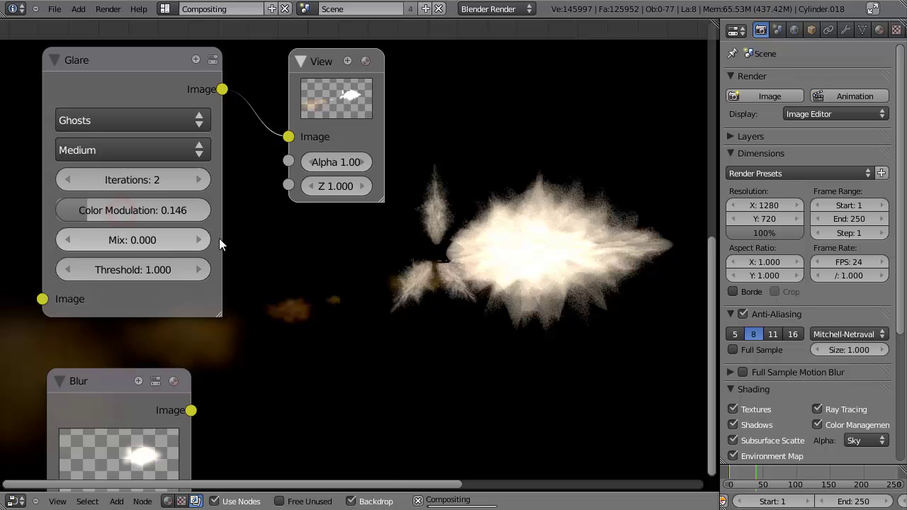
Set the Glare node's Mix value to 1 to output only the ghosts
{"action": "left_click", "coordinate": [146, 243]}
{"action": "scroll", "coordinate": [266, 221], "scroll_direction": "down", "scroll_amount": 1}
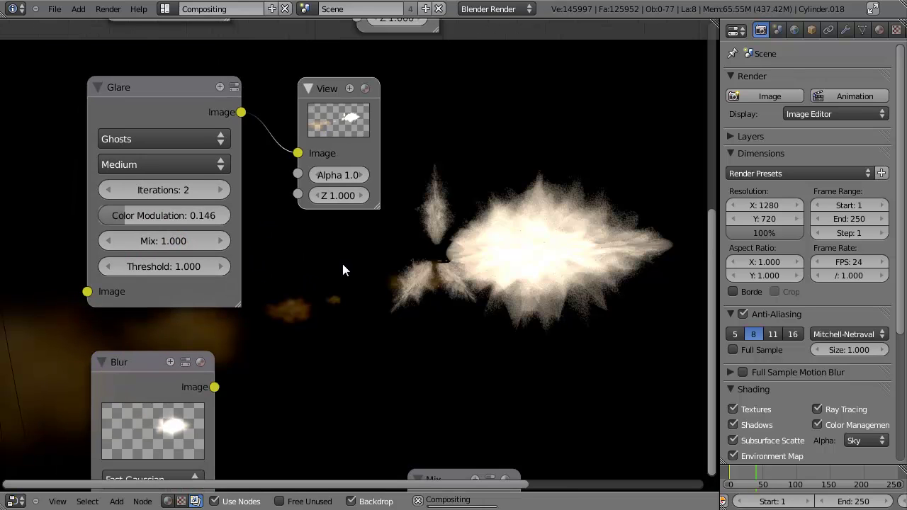
{"action": "left_click_drag", "start_coordinate": [177, 242], "coordinate": [200, 244]}
Examine the glare ghosts across the full width of the backdrop image
{"action": "middle_click_drag", "start_coordinate": [417, 281], "coordinate": [288, 331]}
{"action": "middle_click_drag", "start_coordinate": [178, 333], "coordinate": [223, 329]}
{"action": "middle_click_drag", "start_coordinate": [330, 328], "coordinate": [548, 277], "text": "alt"}
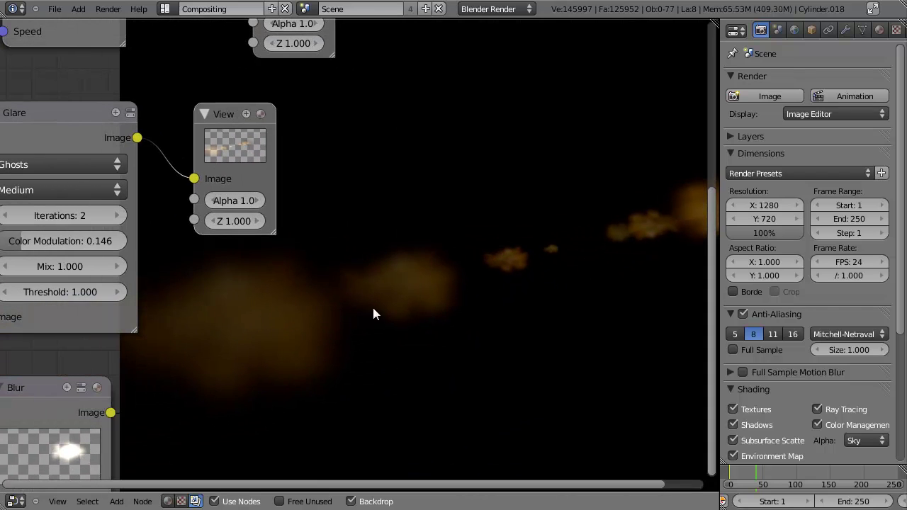
{"action": "left_click_drag", "start_coordinate": [368, 339], "coordinate": [326, 336], "text": "alt"}
{"action": "scroll", "coordinate": [379, 357], "scroll_direction": "down", "scroll_amount": 3}
{"action": "middle_click_drag", "start_coordinate": [377, 357], "coordinate": [224, 366]}
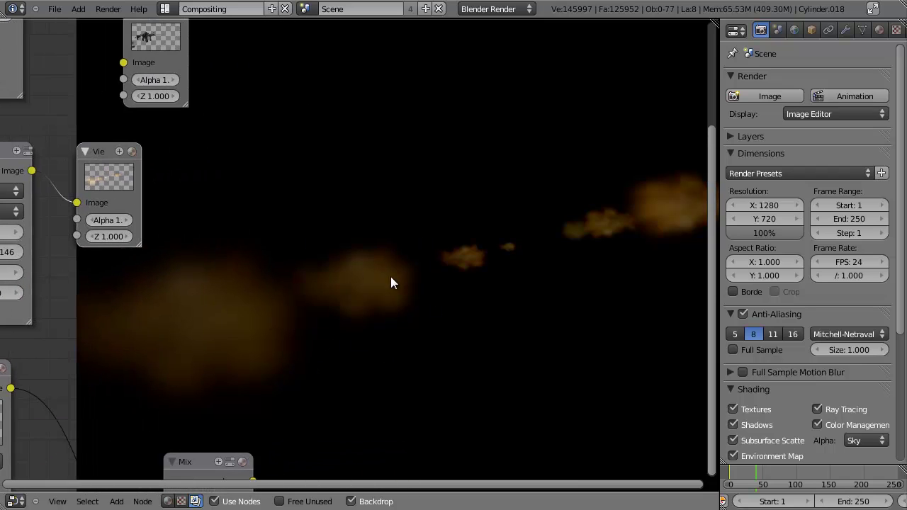
{"action": "middle_click_drag", "start_coordinate": [464, 189], "coordinate": [326, 299]}
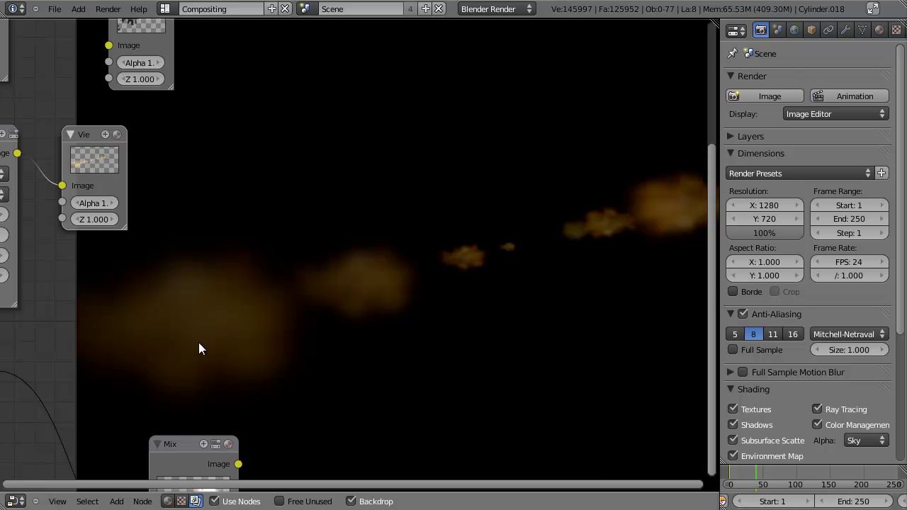
{"action": "middle_click_drag", "start_coordinate": [547, 249], "coordinate": [484, 253], "text": "alt"}
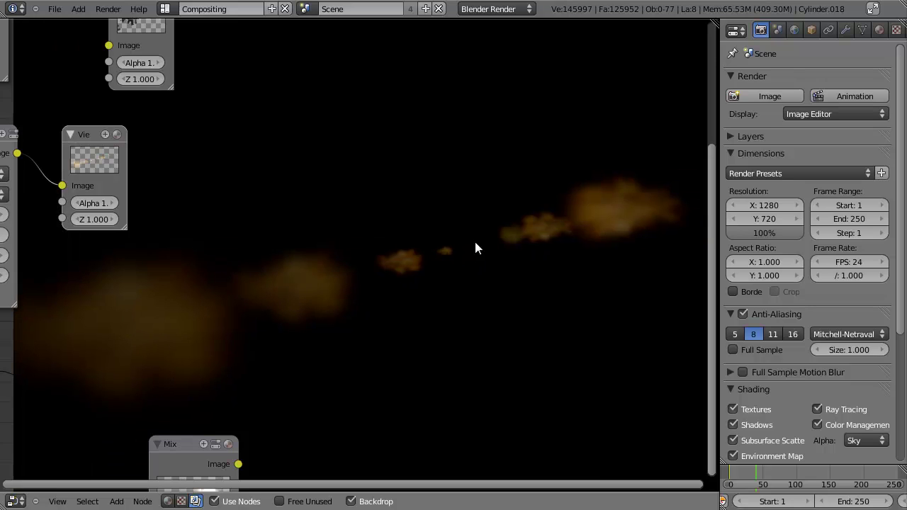
{"action": "middle_click_drag", "start_coordinate": [343, 290], "coordinate": [443, 271], "text": "alt"}
{"action": "middle_click_drag", "start_coordinate": [238, 253], "coordinate": [444, 289]}
{"action": "scroll", "coordinate": [457, 299], "scroll_direction": "up", "scroll_amount": 7}
{"action": "scroll", "coordinate": [319, 236], "scroll_direction": "down", "scroll_amount": 4}
{"action": "middle_click_drag", "start_coordinate": [273, 172], "coordinate": [356, 202]}
Delete the Viewer node connected to the Glare node
{"action": "left_click", "coordinate": [166, 190]}
{"action": "left_click", "coordinate": [368, 208]}
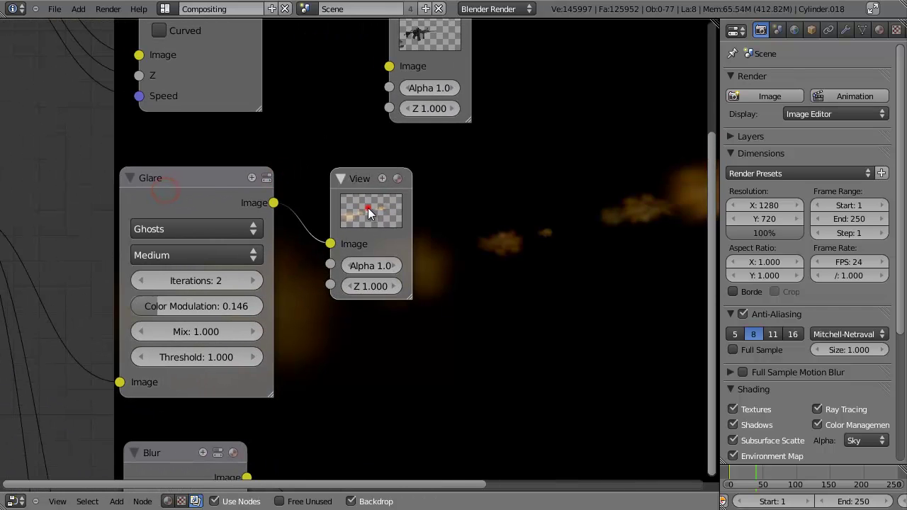
{"action": "scroll", "coordinate": [372, 215], "scroll_direction": "down", "scroll_amount": 3}
{"action": "key", "text": "x"}
{"action": "middle_click_drag", "start_coordinate": [409, 289], "coordinate": [393, 241]}
{"action": "left_click", "coordinate": [241, 164]}
{"action": "key", "text": "shift+a"}
{"action": "mouse_move", "coordinate": [240, 178]}
{"action": "left_click", "coordinate": [300, 190]}
{"action": "left_click", "coordinate": [467, 220]}
{"action": "scroll", "coordinate": [455, 266], "scroll_direction": "down", "scroll_amount": 3}
{"action": "middle_click_drag", "start_coordinate": [479, 299], "coordinate": [389, 254]}
{"action": "scroll", "coordinate": [351, 225], "scroll_direction": "down", "scroll_amount": 1}
{"action": "key", "text": "x"}
Duplicate the Screen Mix node and link the Glare output and the first Mix output to the copy's image inputs
{"action": "left_click", "coordinate": [341, 328]}
{"action": "left_click", "coordinate": [328, 369]}
{"action": "key", "text": "shift+d"}
{"action": "left_click", "coordinate": [522, 142]}
{"action": "left_click_drag", "start_coordinate": [196, 131], "coordinate": [472, 199]}
{"action": "left_click_drag", "start_coordinate": [486, 138], "coordinate": [514, 182]}
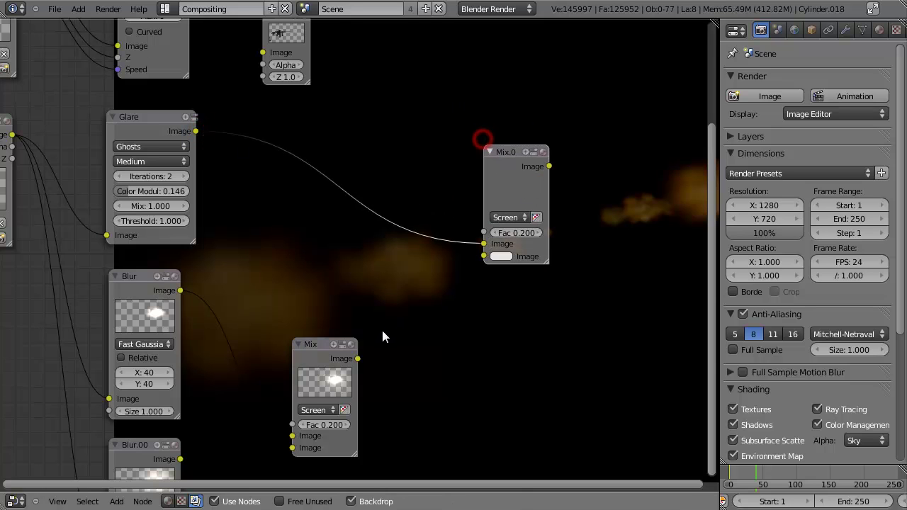
{"action": "left_click_drag", "start_coordinate": [358, 359], "coordinate": [484, 256]}
Add a Viewer node to the second Mix node's output and inspect the combined glow and ghosts in the backdrop
{"action": "key", "text": "shift+a"}
{"action": "mouse_move", "coordinate": [487, 185]}
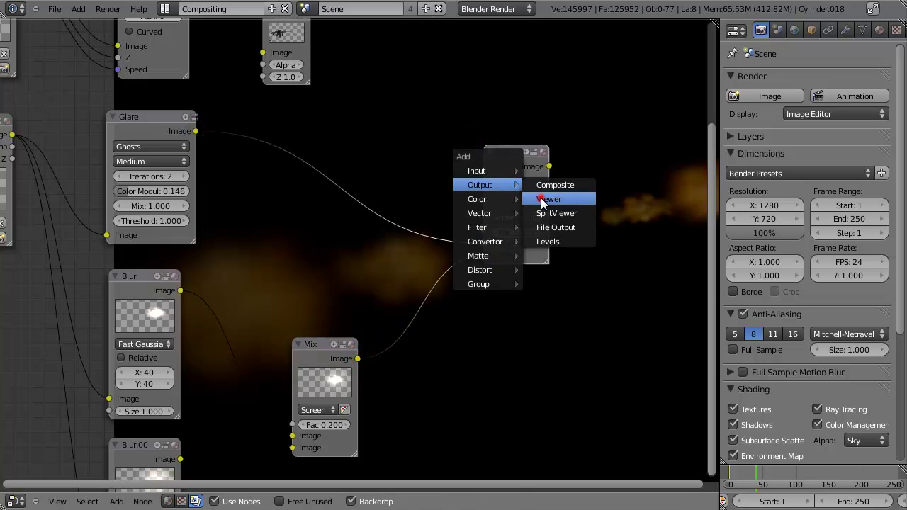
{"action": "left_click", "coordinate": [541, 199]}
{"action": "left_click_drag", "start_coordinate": [585, 194], "coordinate": [647, 193]}
{"action": "middle_click_drag", "start_coordinate": [626, 230], "coordinate": [436, 247]}
{"action": "scroll", "coordinate": [454, 255], "scroll_direction": "down", "scroll_amount": 1}
{"action": "middle_click_drag", "start_coordinate": [562, 277], "coordinate": [413, 275], "text": "alt"}
{"action": "scroll", "coordinate": [463, 328], "scroll_direction": "down", "scroll_amount": 1}
Swap the second Mix node's image links so the blurred flash feeds the first input and the Glare the second
{"action": "middle_click_drag", "start_coordinate": [485, 313], "coordinate": [606, 315]}
{"action": "scroll", "coordinate": [453, 319], "scroll_direction": "up", "scroll_amount": 1}
{"action": "scroll", "coordinate": [441, 321], "scroll_direction": "up", "scroll_amount": 1}
{"action": "middle_click_drag", "start_coordinate": [465, 303], "coordinate": [291, 270]}
{"action": "middle_click_drag", "start_coordinate": [347, 202], "coordinate": [377, 233]}
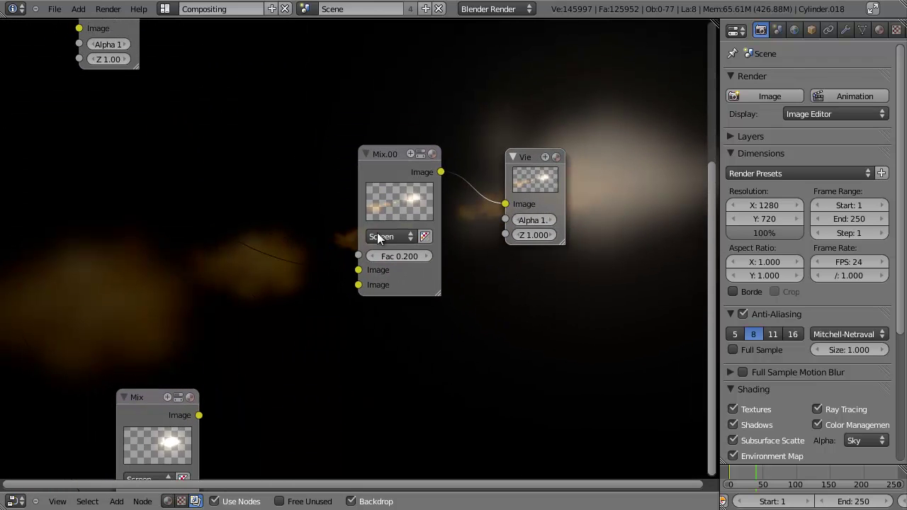
{"action": "left_click_drag", "start_coordinate": [358, 284], "coordinate": [357, 269]}
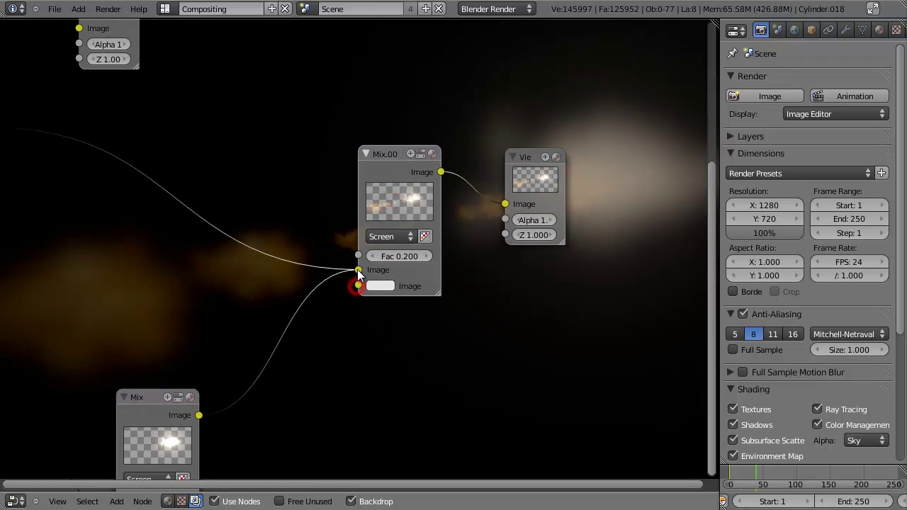
{"action": "middle_click_drag", "start_coordinate": [391, 267], "coordinate": [285, 199]}
{"action": "scroll", "coordinate": [330, 227], "scroll_direction": "down", "scroll_amount": 3}
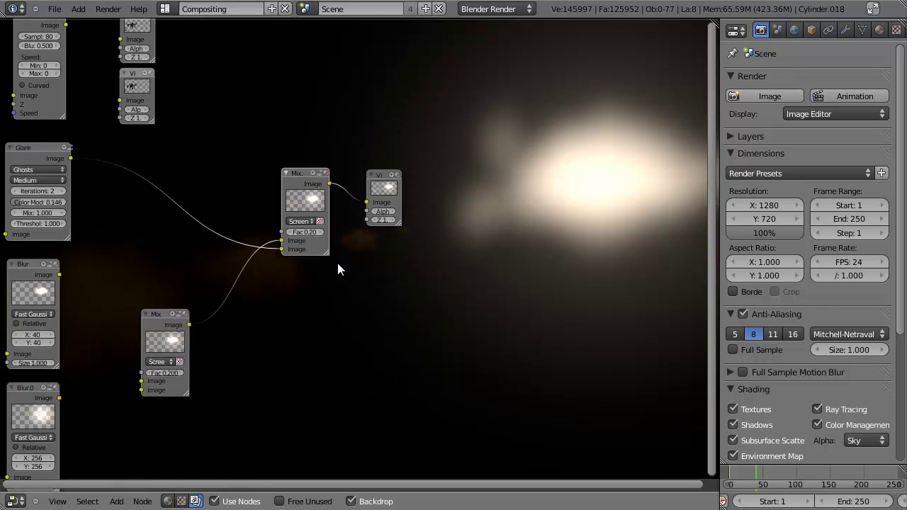
Try different factor values on the second Mix node and set it to 0.2
{"action": "middle_click_drag", "start_coordinate": [338, 268], "coordinate": [431, 239]}
{"action": "left_click", "coordinate": [122, 125]}
{"action": "left_click", "coordinate": [405, 157]}
{"action": "left_click", "coordinate": [413, 203]}
{"action": "left_click", "coordinate": [414, 204]}
{"action": "left_click", "coordinate": [413, 204]}
{"action": "left_click", "coordinate": [414, 204]}
{"action": "left_click", "coordinate": [413, 204]}
{"action": "middle_click_drag", "start_coordinate": [443, 242], "coordinate": [335, 224]}
{"action": "left_click", "coordinate": [280, 187]}
{"action": "type", "text": "0.2"}
{"action": "key", "text": "Return"}
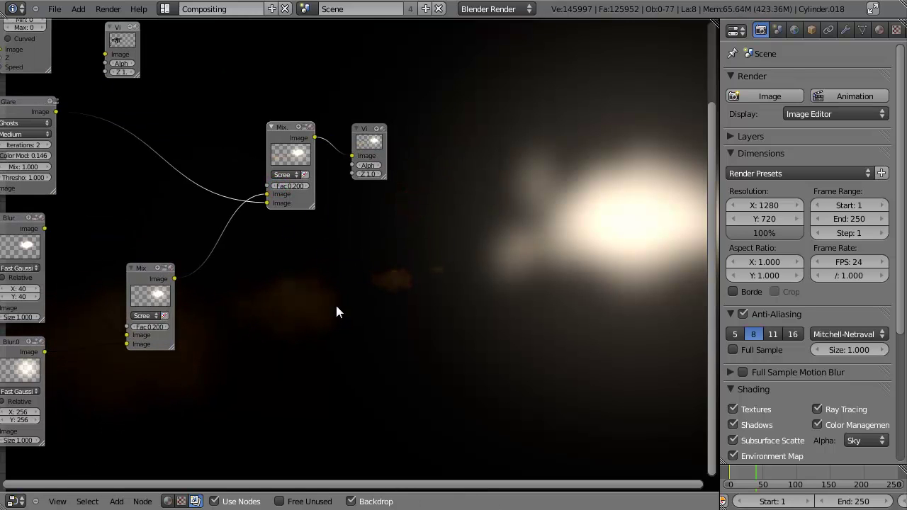
Lower the Glare node's color modulation to 0
{"action": "middle_click_drag", "start_coordinate": [340, 257], "coordinate": [568, 338]}
{"action": "scroll", "coordinate": [260, 254], "scroll_direction": "up", "scroll_amount": 5}
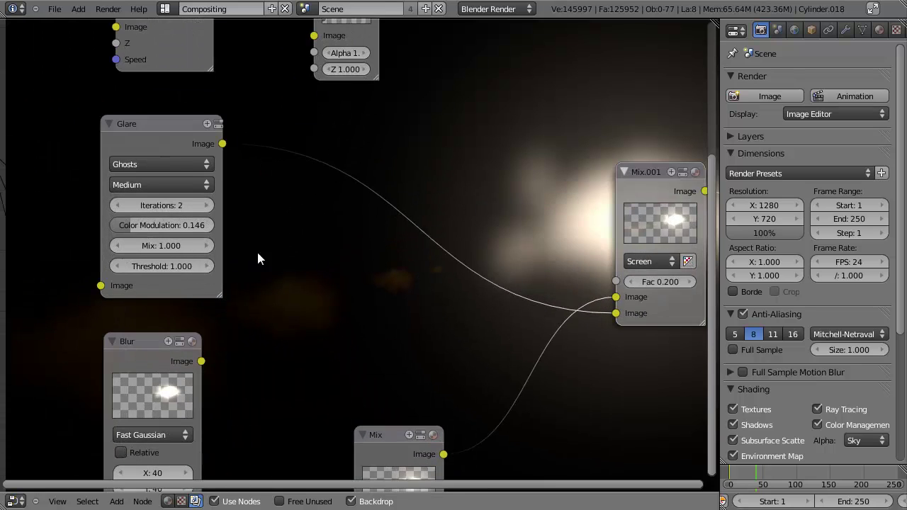
{"action": "middle_click_drag", "start_coordinate": [257, 250], "coordinate": [176, 228]}
{"action": "left_click_drag", "start_coordinate": [113, 203], "coordinate": [81, 198]}
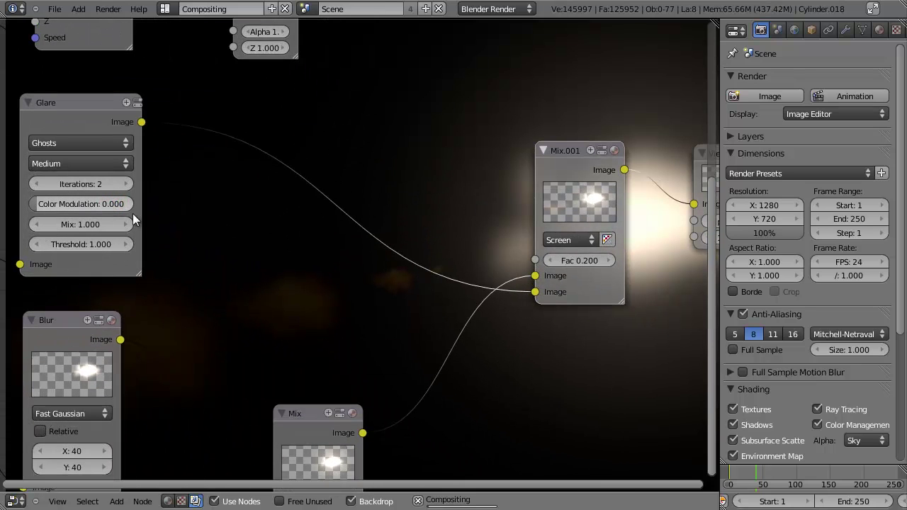
Set the Glare node's threshold to 0 and its color modulation to about 0.128
{"action": "middle_click_drag", "start_coordinate": [243, 268], "coordinate": [425, 334]}
{"action": "left_click_drag", "start_coordinate": [158, 249], "coordinate": [182, 249]}
{"action": "middle_click_drag", "start_coordinate": [172, 229], "coordinate": [355, 253]}
{"action": "middle_click_drag", "start_coordinate": [215, 253], "coordinate": [303, 282]}
{"action": "left_click_drag", "start_coordinate": [162, 209], "coordinate": [150, 209]}
{"action": "middle_click_drag", "start_coordinate": [336, 243], "coordinate": [389, 360]}
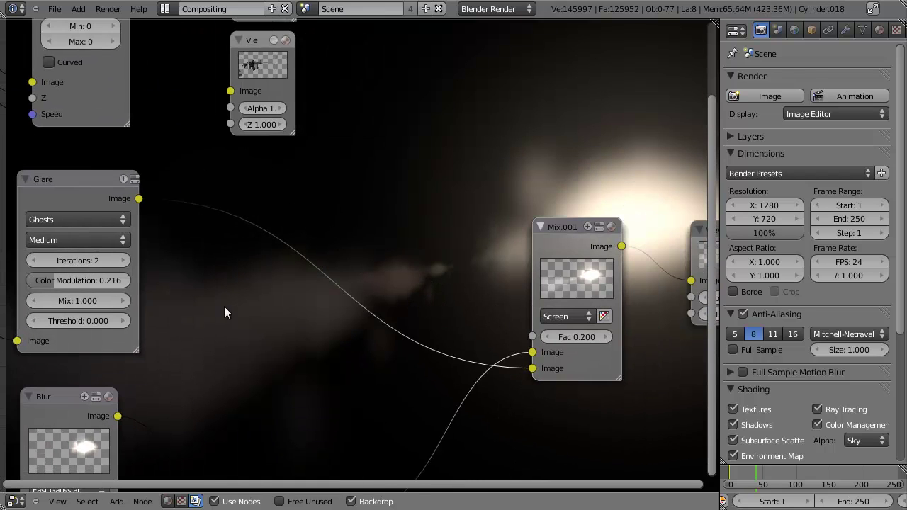
{"action": "left_click_drag", "start_coordinate": [68, 282], "coordinate": [53, 282]}
Reduce the second Mix node's factor to 0.05
{"action": "middle_click_drag", "start_coordinate": [348, 282], "coordinate": [1, 163]}
{"action": "left_click", "coordinate": [200, 219]}
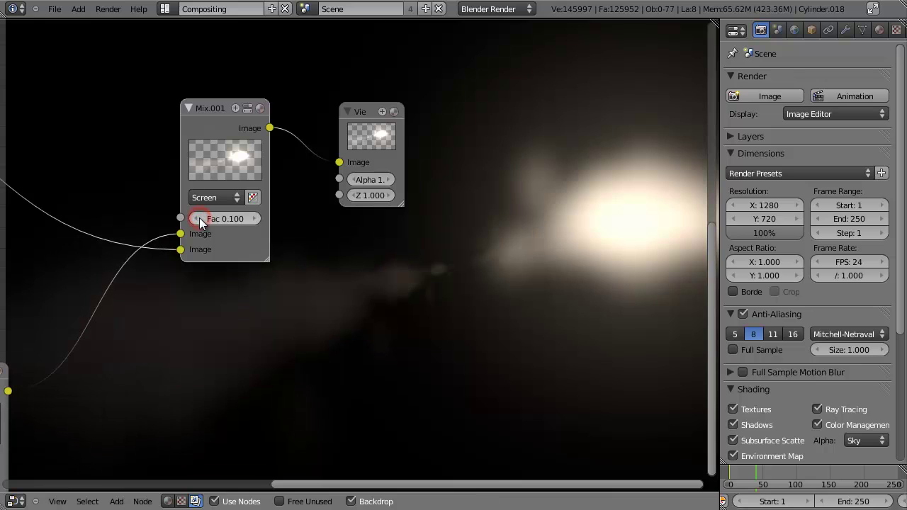
{"action": "left_click", "coordinate": [228, 218]}
{"action": "left_click", "coordinate": [254, 218]}
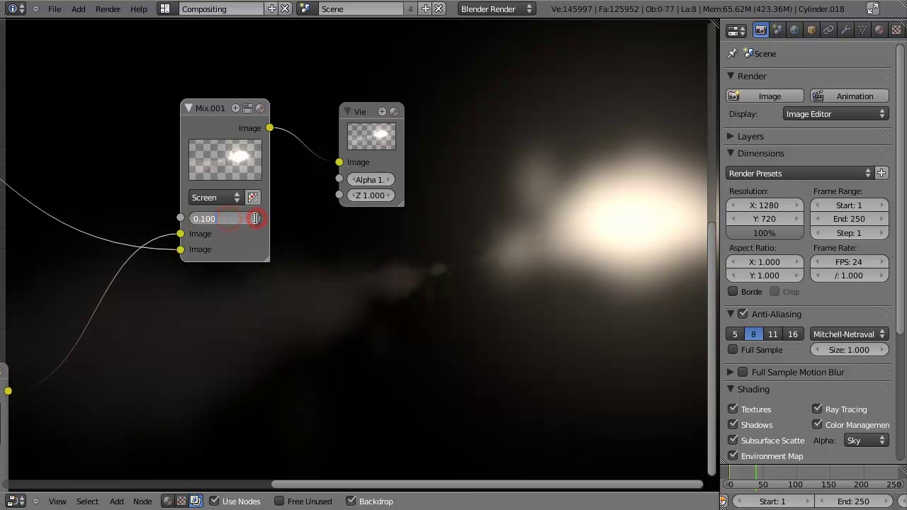
{"action": "key", "text": "BackSpace"}
{"action": "type", "text": "05"}
{"action": "key", "text": "Return"}
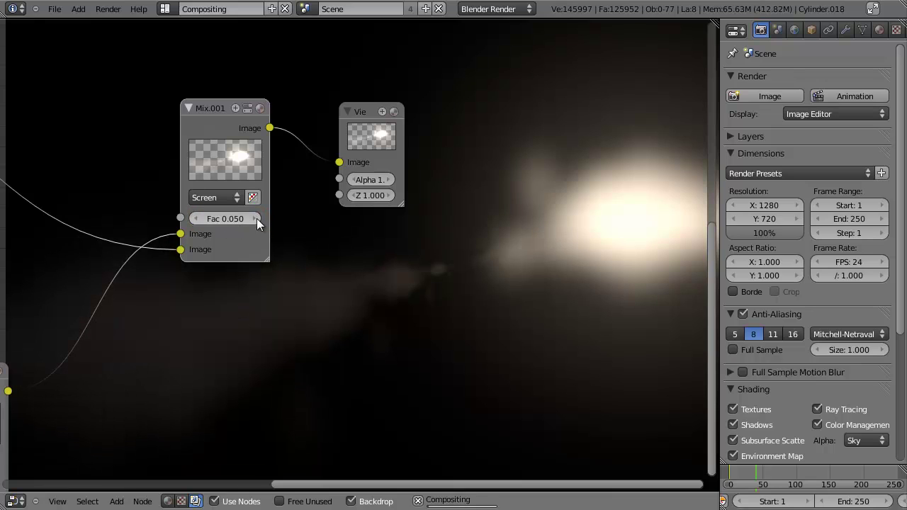
Set the second Mix node's factor to 0.005
{"action": "left_click", "coordinate": [218, 218]}
{"action": "left_click", "coordinate": [248, 218]}
{"action": "key", "text": "BackSpace"}
{"action": "type", "text": "0"}
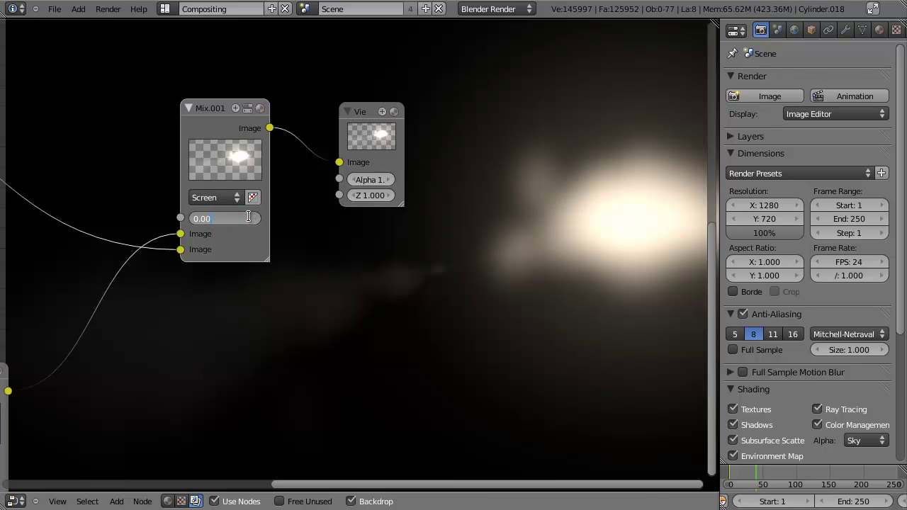
{"action": "type", "text": "5"}
{"action": "key", "text": "Return"}
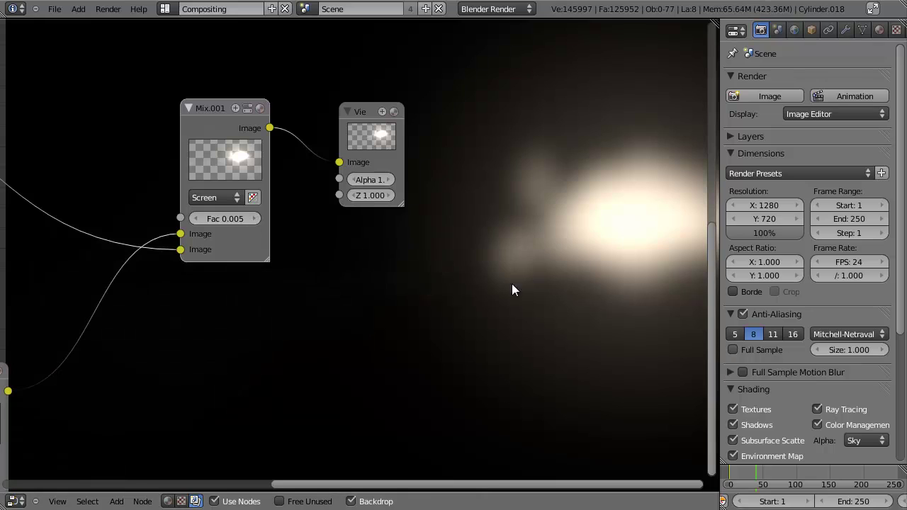
Raise the second Mix node's factor to 0.01
{"action": "left_click", "coordinate": [224, 219]}
{"action": "key", "text": "BackSpace"}
{"action": "key", "text": "BackSpace"}
{"action": "type", "text": "10"}
{"action": "key", "text": "Return"}
Set the second Mix node's factor to 0.03 and save the file, overwriting the existing one
{"action": "left_click", "coordinate": [241, 219]}
{"action": "key", "text": "BackSpace"}
{"action": "key", "text": "BackSpace"}
{"action": "type", "text": "3"}
{"action": "key", "text": "Return"}
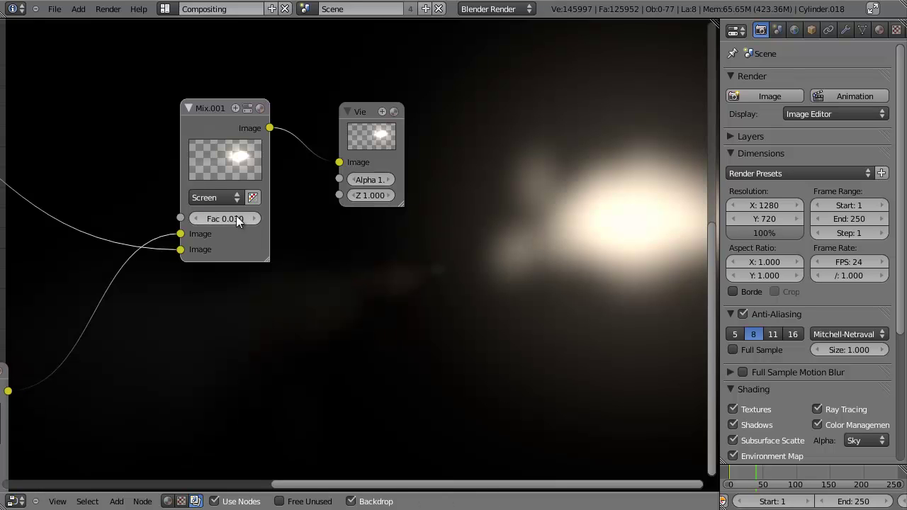
{"action": "key", "text": "ctrl+s"}
{"action": "left_click", "coordinate": [438, 281]}
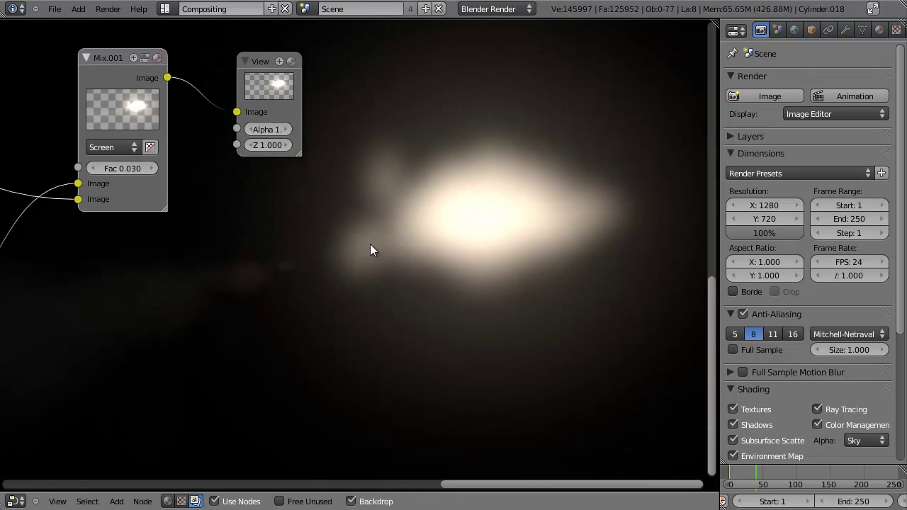
Delete the Viewer node connected to the second Mix node
{"action": "scroll", "coordinate": [435, 295], "scroll_direction": "down", "scroll_amount": 2}
{"action": "scroll", "coordinate": [387, 233], "scroll_direction": "down", "scroll_amount": 1}
{"action": "left_click", "coordinate": [405, 228]}
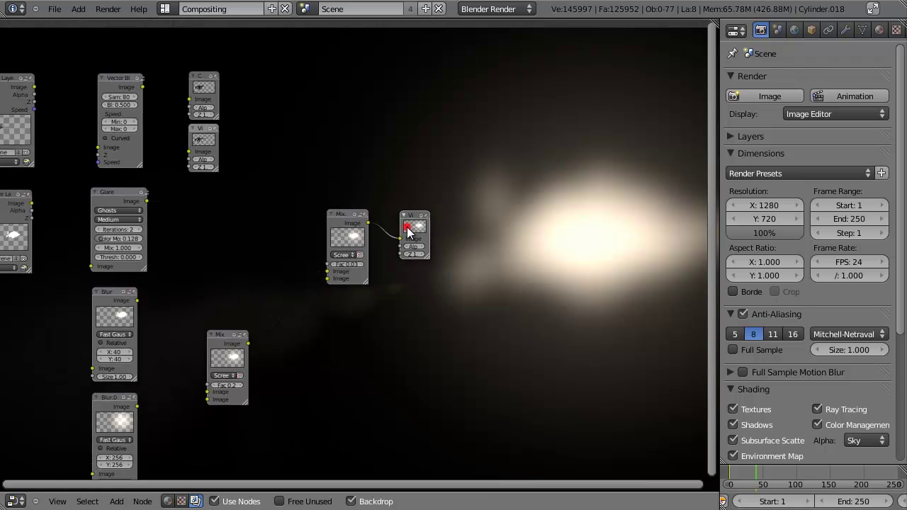
{"action": "scroll", "coordinate": [407, 229], "scroll_direction": "down", "scroll_amount": 2}
{"action": "key", "text": "x"}
Duplicate the second Mix node for use further down the chain and move the render layer and gun output nodes up
{"action": "middle_click_drag", "start_coordinate": [431, 247], "coordinate": [385, 295]}
{"action": "left_click", "coordinate": [438, 275]}
{"action": "key", "text": "shift+d"}
{"action": "left_click", "coordinate": [439, 258]}
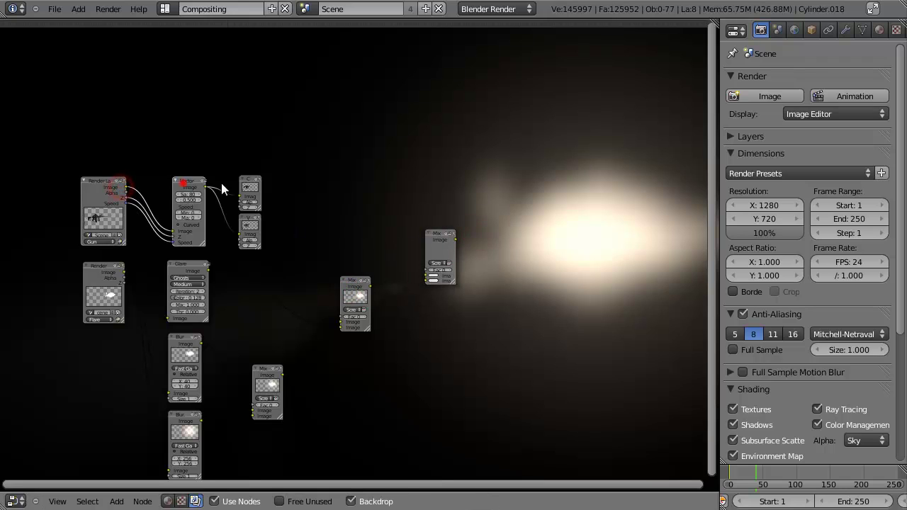
{"action": "left_click_drag", "start_coordinate": [257, 222], "coordinate": [257, 141]}
Link the Flare render layer's image to the new Mix node's first input and the second Mix output to its second
{"action": "left_click_drag", "start_coordinate": [106, 285], "coordinate": [415, 276]}
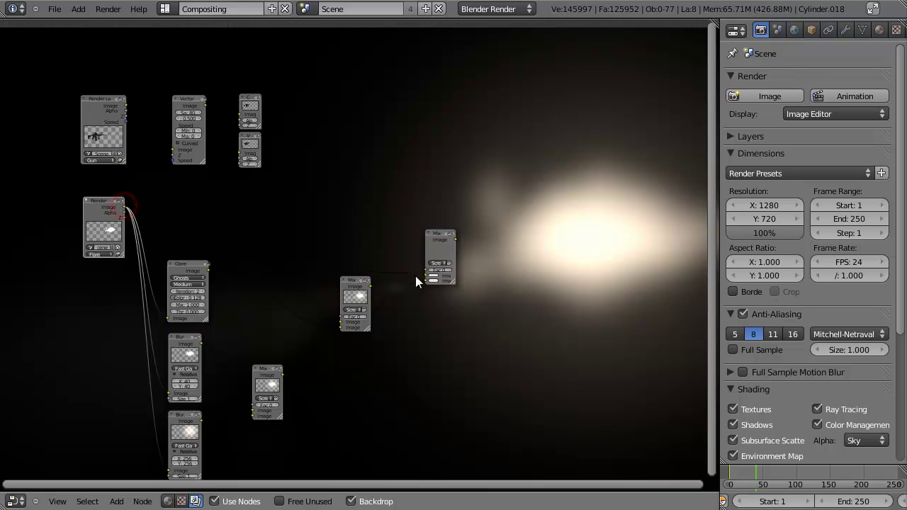
{"action": "scroll", "coordinate": [436, 265], "scroll_direction": "up", "scroll_amount": 7}
{"action": "left_click_drag", "start_coordinate": [494, 246], "coordinate": [501, 244]}
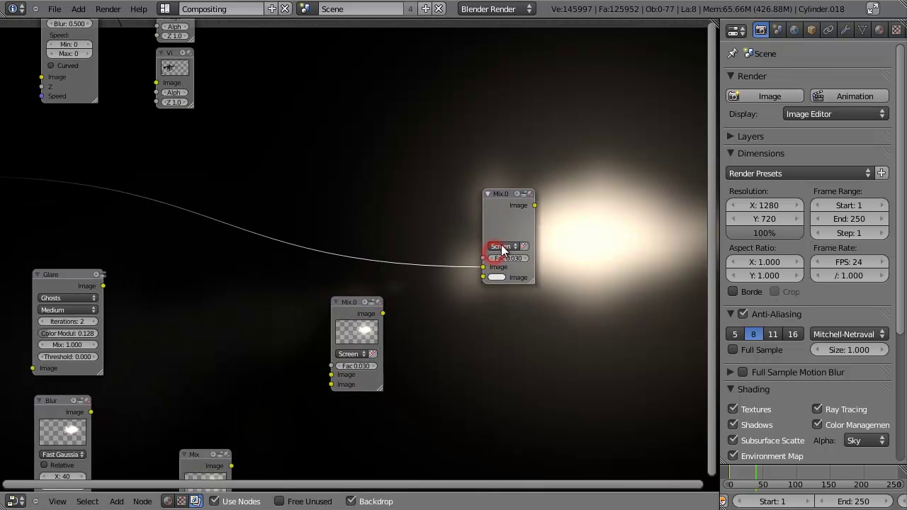
{"action": "middle_click_drag", "start_coordinate": [499, 222], "coordinate": [320, 270]}
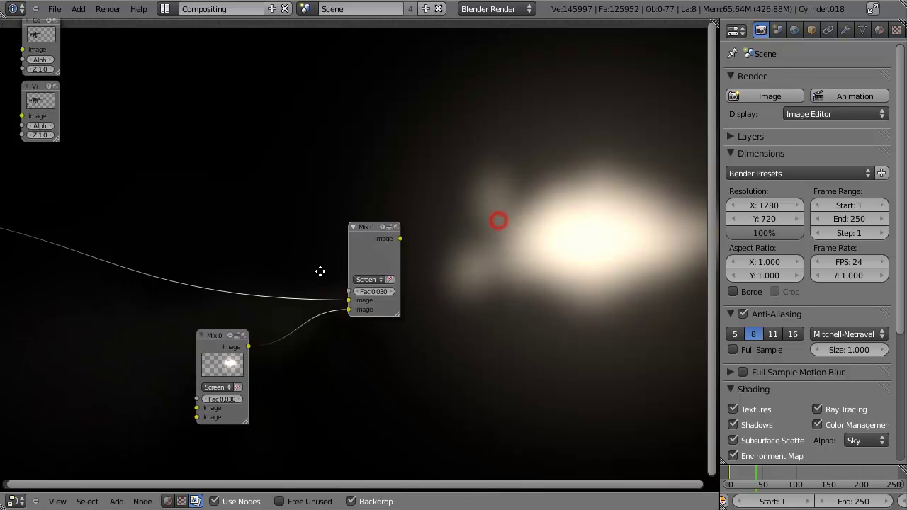
Add a Viewer node to the third Mix node's output
{"action": "key", "text": "shift+a"}
{"action": "left_click", "coordinate": [375, 285]}
{"action": "left_click", "coordinate": [469, 289]}
{"action": "scroll", "coordinate": [453, 294], "scroll_direction": "up", "scroll_amount": 2}
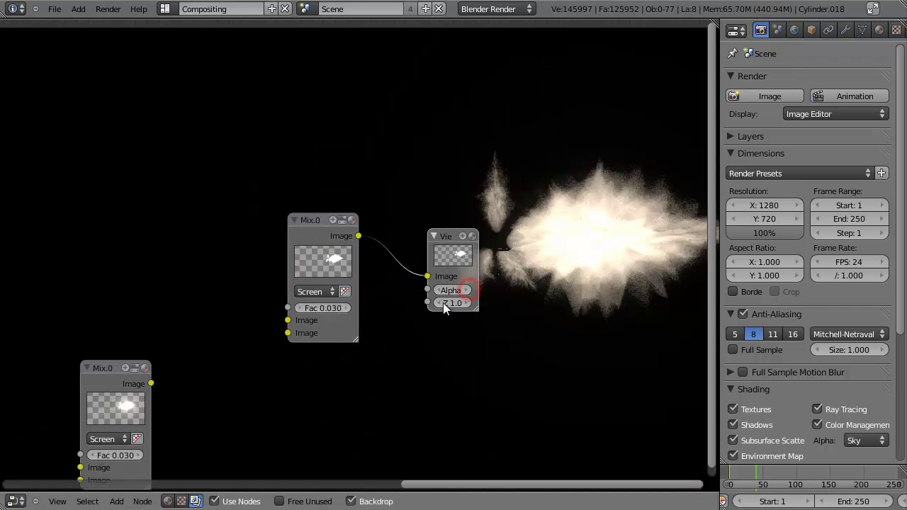
Raise the third Mix node's factor to 1 and change its blending mode to Add
{"action": "left_click_drag", "start_coordinate": [326, 307], "coordinate": [406, 334]}
{"action": "middle_click_drag", "start_coordinate": [389, 298], "coordinate": [225, 193]}
{"action": "scroll", "coordinate": [262, 245], "scroll_direction": "down", "scroll_amount": 2}
{"action": "middle_click_drag", "start_coordinate": [262, 245], "coordinate": [239, 242]}
{"action": "middle_click_drag", "start_coordinate": [448, 308], "coordinate": [362, 295], "text": "alt"}
{"action": "middle_click_drag", "start_coordinate": [306, 265], "coordinate": [418, 275]}
{"action": "scroll", "coordinate": [259, 294], "scroll_direction": "up", "scroll_amount": 2}
{"action": "left_click", "coordinate": [265, 199]}
{"action": "left_click", "coordinate": [261, 212]}
Examine the sharp flash combined with its glow in the backdrop and across the node tree
{"action": "middle_click_drag", "start_coordinate": [387, 240], "coordinate": [531, 274]}
{"action": "scroll", "coordinate": [428, 311], "scroll_direction": "up", "scroll_amount": 4}
{"action": "middle_click_drag", "start_coordinate": [433, 259], "coordinate": [301, 216]}
{"action": "left_click", "coordinate": [445, 238]}
{"action": "scroll", "coordinate": [448, 241], "scroll_direction": "down", "scroll_amount": 4}
{"action": "scroll", "coordinate": [350, 252], "scroll_direction": "down", "scroll_amount": 3}
{"action": "middle_click_drag", "start_coordinate": [351, 253], "coordinate": [491, 336]}
{"action": "scroll", "coordinate": [374, 269], "scroll_direction": "down", "scroll_amount": 2}
{"action": "middle_click_drag", "start_coordinate": [374, 269], "coordinate": [447, 252]}
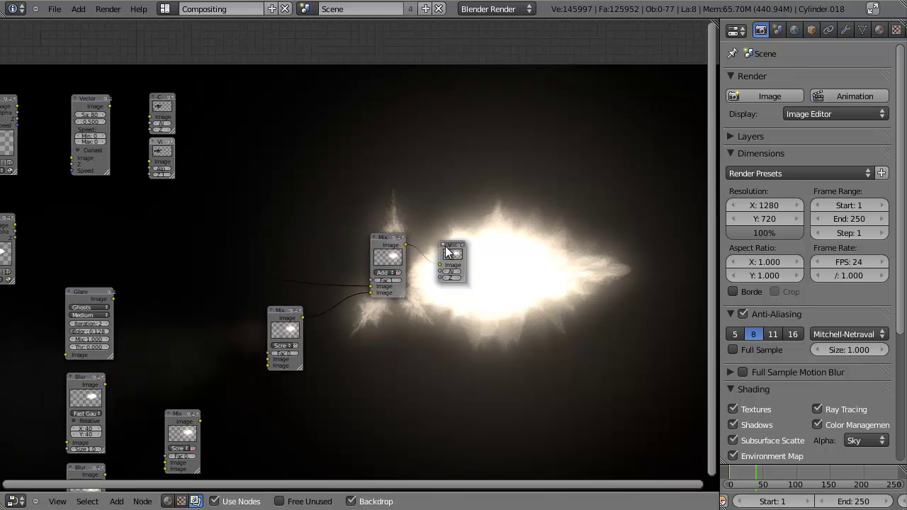
Remove the flash's Viewer node and move the gun's Composite and Viewer nodes to the far end of the tree
{"action": "left_click", "coordinate": [162, 146], "text": "shift"}
{"action": "key", "text": "g"}
{"action": "key", "text": "x"}
{"action": "left_click", "coordinate": [574, 153]}
Duplicate the Add Mix node and link the Vector Blur output to its first image input and the combined flash to its second
{"action": "left_click", "coordinate": [397, 253]}
{"action": "key", "text": "shift+d"}
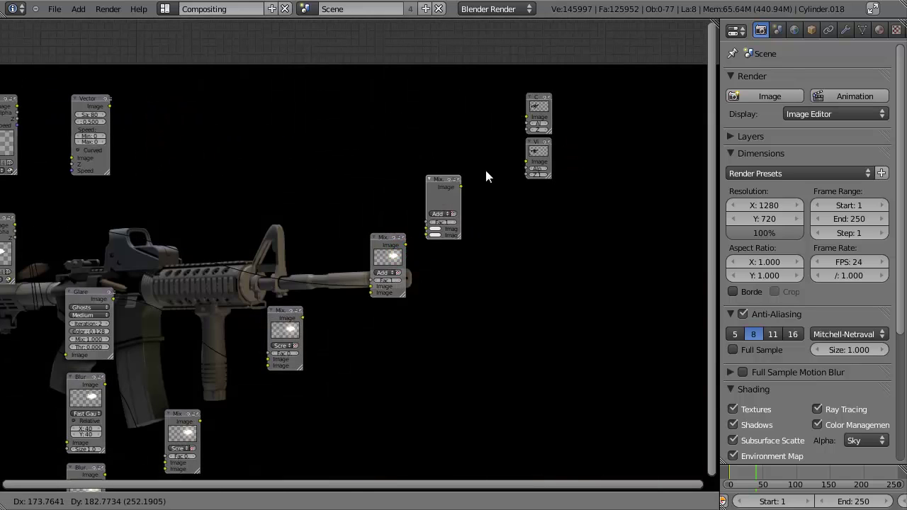
{"action": "left_click", "coordinate": [497, 121]}
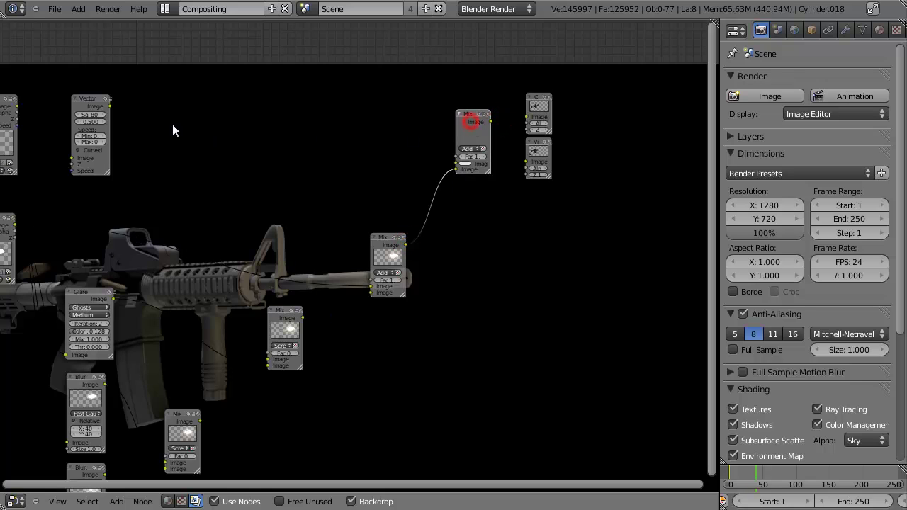
{"action": "left_click_drag", "start_coordinate": [110, 105], "coordinate": [468, 156]}
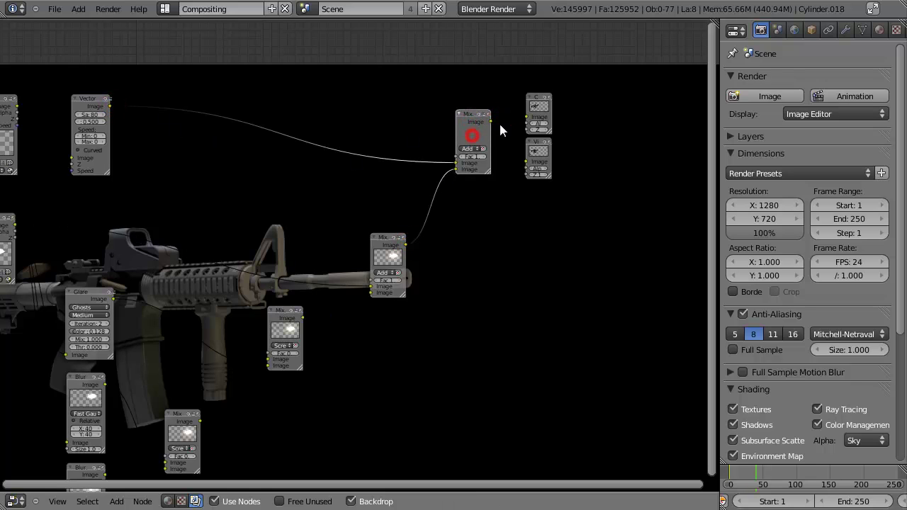
Link the final Mix output to the Composite and Viewer nodes and inspect the composited render result
{"action": "left_click_drag", "start_coordinate": [489, 120], "coordinate": [527, 117]}
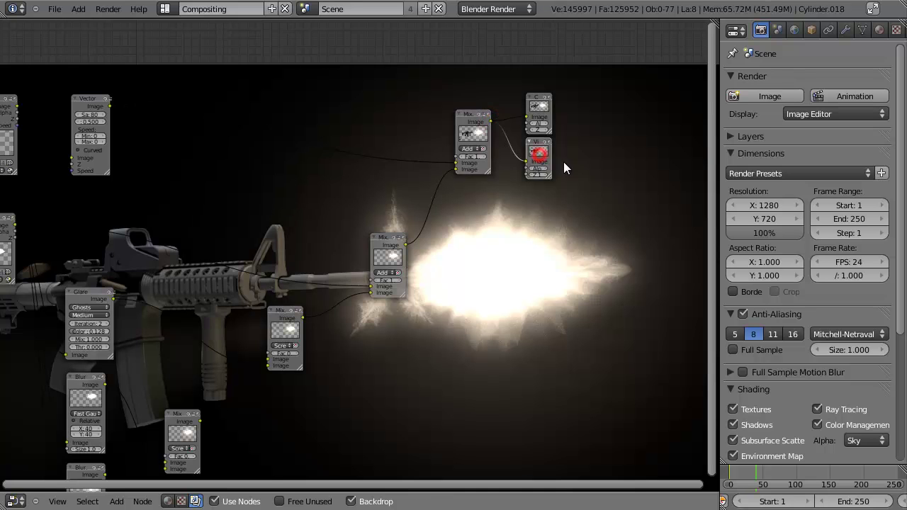
{"action": "middle_click_drag", "start_coordinate": [563, 161], "coordinate": [365, 149]}
{"action": "scroll", "coordinate": [434, 307], "scroll_direction": "down", "scroll_amount": 4}
{"action": "middle_click_drag", "start_coordinate": [433, 309], "coordinate": [557, 269], "text": "alt"}
{"action": "key", "text": "F11"}
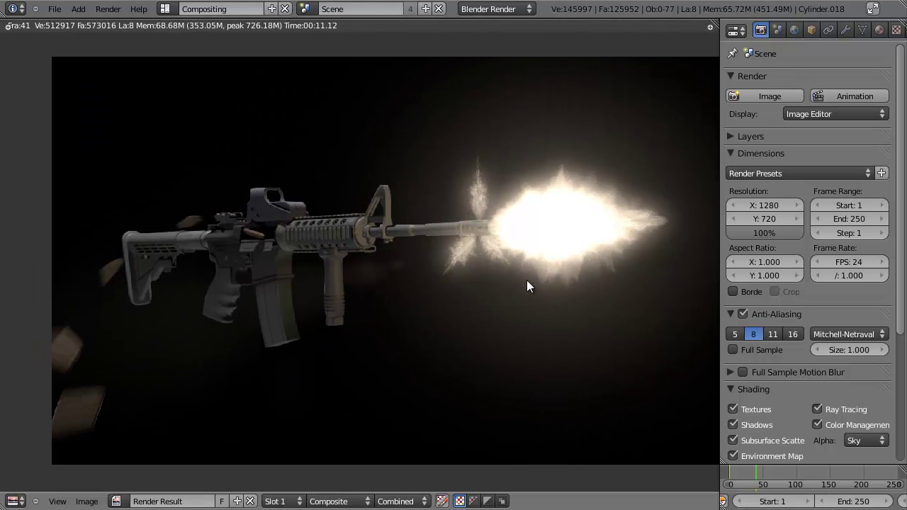
{"action": "middle_click_drag", "start_coordinate": [446, 294], "coordinate": [415, 310]}
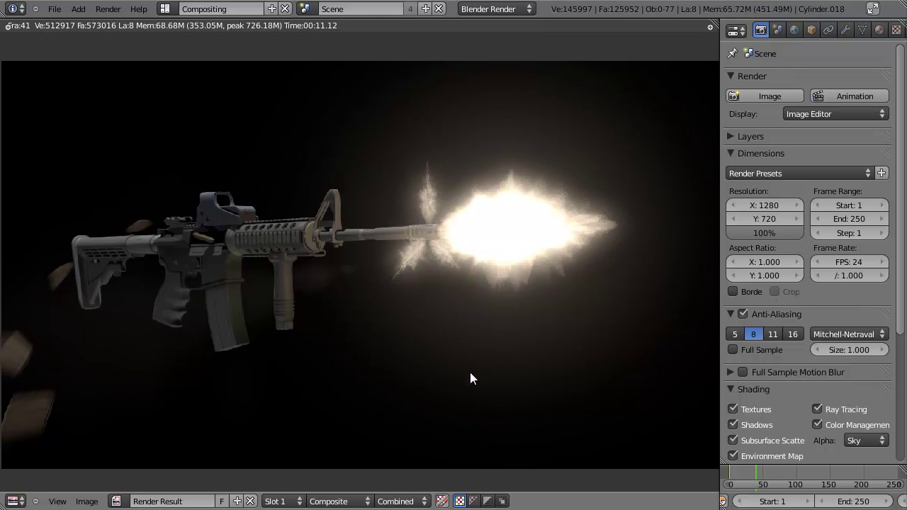